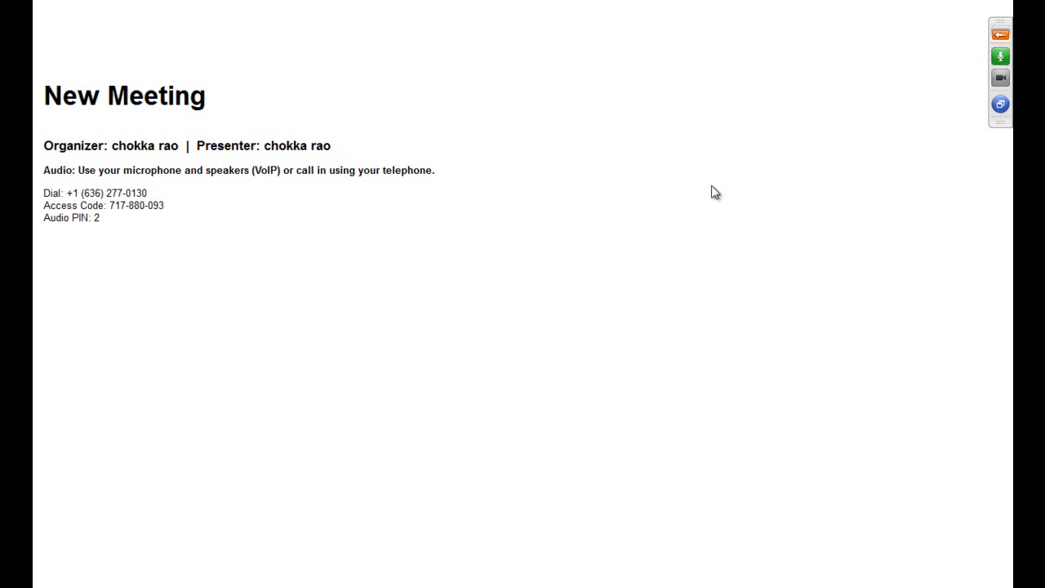
- Post a chat note to the entire audience that most target tables have a primary key
left_click(1000, 35)
left_click(1000, 34)
left_click(999, 34)
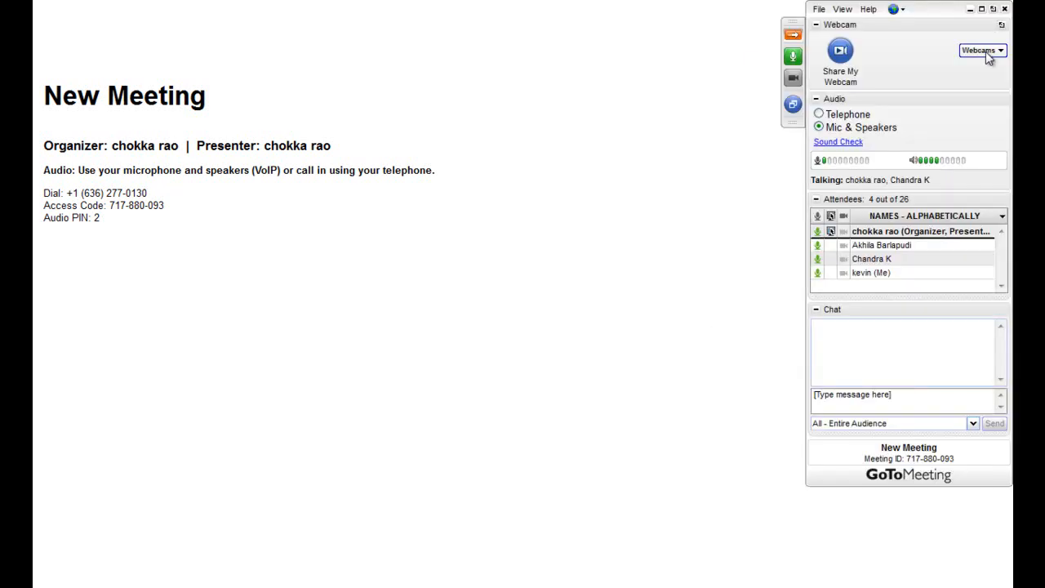
left_click(908, 404)
type("Chandrika")
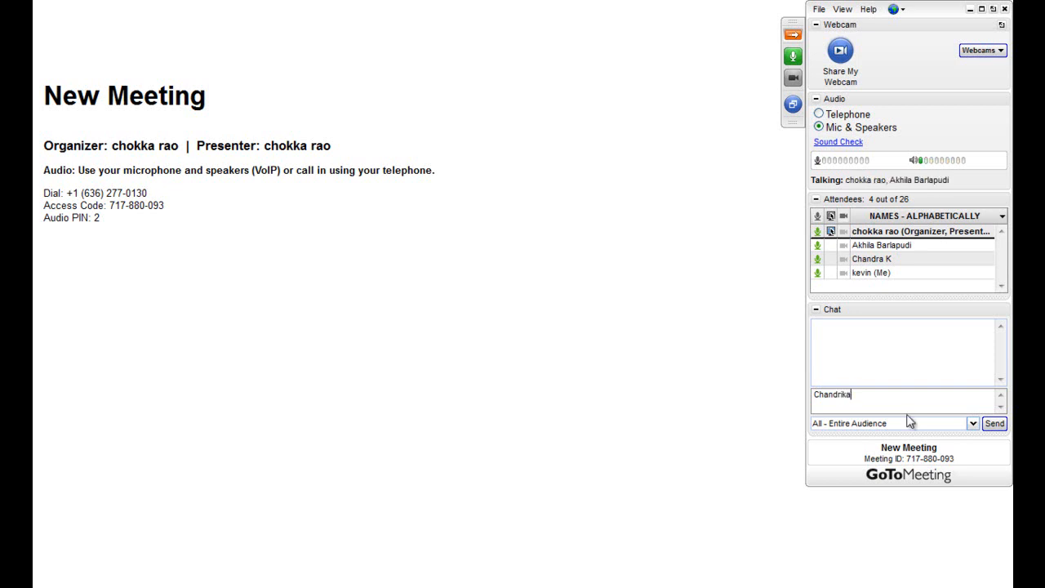
type("...just an FYI,")
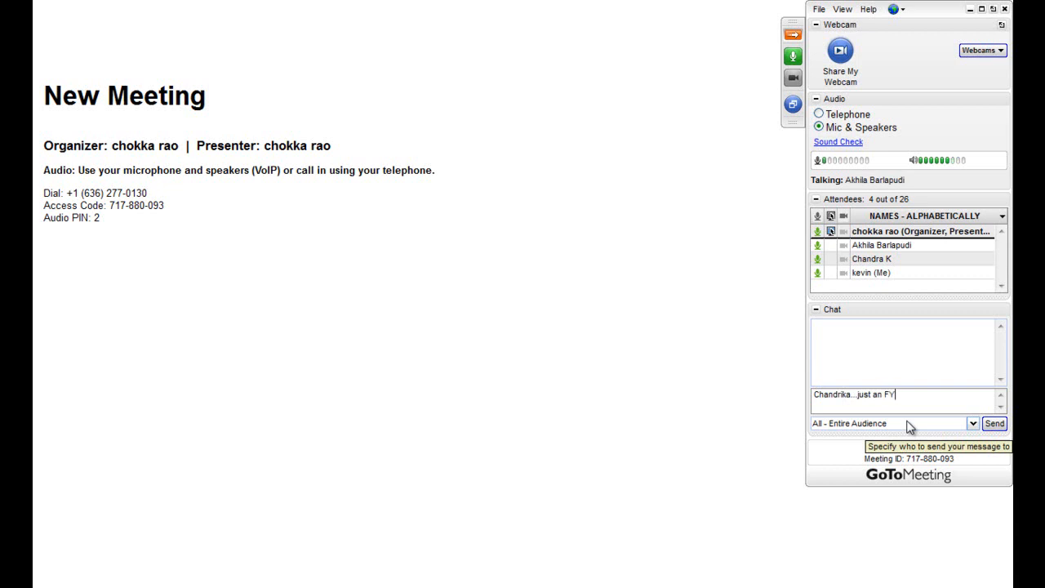
type("t target tables will ")
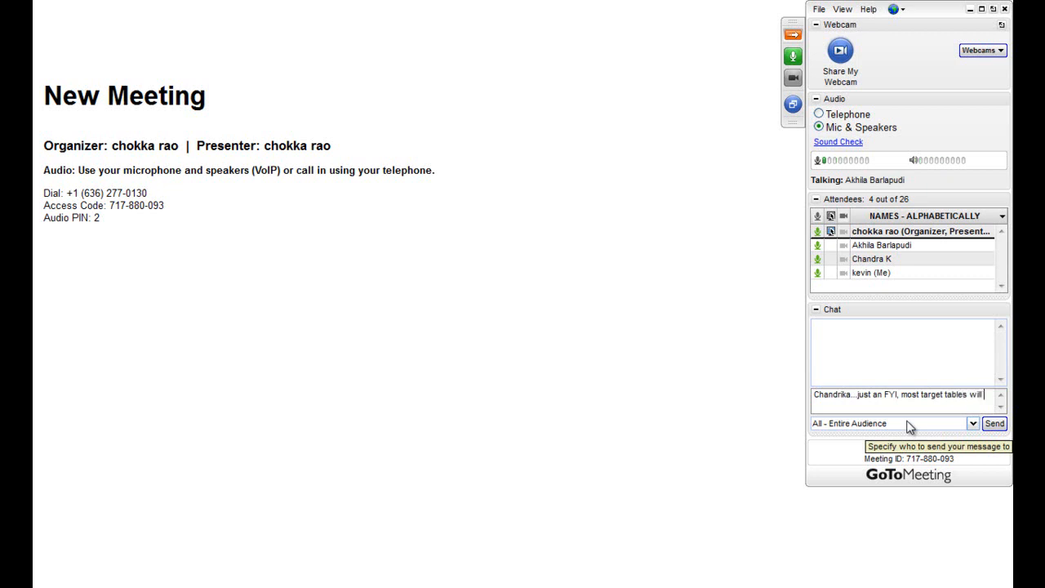
type("have a primary ke")
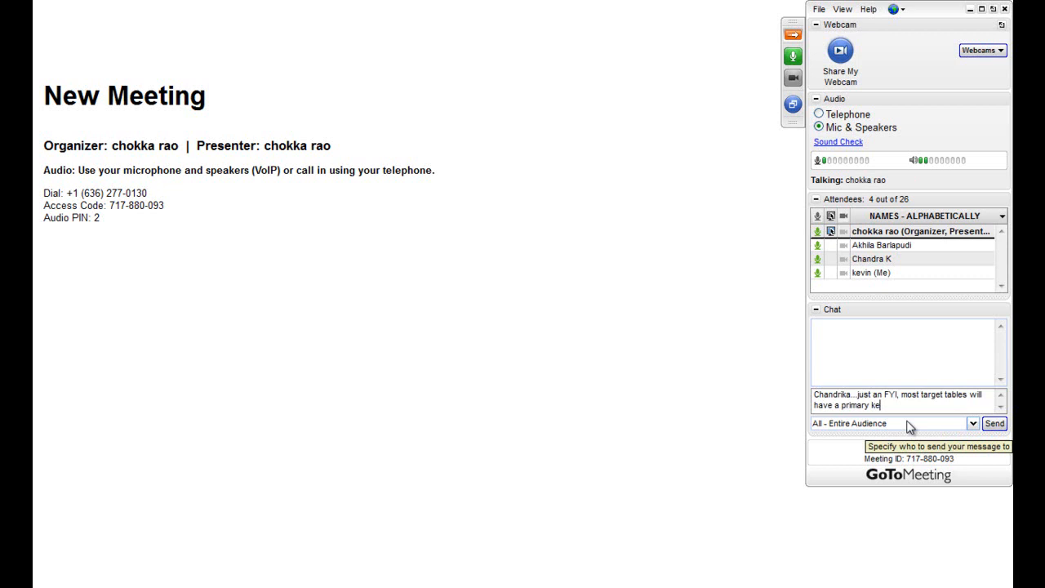
type("y in your company")
key("Return")
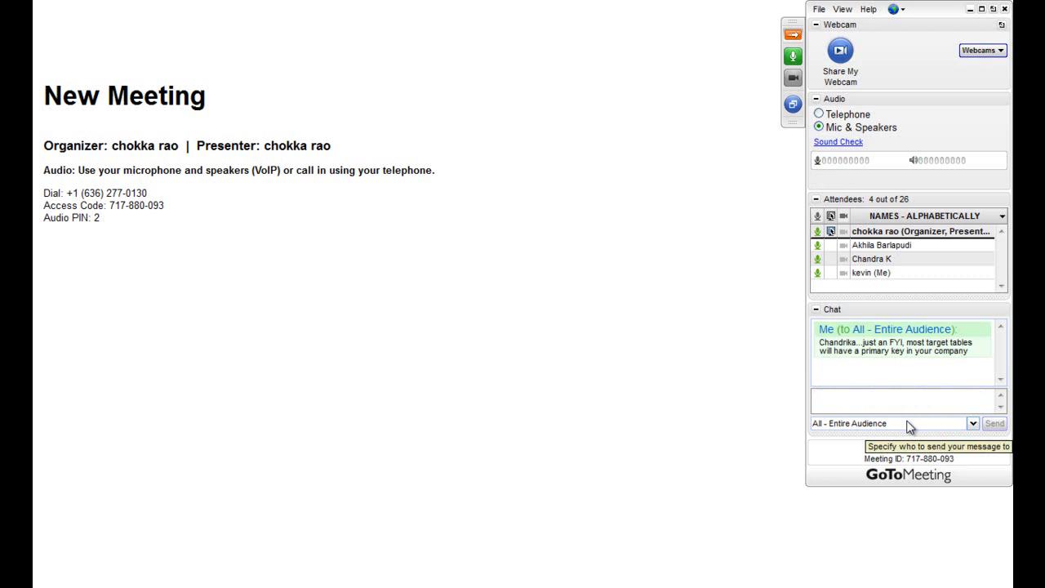
- Add messages saying to watch for it in update transformations; if missing, it must be present
type("so ")
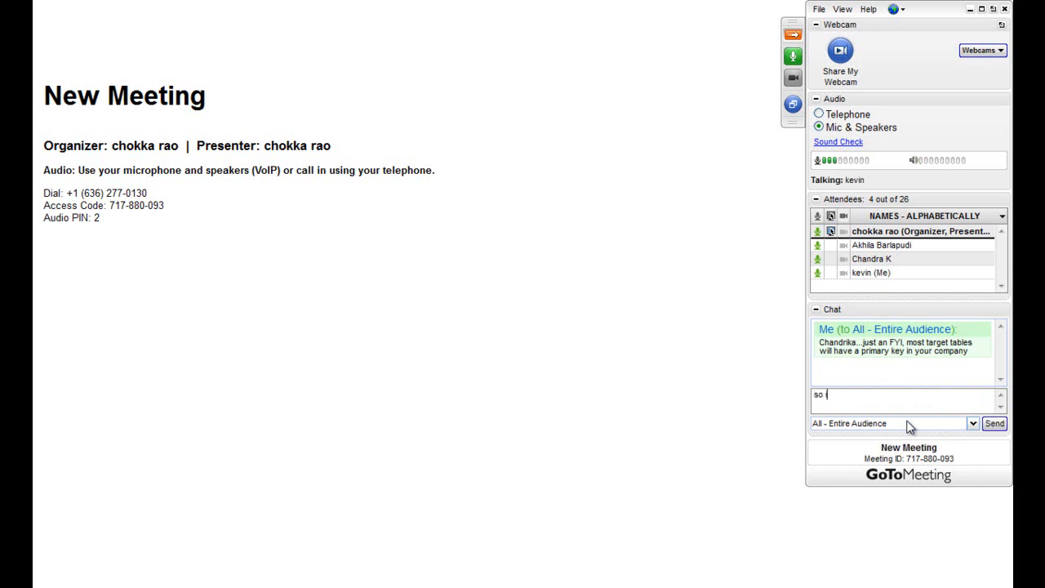
type("Chokka is saying its something to ")
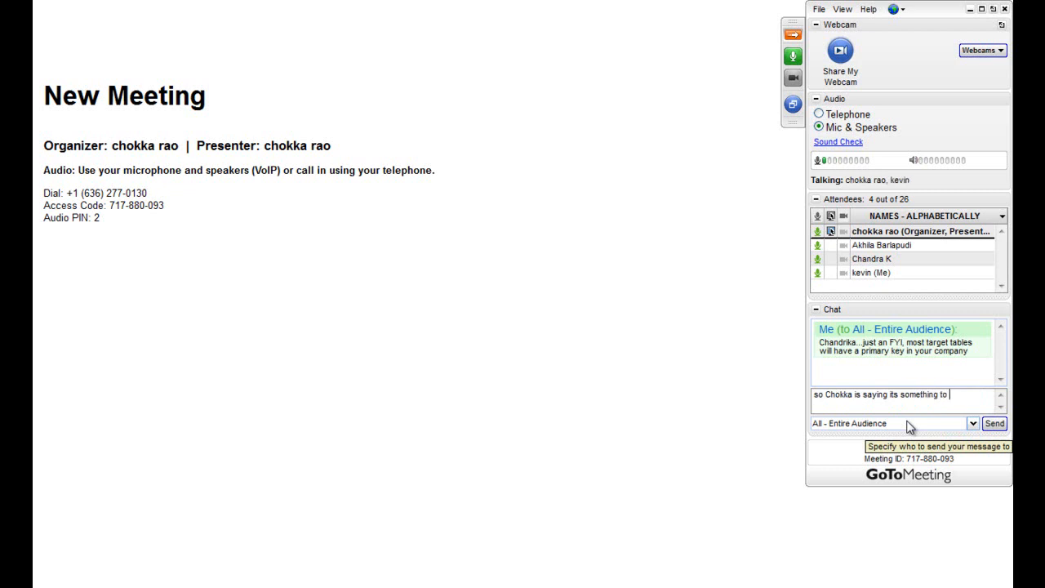
type("look out for in update transformation")
key("Return")
type("in case it ")
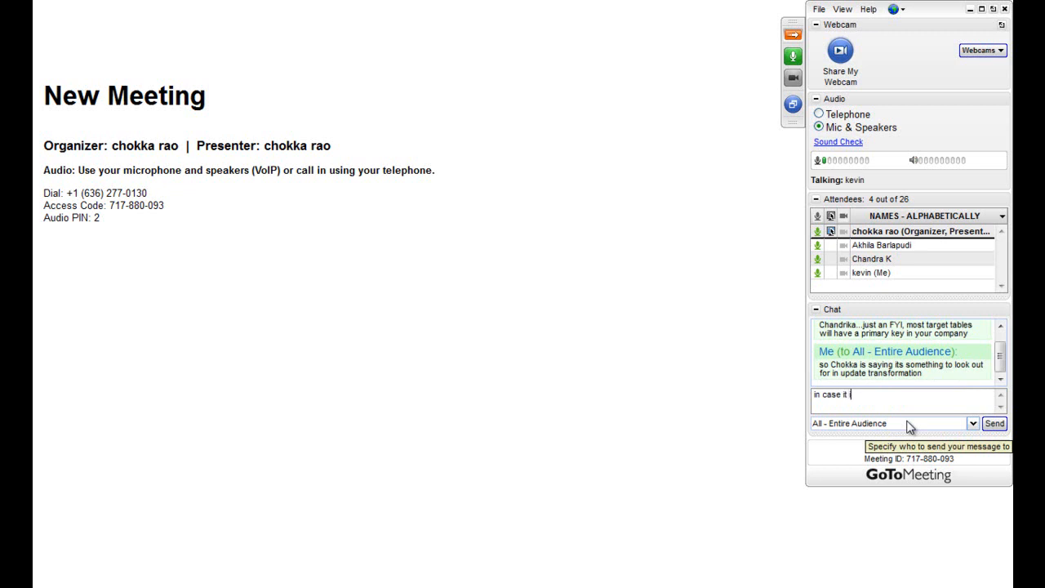
type("is not present")
key("BackSpace")
type(", it has to be")
key("Return")
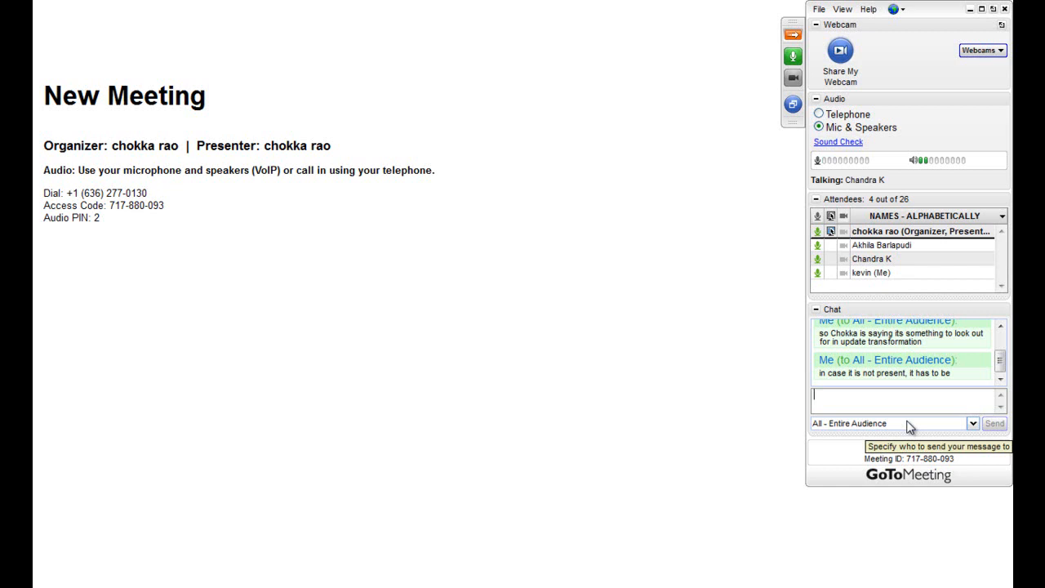
type("present")
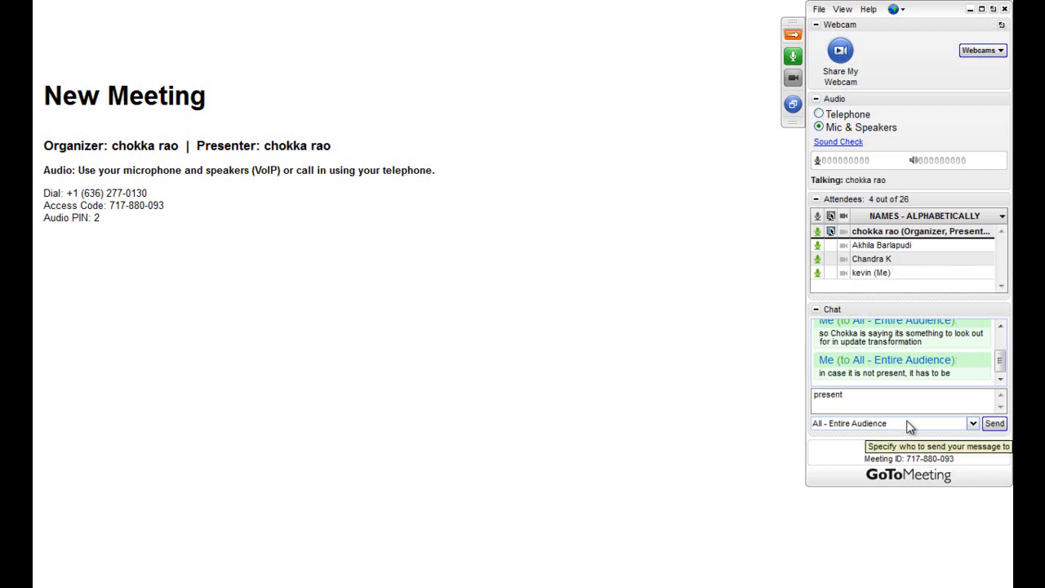
key("Return")
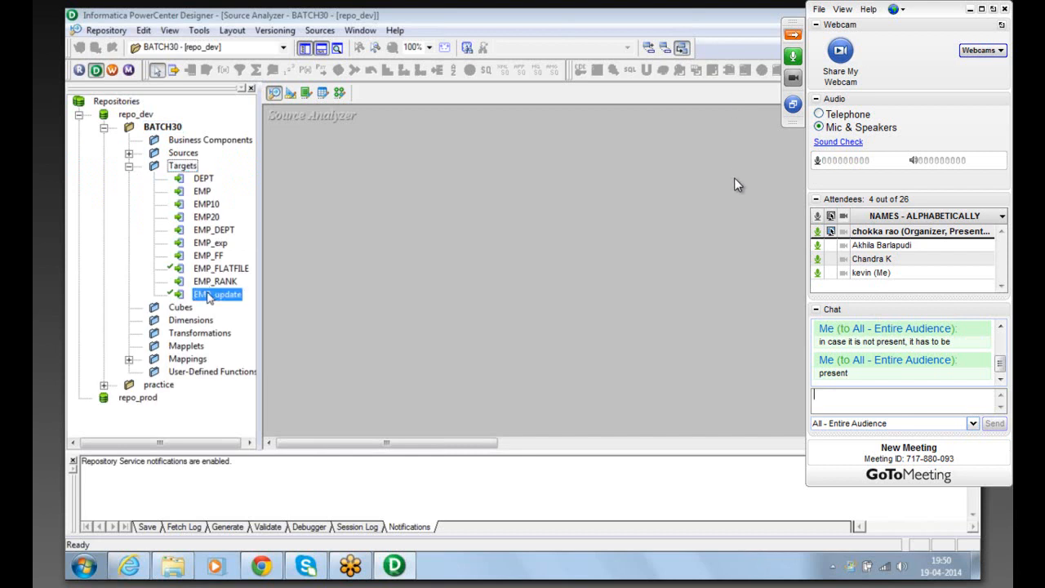
- Set EMPNO's key type to PRIMARY KEY in the EMP_update target table
left_click(793, 38)
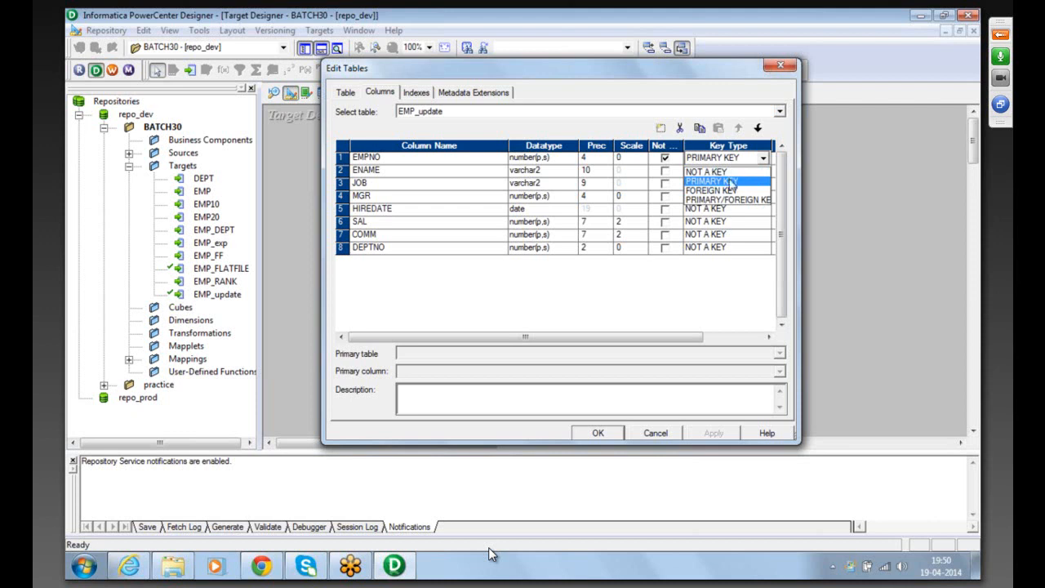
left_click(733, 181)
left_click(594, 433)
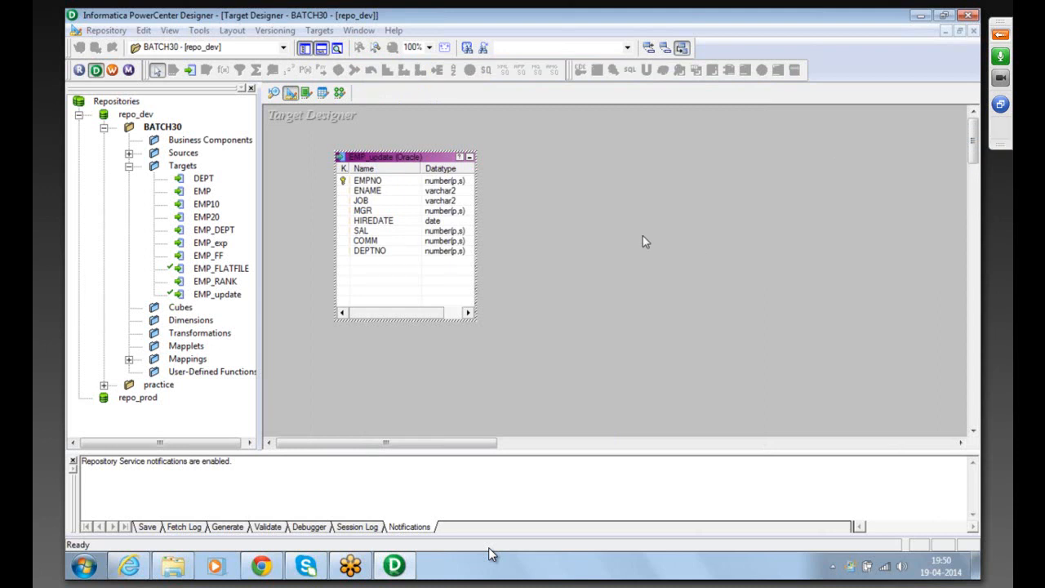
left_click(353, 181)
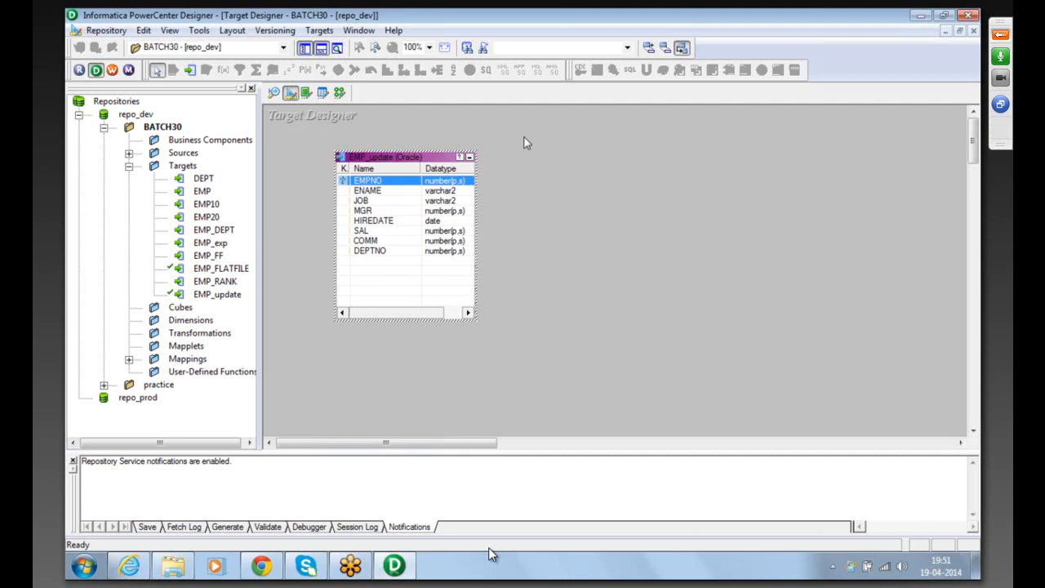
left_click(368, 121)
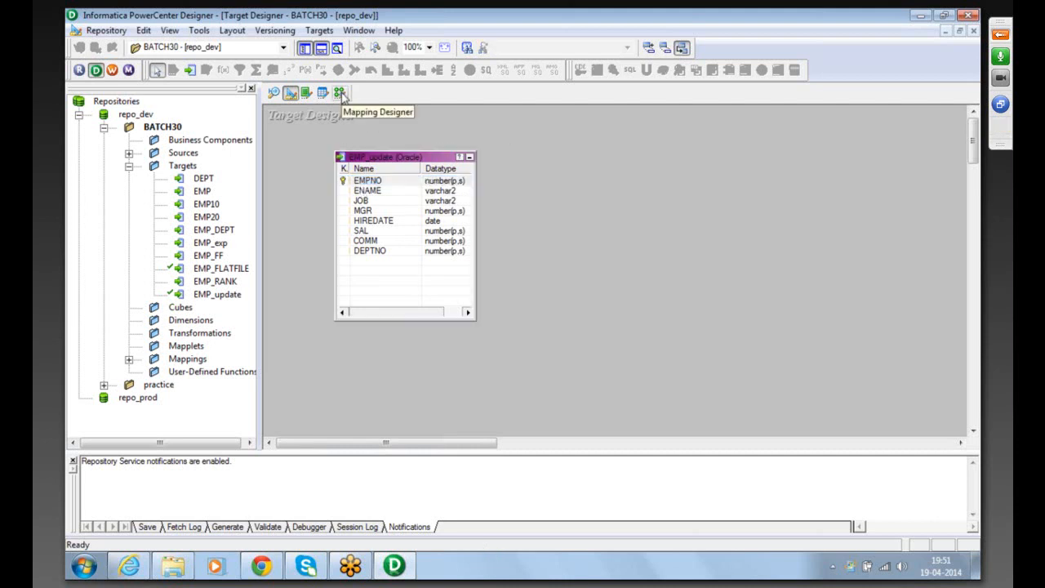
- Switch the workspace to the Mapping Designer tool
left_click(341, 93)
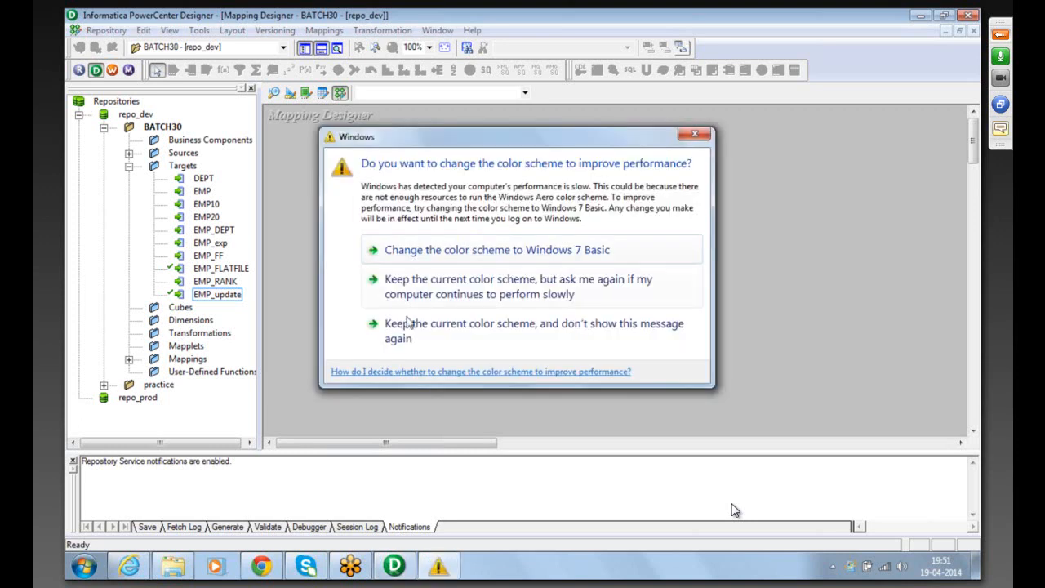
- Keep the current colour scheme and suppress the Windows warning permanently
left_click(408, 335)
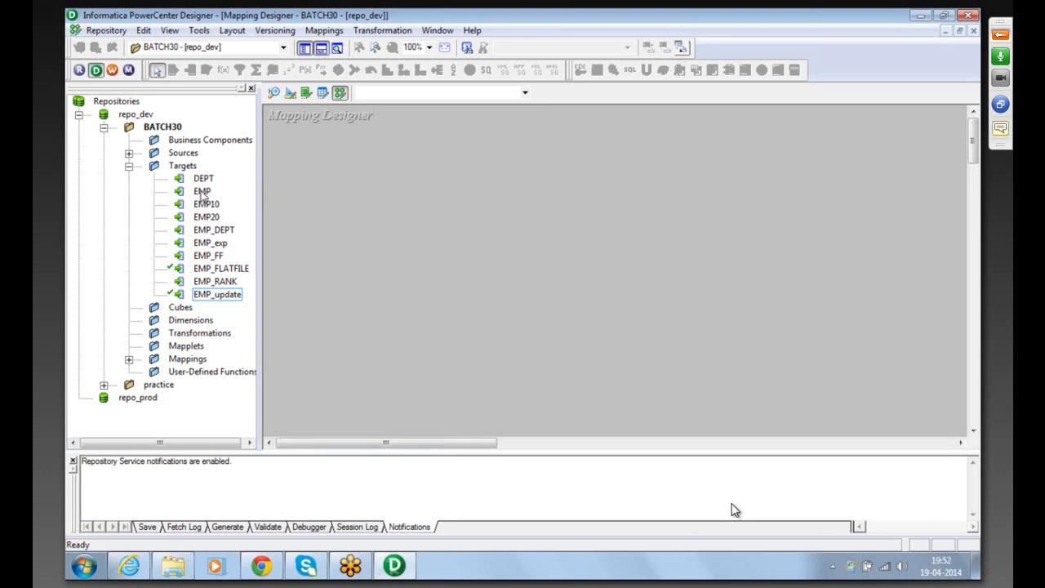
- Create the mapping m_lkptrans, then remove the EMP target from its canvas
left_click_drag(203, 195, 315, 218)
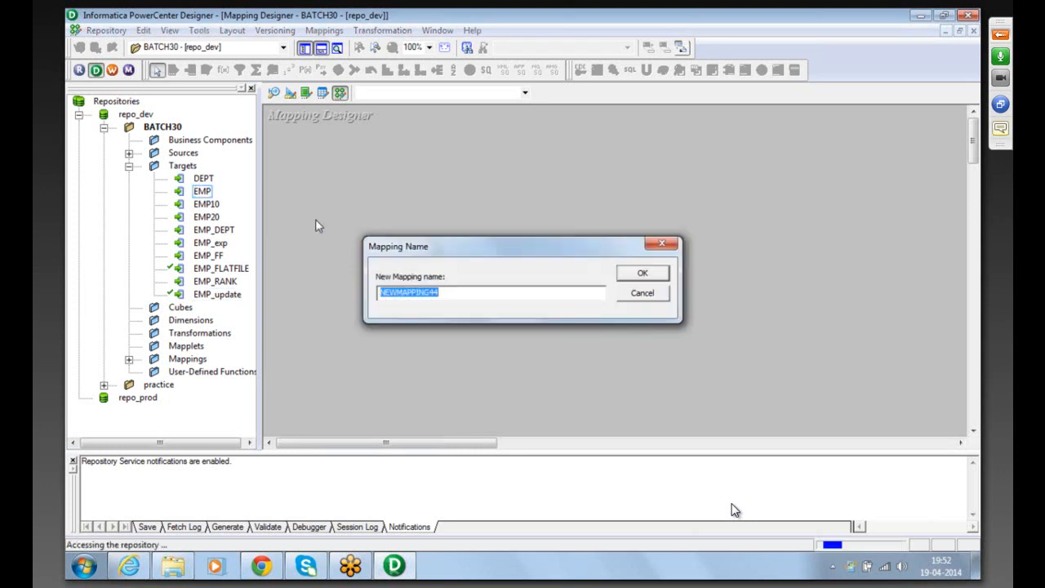
type("m_lkptrans")
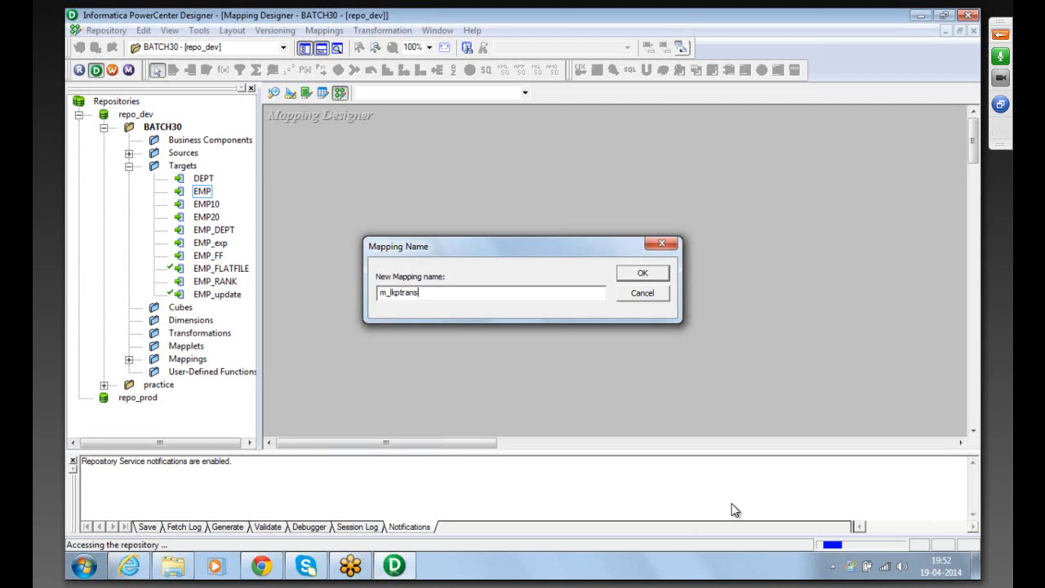
key("Return")
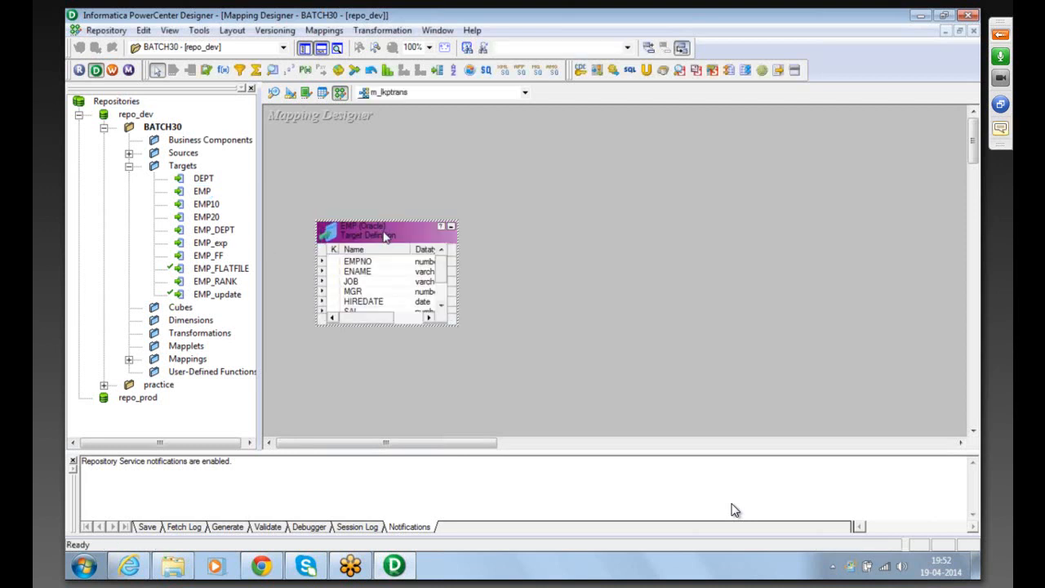
key("Delete")
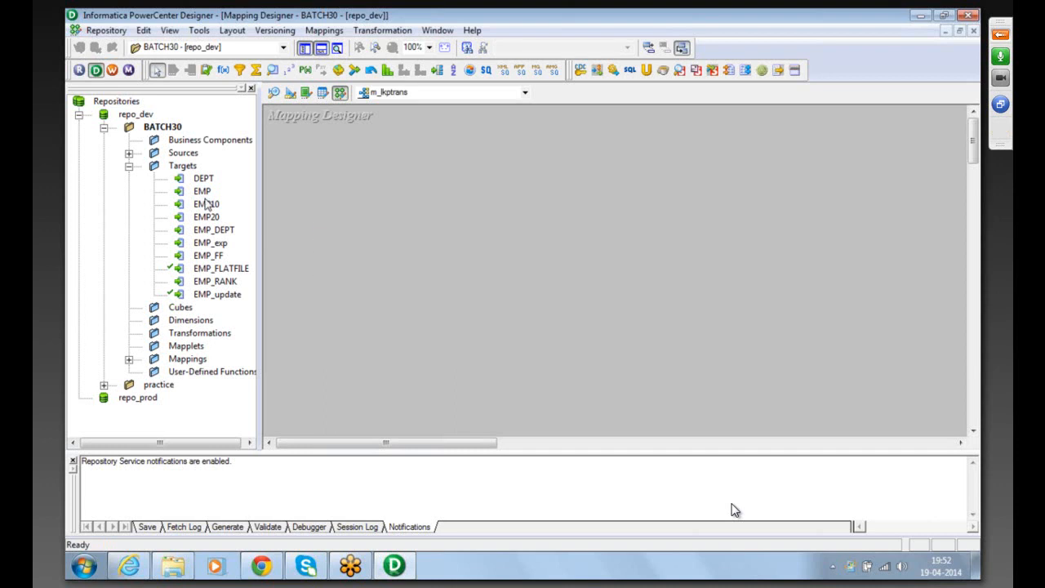
- Add the EMP source from DB_CONNECT with SQ_EMP and place it higher
left_click(128, 154)
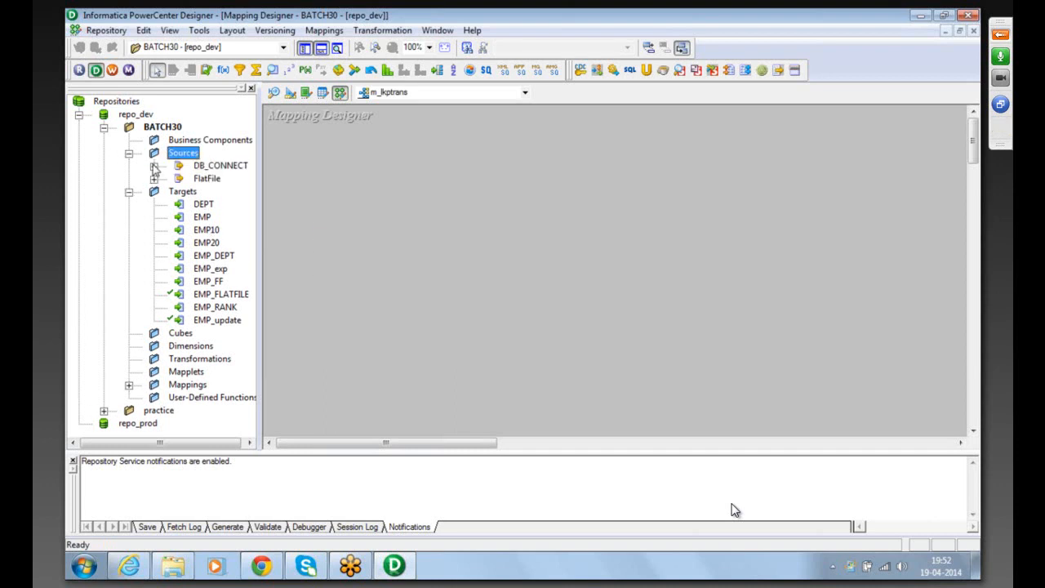
left_click(153, 165)
left_click(226, 191)
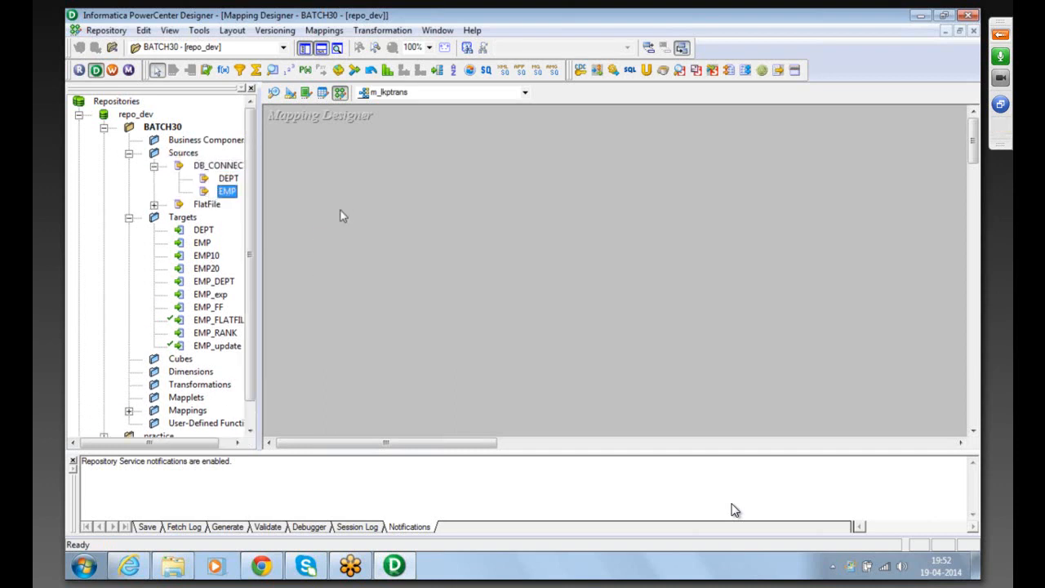
left_click_drag(233, 195, 321, 215)
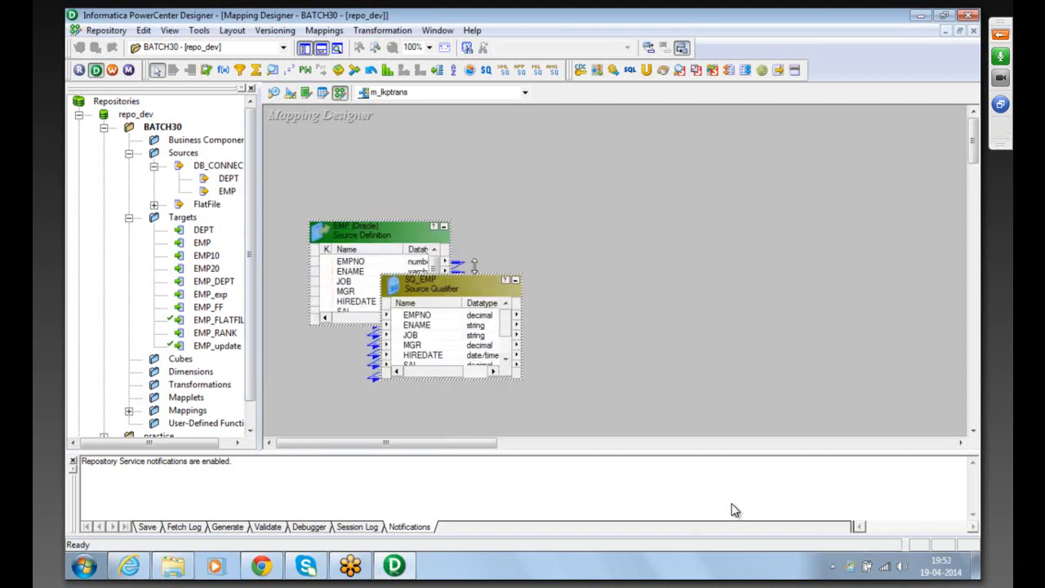
left_click_drag(369, 217, 369, 174)
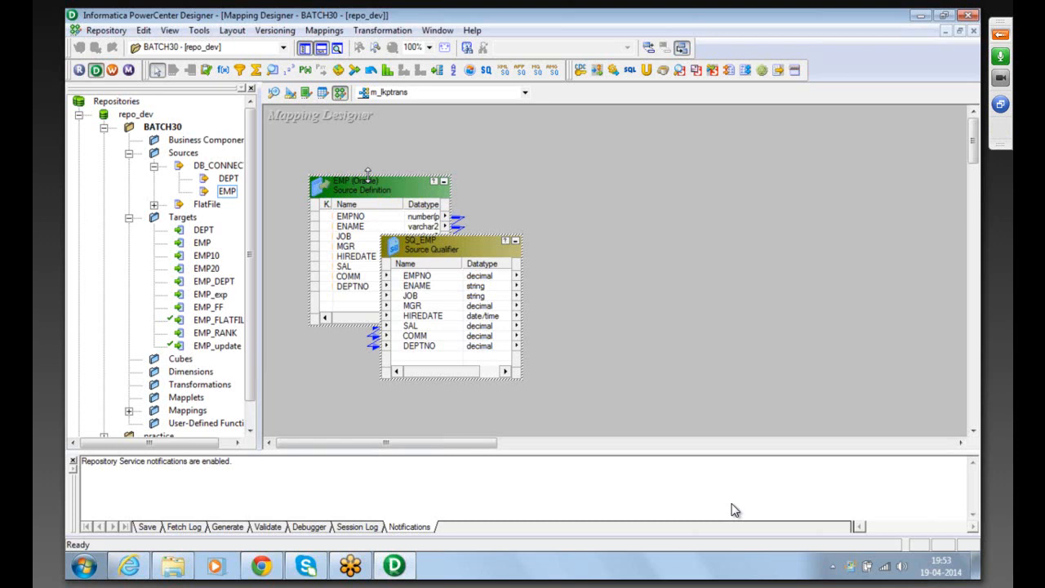
left_click(415, 346)
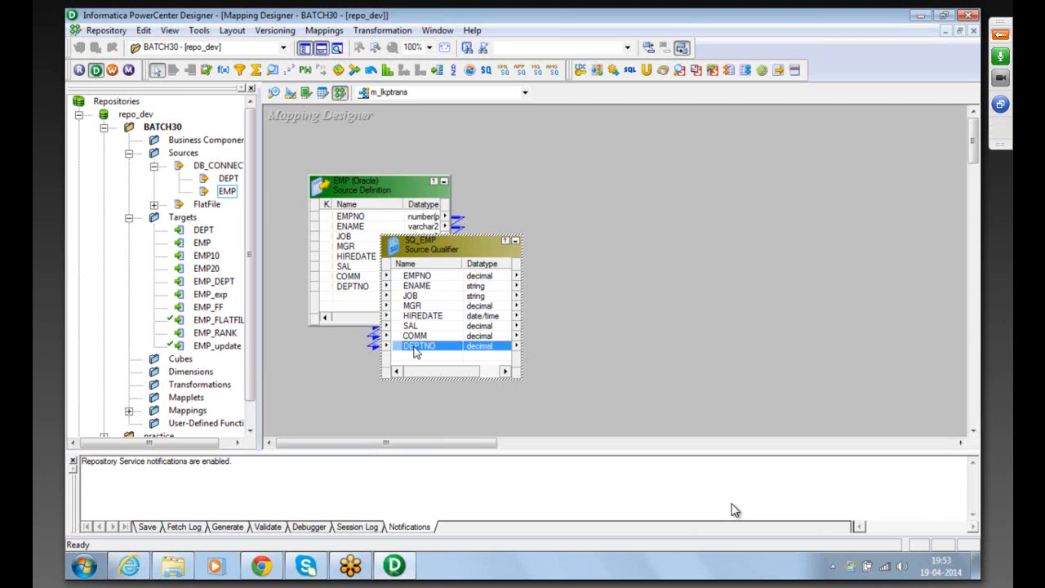
- Place a new lookup and browse Source, Target and Source Qualifier tables as candidates
left_click(272, 72)
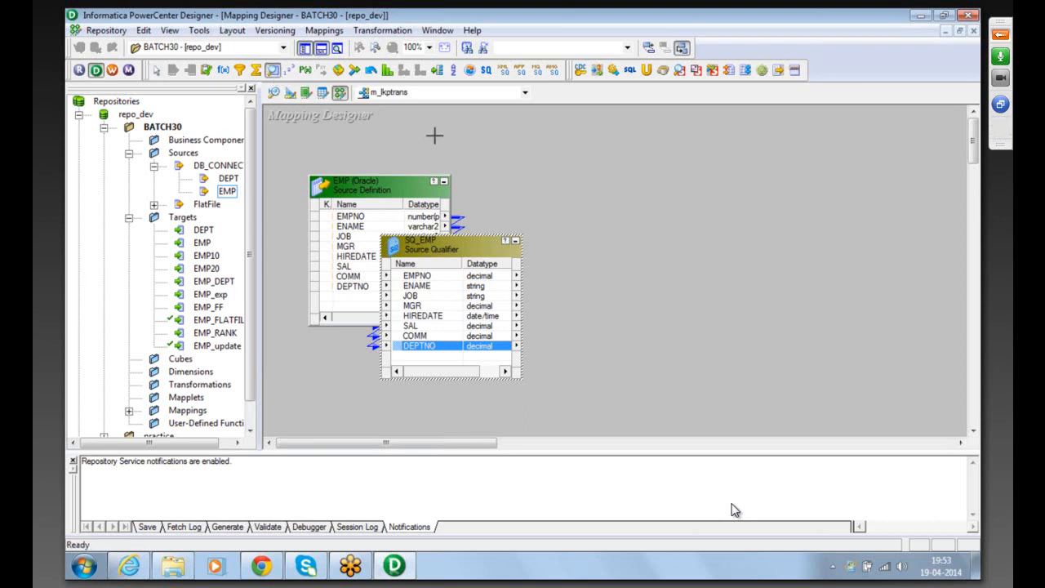
left_click(459, 137)
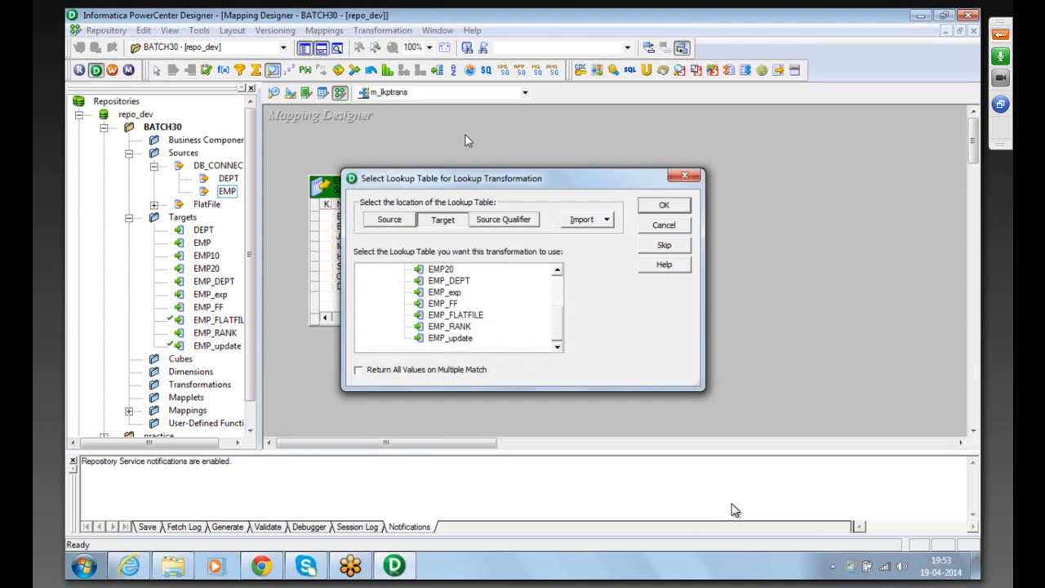
left_click_drag(498, 164, 560, 139)
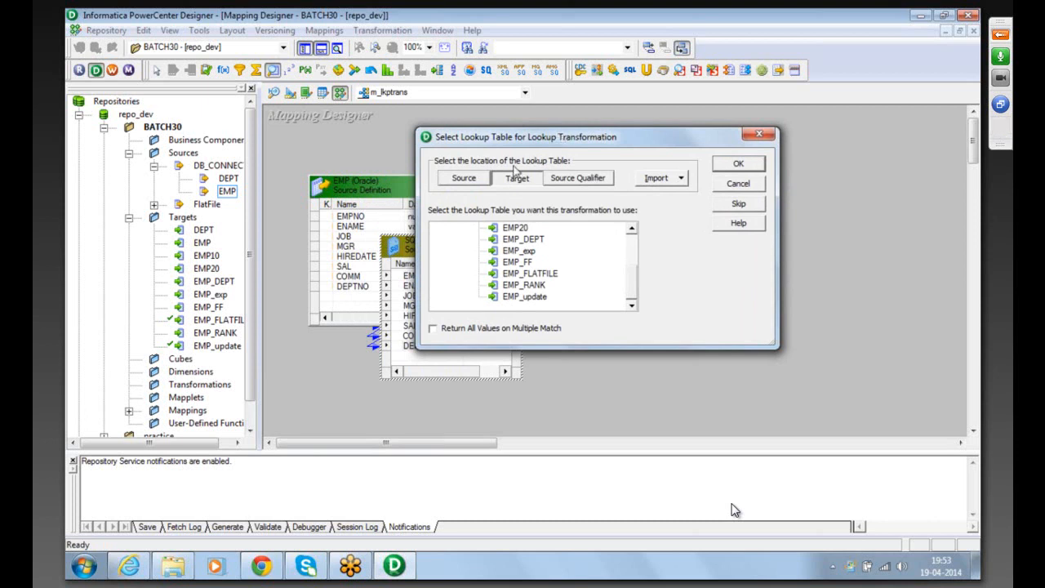
left_click(465, 179)
left_click(516, 178)
left_click(577, 178)
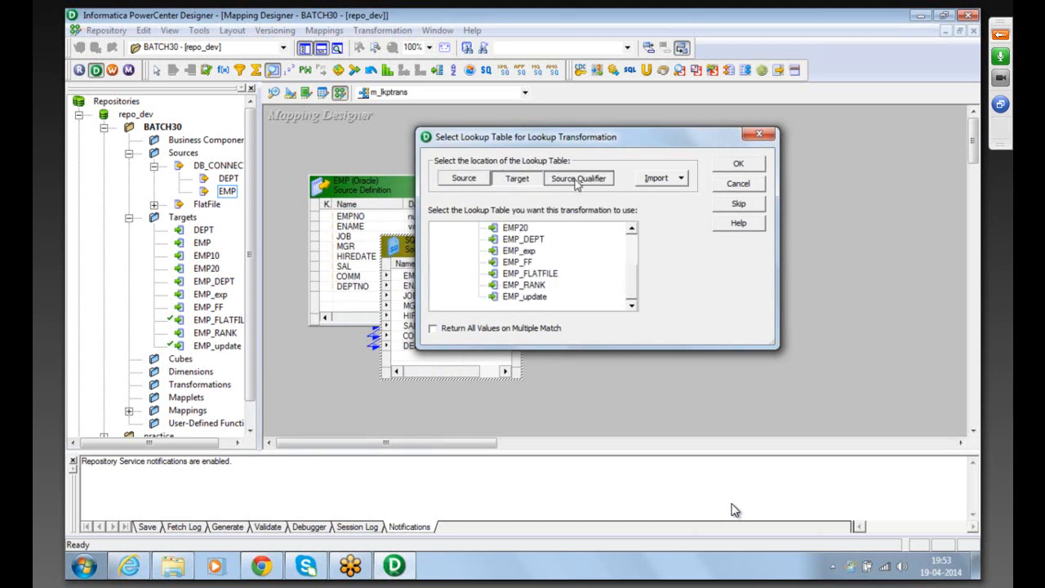
- Choose Import From Relational Table to supply the lookup table
left_click(651, 179)
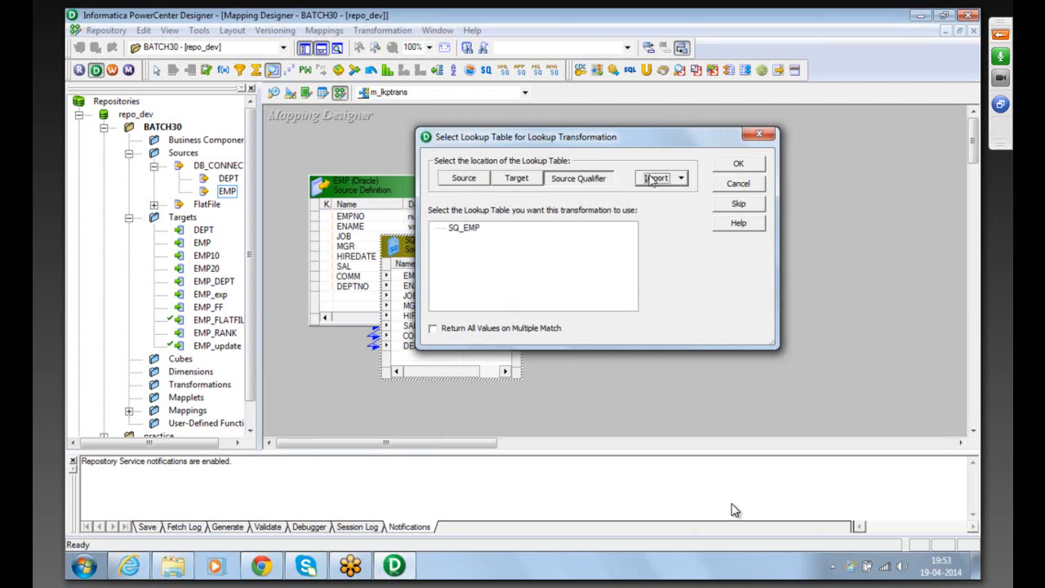
left_click(675, 281)
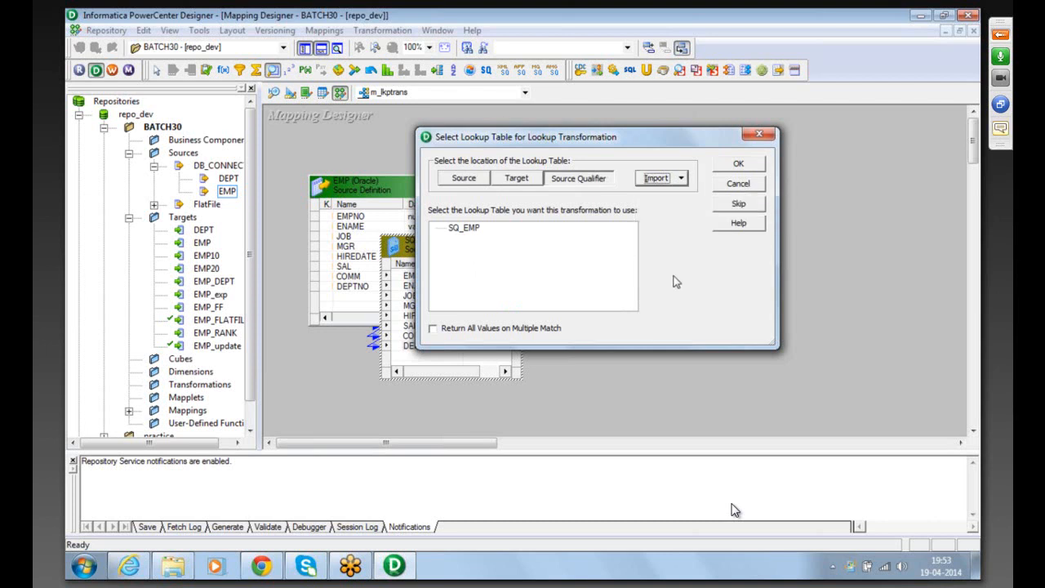
left_click(449, 181)
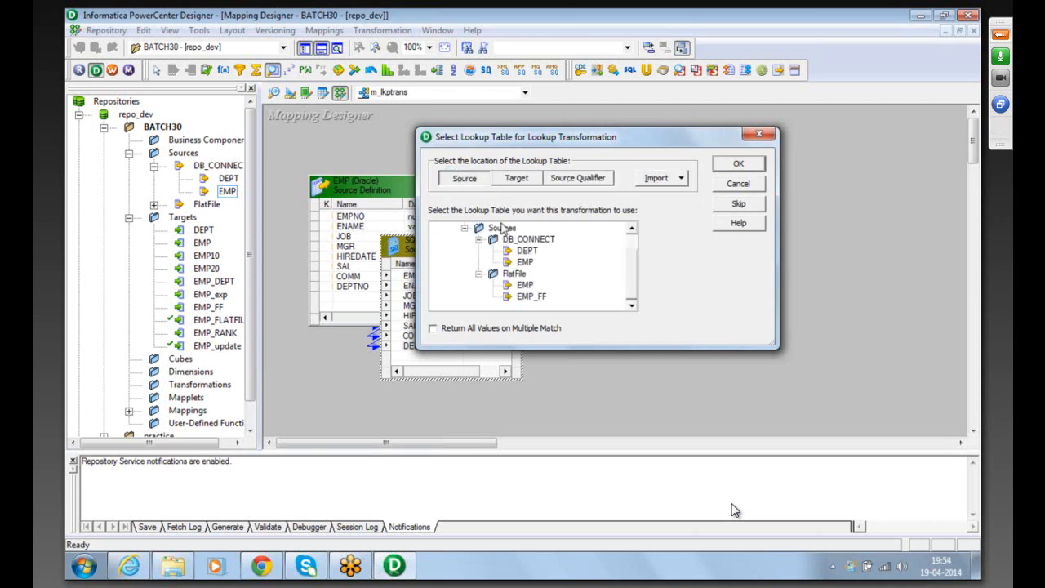
left_click(516, 178)
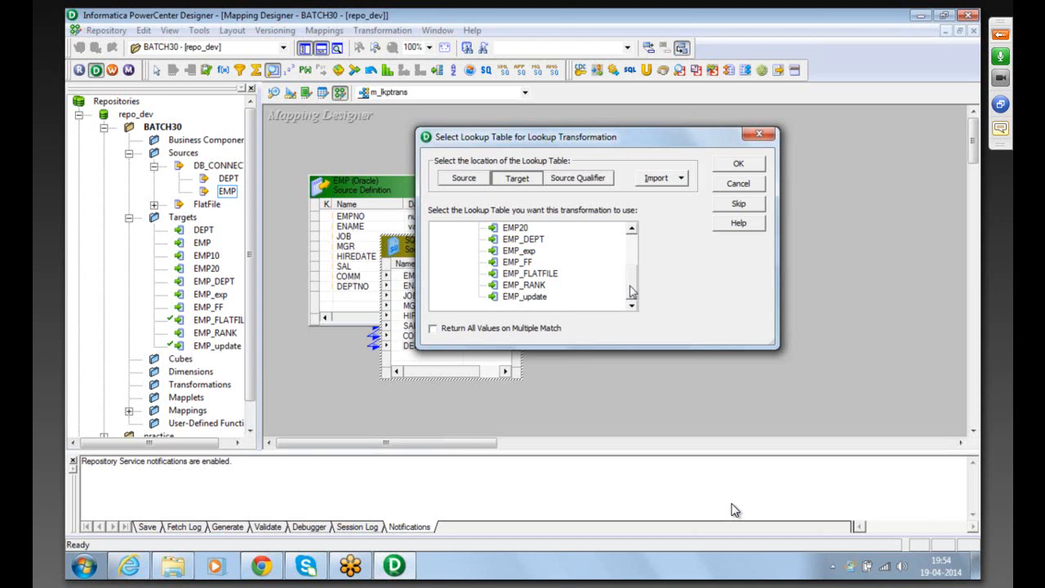
left_click_drag(628, 286, 629, 240)
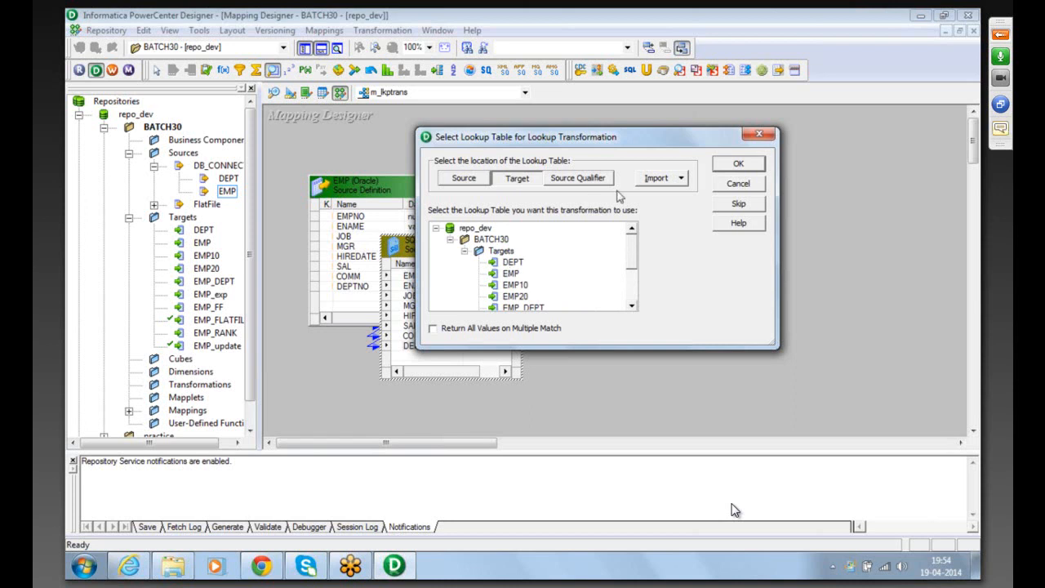
left_click(660, 180)
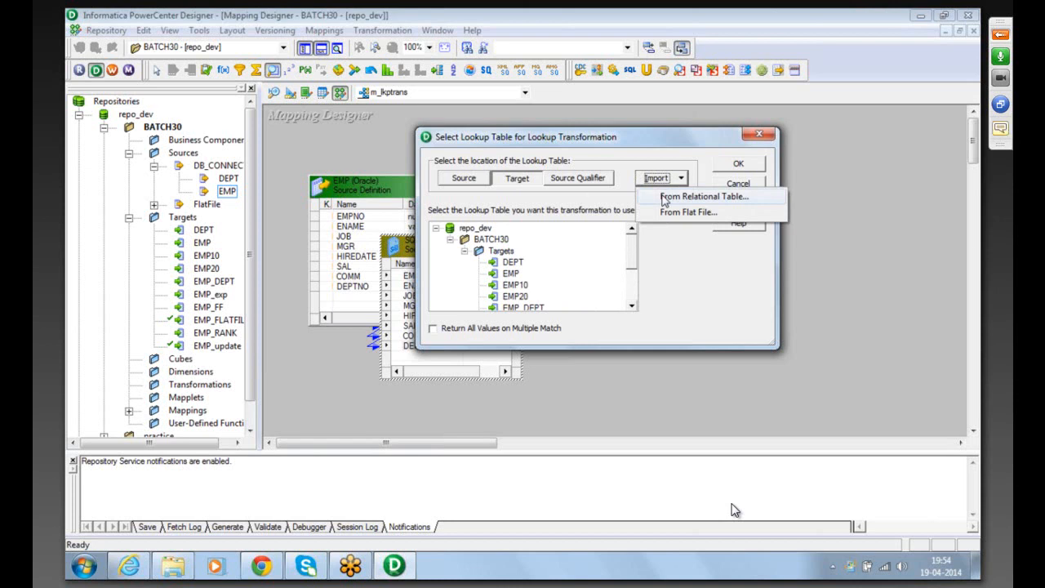
left_click(666, 198)
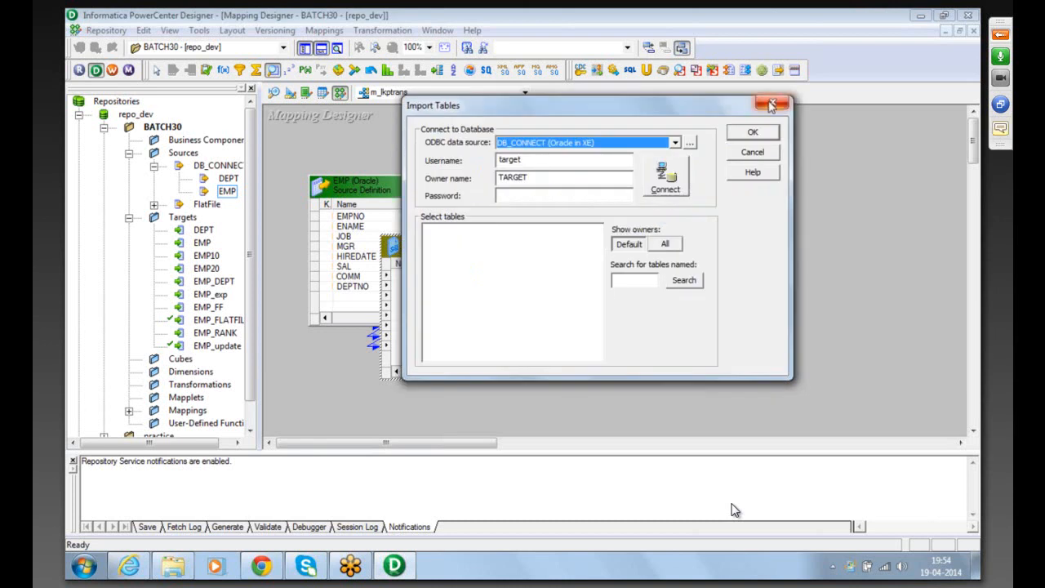
- Connect to the SOURCE schema using the source username, owner and password
left_click_drag(604, 160, 433, 169)
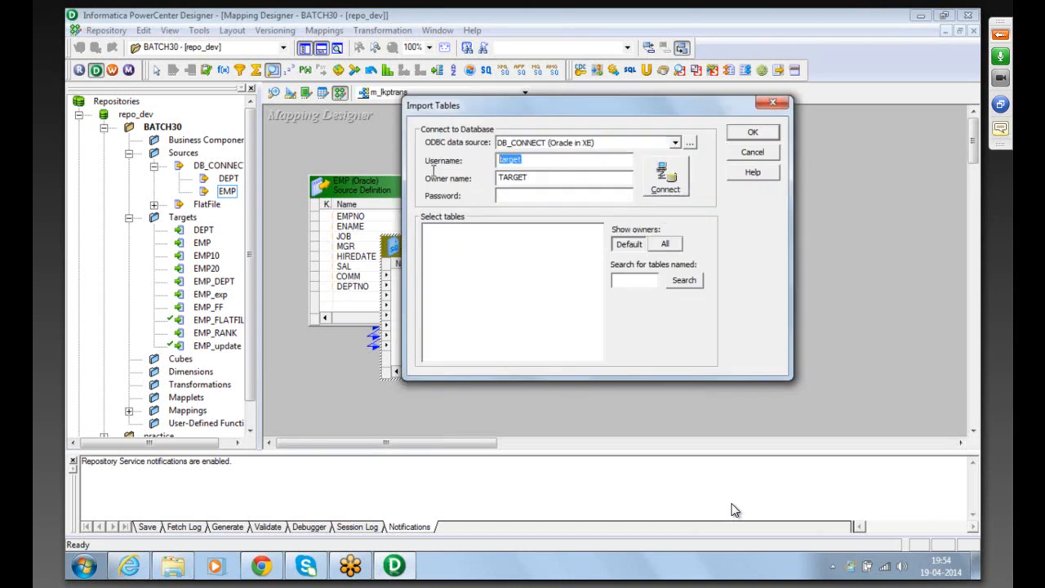
type("sourc")
left_click_drag(532, 177, 496, 178)
left_click(502, 193)
type("****")
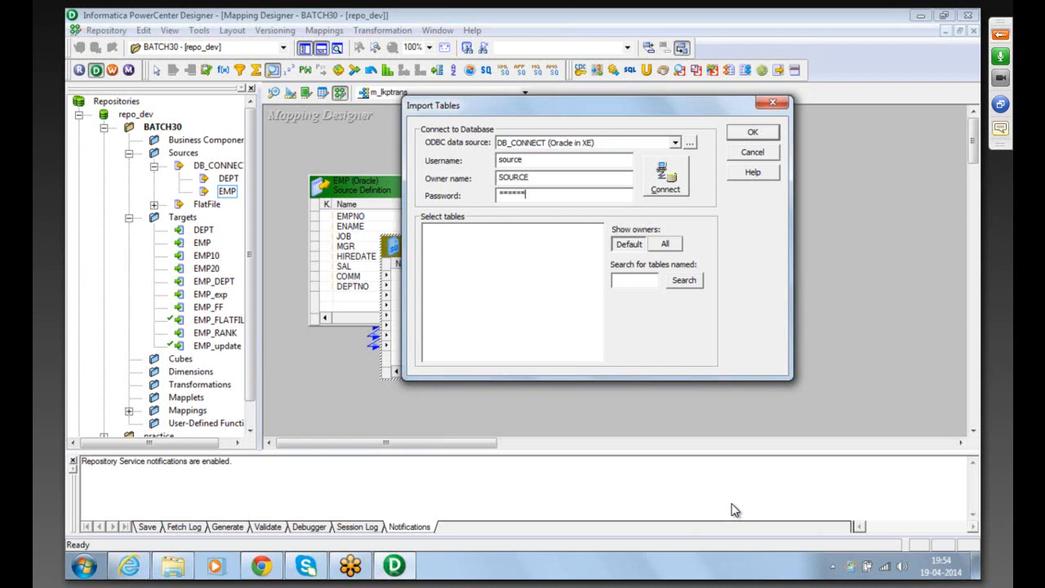
key("Return")
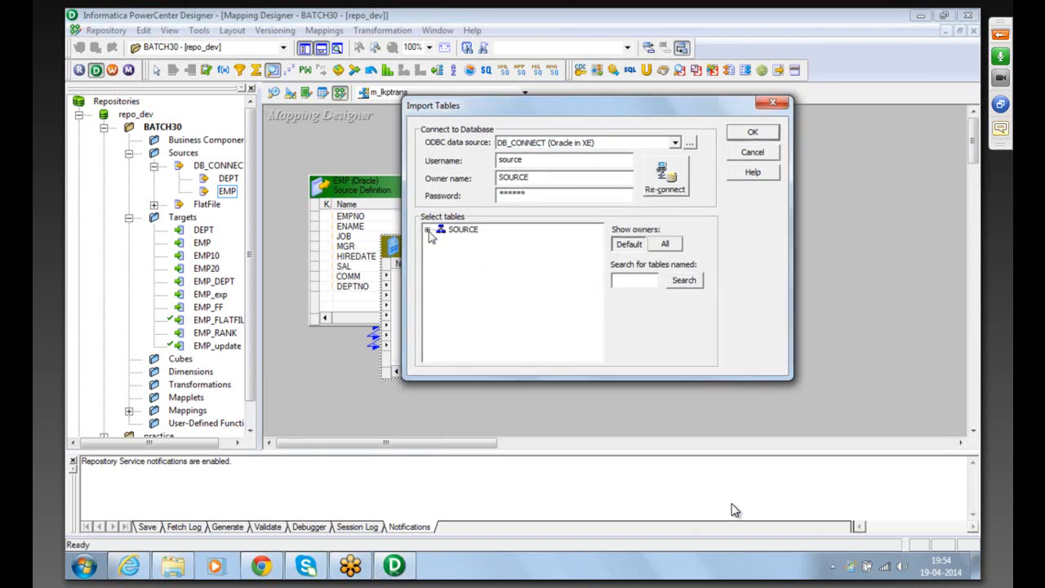
- Import the DEPT table as the LKPTRANS lookup, then delete that lookup
left_click(441, 241)
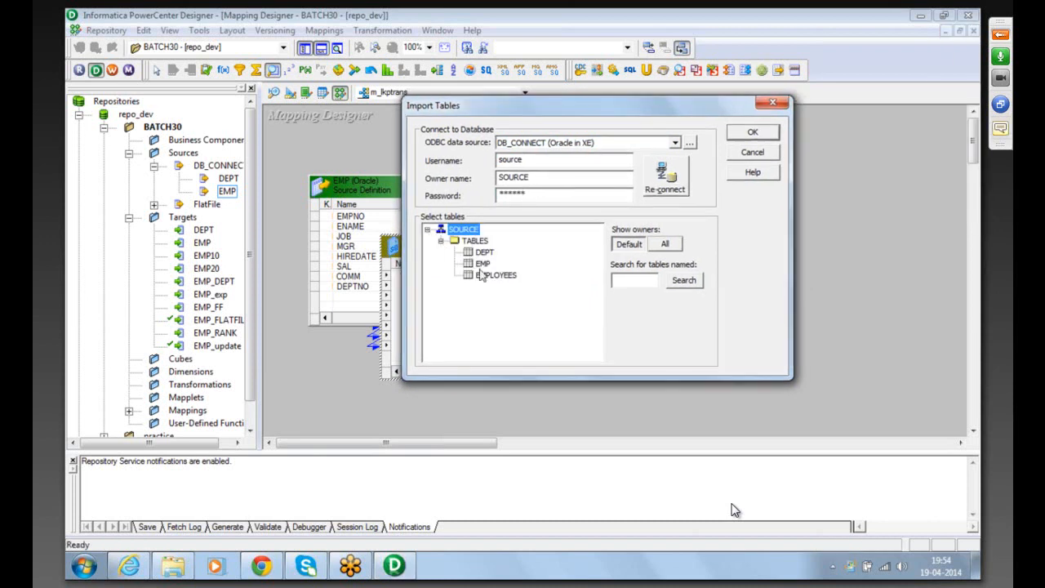
left_click(483, 253)
left_click(751, 133)
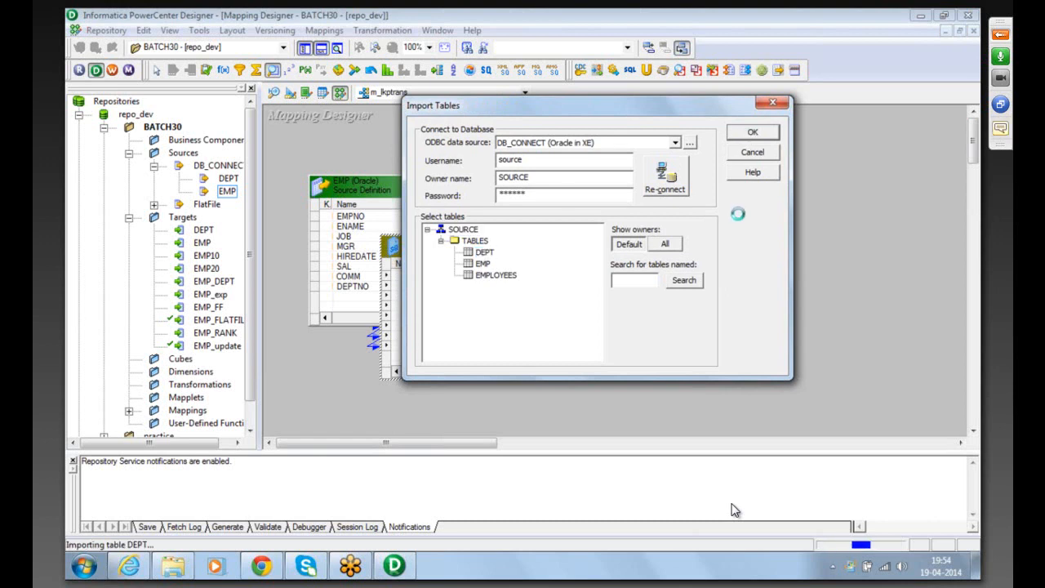
left_click_drag(555, 155, 654, 157)
key("Delete")
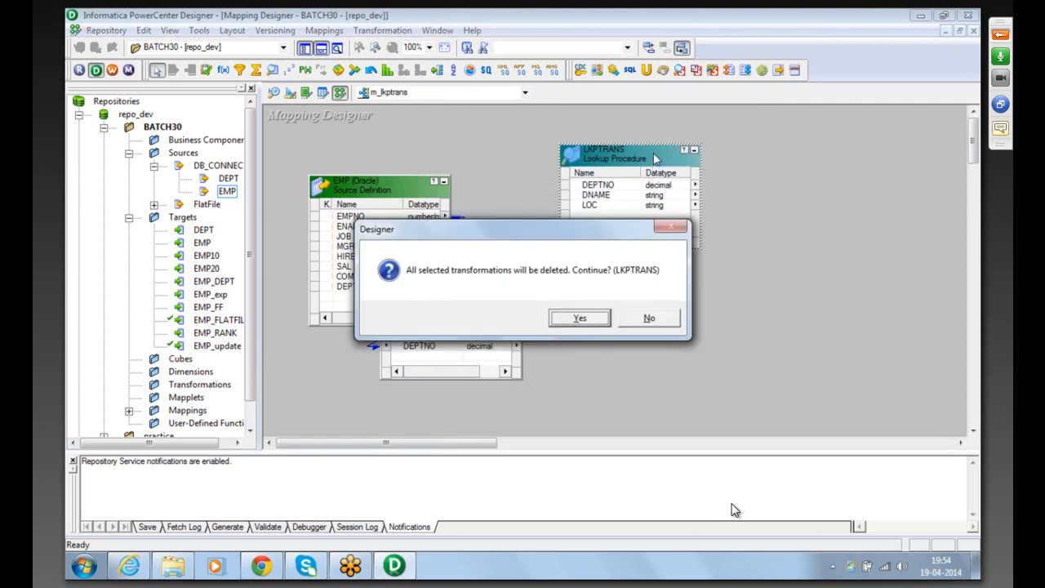
- Replace LKPTRANS with a new lookup built on the DEPT target table
key("Return")
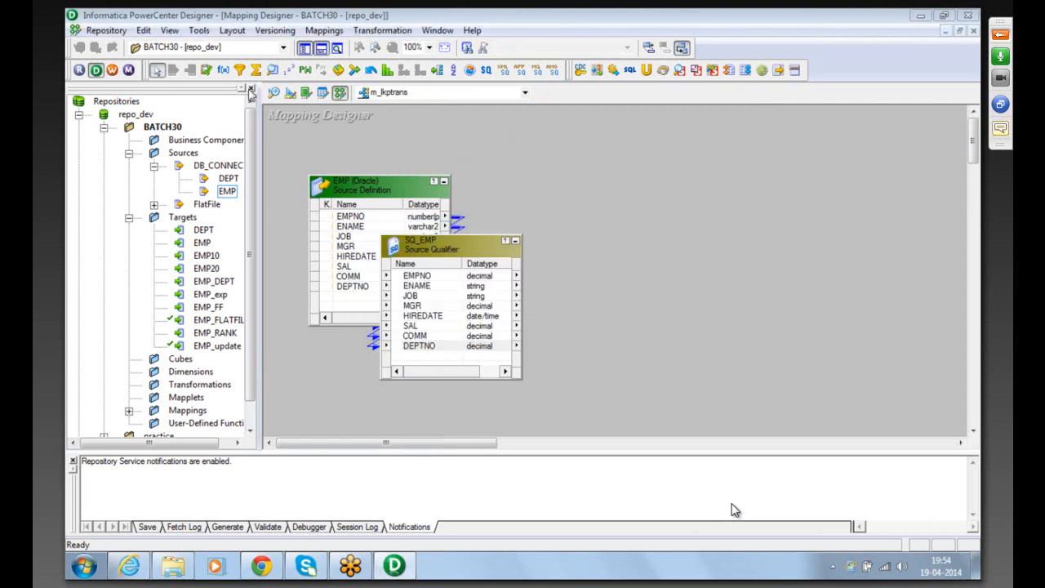
left_click(272, 70)
left_click(505, 136)
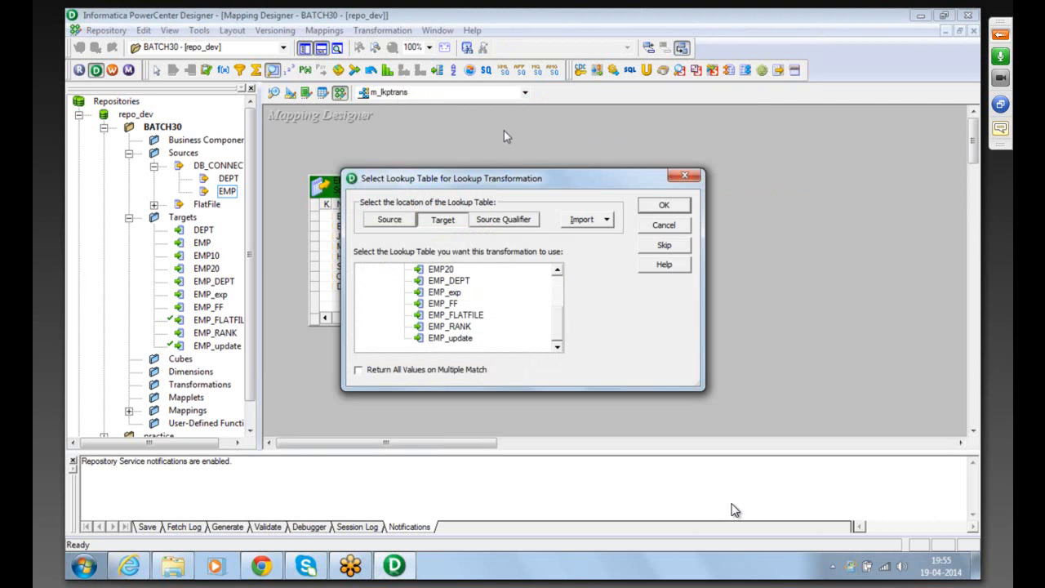
left_click(380, 227)
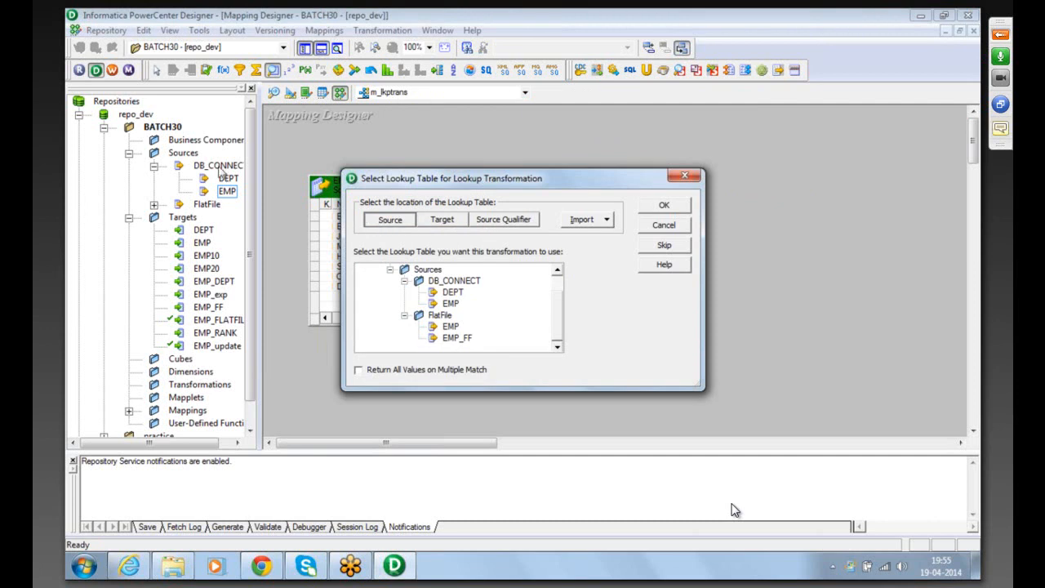
left_click(451, 292)
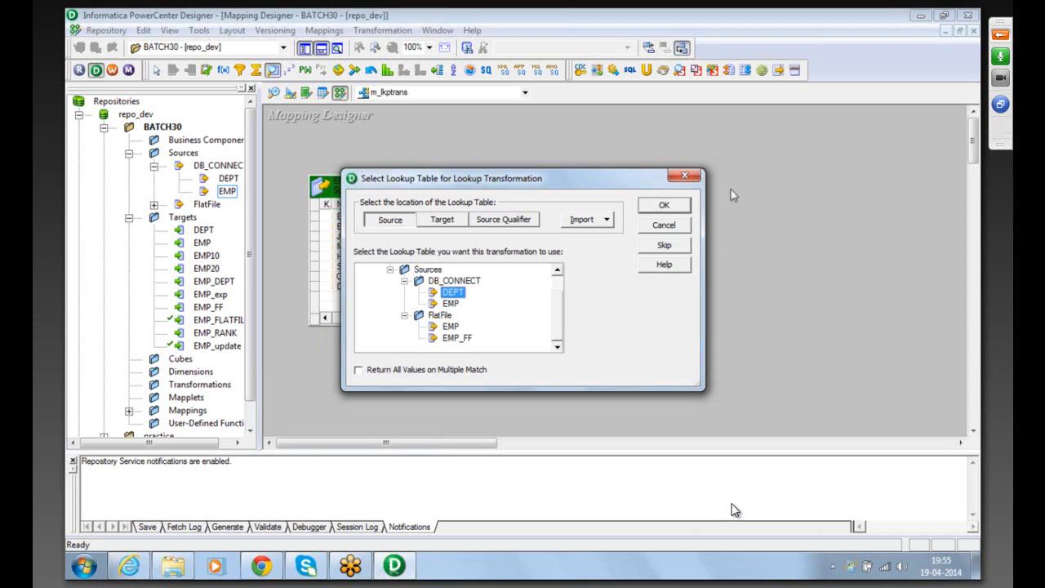
left_click(441, 219)
left_click_drag(558, 323, 558, 281)
left_click(438, 303)
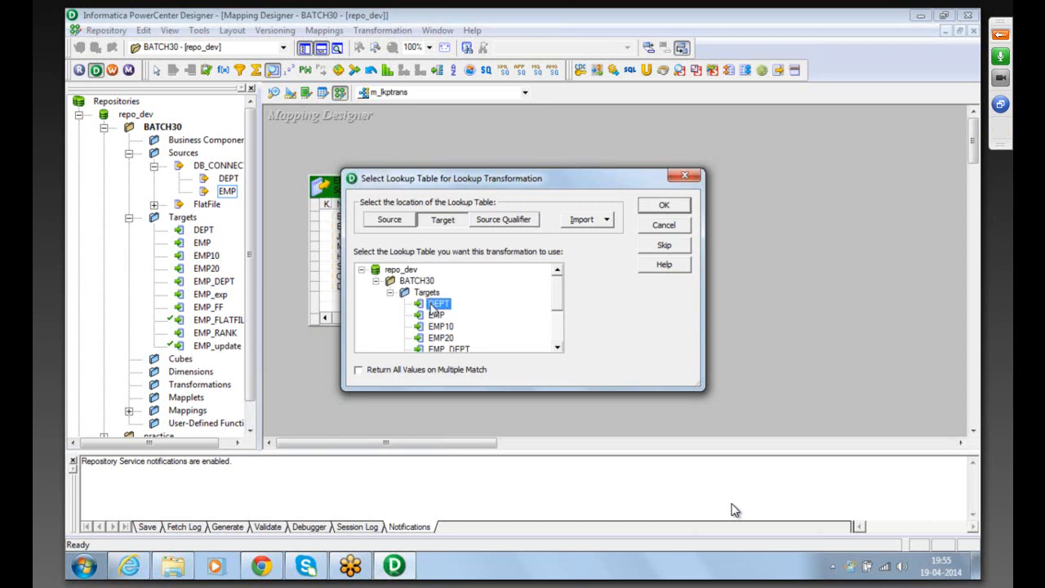
left_click(664, 206)
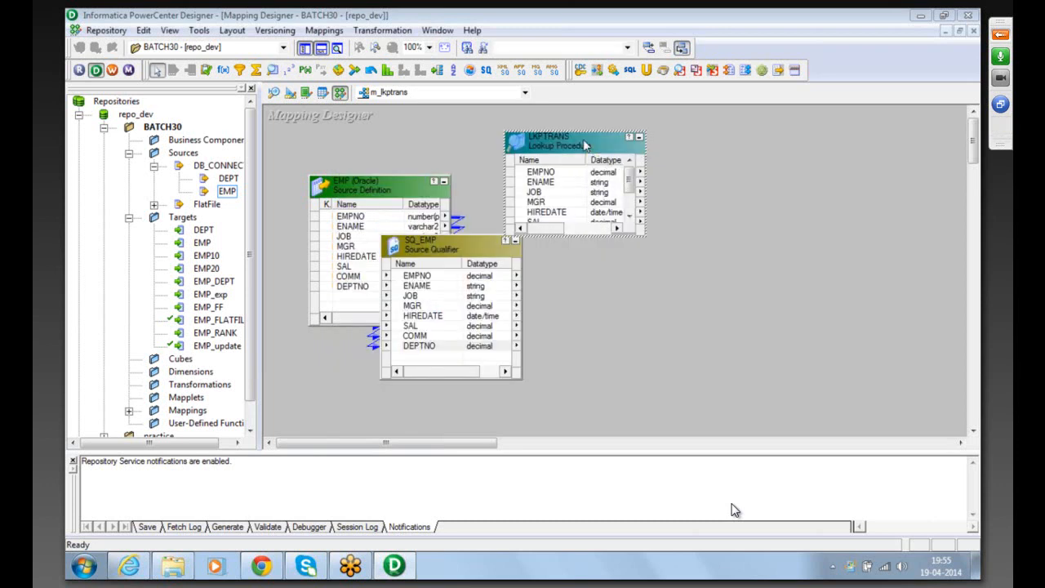
- Recreate the DEPT lookup once more and move LKPTRANS further right
key("Delete")
key("Return")
left_click(273, 69)
left_click(499, 142)
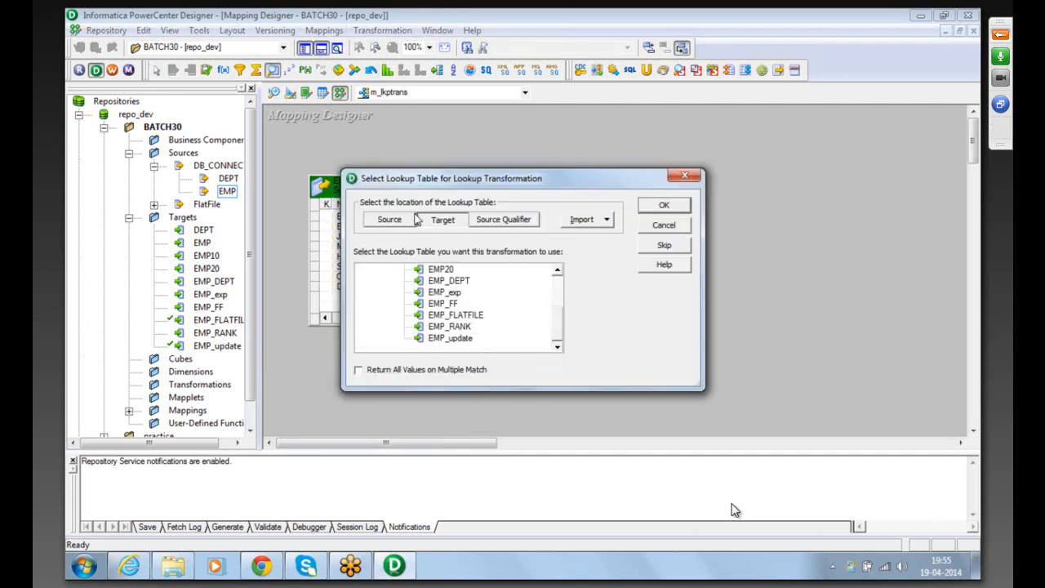
left_click_drag(558, 320, 557, 275)
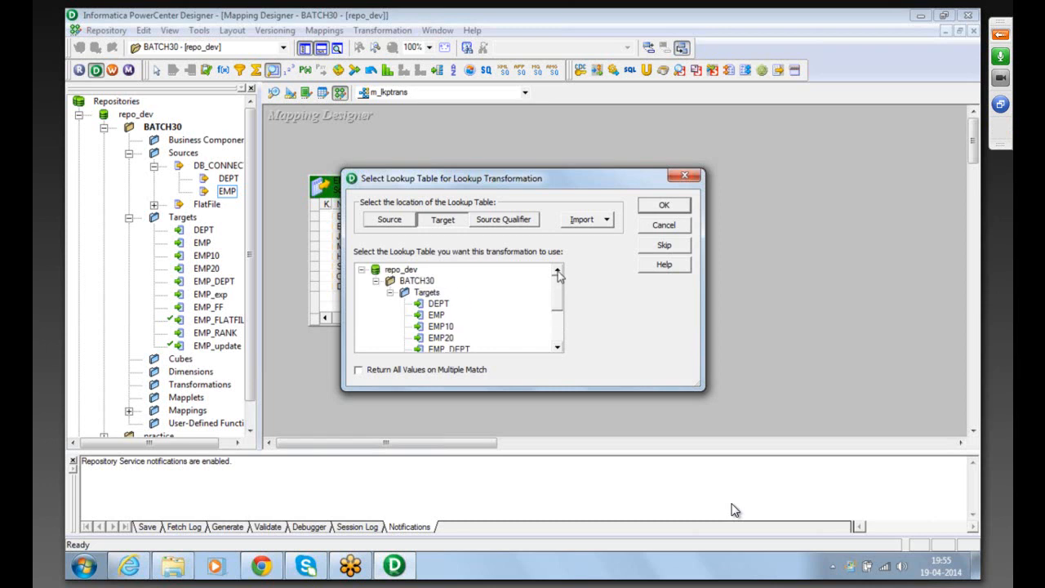
left_click(433, 304)
left_click(658, 205)
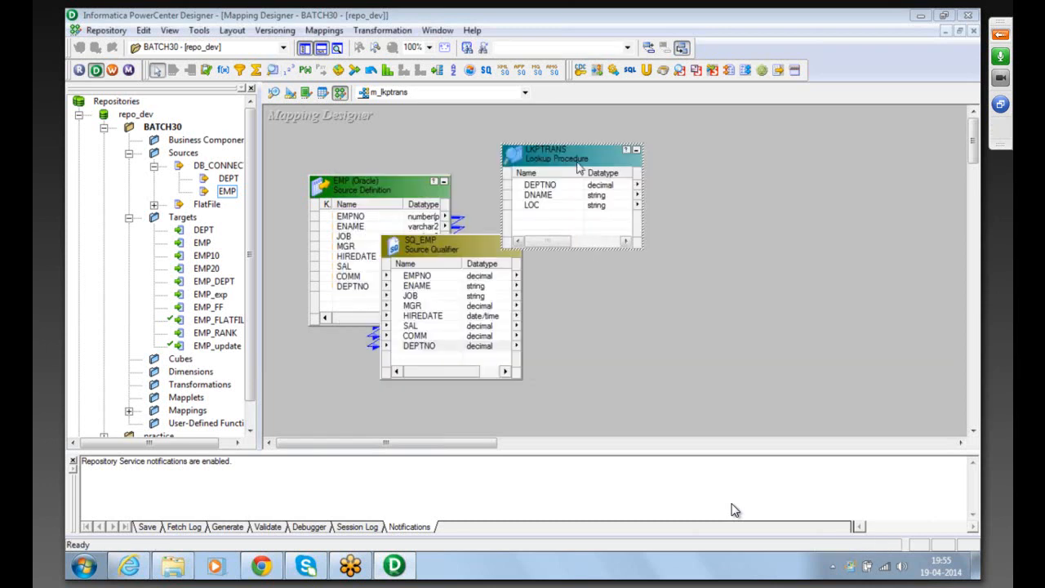
left_click_drag(578, 160, 622, 140)
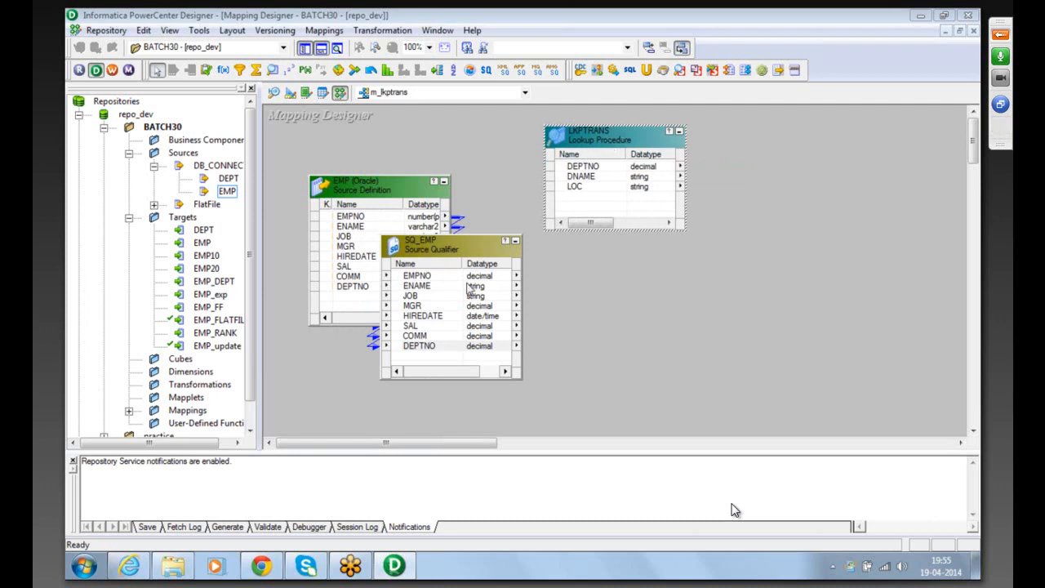
- Link SQ_EMP's DEPTNO port into LKPTRANS, creating the DEPTNO1 input port
left_click(419, 347)
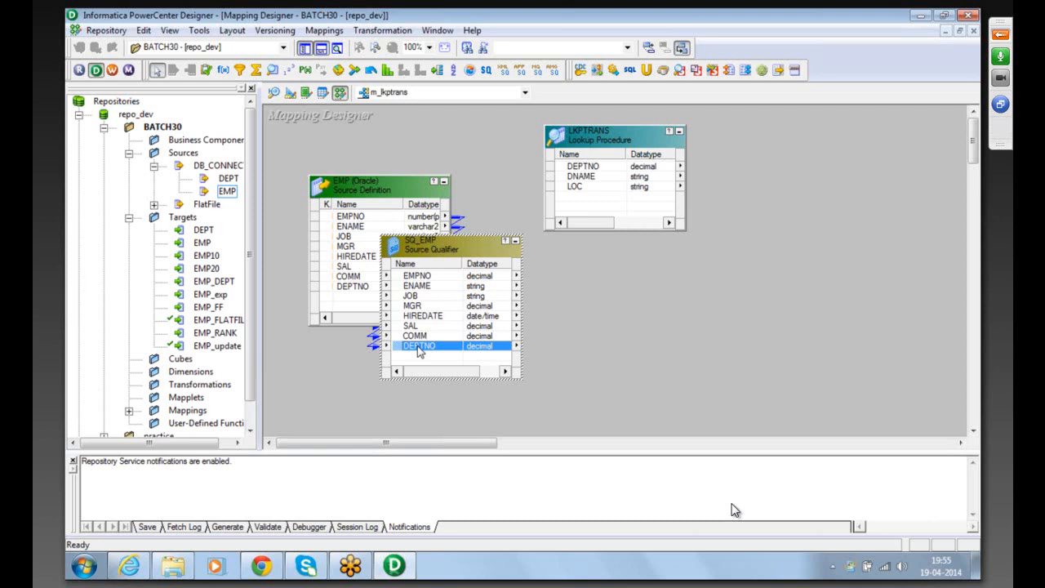
left_click_drag(419, 349, 593, 212)
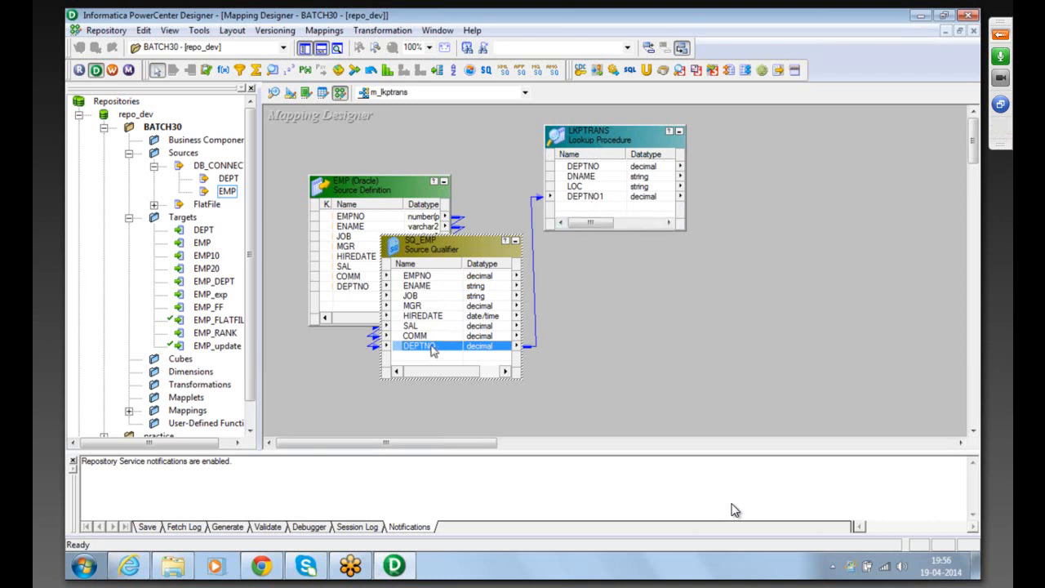
left_click(608, 140)
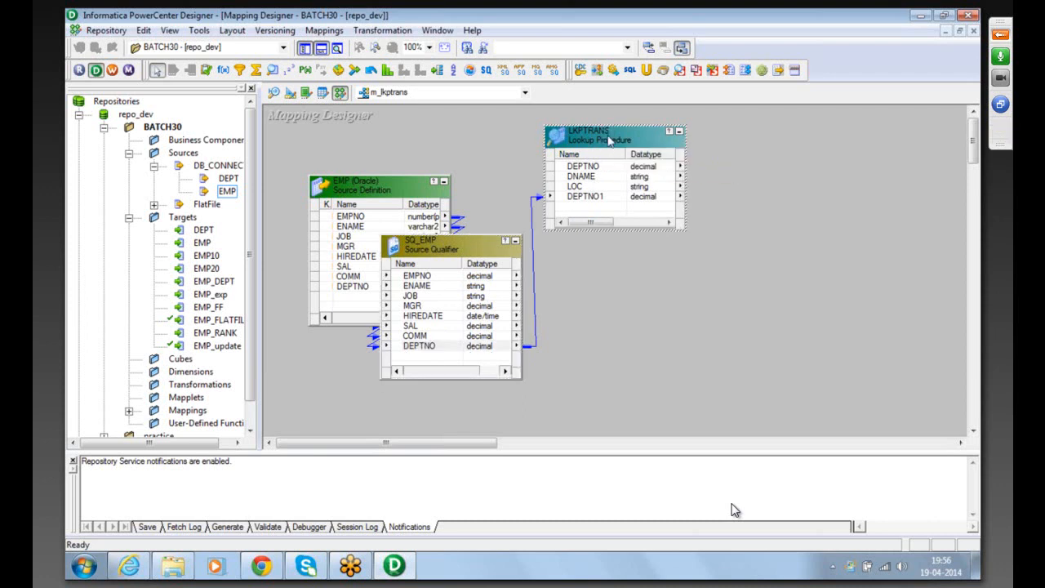
- Add a LKPTRANS lookup condition matching lookup column DEPTNO with input port DEPTNO1
double_click(608, 141)
left_click(483, 92)
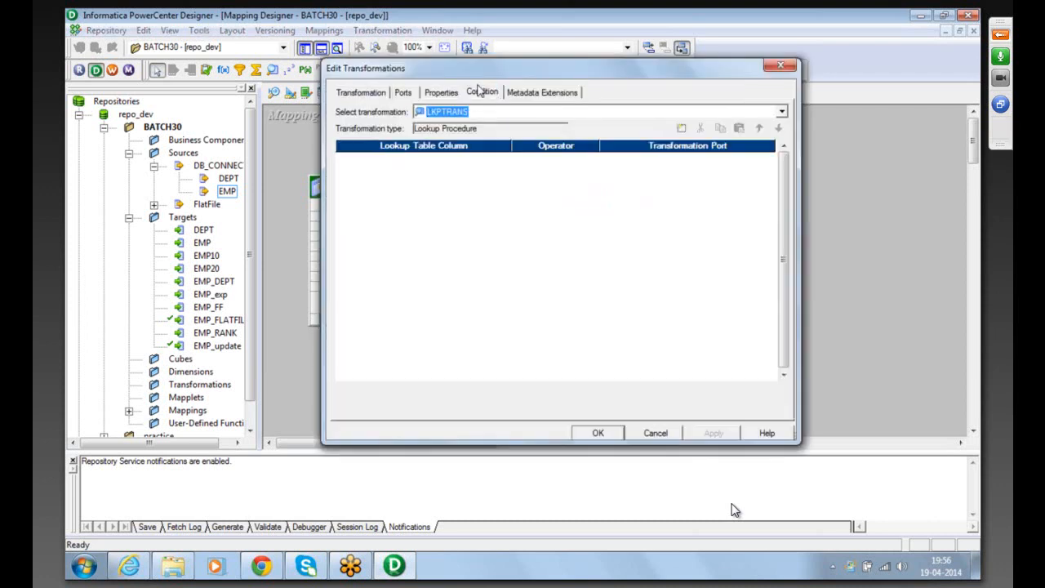
left_click(780, 65)
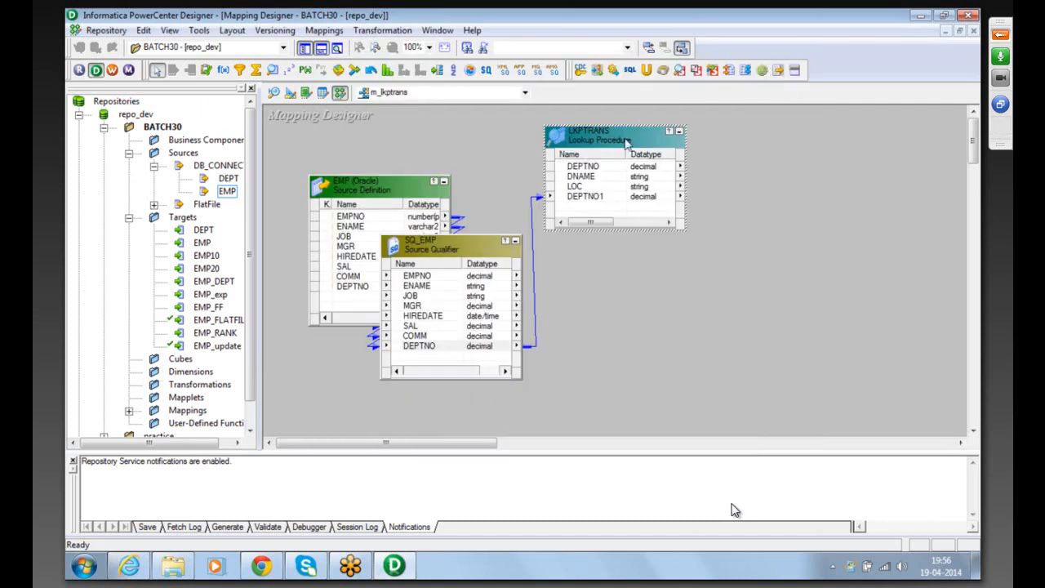
double_click(627, 142)
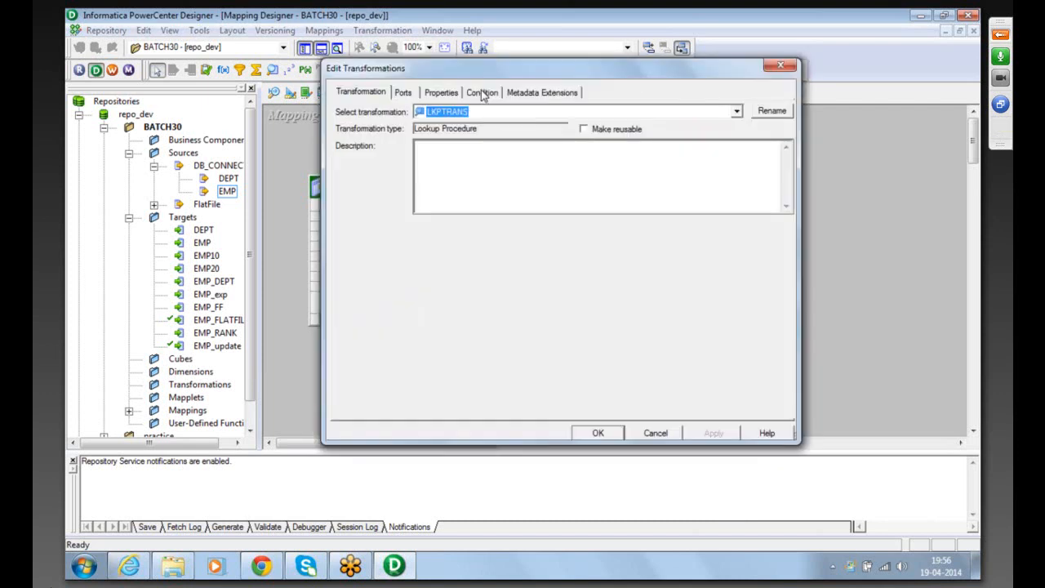
left_click(482, 93)
left_click(681, 128)
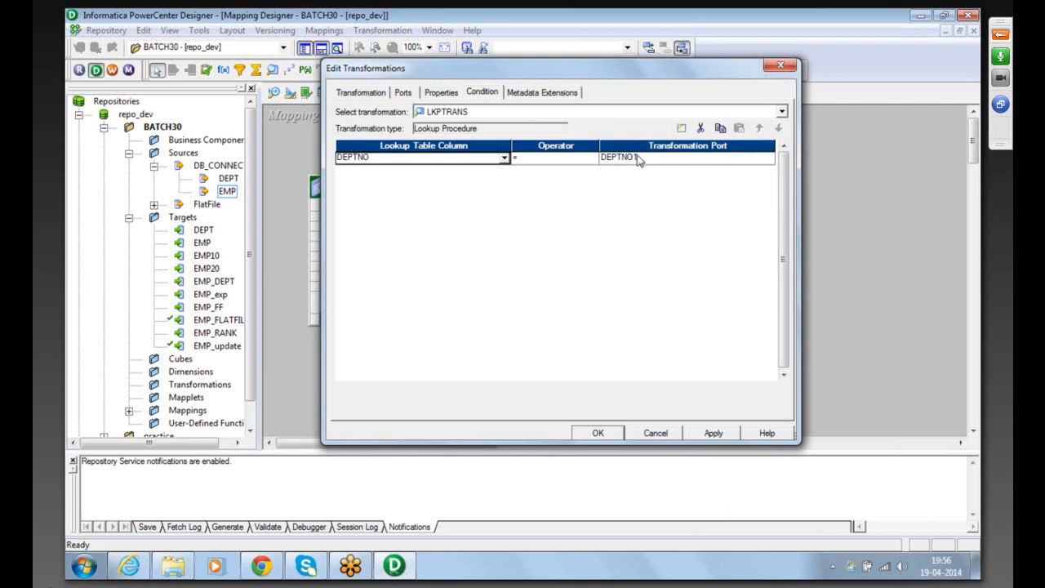
left_click(638, 160)
left_click(639, 160)
left_click(437, 161)
left_click(435, 161)
left_click(435, 161)
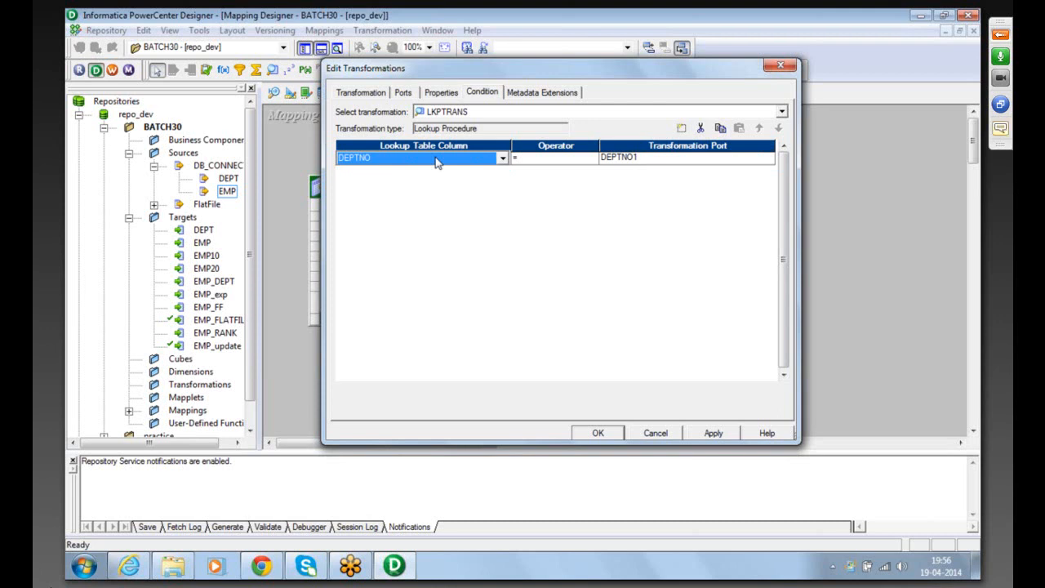
- Keep '=' as the condition operator and view the lookup's ports
left_click(534, 159)
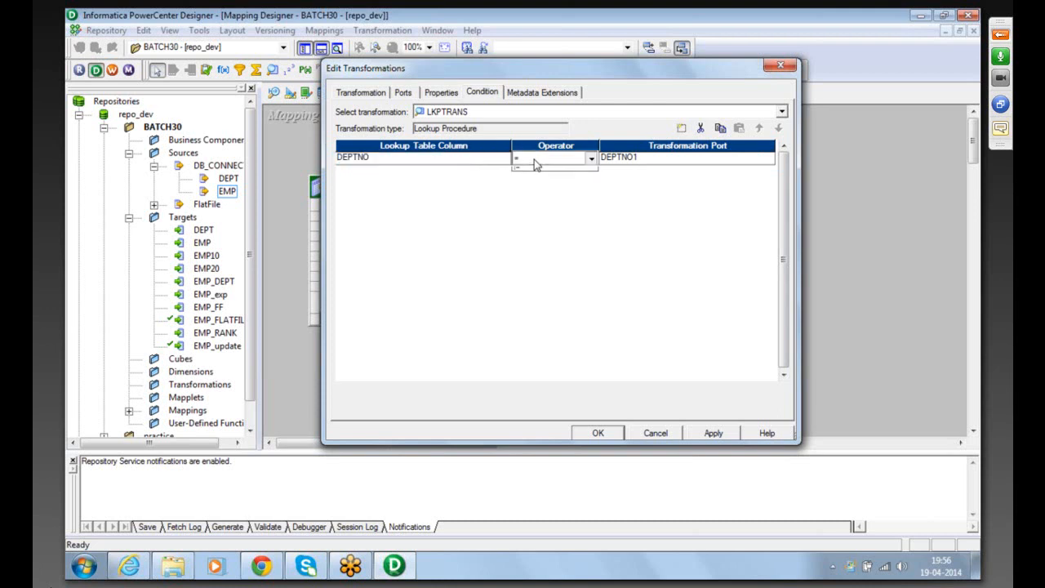
left_click(534, 159)
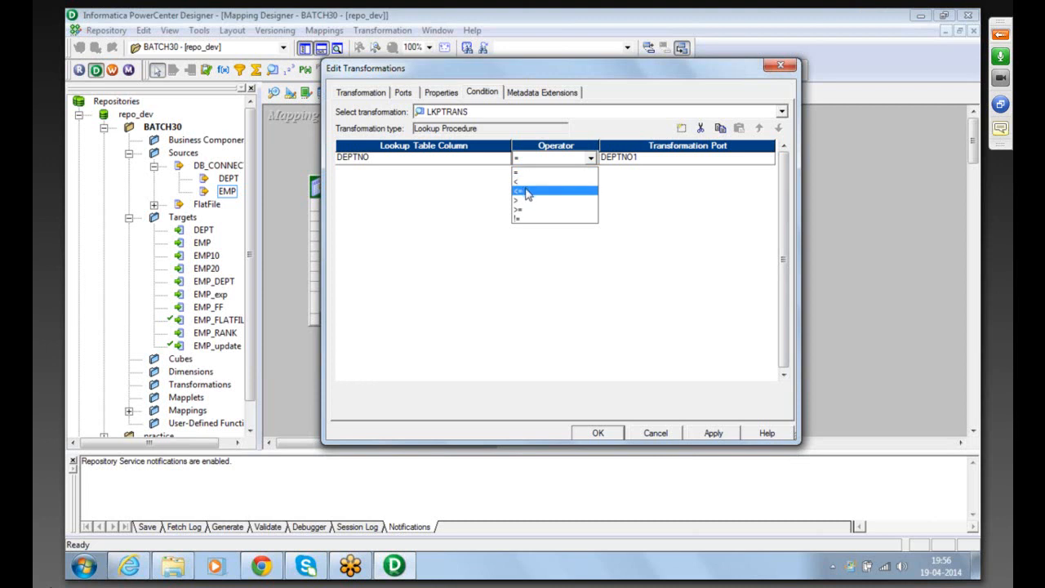
left_click(528, 174)
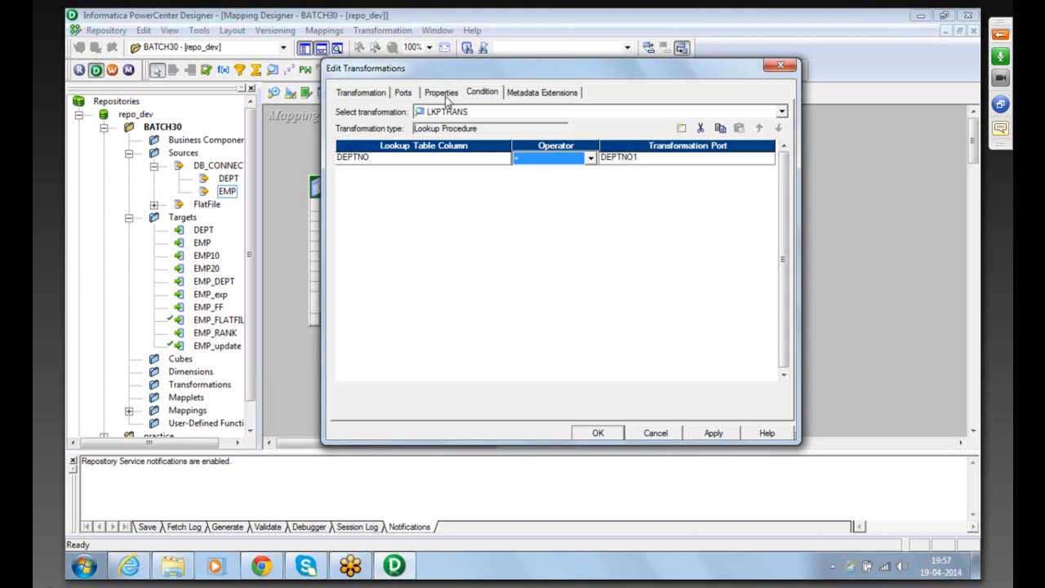
left_click(403, 93)
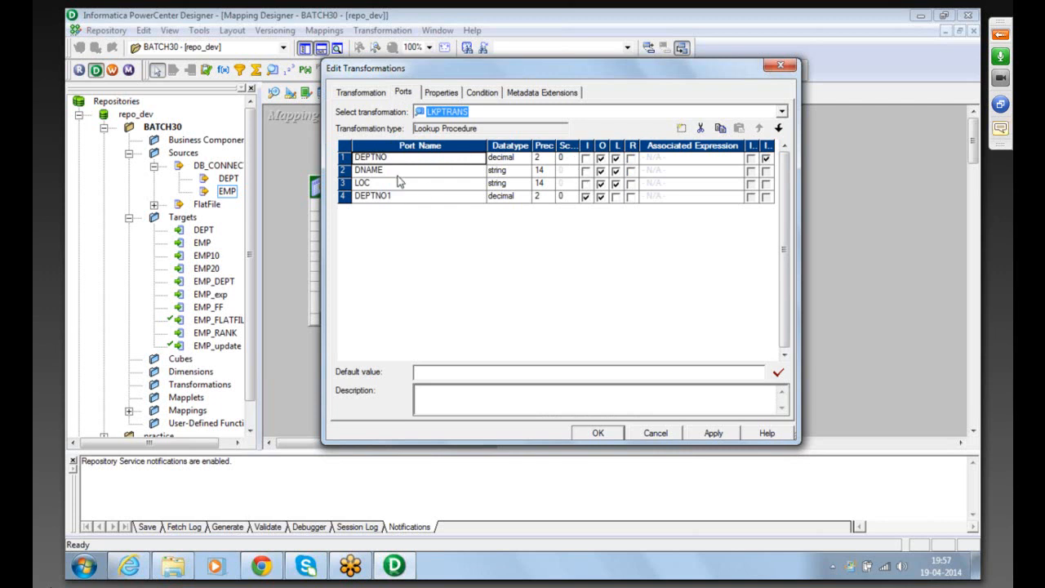
- Review LKPTRANS's DEPTNO, DNAME, LOC and DEPTNO1 port rows, then accept with OK
left_click(344, 157)
left_click_drag(344, 157, 345, 182)
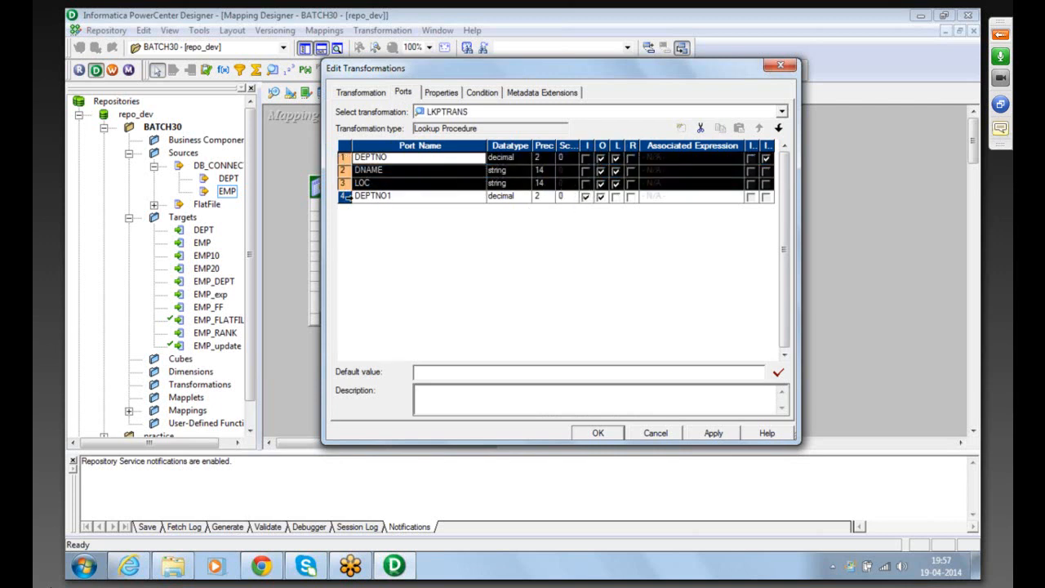
left_click(343, 197)
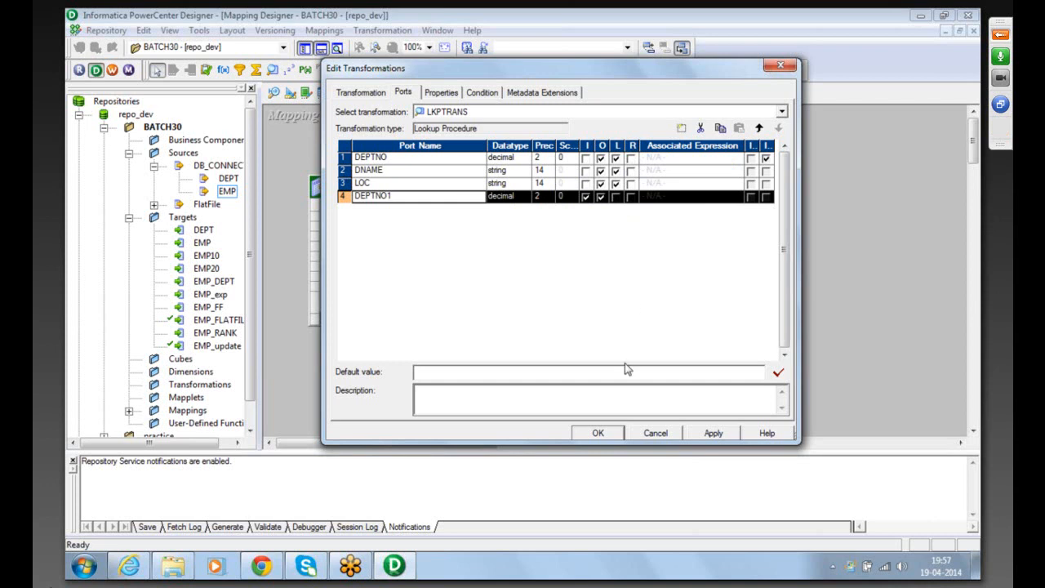
left_click(595, 434)
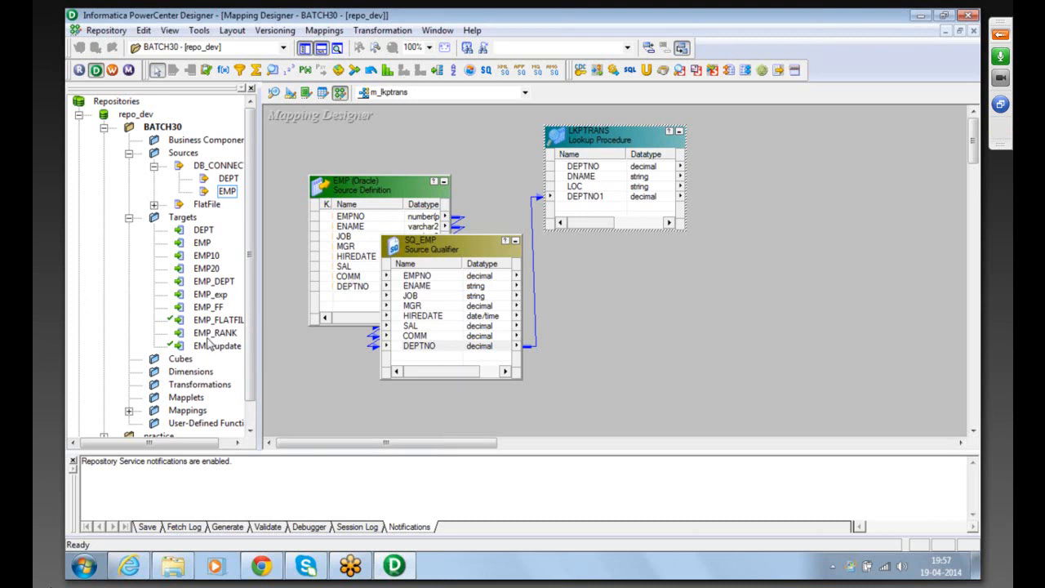
- Place EMP_DEPT, link SQ_EMP's EMPNO–DEPTNO and LKPTRANS's DNAME/LOC into it, then save
left_click(209, 282)
left_click_drag(210, 285, 810, 185)
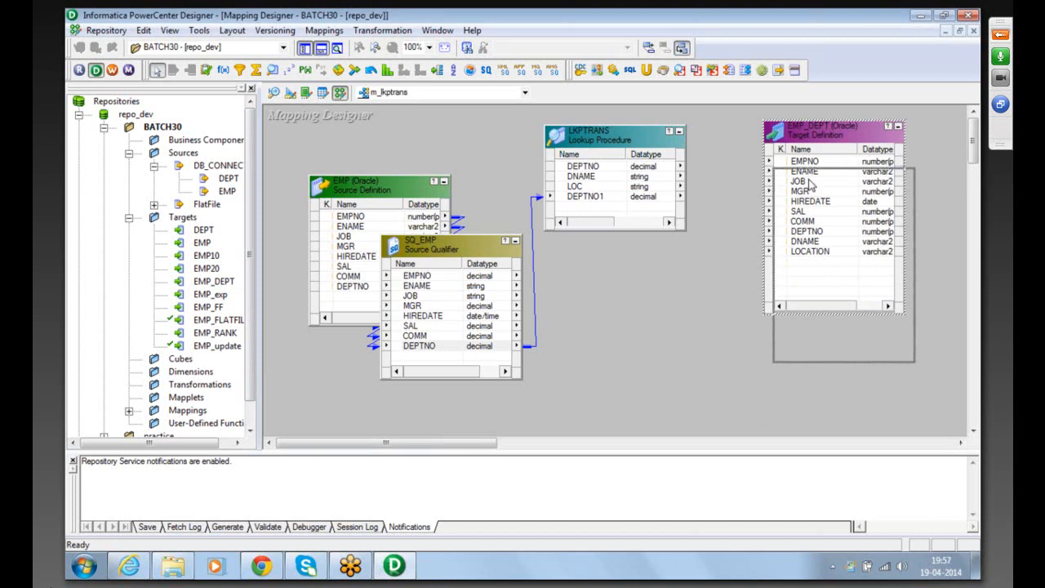
left_click(419, 345)
left_click(414, 278)
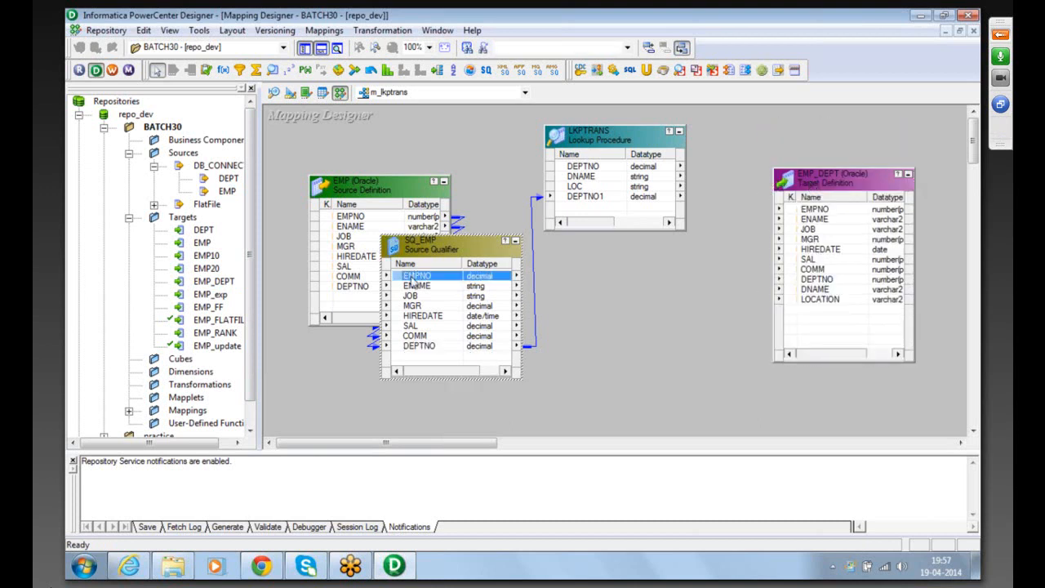
left_click(419, 347, "shift")
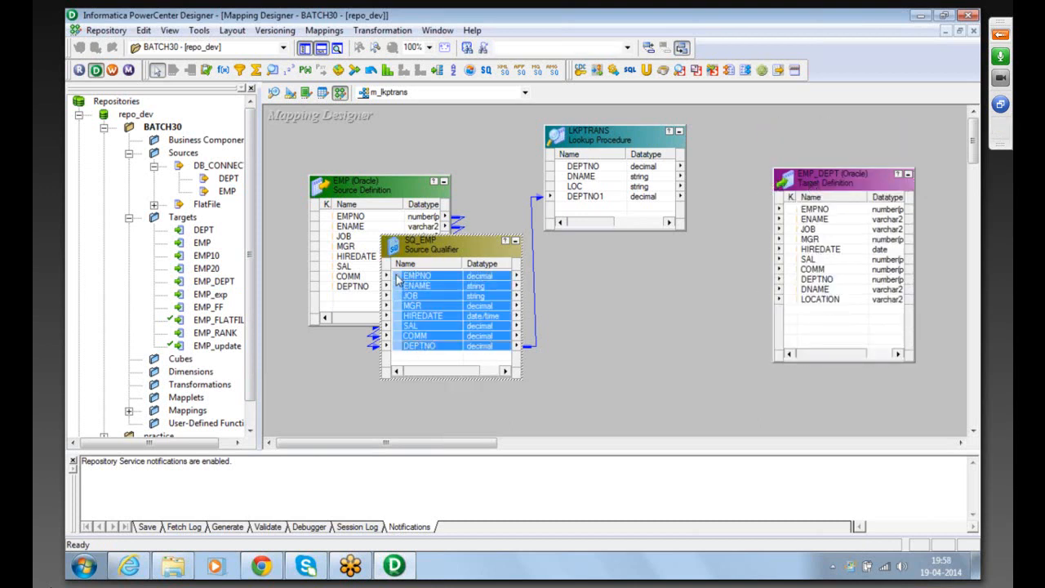
left_click_drag(400, 277, 813, 214)
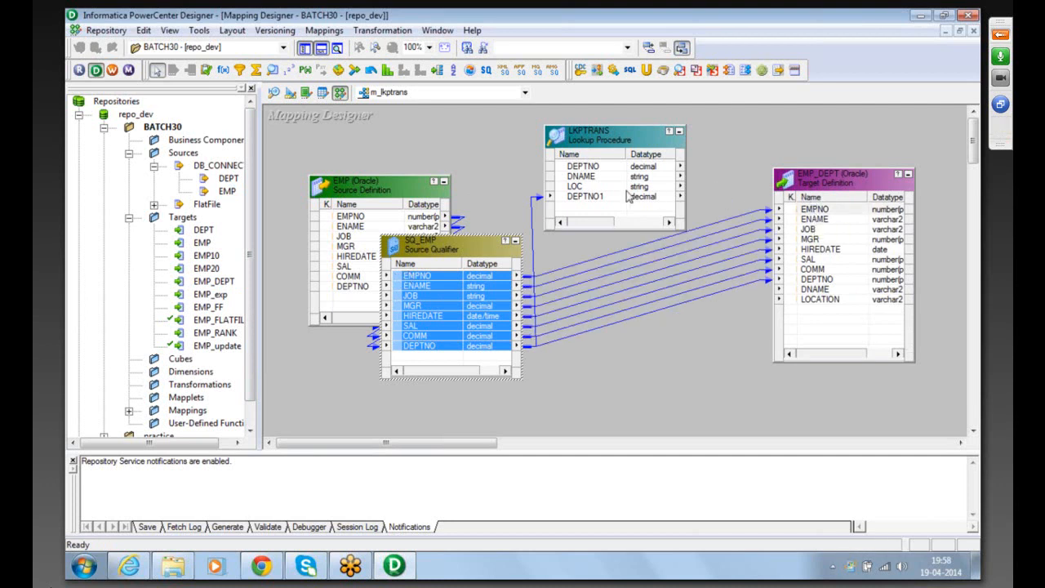
left_click_drag(584, 178, 804, 295)
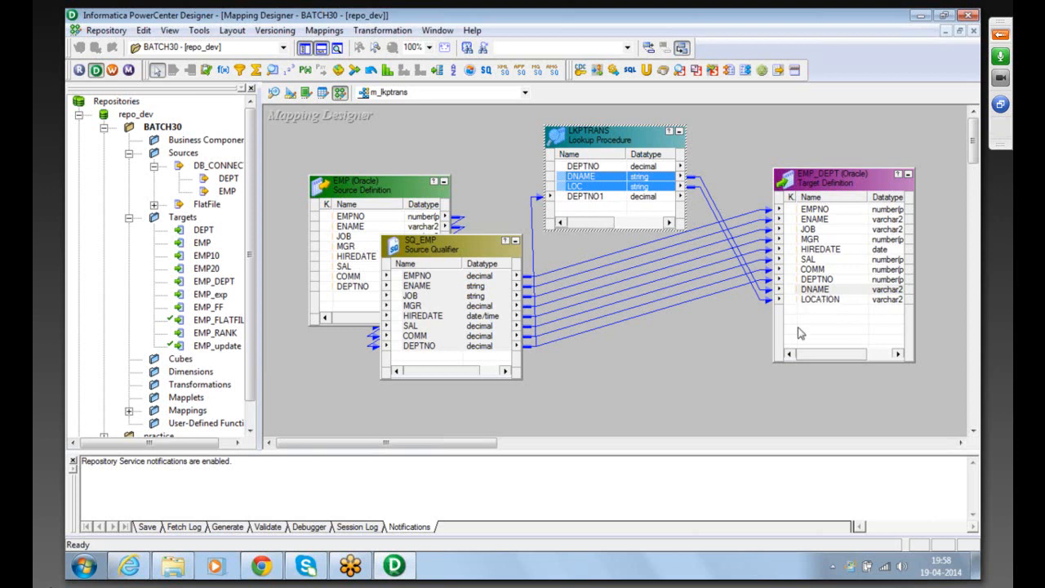
key("ctrl+s")
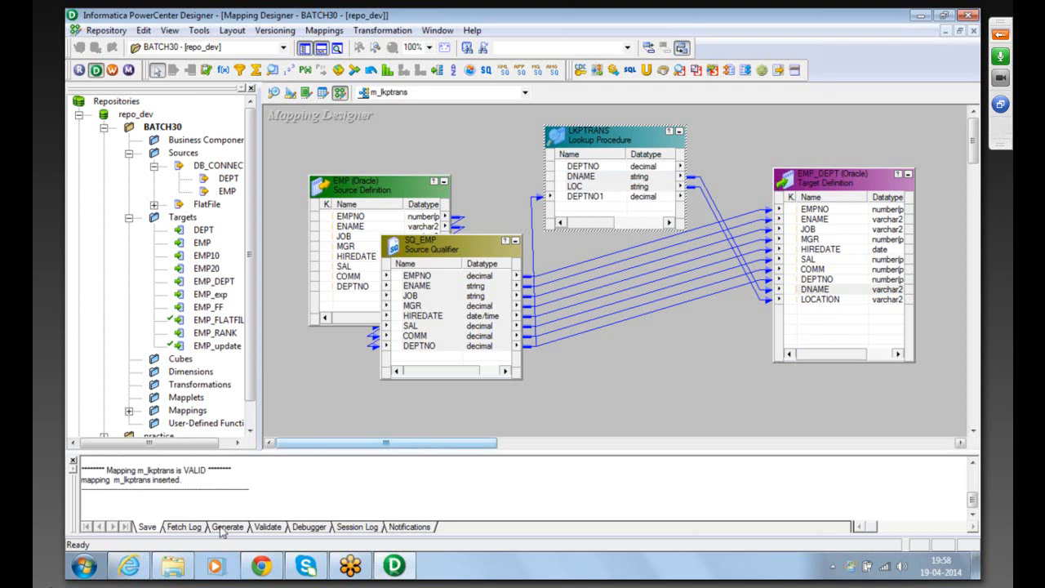
- Browse ENTERTAINMENT (D:) and the Downloads folder, then close Explorer and return to Gmail
left_click(85, 567)
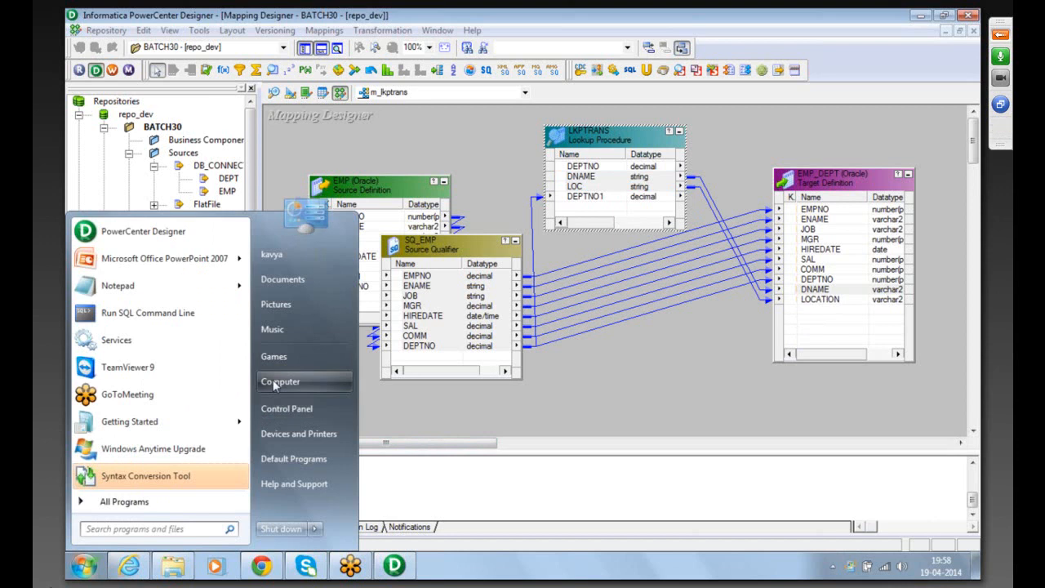
left_click(275, 383)
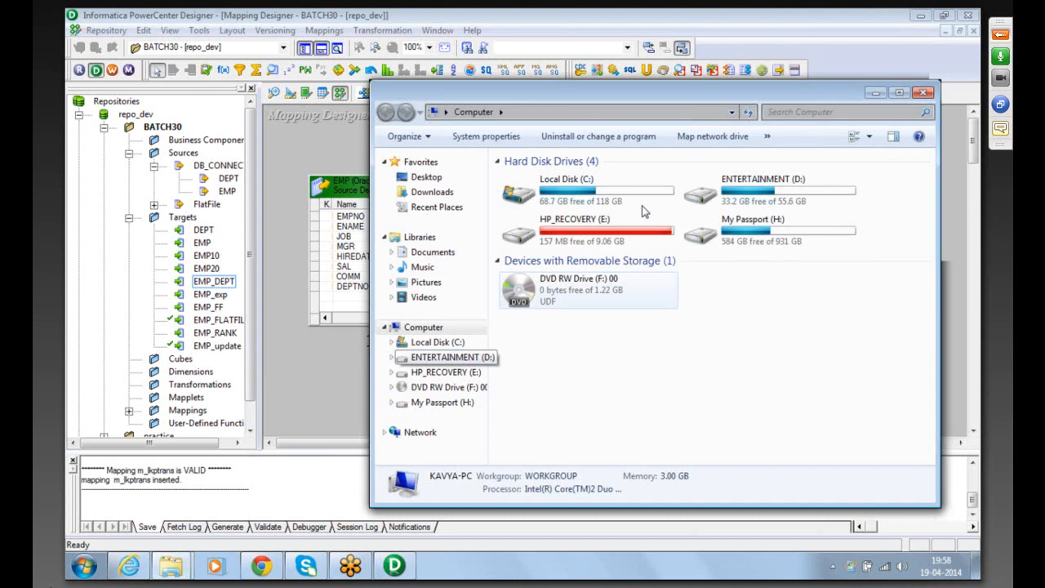
double_click(736, 189)
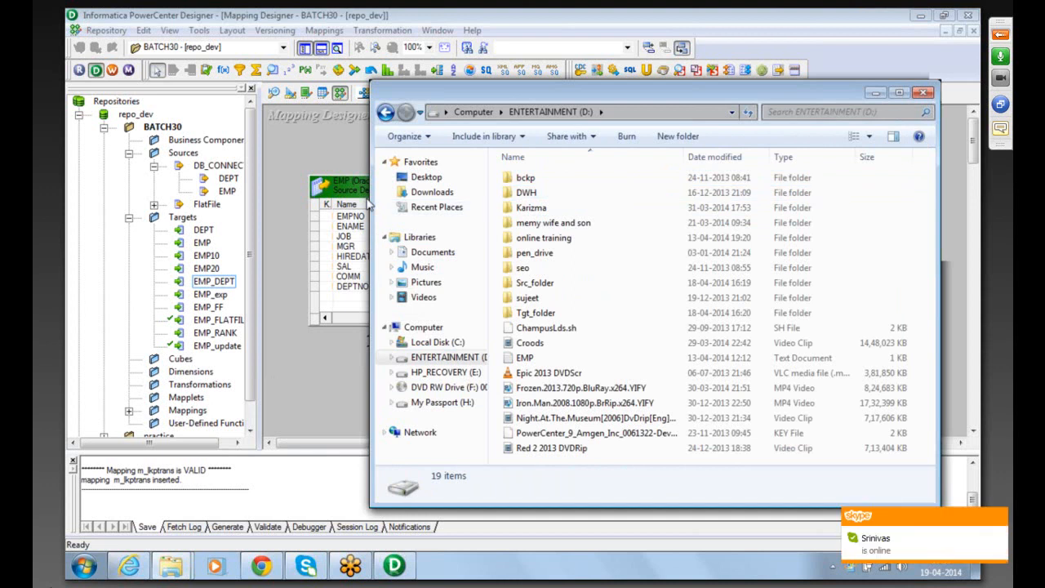
left_click(445, 194)
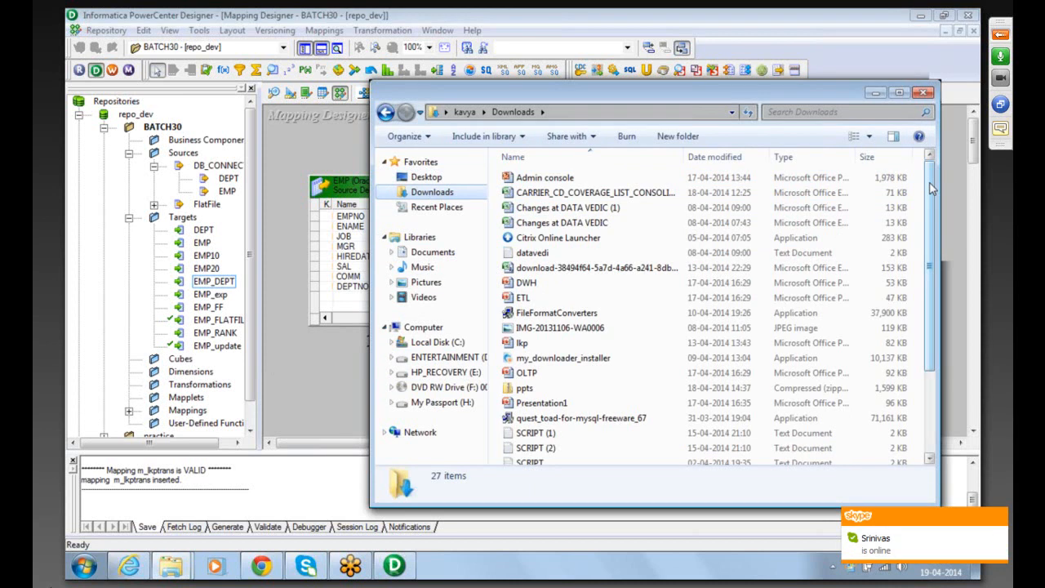
mouse_move(933, 189)
left_mouse_down()
mouse_move(939, 291)
mouse_move(931, 172)
left_mouse_up()
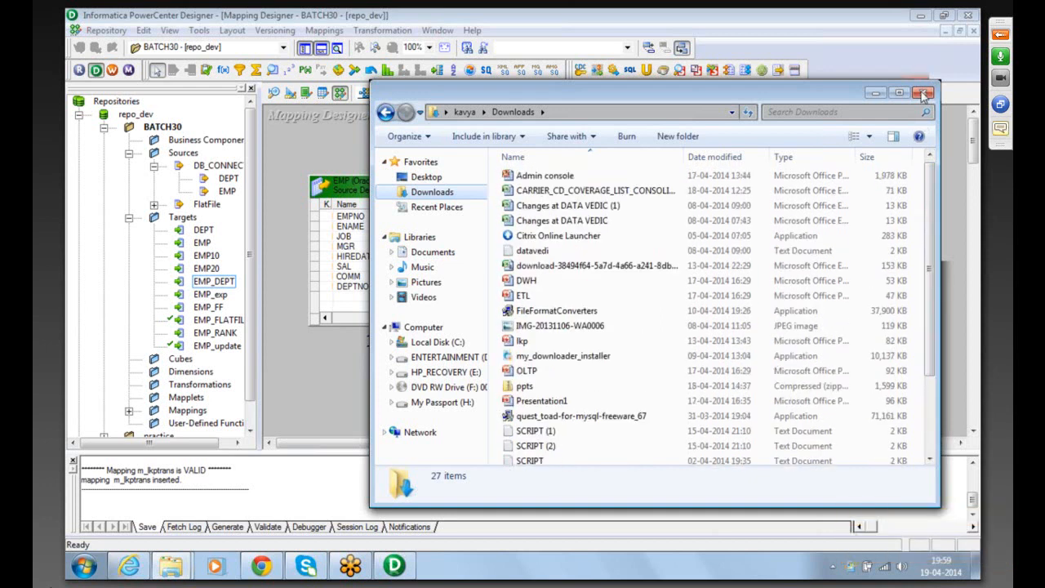
left_click(923, 94)
left_click(260, 565)
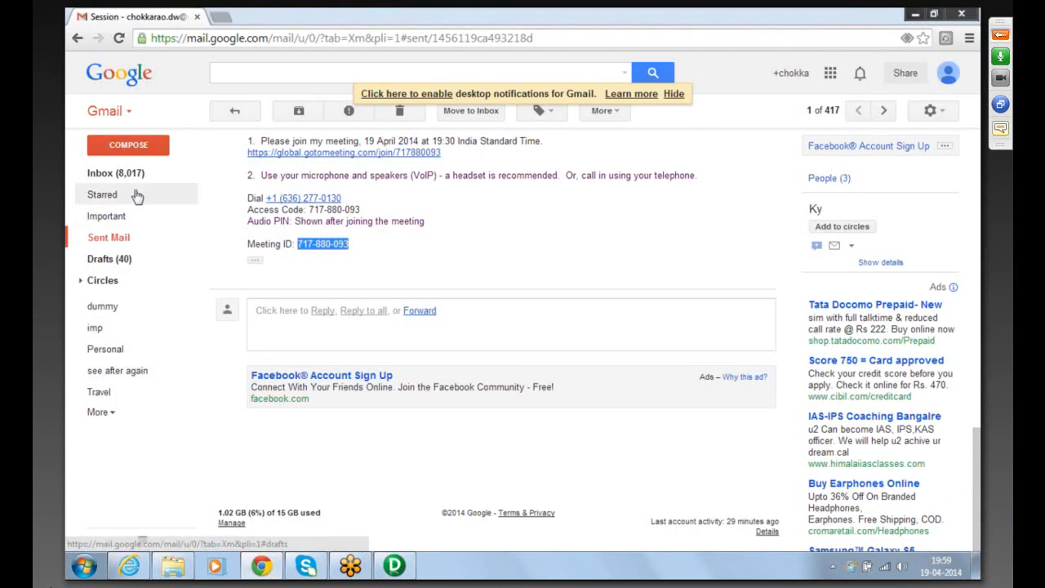
- Search Gmail for 'ppt', check one result, and go back to the inbox
left_click(115, 173)
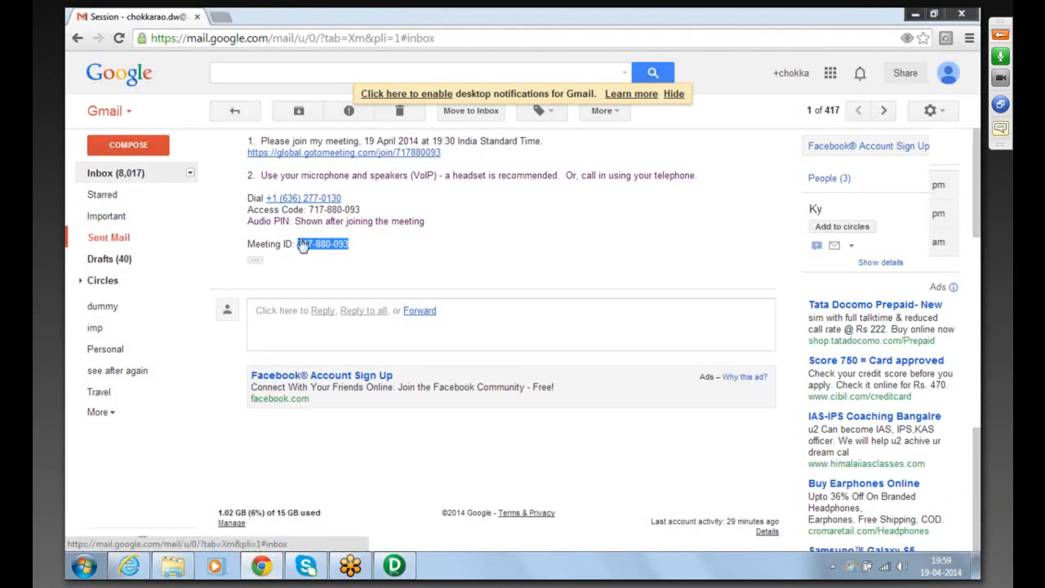
left_click(278, 72)
type("ppt")
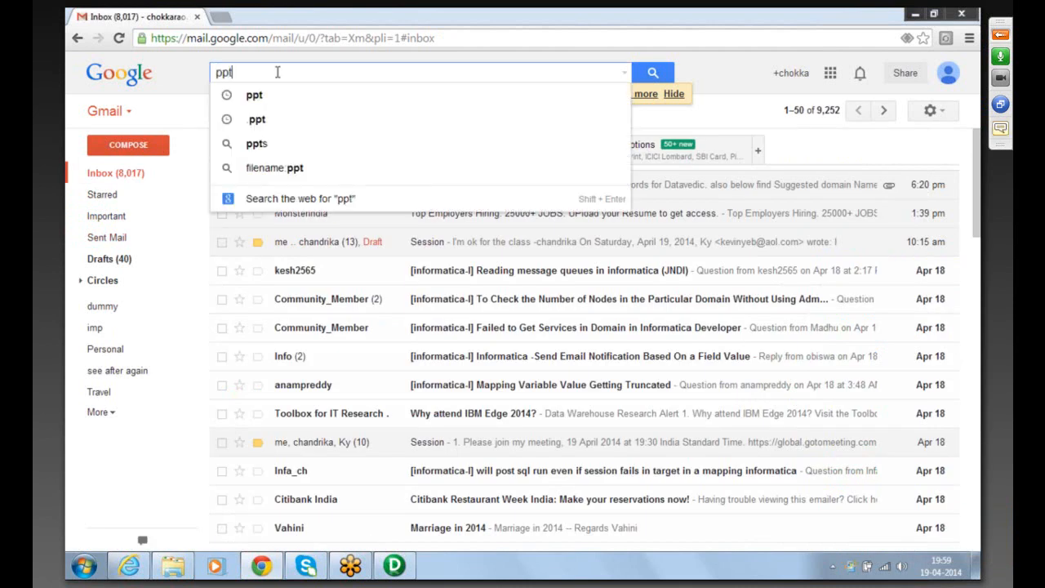
key("Return")
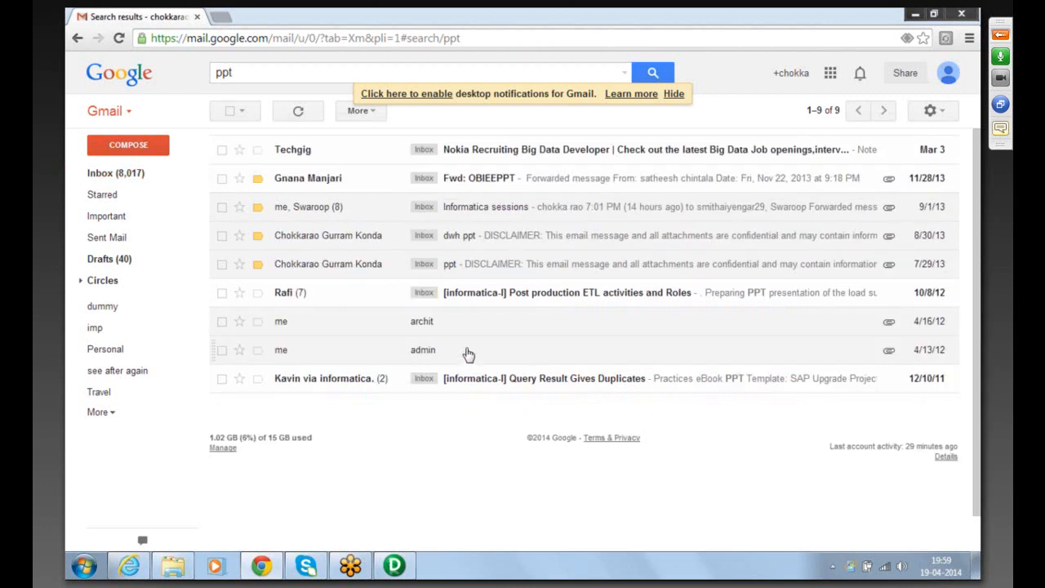
left_click(489, 266)
left_click(77, 38)
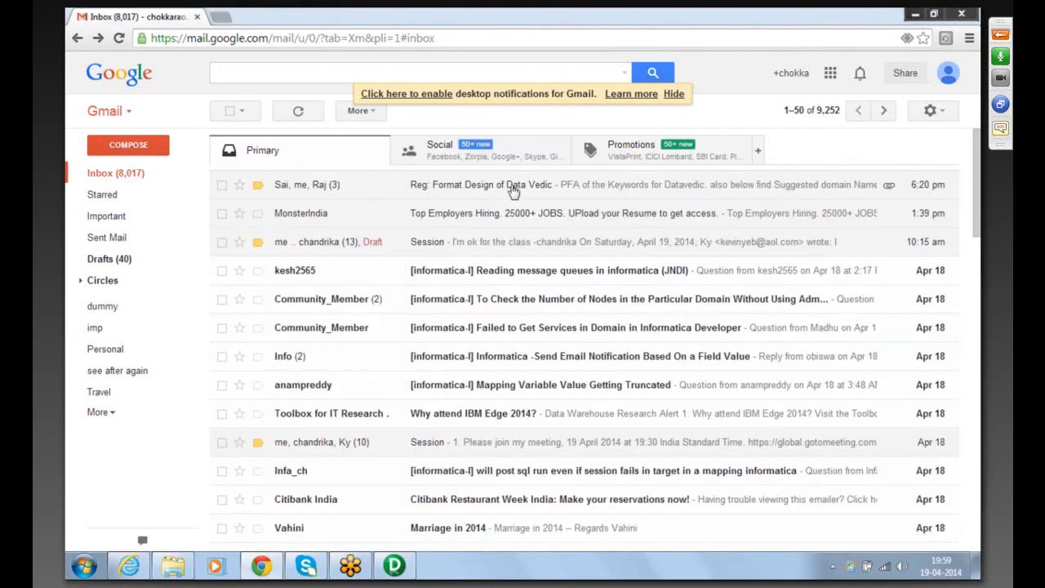
- Page through older inbox emails and open the 'ppts' message
left_click(883, 112)
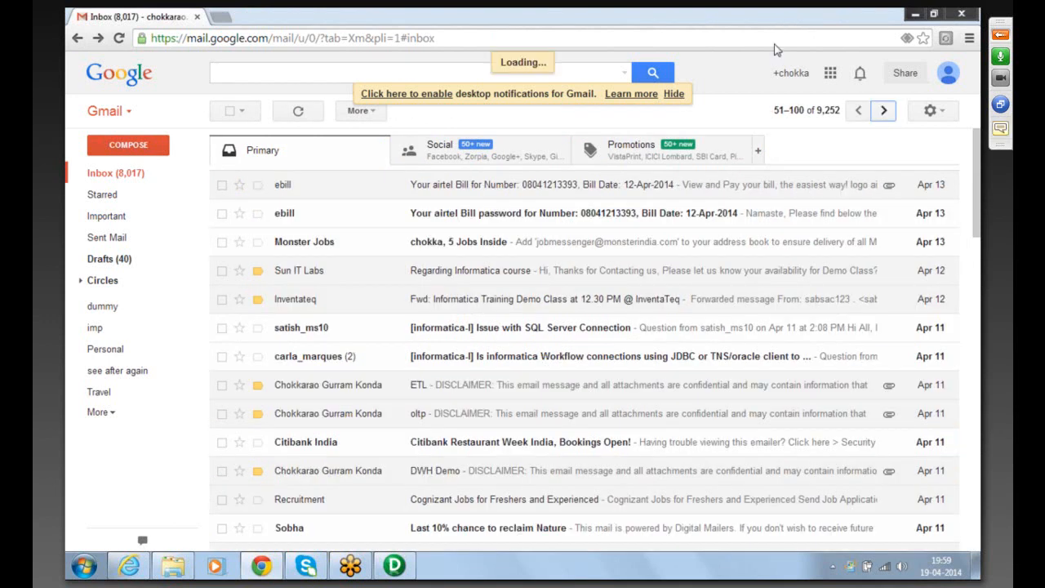
left_click(885, 111)
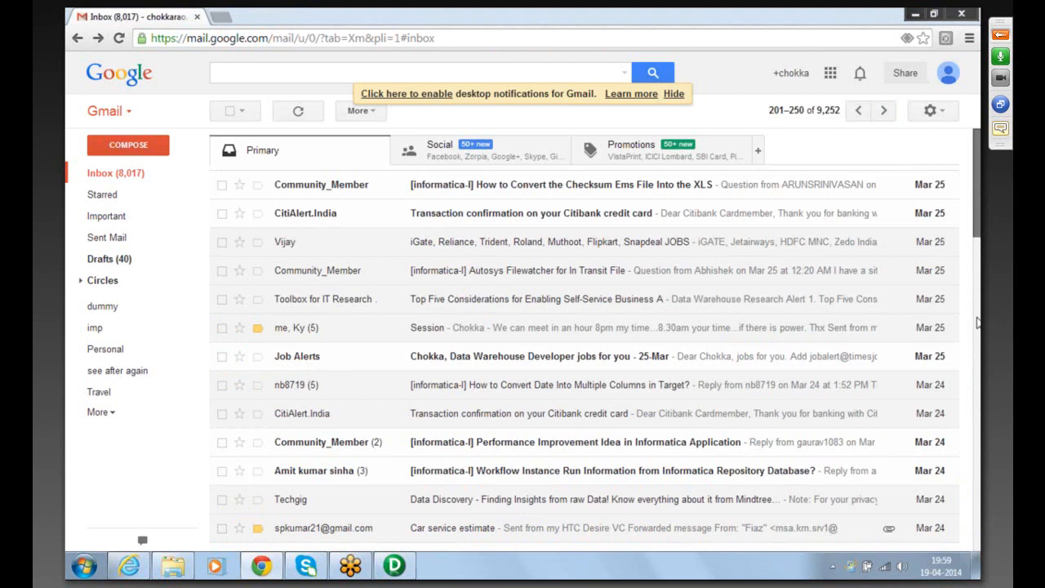
scroll(977, 324, "down", 1)
scroll(977, 329, "down", 4)
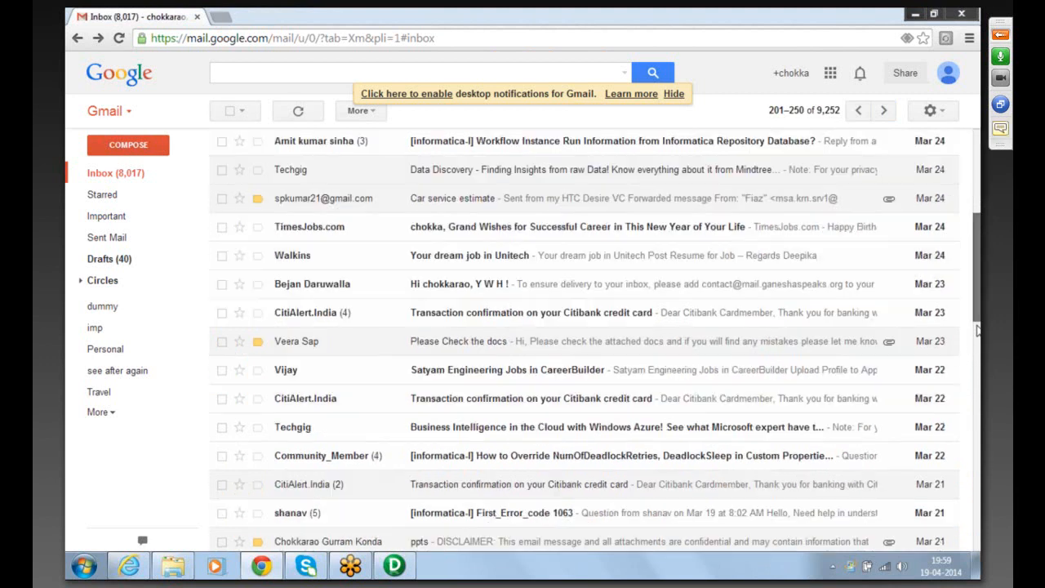
scroll(978, 354, "down", 2)
left_click(543, 417)
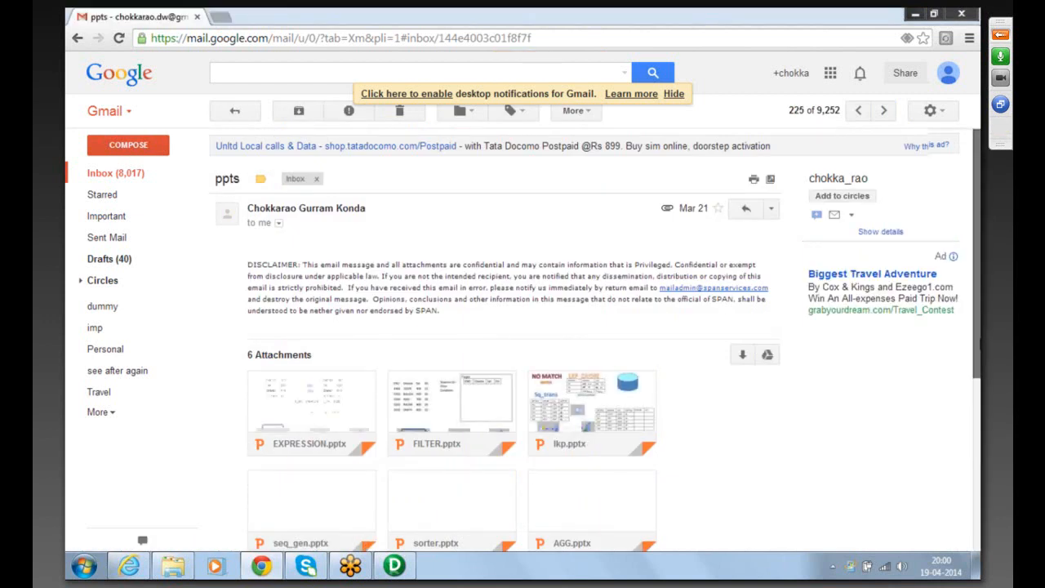
- Download the lkp.pptx attachment and minimize Chrome
scroll(602, 342, "down", 2)
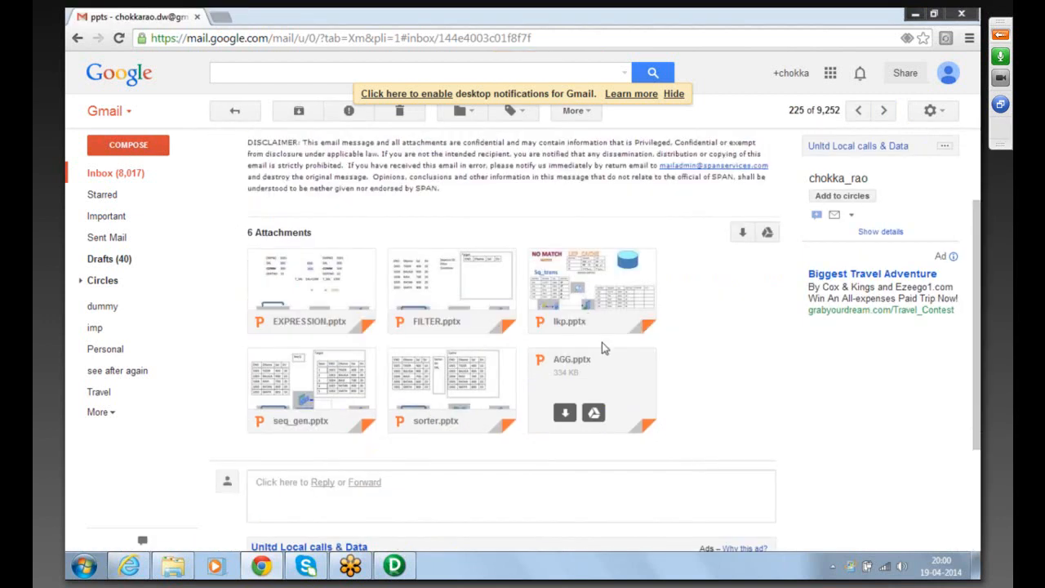
left_click(566, 314)
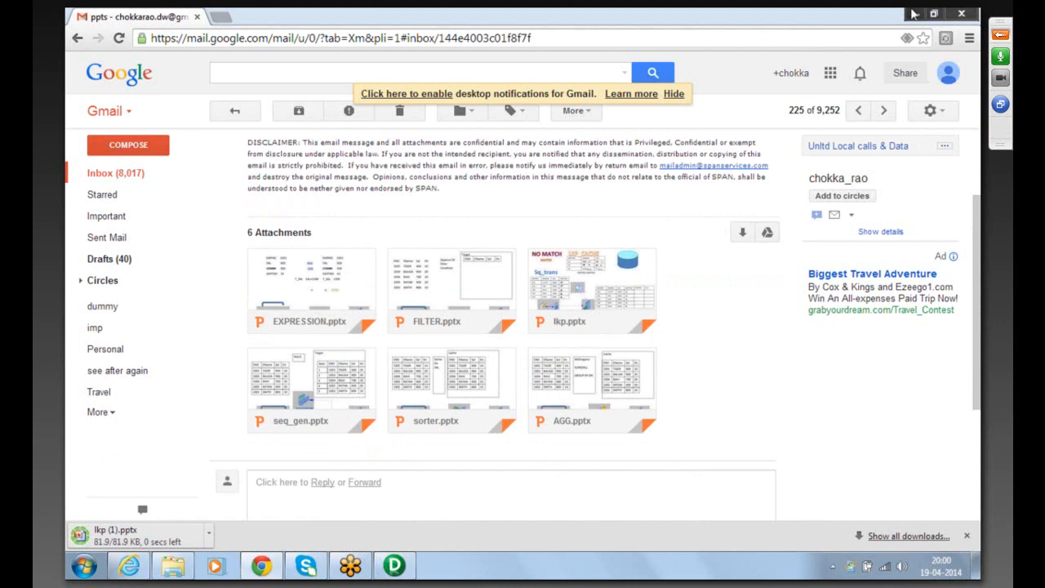
left_click(914, 14)
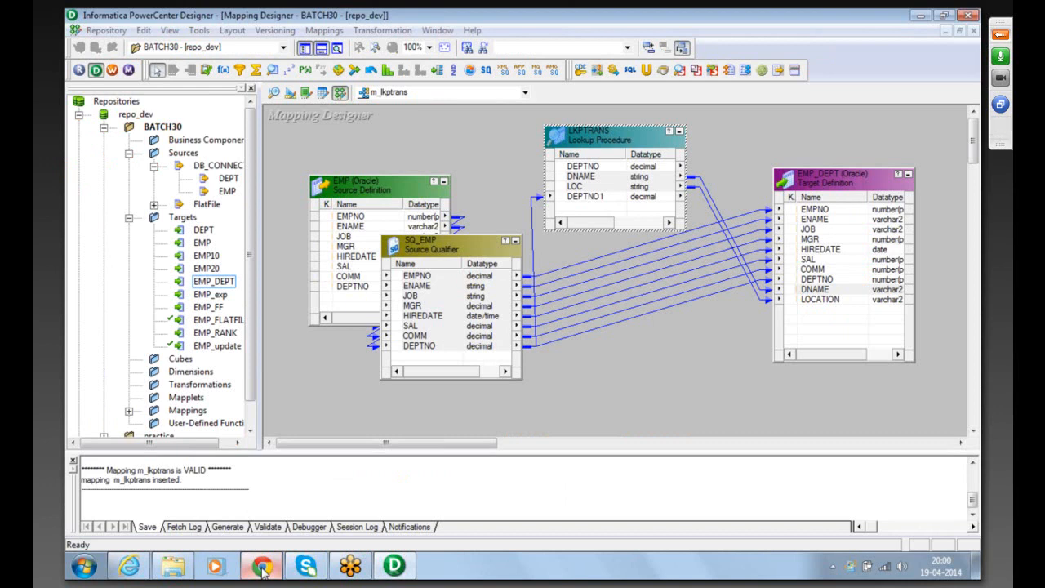
- Open the downloaded lkp (1).pptx from Chrome's downloads bar, then minimize Chrome again
left_click(262, 569)
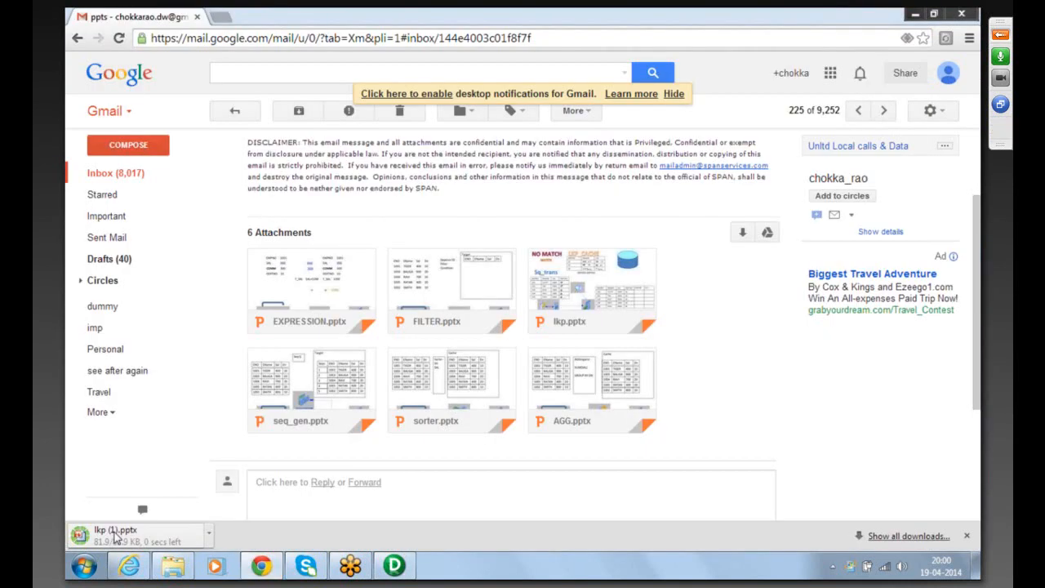
left_click(114, 536)
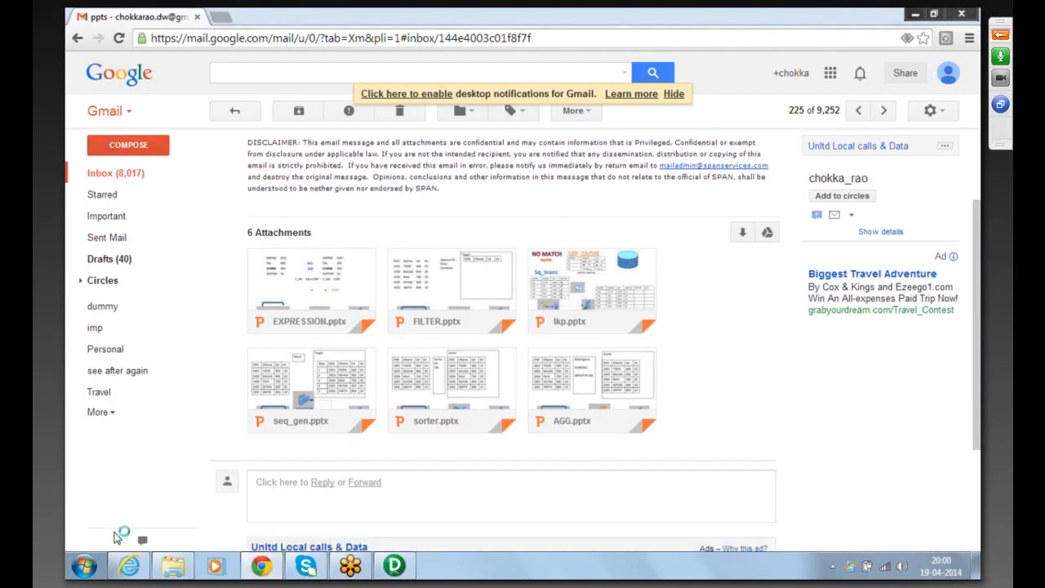
left_click(916, 16)
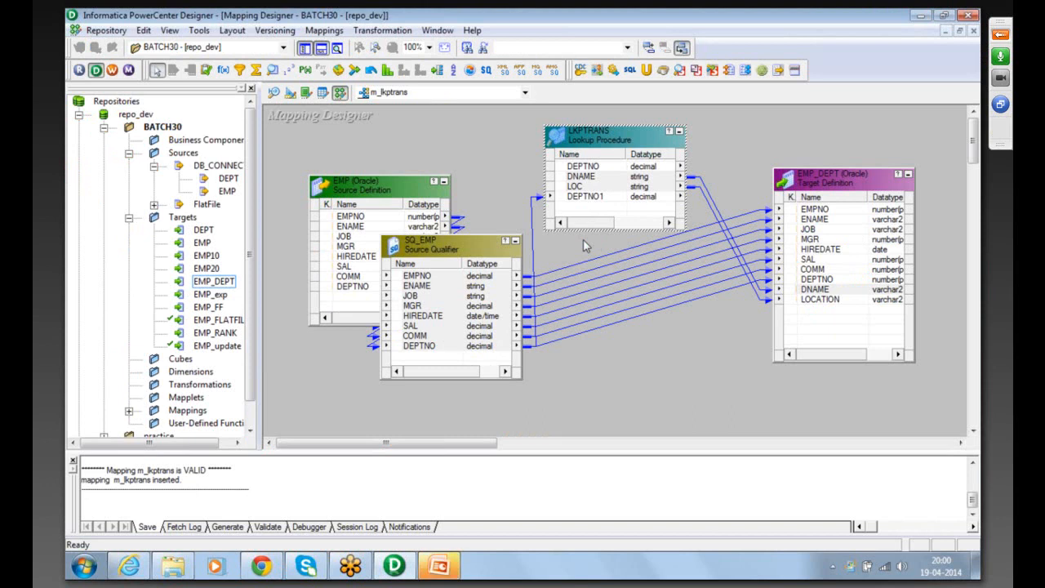
- Switch to the lkp (1) presentation and run the slide show from the current slide
left_click(440, 571)
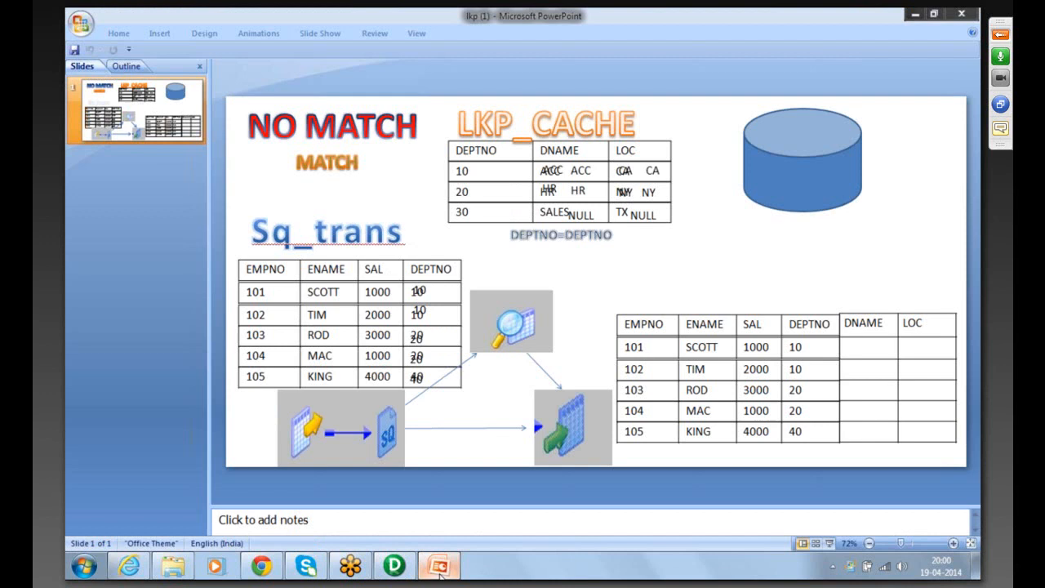
left_click(315, 33)
left_click(127, 73)
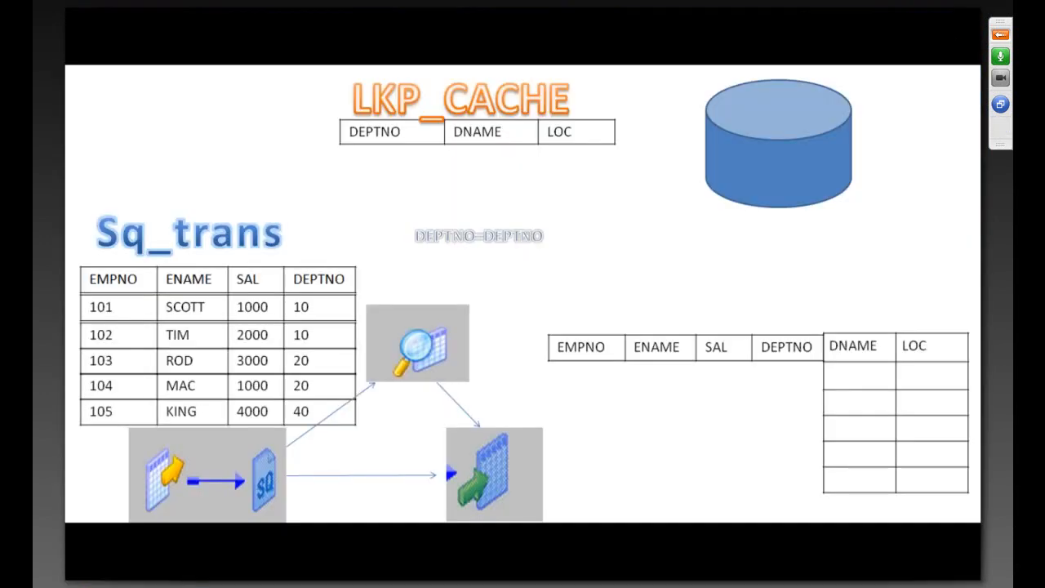
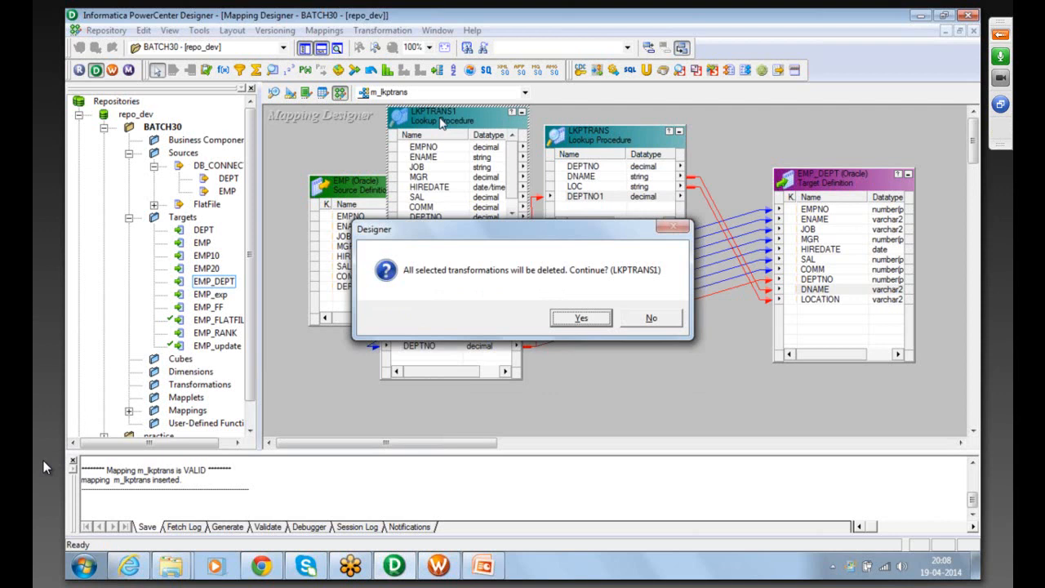
- Delete the extra LKPTRANS1 lookup from m_lkptrans and save the mapping to the repository
key("Tab")
key("Return")
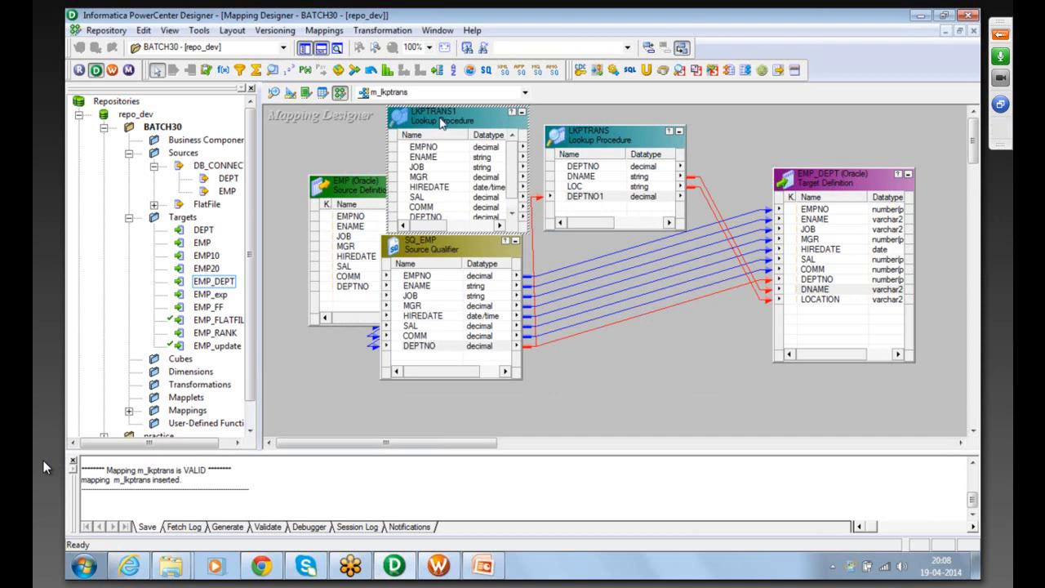
key("Delete")
key("Return")
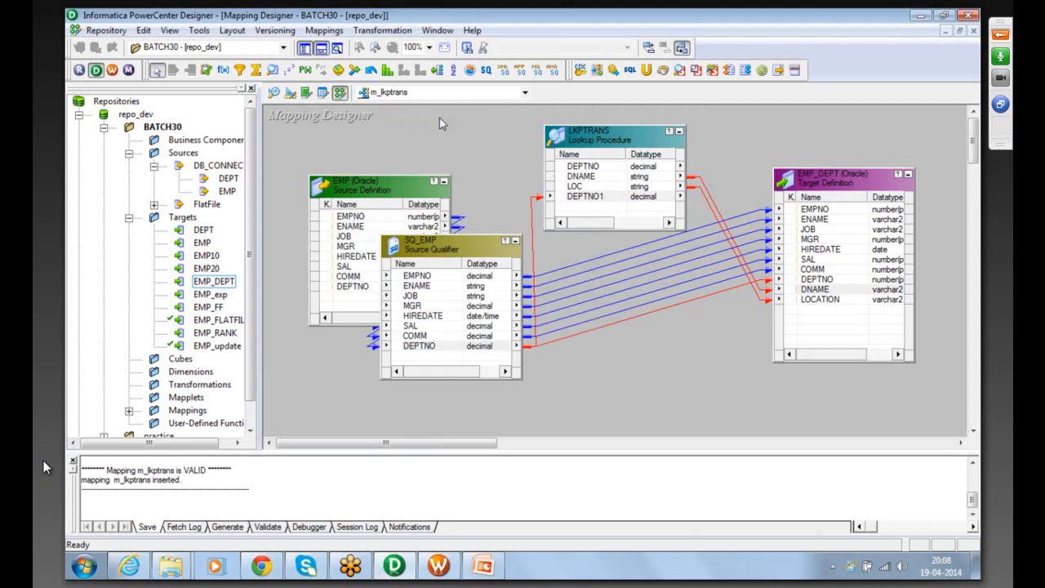
key("ctrl+s")
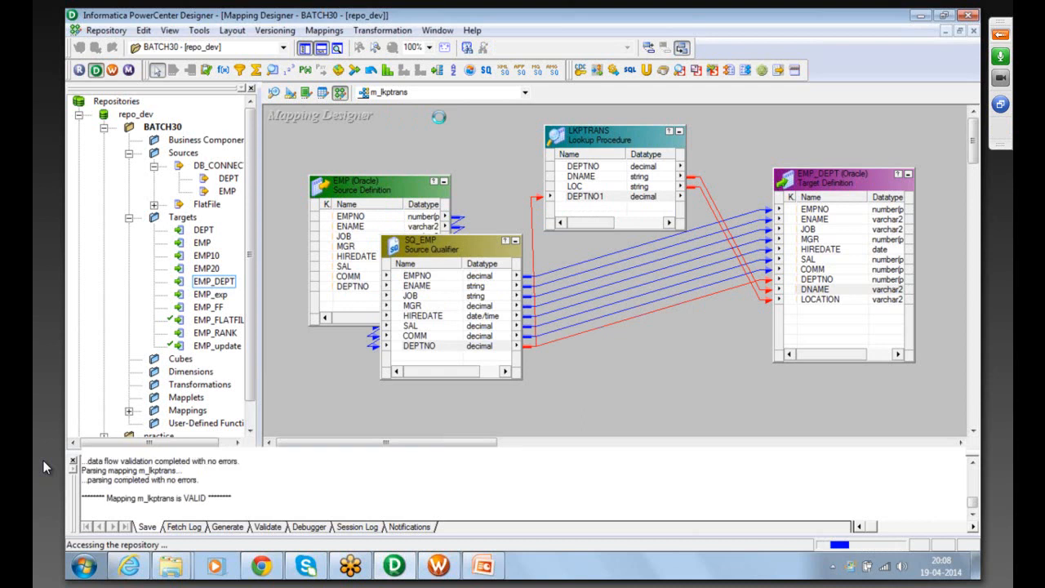
left_click(433, 570)
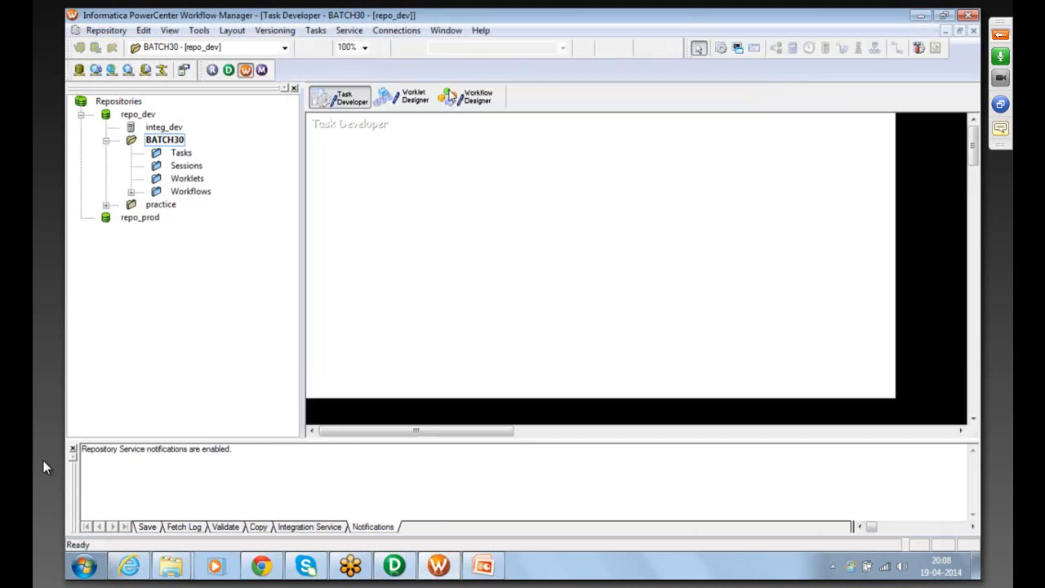
- Open the wf_agg workflow in the Workflow Designer workspace
left_click(449, 98)
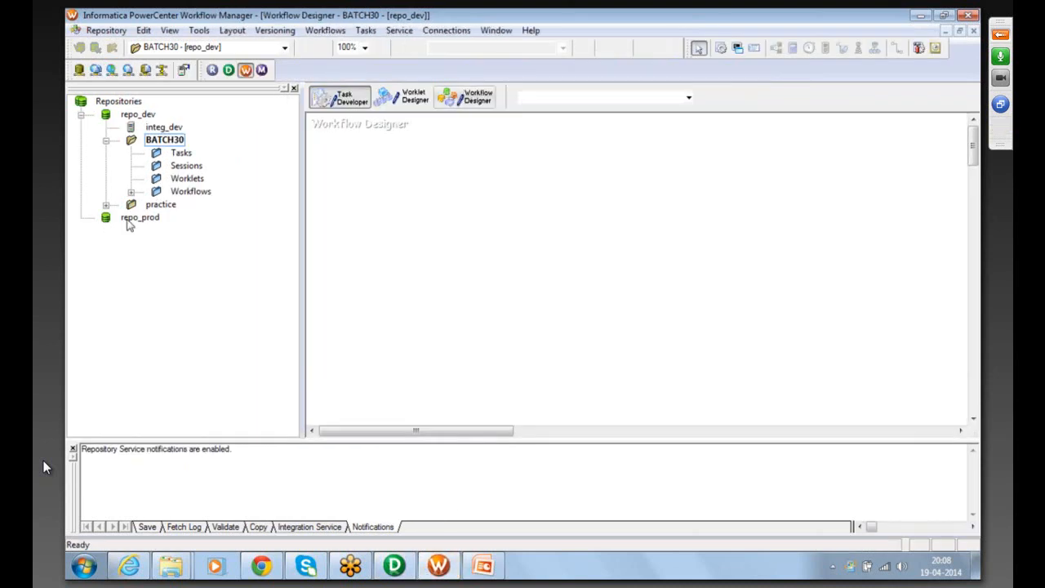
double_click(191, 191)
left_click_drag(209, 204, 397, 210)
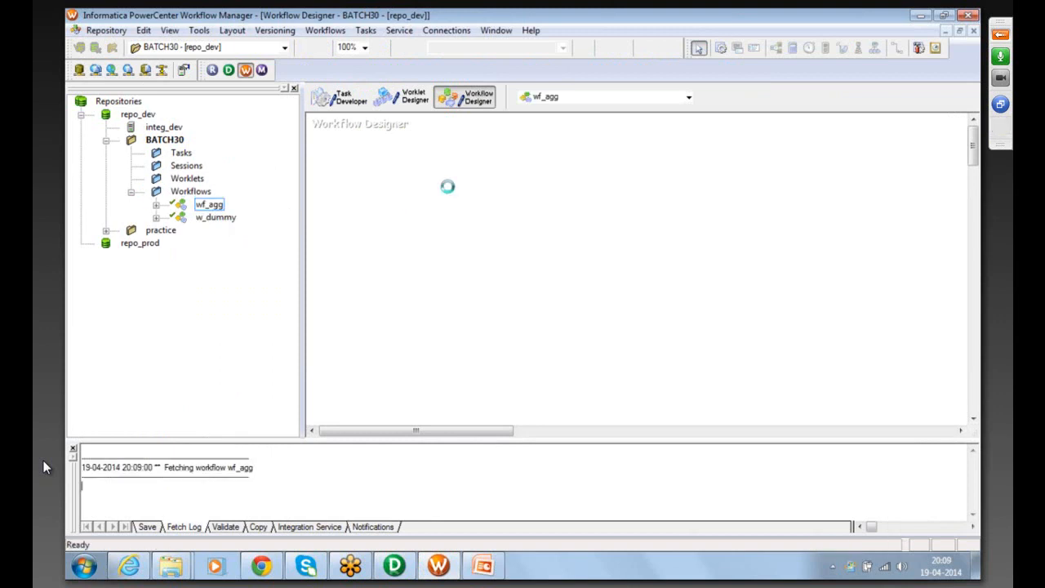
- Create session s_lkp using mapping m_lkptrans and place it below s_agg
left_click(365, 30)
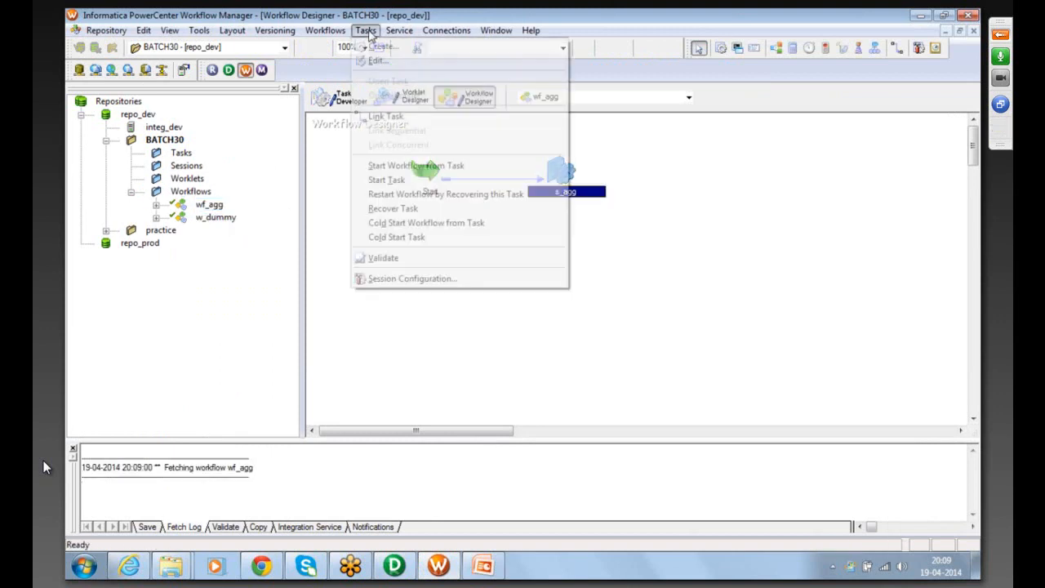
left_click(374, 47)
type("s_s")
key("BackSpace")
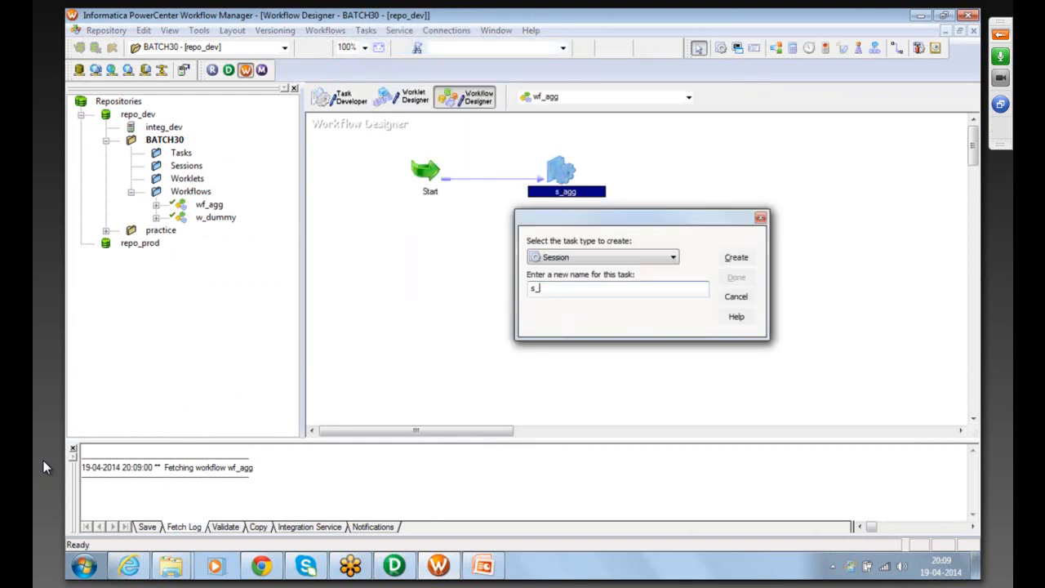
type("lkp")
key("Return")
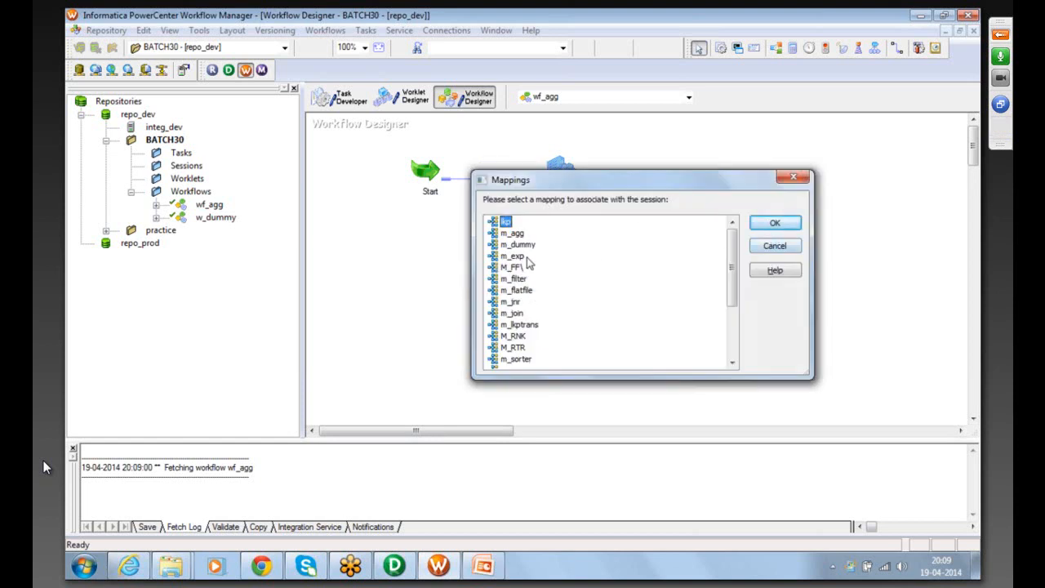
left_click(523, 327)
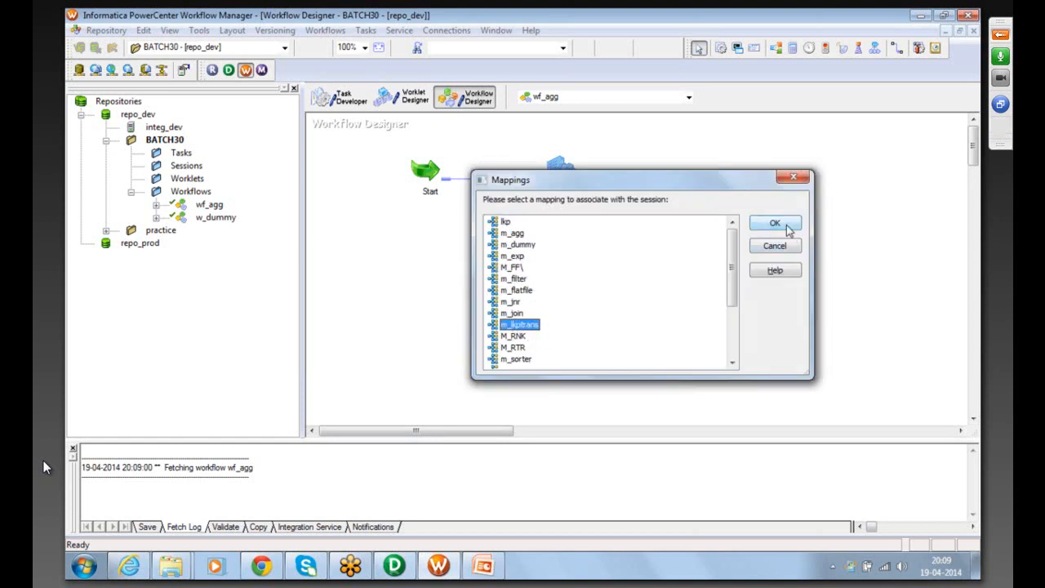
left_click(788, 225)
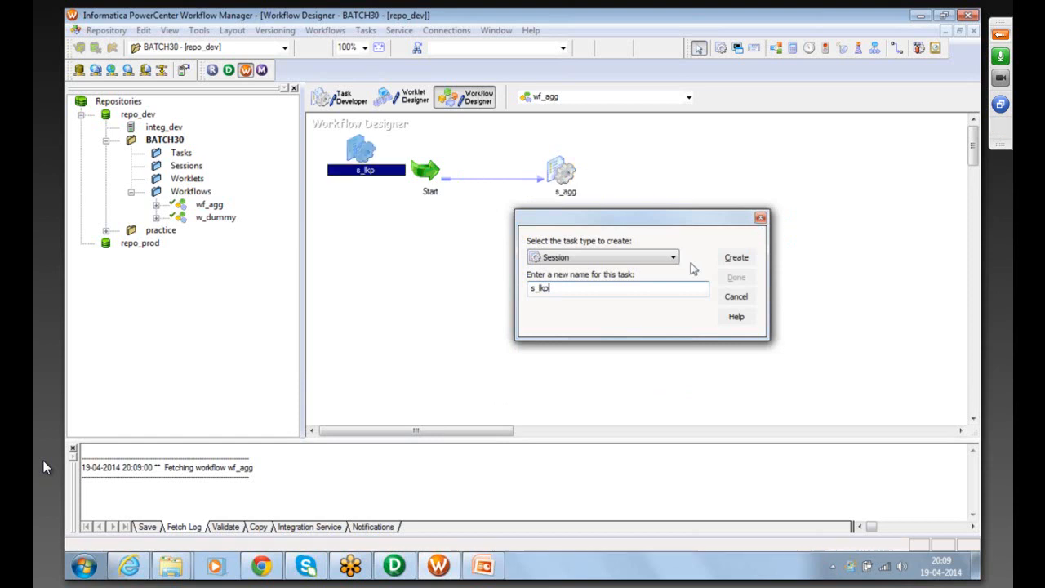
left_click(735, 277)
left_click_drag(352, 149, 600, 260)
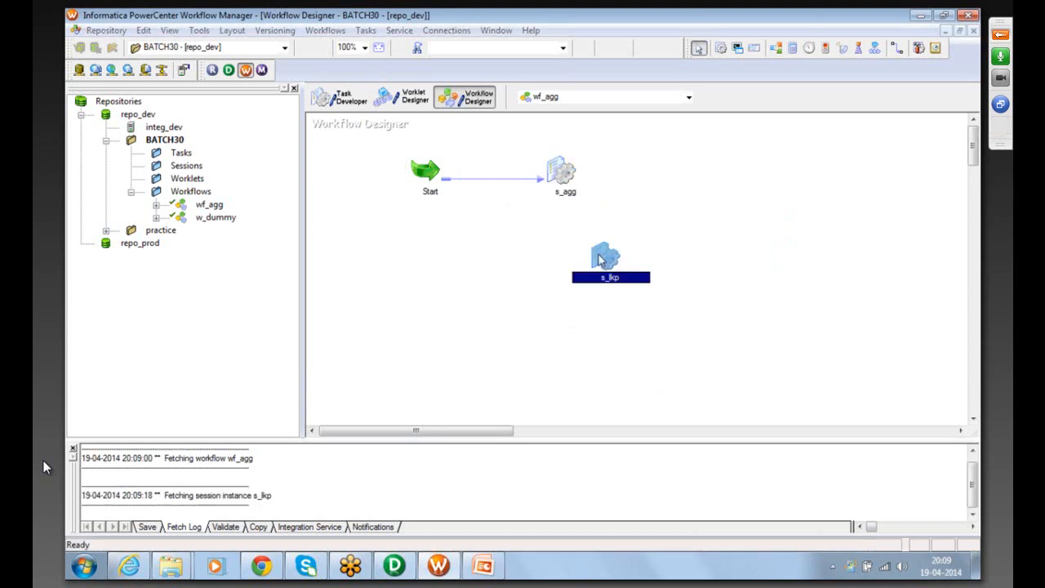
- Set the SQ_EMP source owner name to 'source' and source table name to 'emp'
double_click(601, 259)
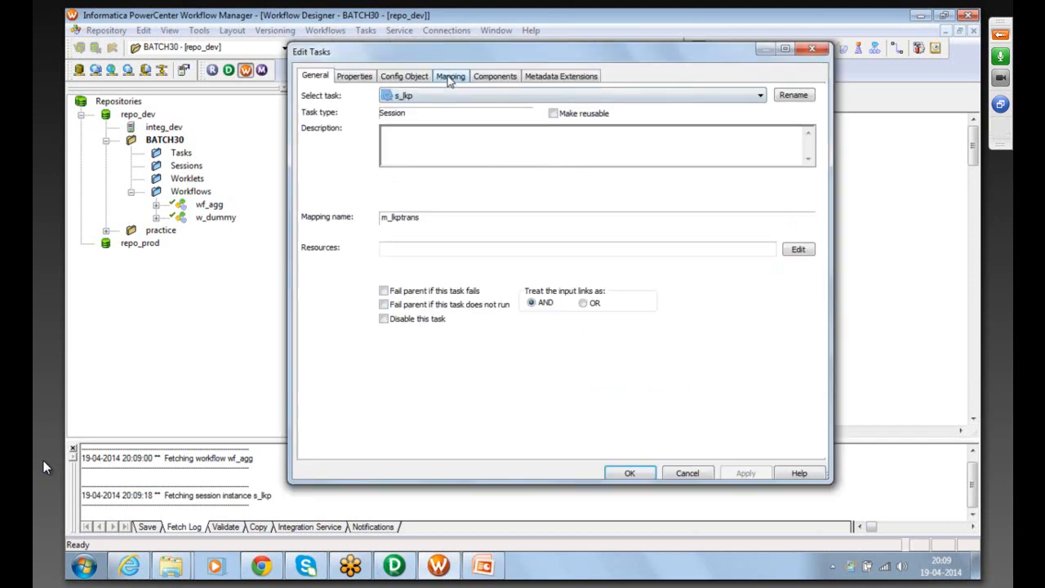
left_click(449, 77)
left_click(360, 188)
left_click_drag(815, 360, 816, 406)
left_click(646, 388)
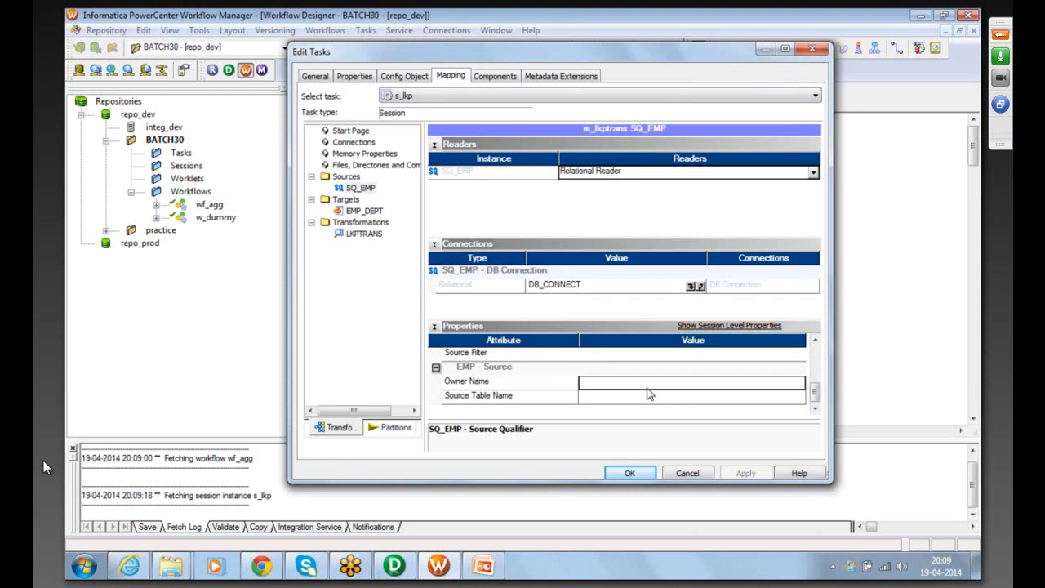
type("source")
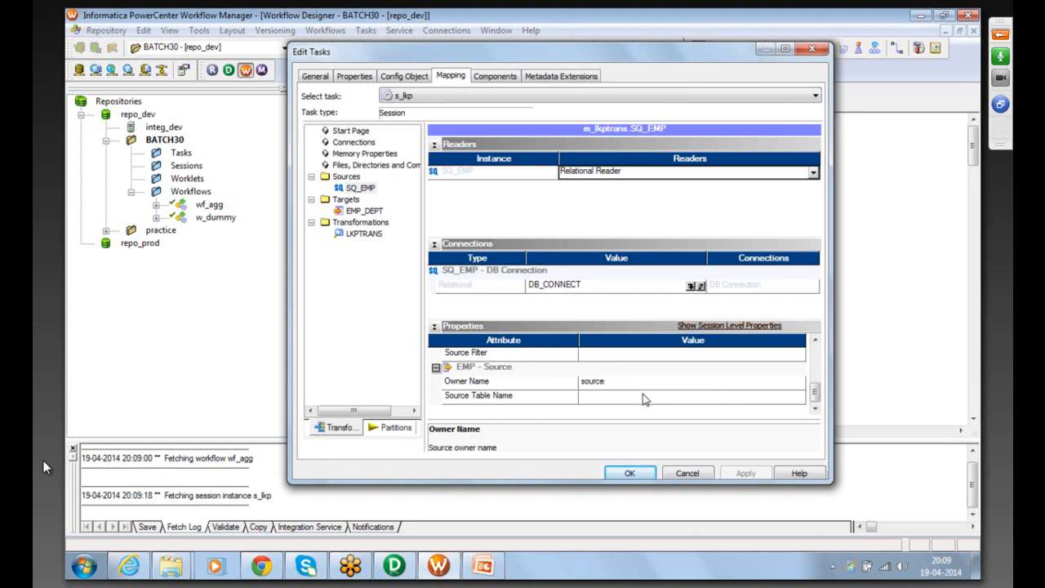
left_click(647, 395)
type("emp")
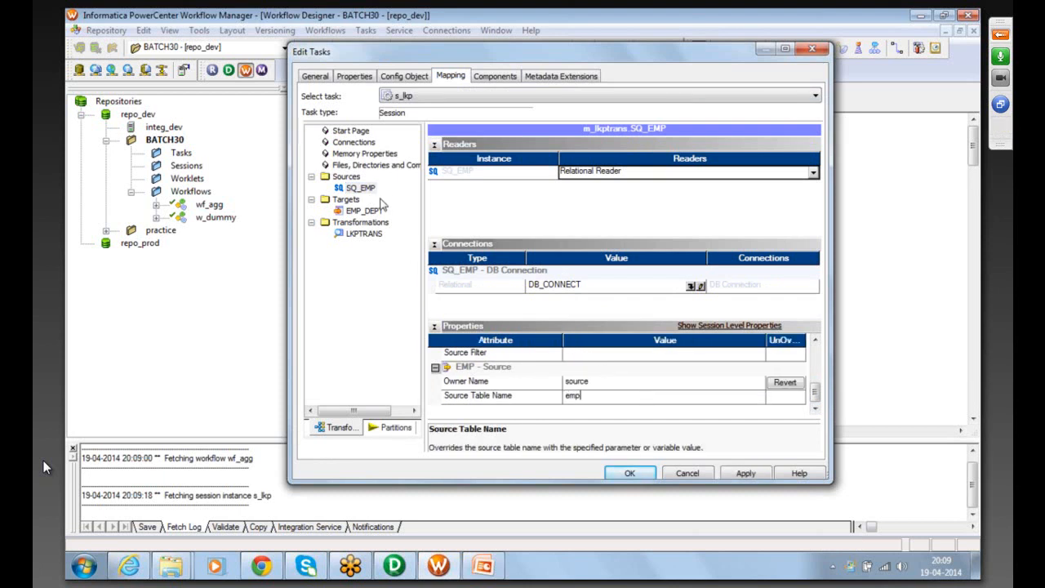
- Give EMP_DEPT Normal load type, prefix 'target', table 'emp_dept', and truncate before load
left_click(371, 211)
left_click(602, 368)
left_click(600, 383)
left_click_drag(814, 356, 814, 400)
left_click(626, 361)
type("targe")
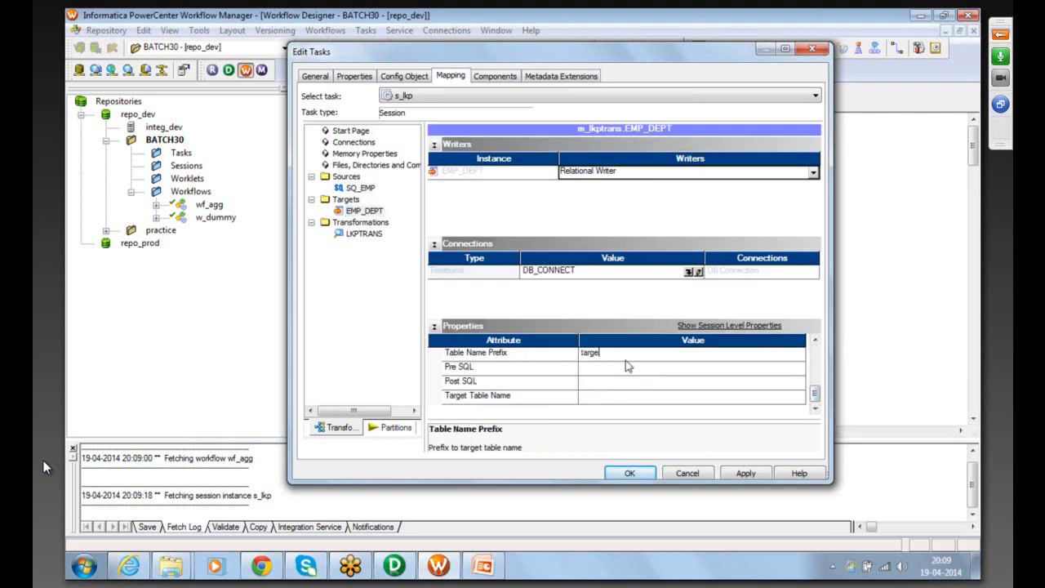
left_click(604, 399)
type("emp_dept")
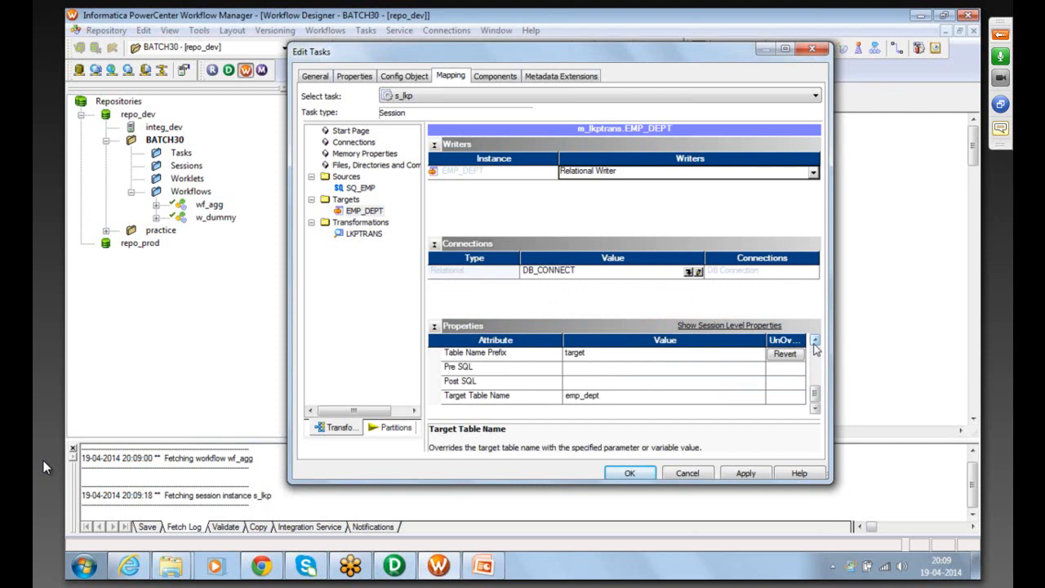
left_click(815, 341)
left_click(814, 342)
left_click(814, 341)
left_click(815, 341)
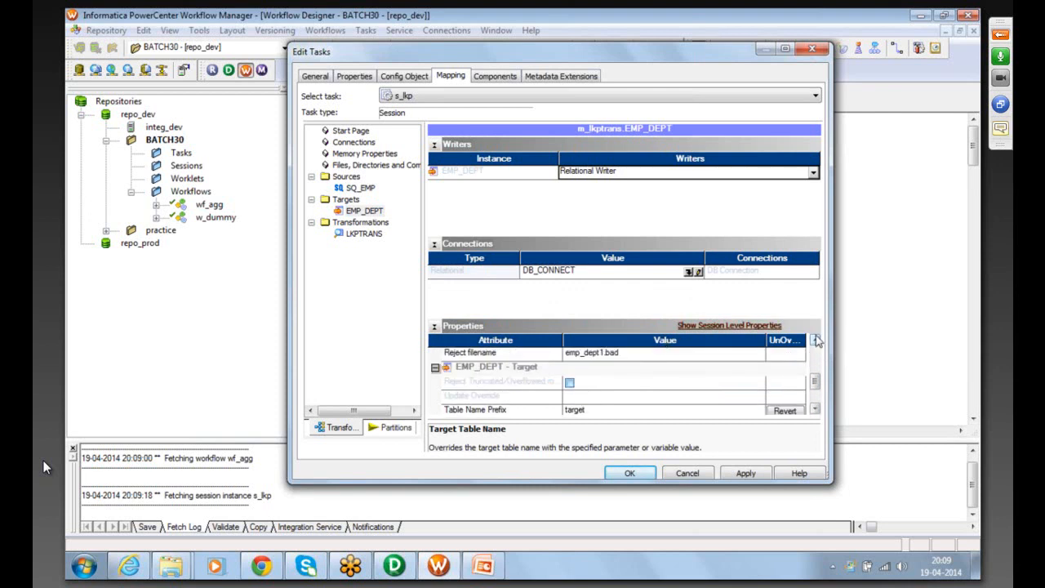
left_click(815, 341)
left_click(815, 341)
left_click(814, 342)
left_click(814, 341)
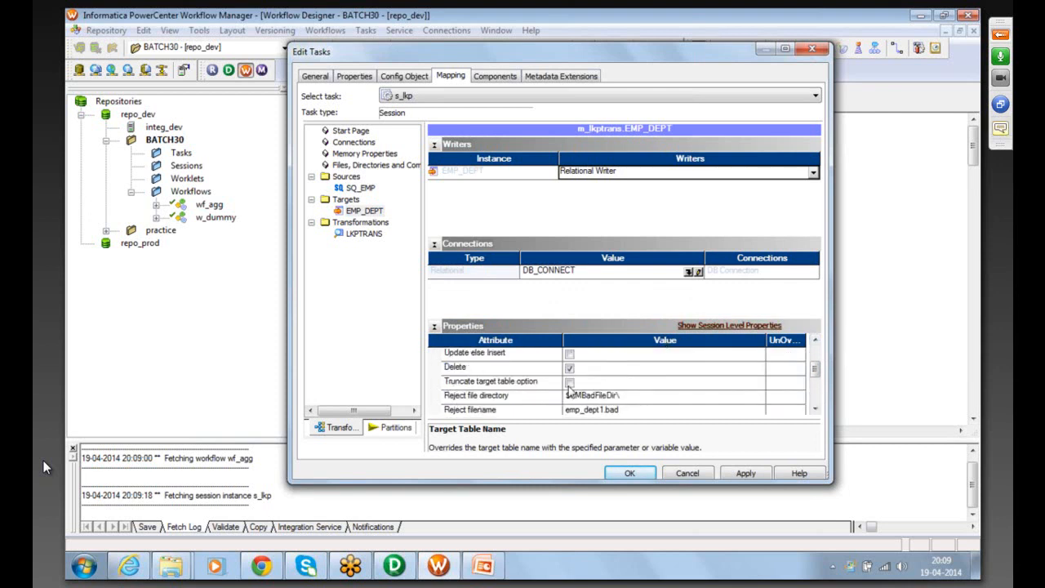
left_click(569, 381)
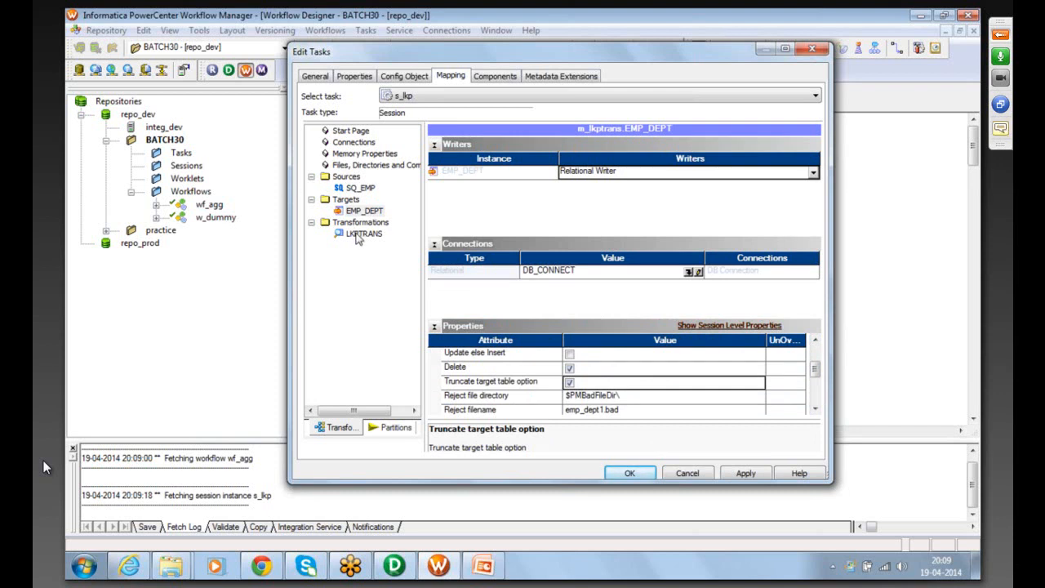
- Set the LKPTRANS lookup's connection to the DB_CONNECT object
left_click(396, 569)
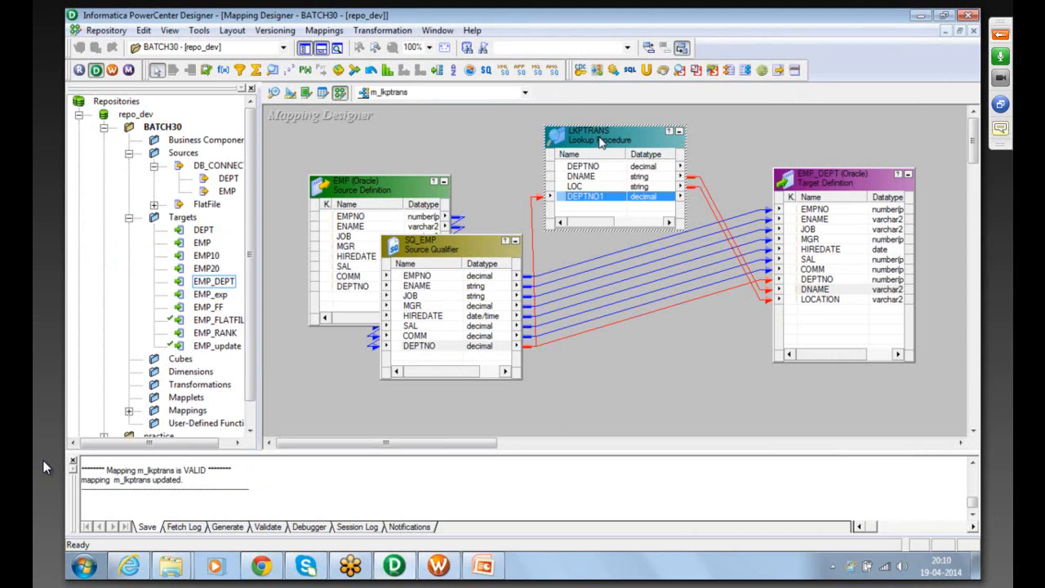
left_click(437, 566)
left_click(363, 235)
left_click(698, 173)
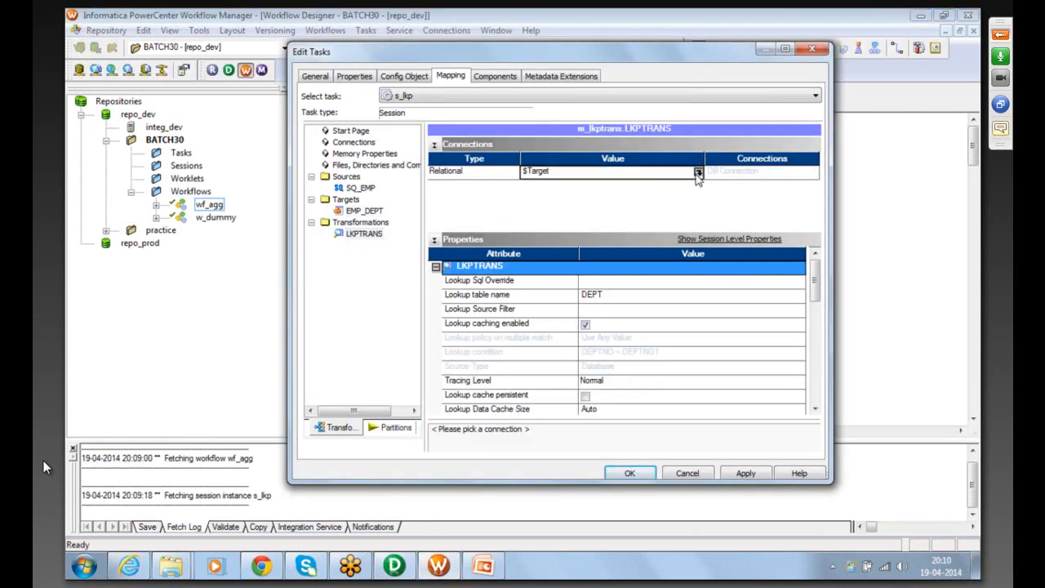
left_click(698, 173)
left_click(450, 184)
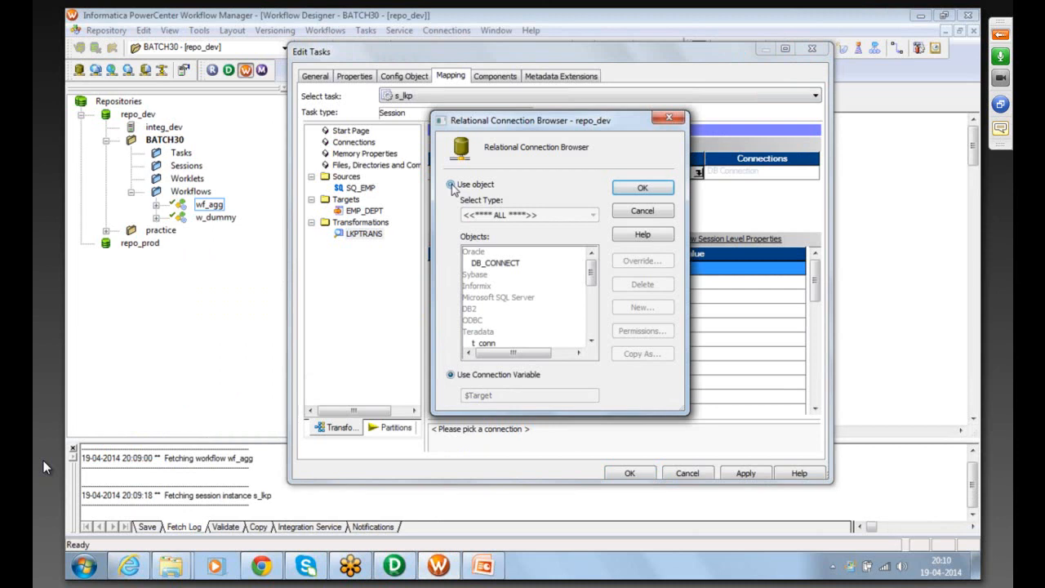
left_click(625, 193)
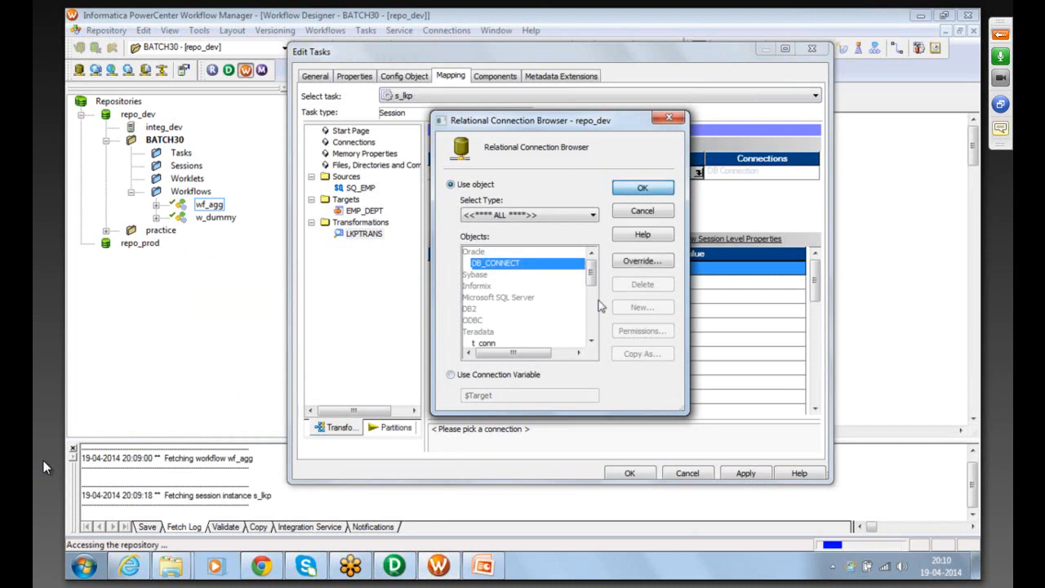
- Prefix the lookup table name with 'source.' to read source.DEPT
left_click(584, 296)
type("target")
key("BackSpace")
key("BackSpace")
key("BackSpace")
key("BackSpace")
key("BackSpace")
key("BackSpace")
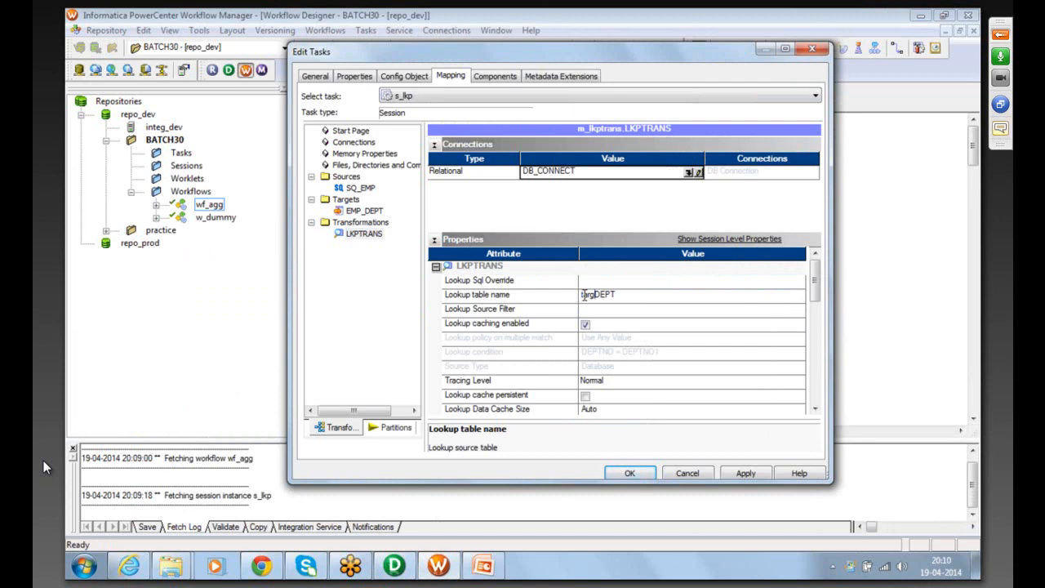
type("source.")
- Keep the s_lkp session changes and review EMP, LKPTRANS and EMP_DEPT in m_lkptrans
left_click(627, 474)
key("alt+Tab")
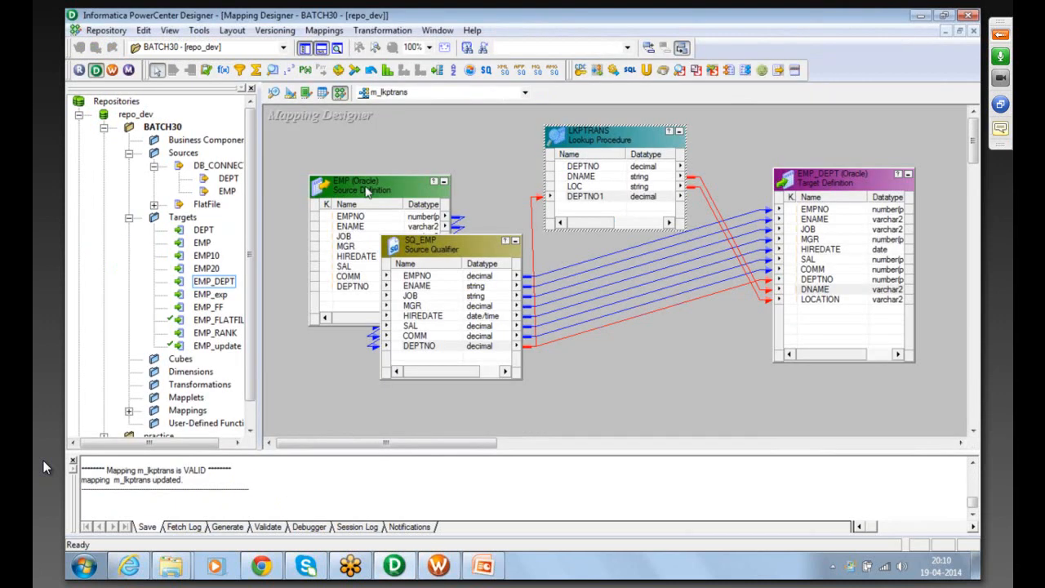
left_click(366, 191)
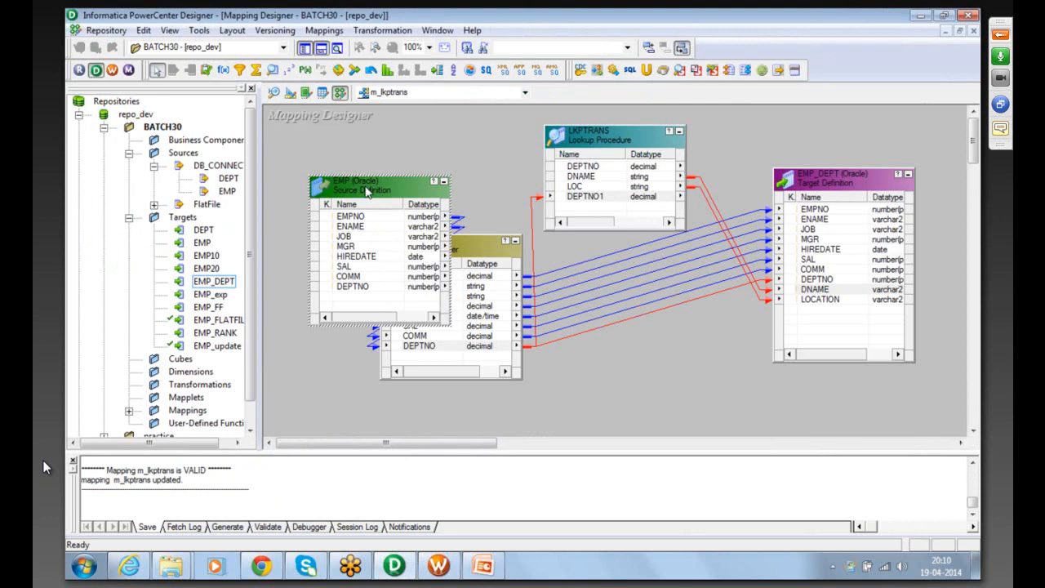
left_click(578, 140)
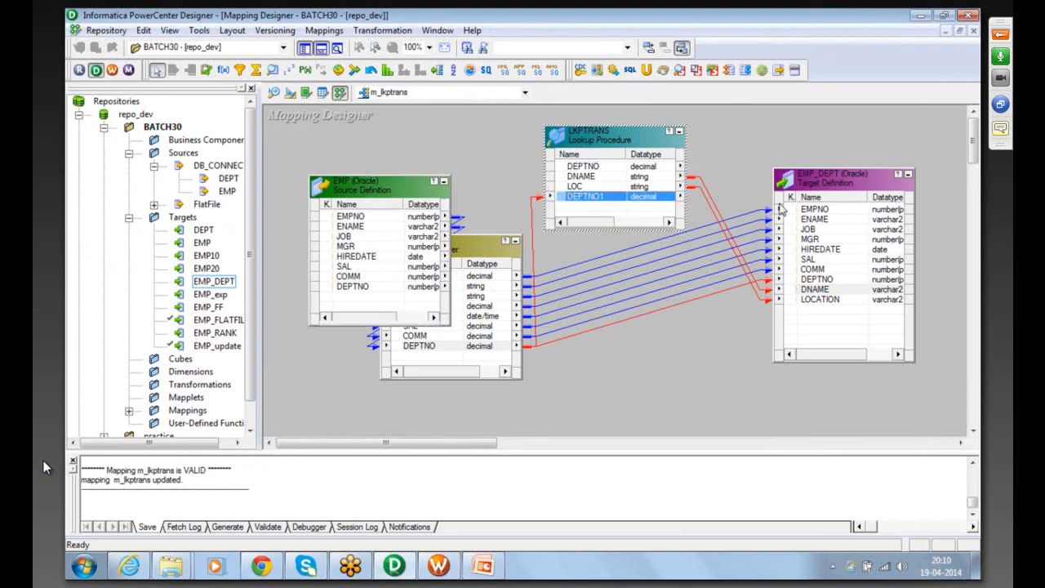
left_click(806, 190)
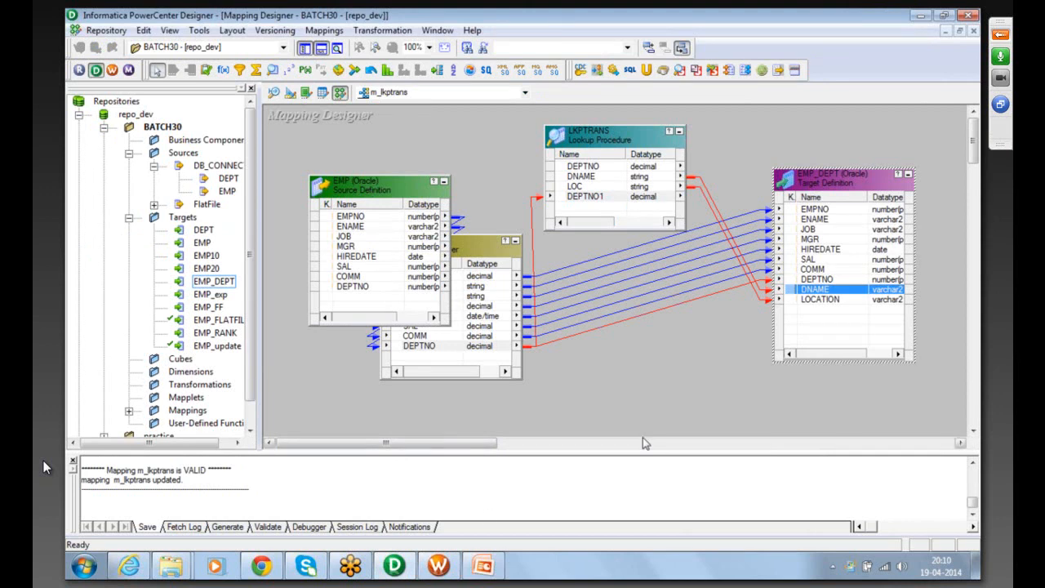
left_click(441, 567)
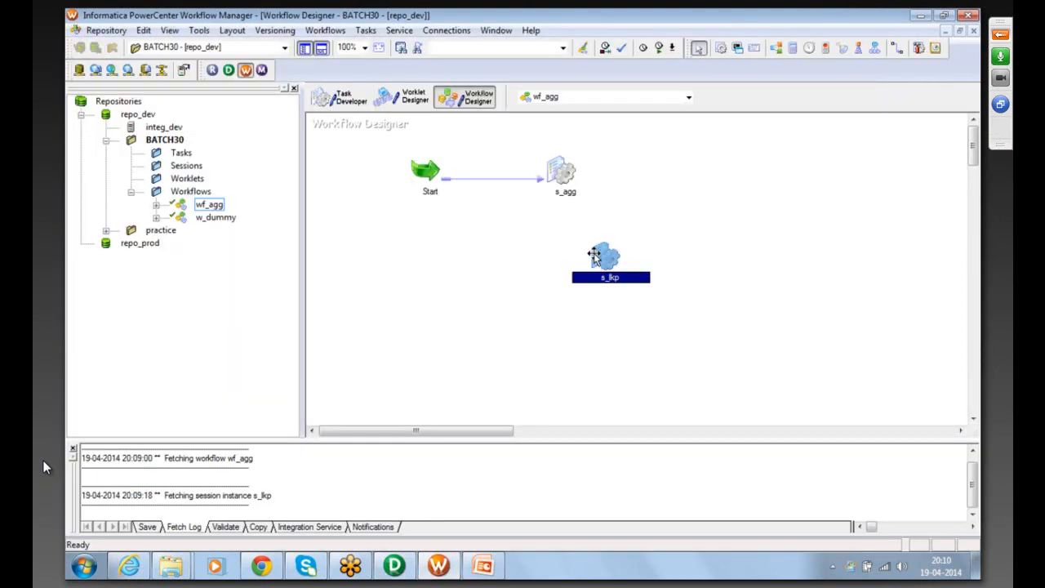
- Link session s_agg to s_lkp in wf_agg and save the workflow
key("ctrl+s")
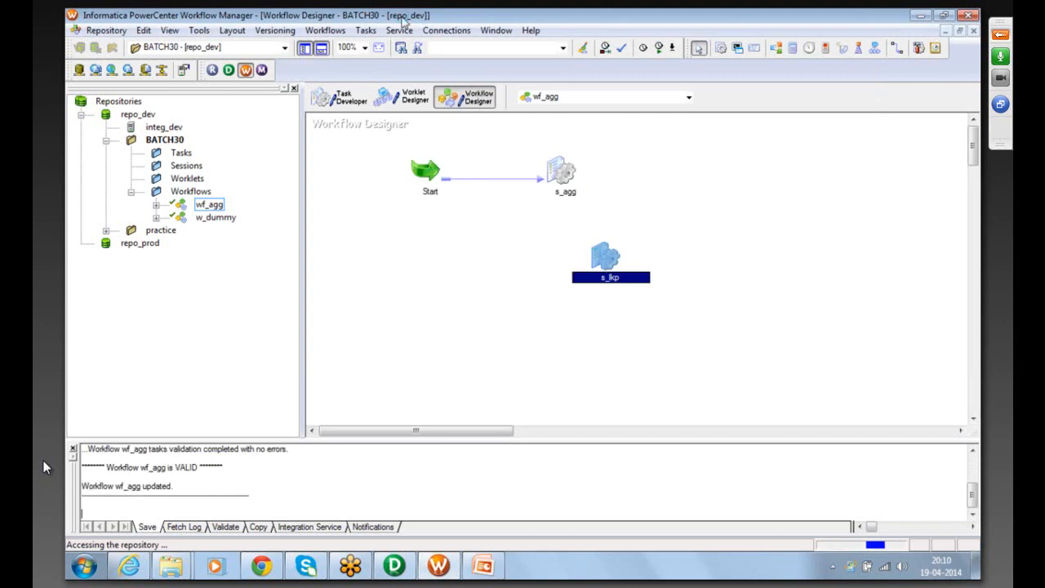
left_click(366, 30)
left_click(390, 114)
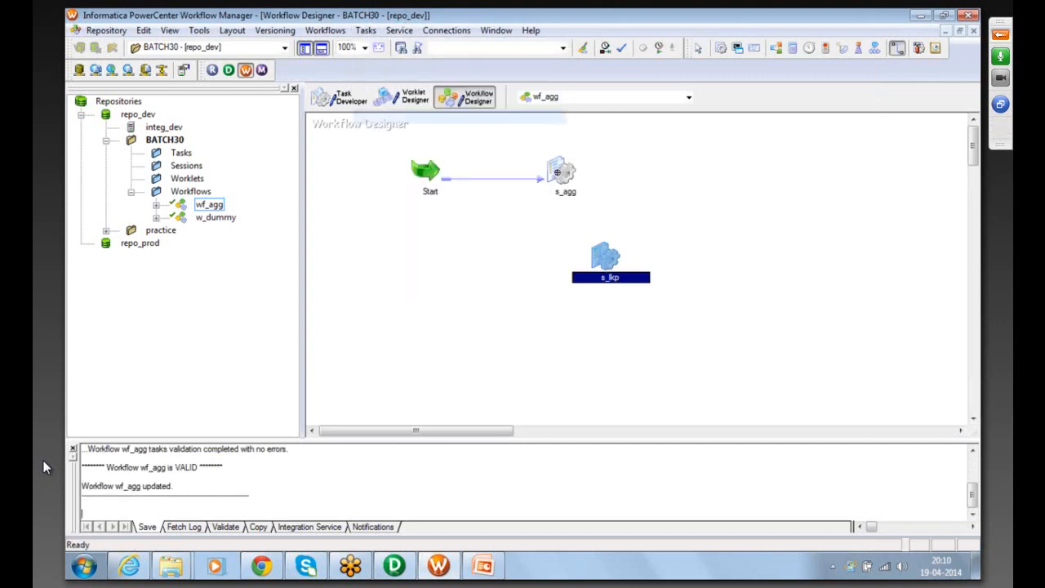
left_click_drag(562, 173, 593, 259)
key("ctrl+s")
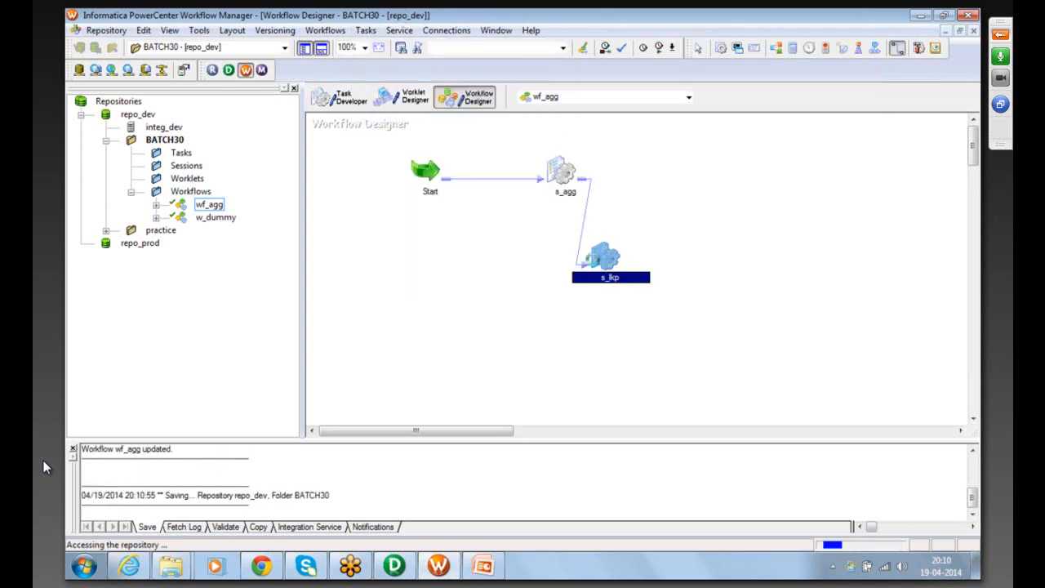
- Start the s_lkp task and launch the Oracle SQL command line
right_click(600, 247)
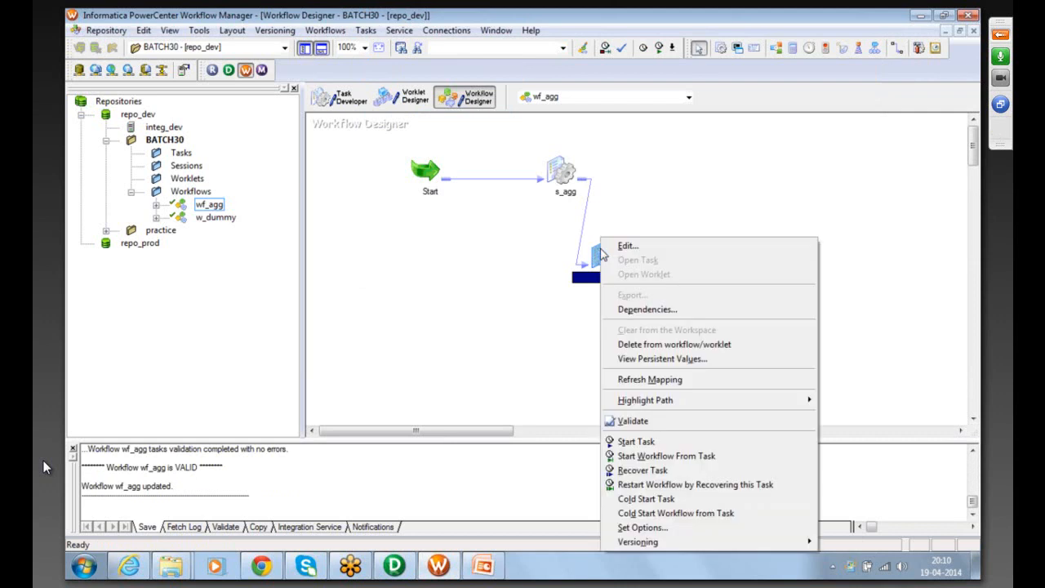
left_click(636, 441)
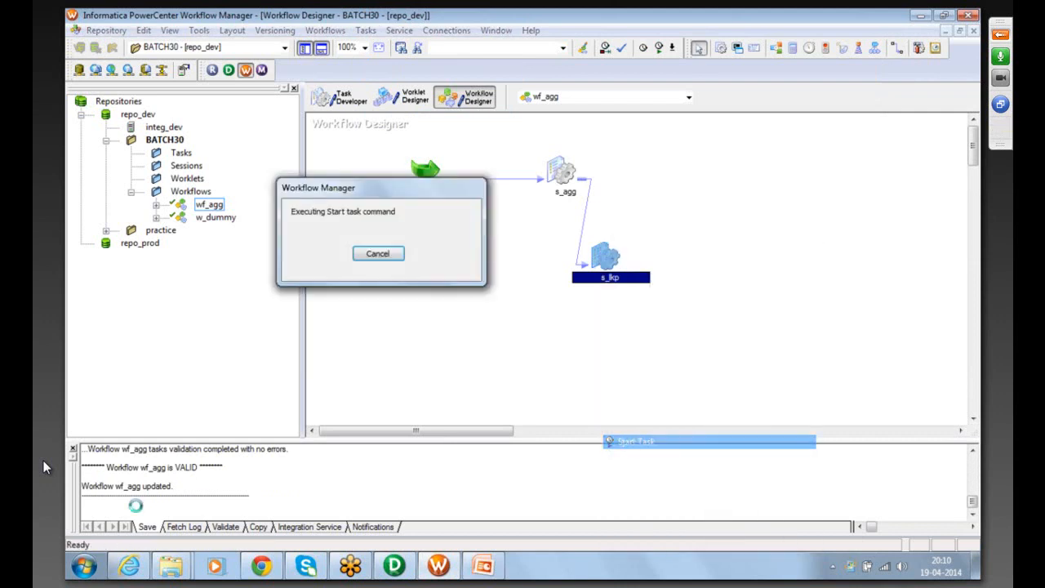
left_click(92, 568)
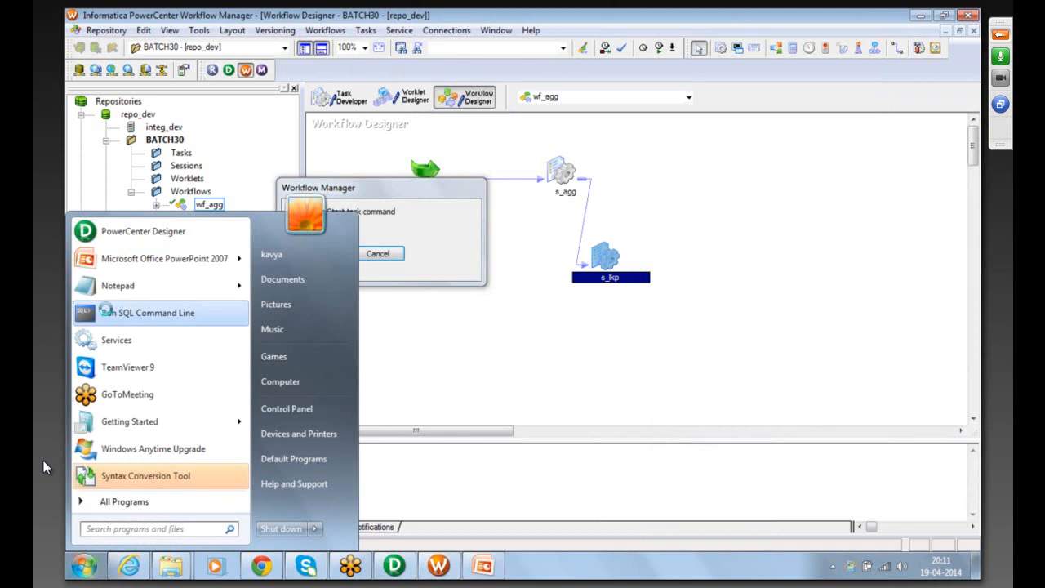
left_click(106, 307)
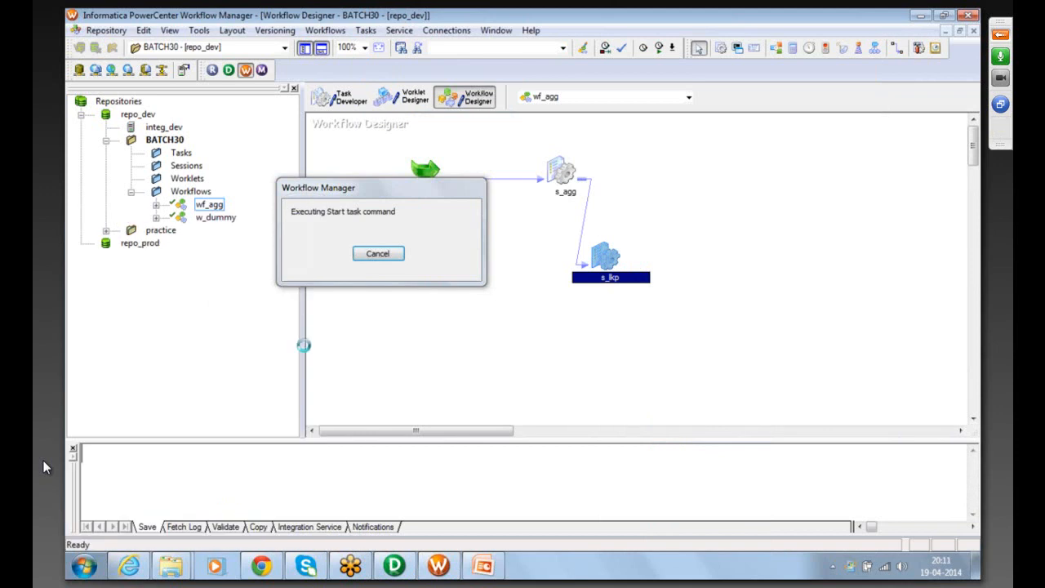
- Connect as target, run select * from emp_dept; and set line 300
type("conn target")
key("Return")
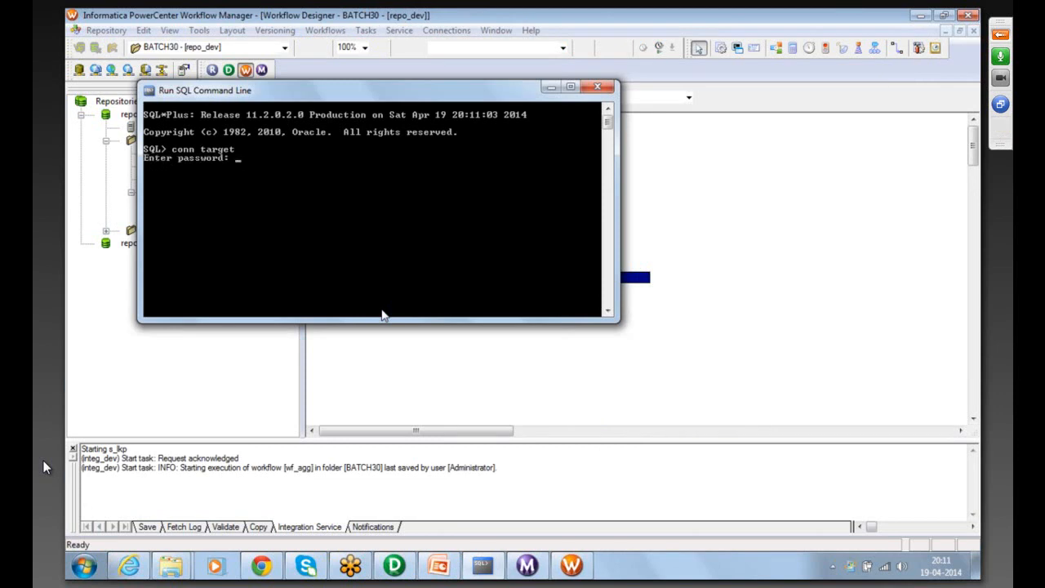
key("Return")
type("select * from emp_dept")
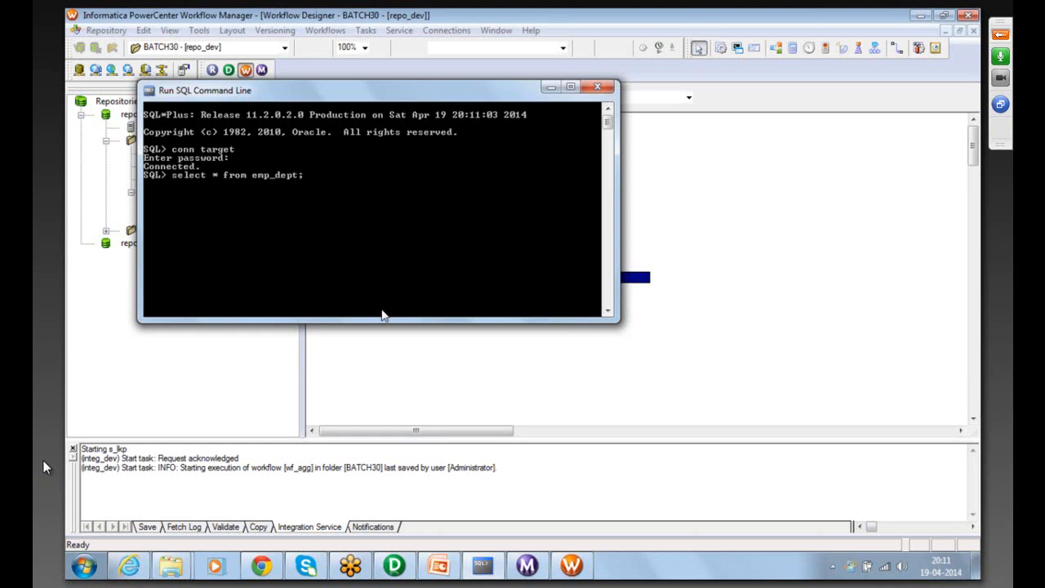
type(";")
key("Return")
type("set line 300")
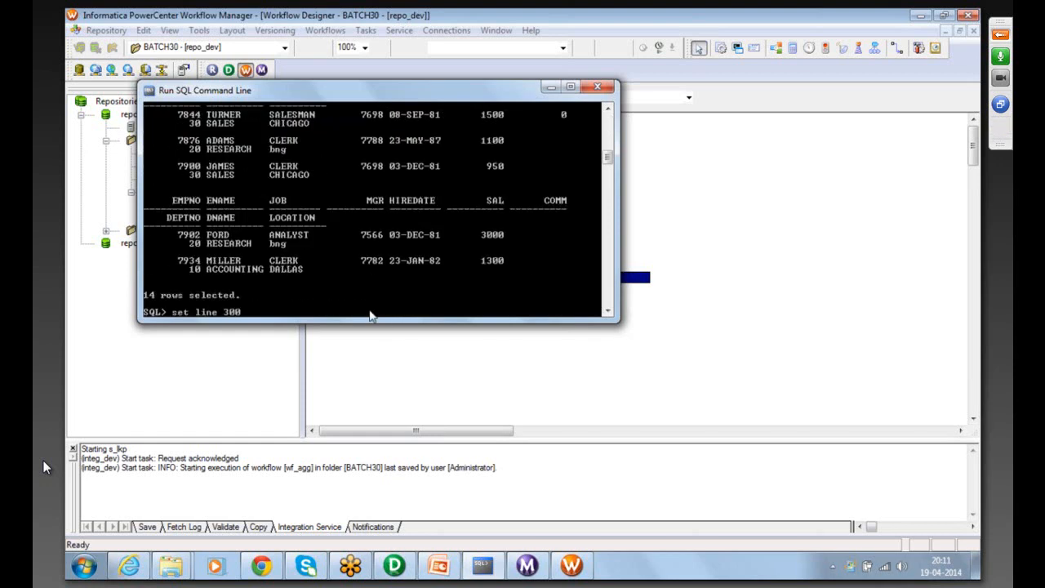
key("Return")
type("/")
key("Return")
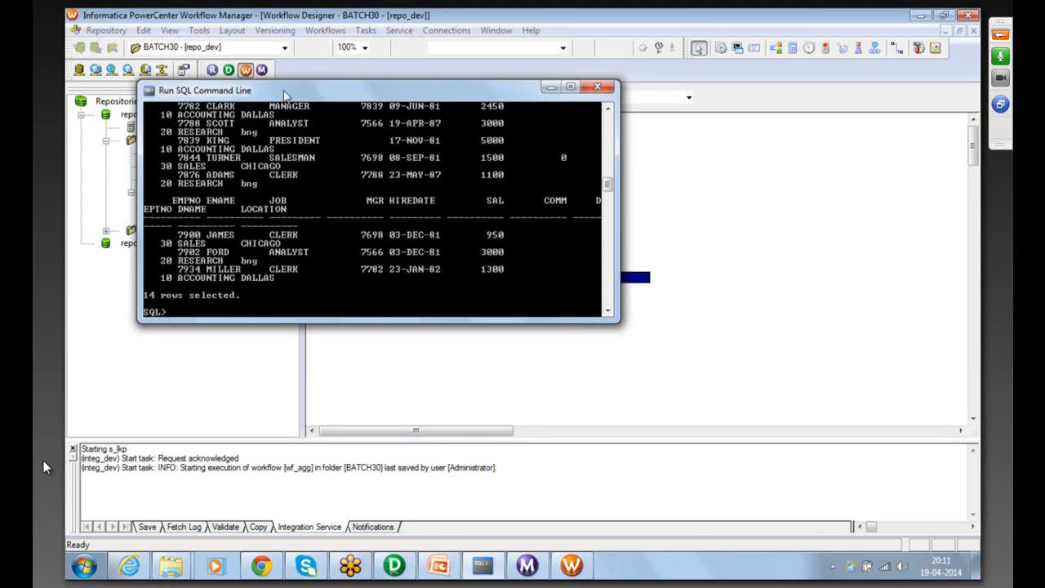
- Set the console window layout to 160 columns by 50 lines
right_click(285, 95)
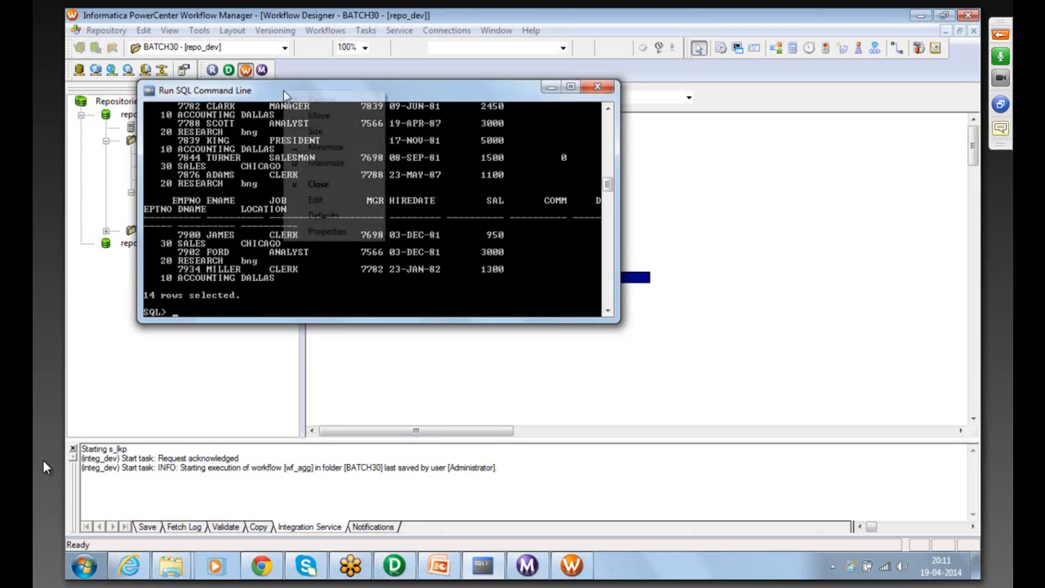
left_click(327, 233)
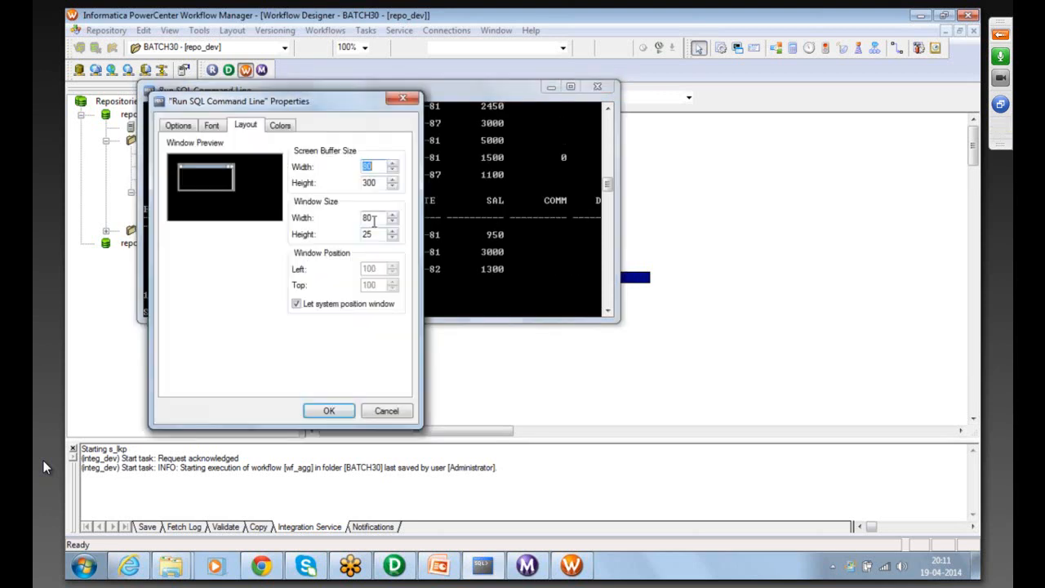
left_click_drag(372, 223, 333, 238)
type("160")
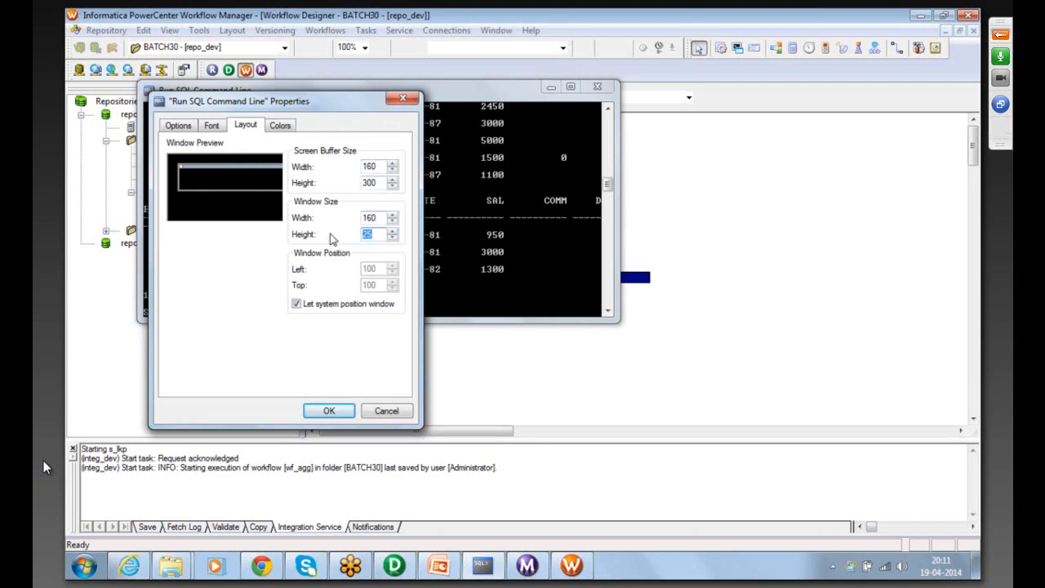
type("50")
left_click(330, 410)
left_click(616, 351)
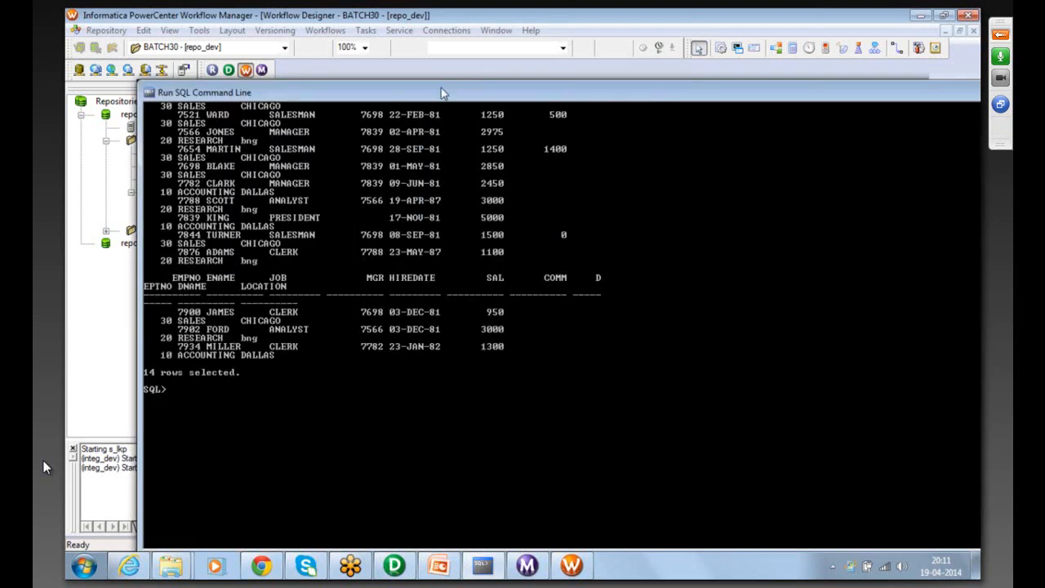
- Maximize the SQL*Plus console and rerun the emp_dept query with /
double_click(441, 92)
type("/")
key("Return")
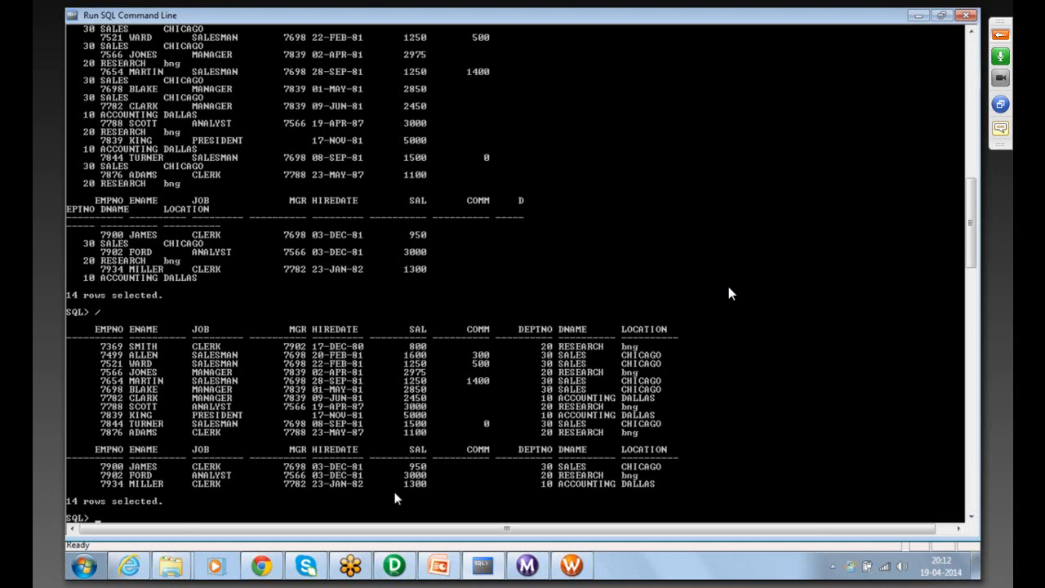
key("Escape")
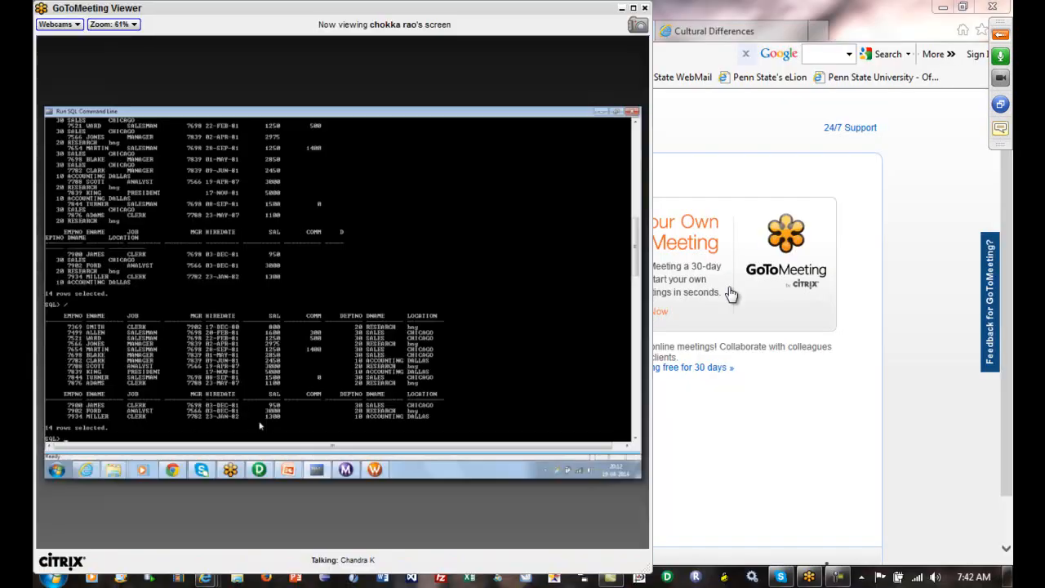
mouse_move(837, 576)
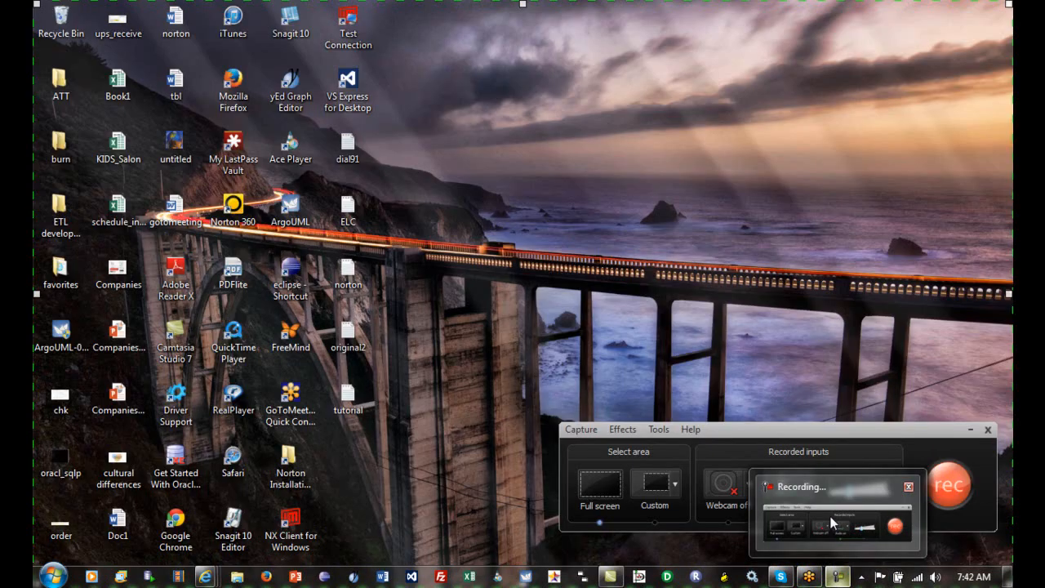
left_click(833, 522)
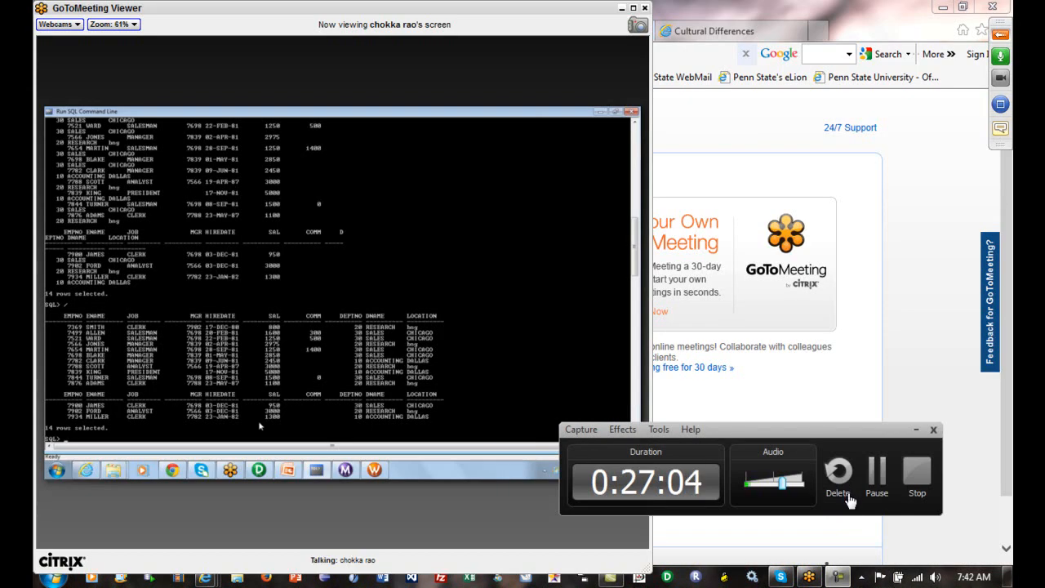
left_click(915, 432)
mouse_move(816, 575)
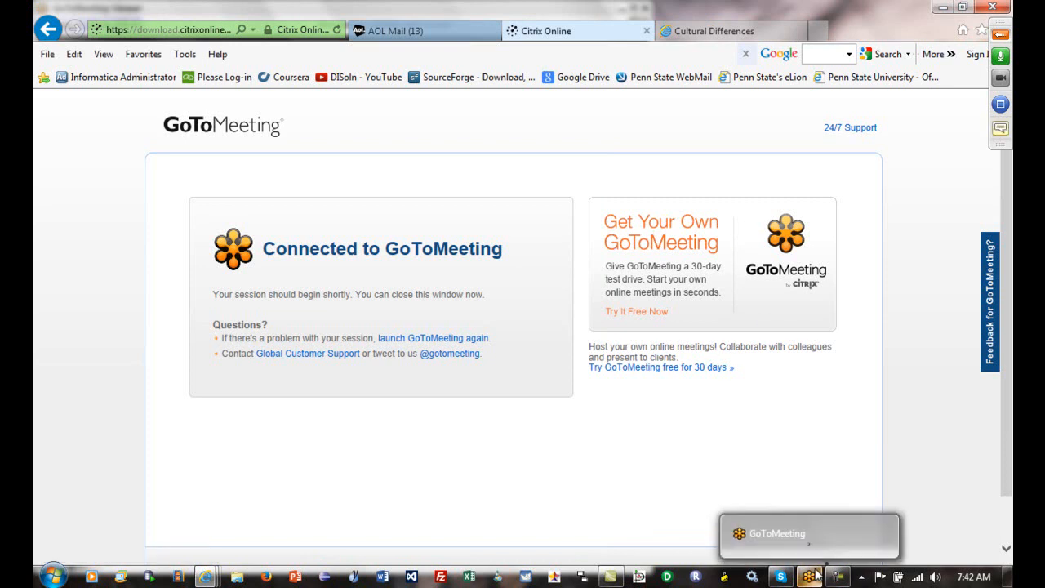
left_click(811, 532)
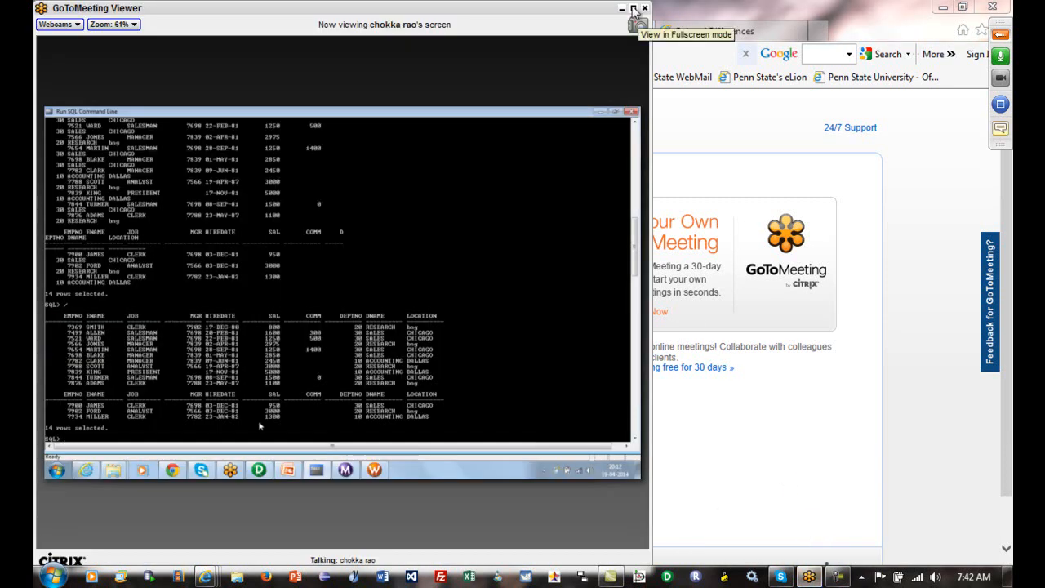
left_click(633, 9)
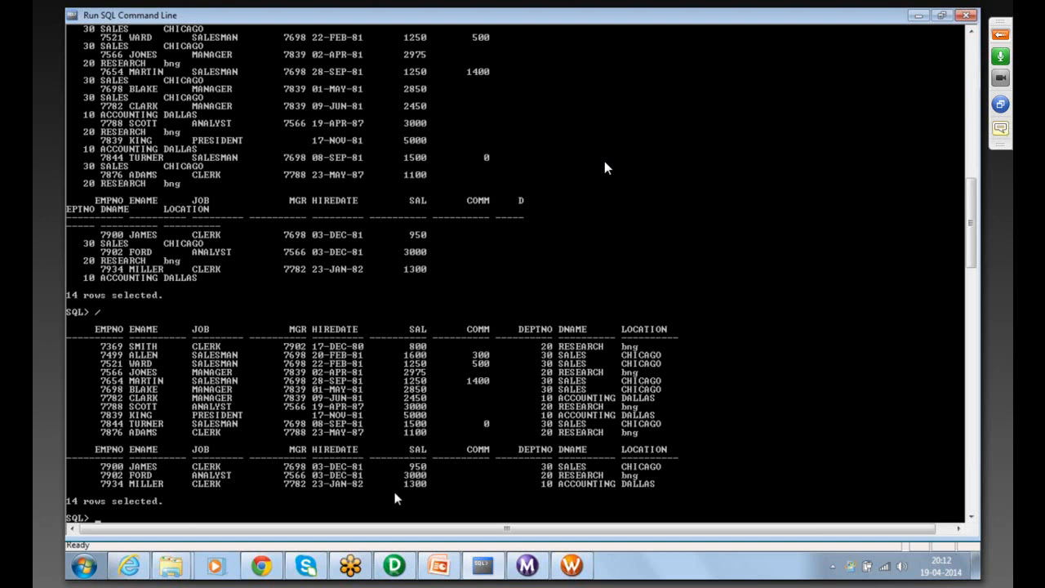
- Run update source.emp set deptno=70 where empno=7369; and commit it
type("elect *")
key("BackSpace")
key("BackSpace")
key("BackSpace")
key("BackSpace")
key("BackSpace")
key("BackSpace")
key("BackSpace")
key("BackSpace")
type("update source.emp set ")
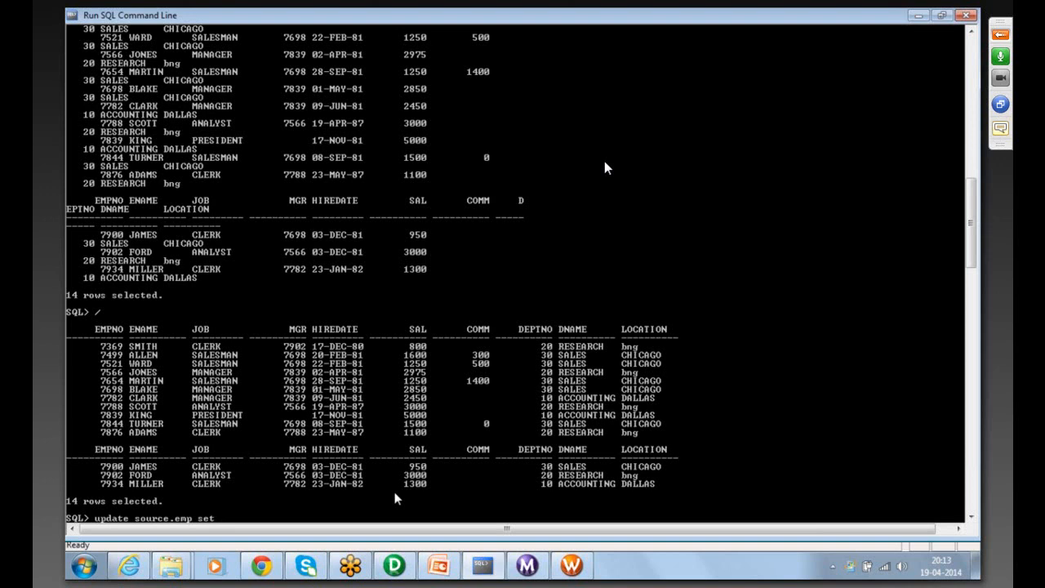
type("deptno=70 where empn")
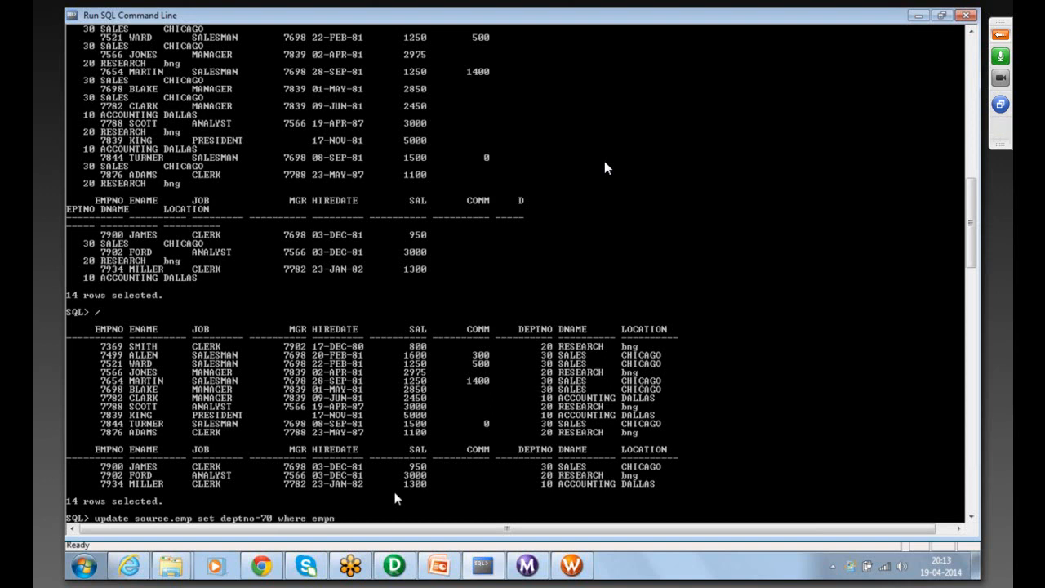
type("o=7369;")
key("Return")
type("commit;")
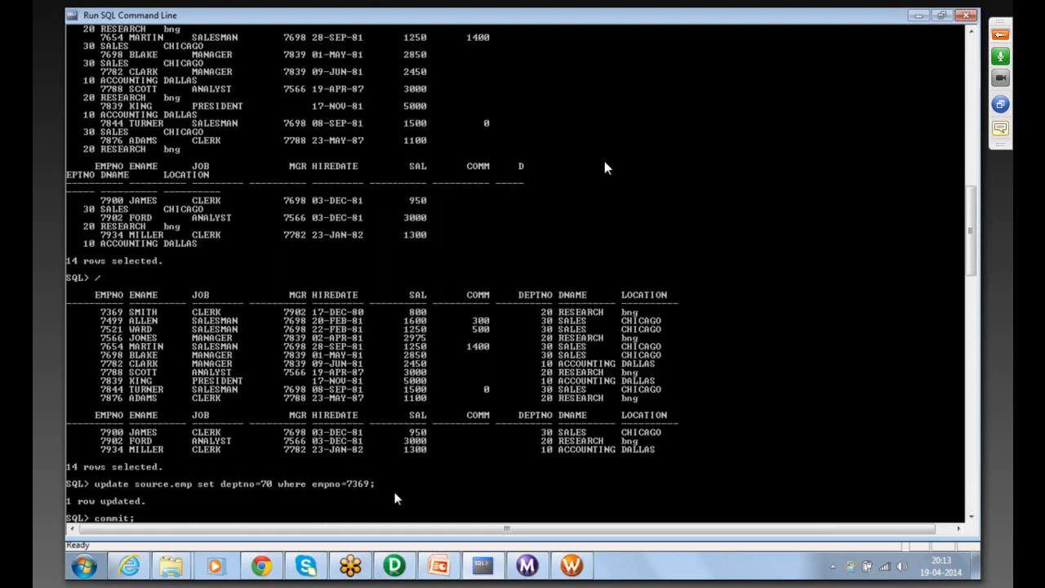
key("Return")
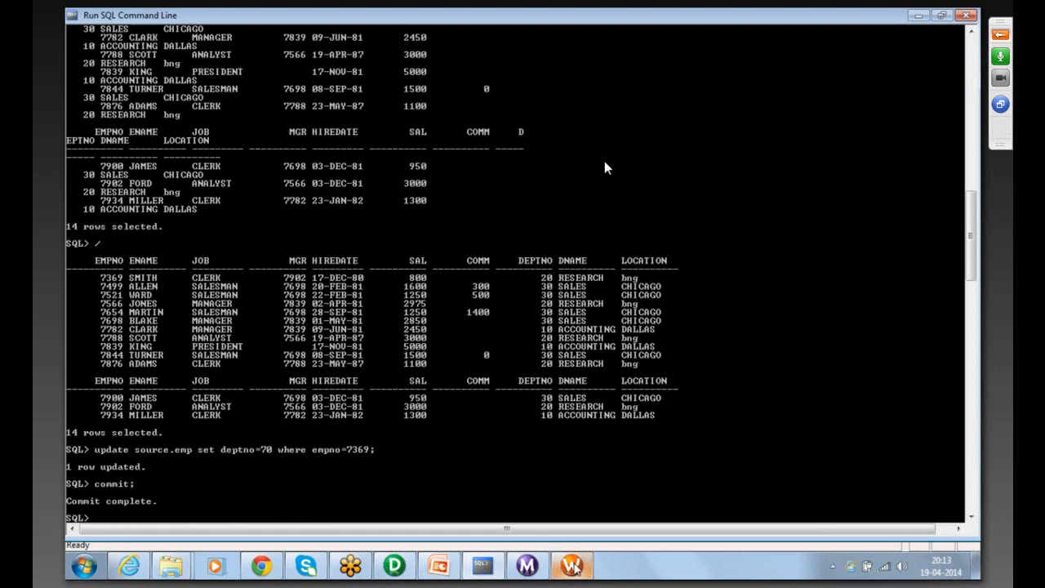
key("alt+Tab")
- Restart s_lkp and confirm its run properties show 14 rows loaded into EMP_DEPT
right_click(603, 248)
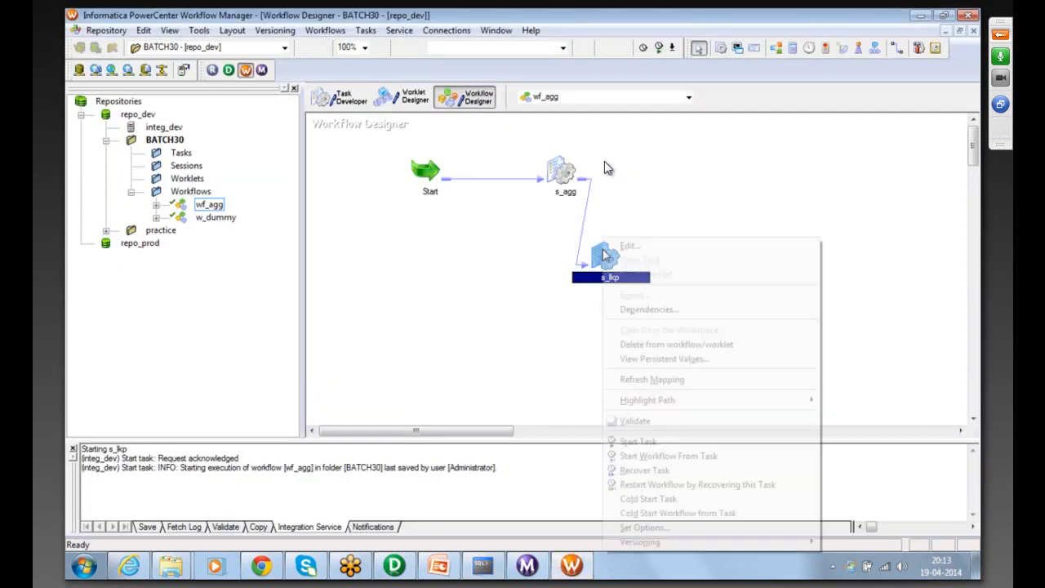
left_click(638, 441)
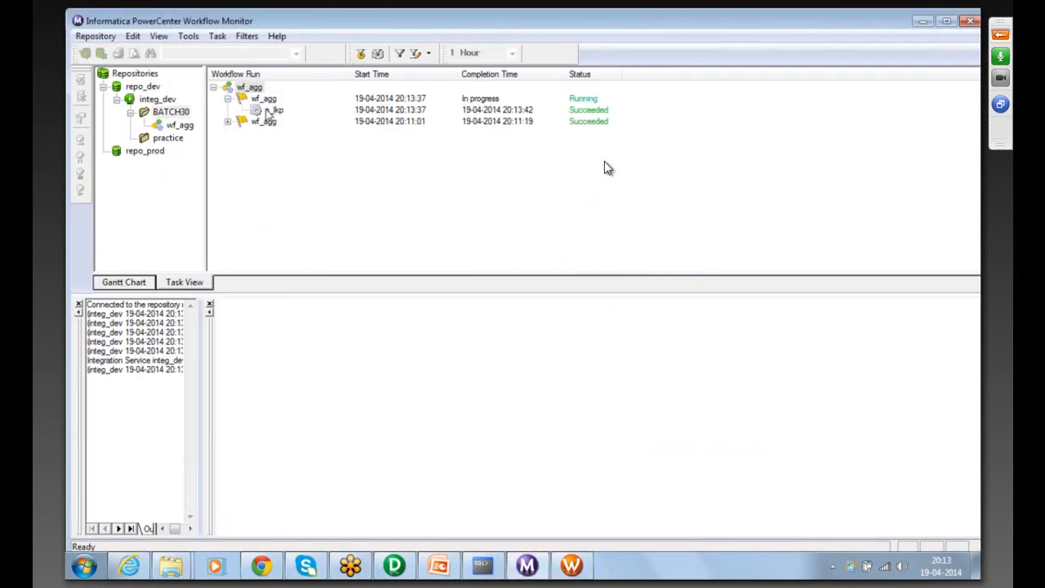
right_click(268, 112)
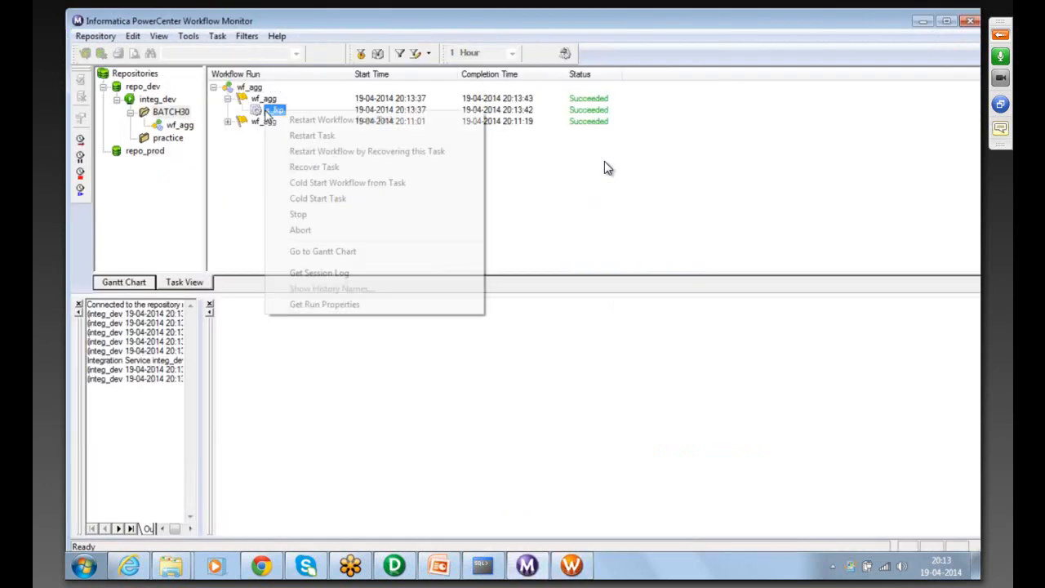
left_click(300, 306)
left_click(222, 320)
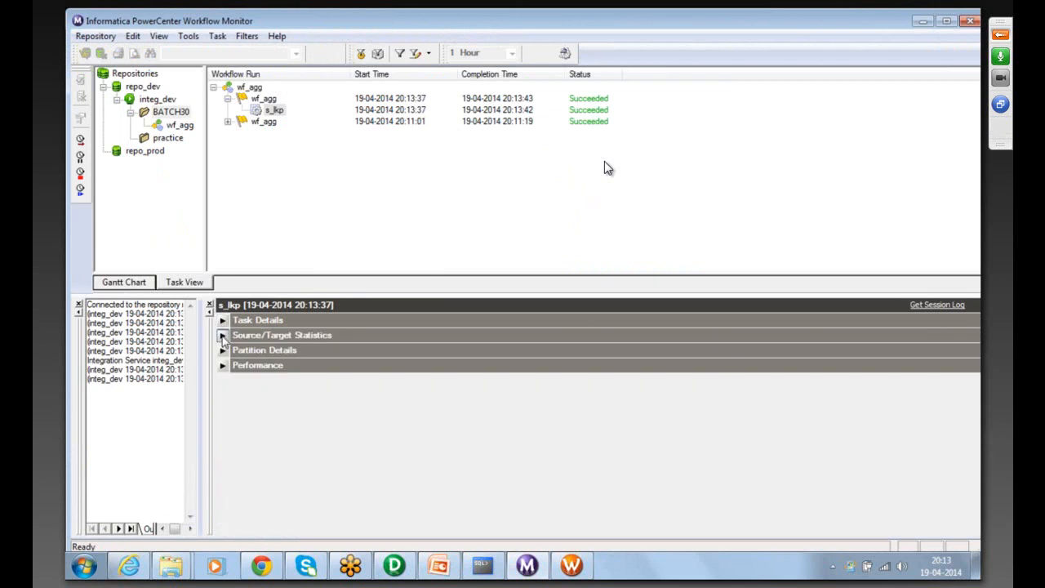
left_click(222, 336)
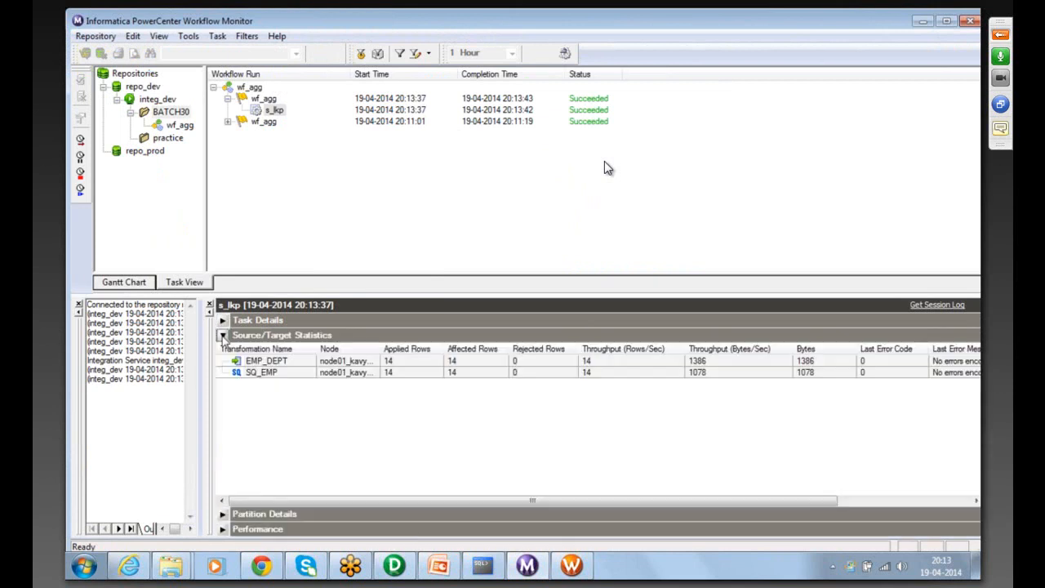
left_click(480, 566)
- Rerun select * from emp_dept; to show empno 7369 in department 70 with empty DNAME and LOCATION
key("Up")
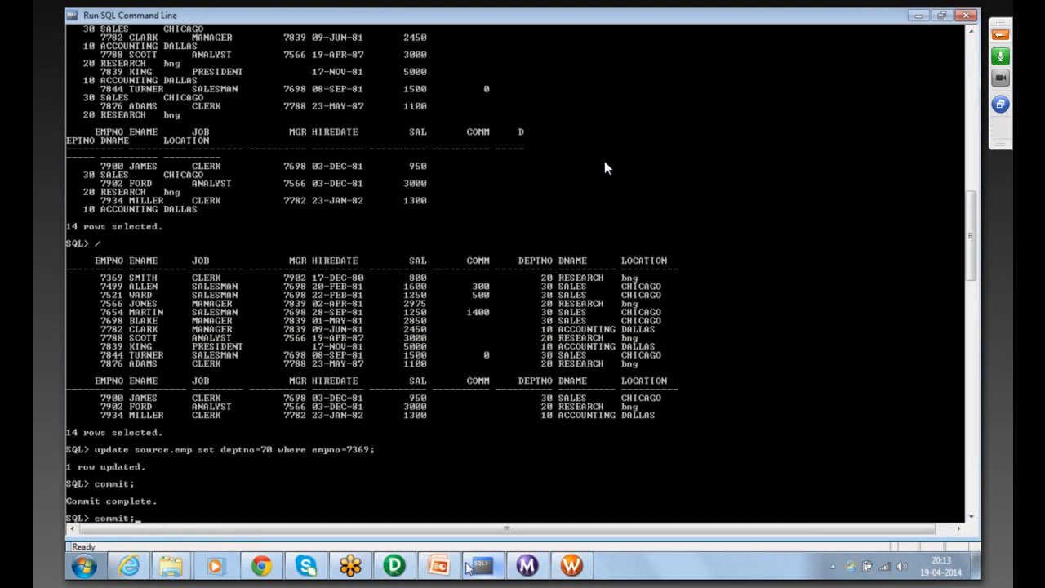
key("Up")
key("Up")
key("Up")
key("Up")
key("Return")
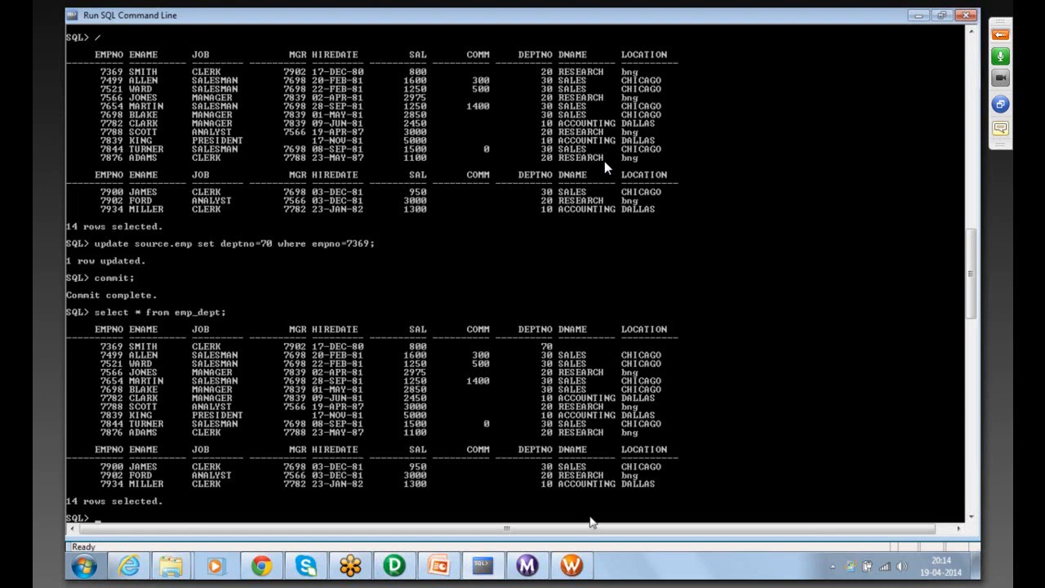
- Glance at the m_lkptrans mapping, then enter select * from source.dept; in SQL*Plus
mouse_move(576, 567)
left_click(395, 564)
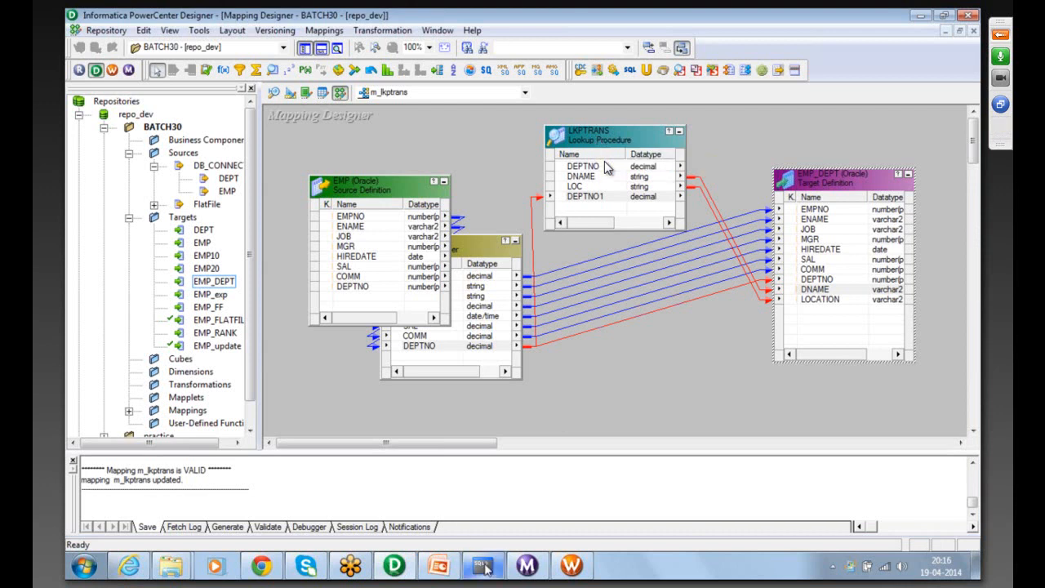
left_click(483, 565)
type("select * from source.dept;")
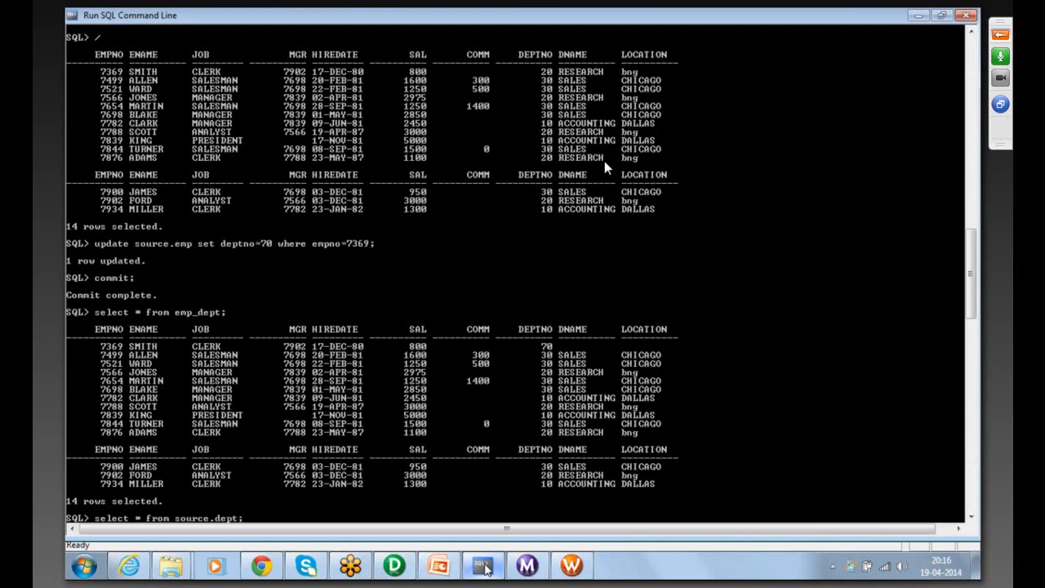
- Run the source.dept query, showing departments 10 through 50 and no department 70
key("Return")
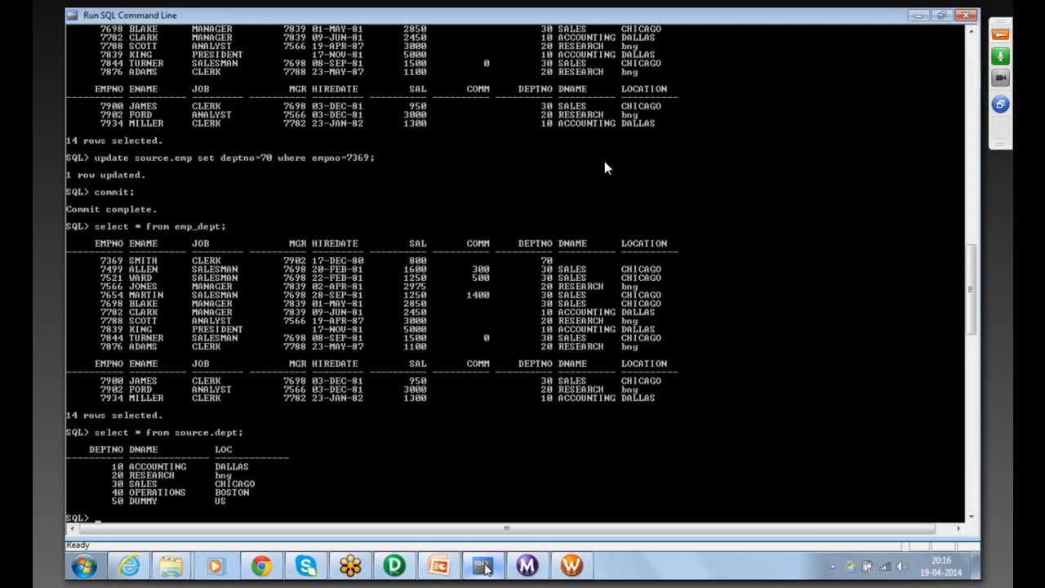
left_click(999, 34)
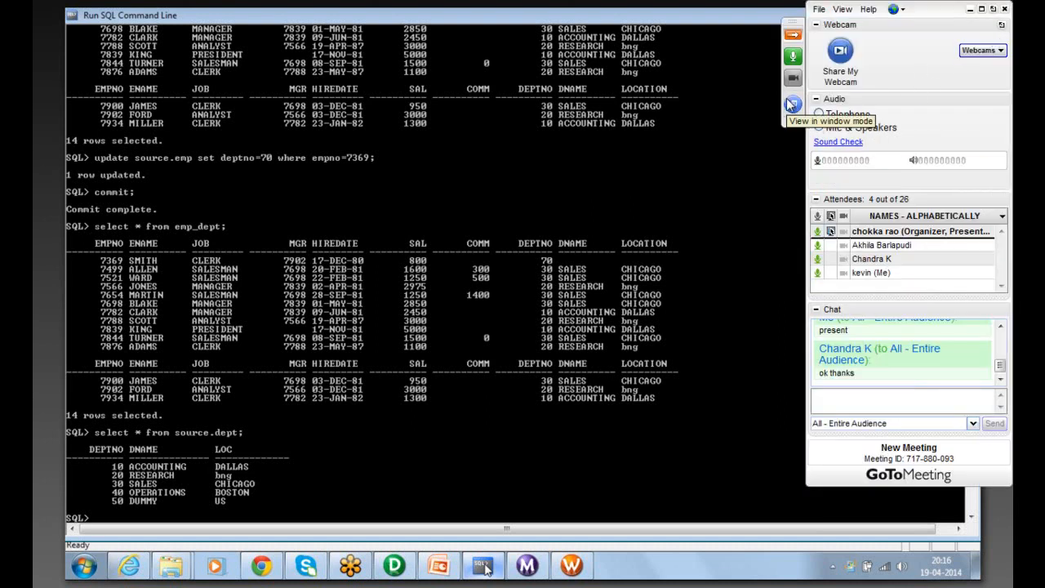
- Open the LKPTRANS lookup's properties, showing table DEPT, connection $Target and Use Any Value
left_click(387, 572)
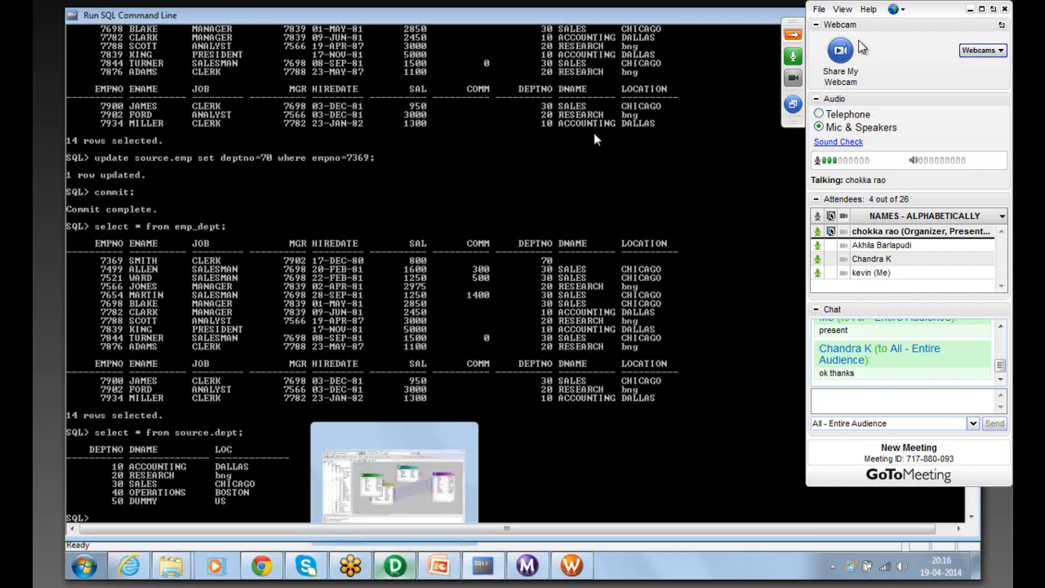
left_click(595, 138)
left_click(817, 272)
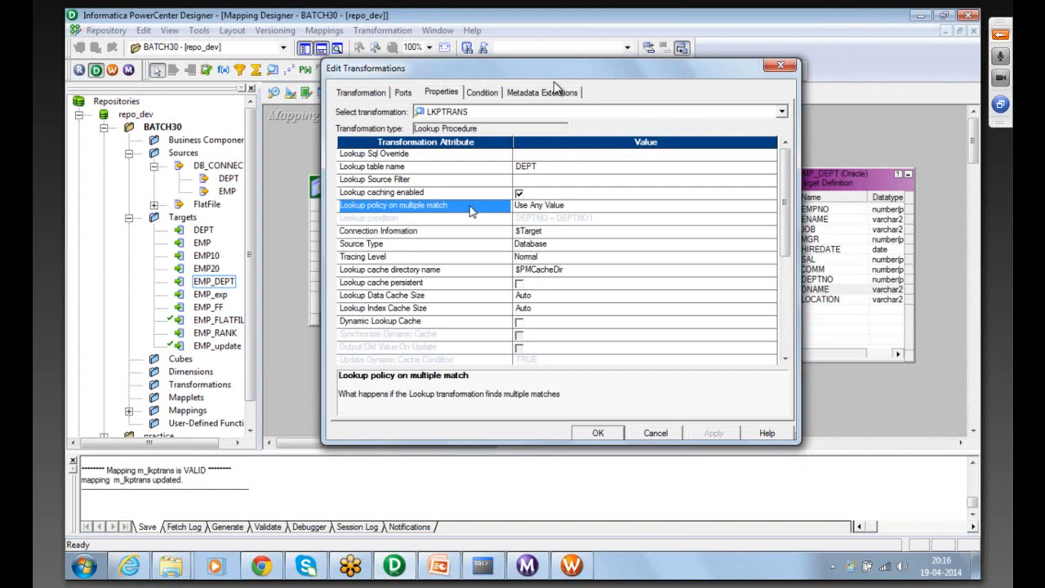
- Change the LKPTRANS multiple-match lookup policy to Use First Value and confirm with OK
left_click(553, 209)
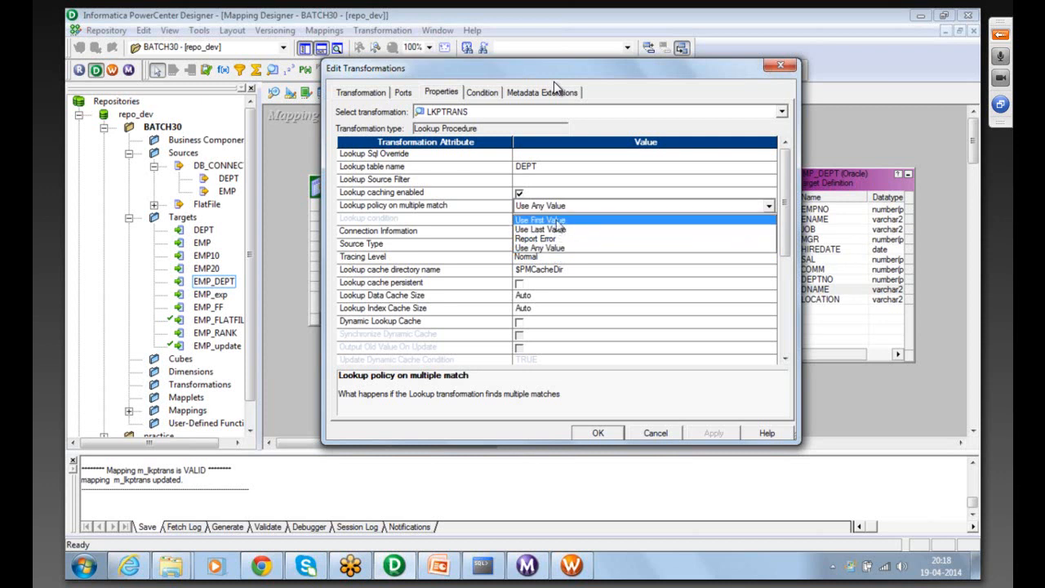
left_click(556, 220)
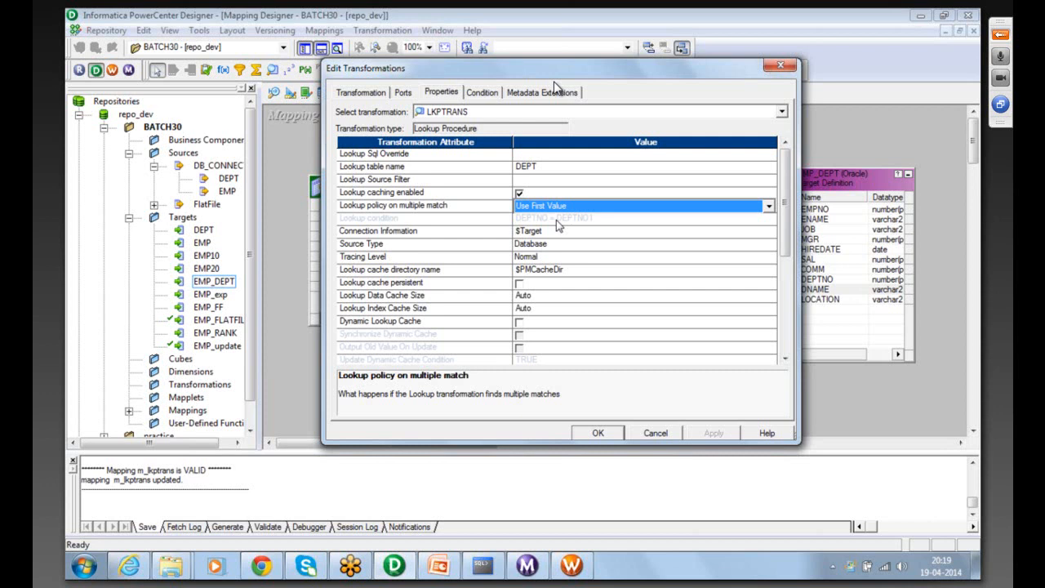
left_click(598, 433)
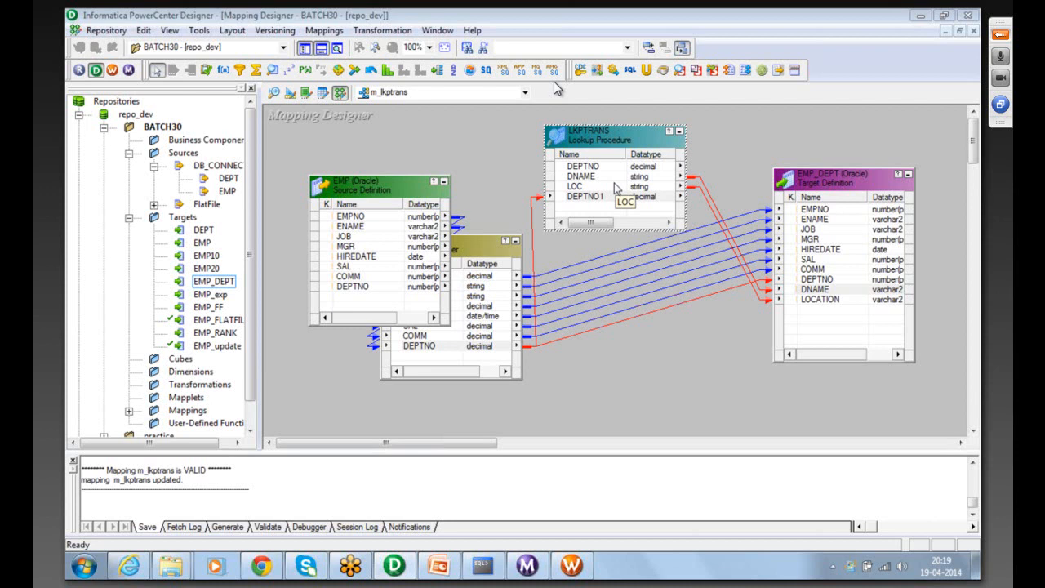
- Save m_lkptrans and spread out EMP, SQ_EMP and EMP_DEPT on the canvas
key("ctrl+s")
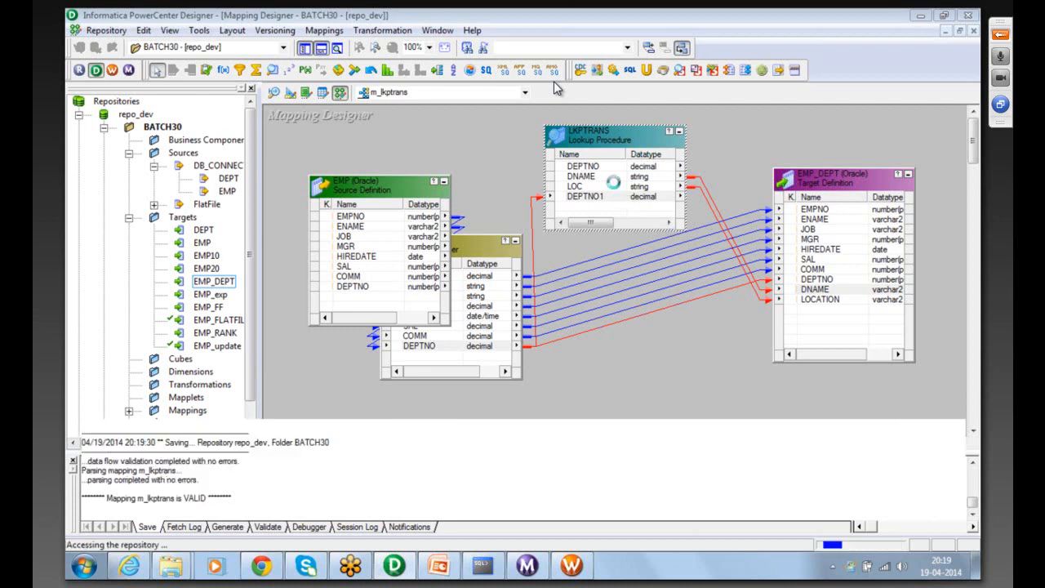
left_click(608, 352)
left_click_drag(420, 190, 343, 196)
left_click(494, 267)
left_click_drag(493, 267, 558, 295)
left_click_drag(835, 203, 841, 285)
- Line up EMP, SQ_EMP and EMP_DEPT in a neat row with links intact
left_click_drag(330, 196, 347, 324)
left_click_drag(476, 285, 472, 322)
left_click_drag(342, 319, 342, 286)
left_click_drag(497, 320, 496, 292)
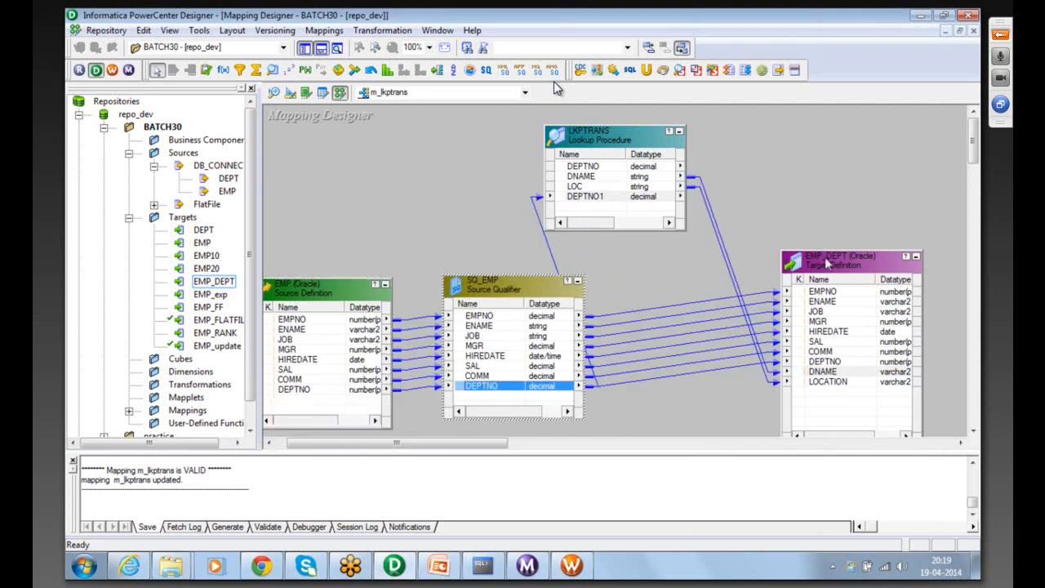
left_click_drag(827, 263, 827, 269)
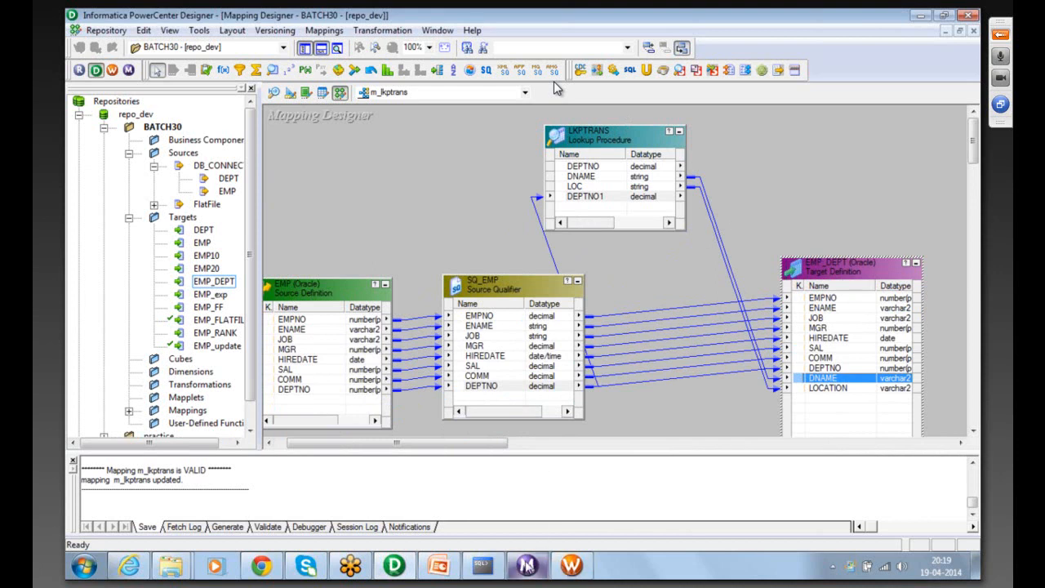
left_click(527, 565)
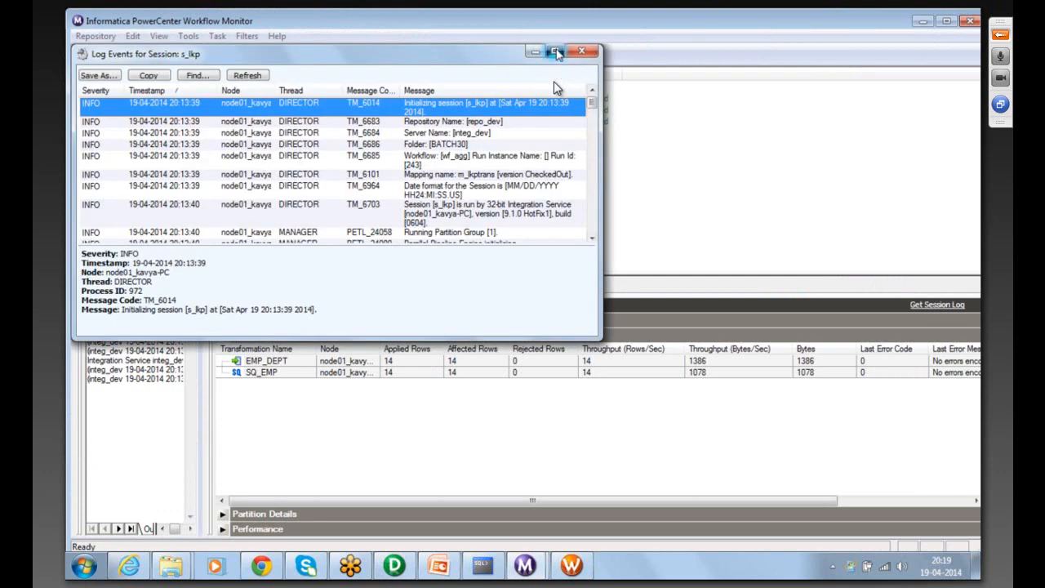
- Review the s_lkp session log, confirming success with 14 rows loaded into EMP_DEPT
left_click(555, 53)
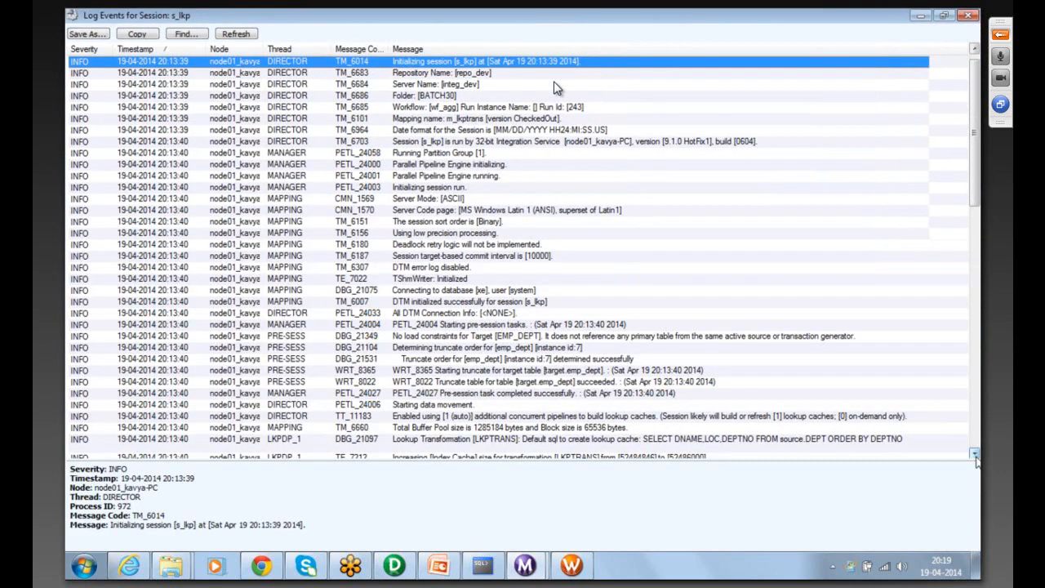
scroll(554, 81, "down", 1)
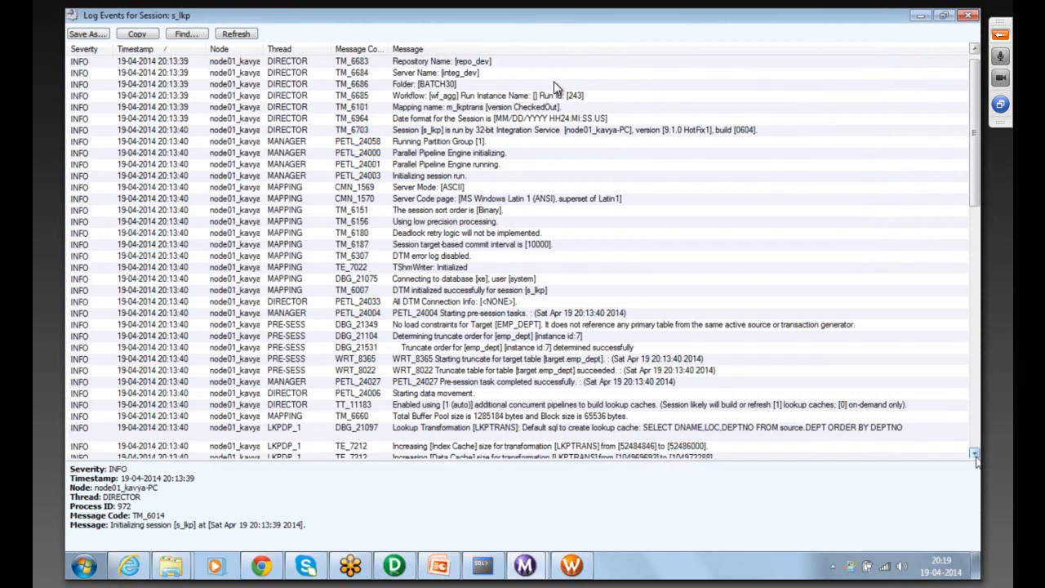
scroll(792, 410, "down", 2)
left_click(790, 408)
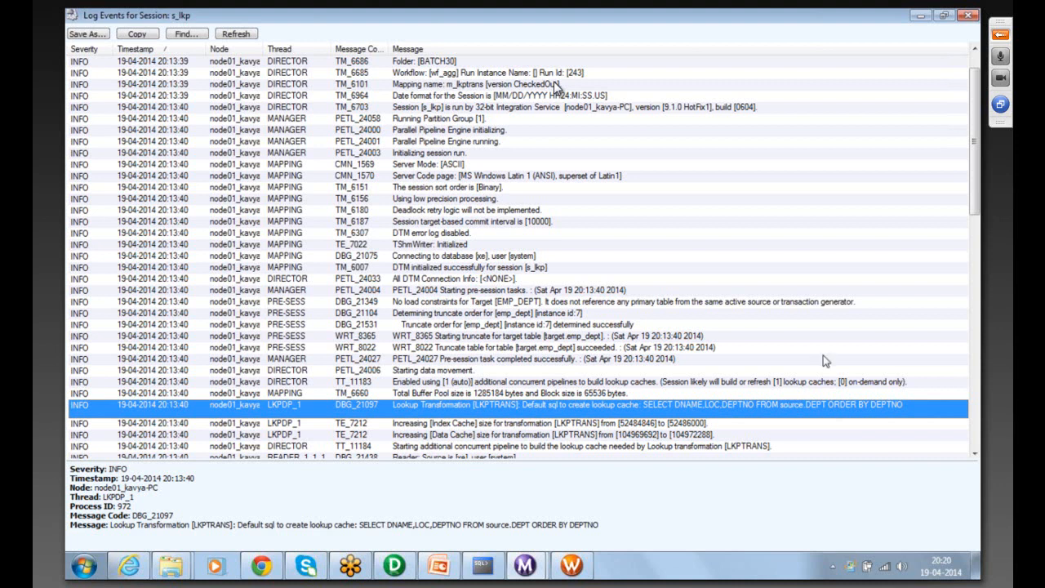
left_click(966, 16)
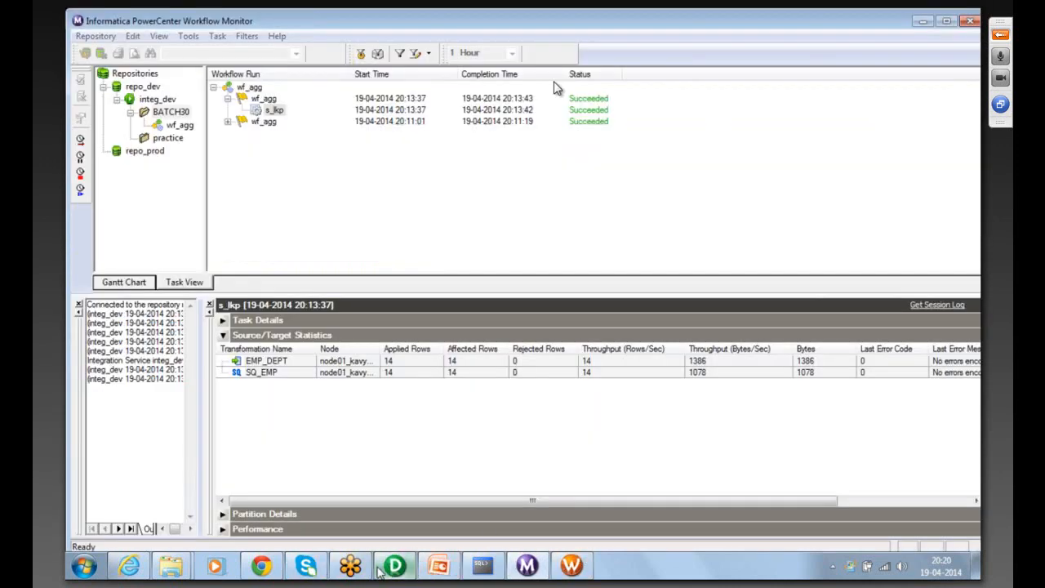
left_click(395, 565)
- Delete the SQ_EMP DEPTNO link into LKPTRANS and the two LKPTRANS-to-EMP_DEPT links
left_click(546, 243)
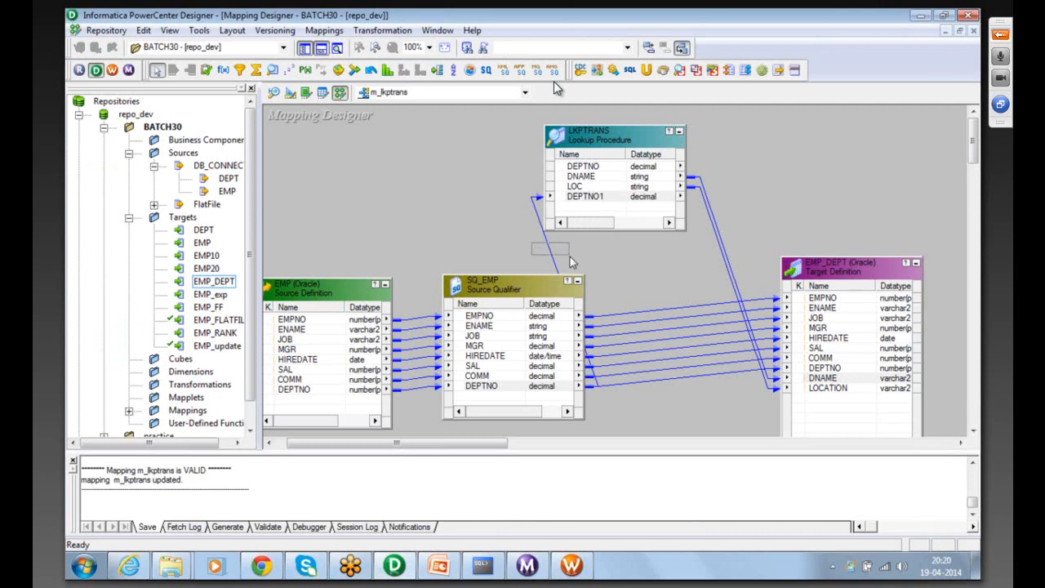
key("Delete")
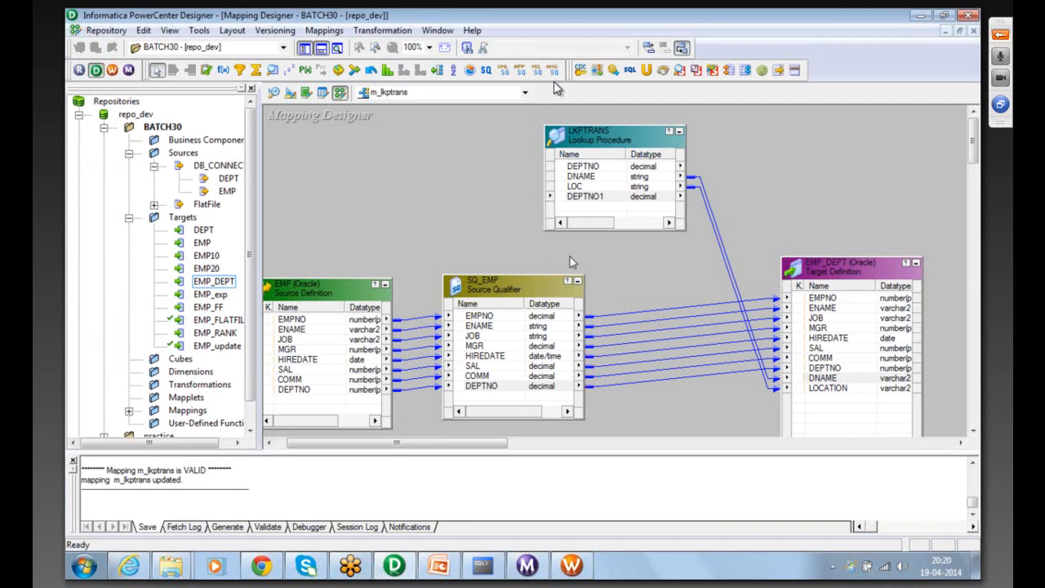
left_click_drag(728, 194, 693, 246)
key("Delete")
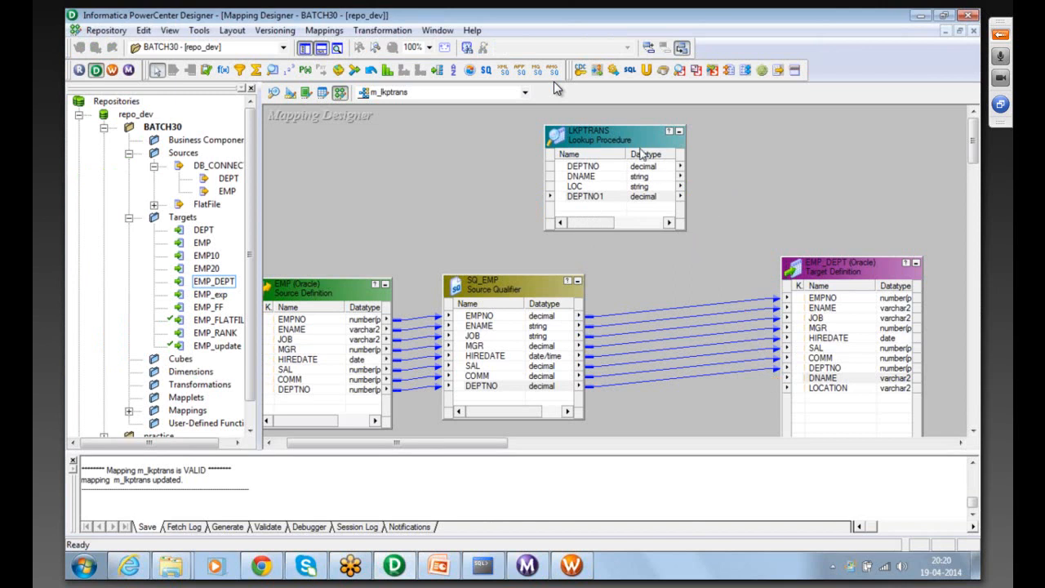
- Move LKPTRANS to the upper left and delete all eight SQ_EMP-to-EMP_DEPT links
left_click(640, 150)
left_click_drag(560, 158, 292, 157)
left_click_drag(665, 273, 685, 421)
key("Delete")
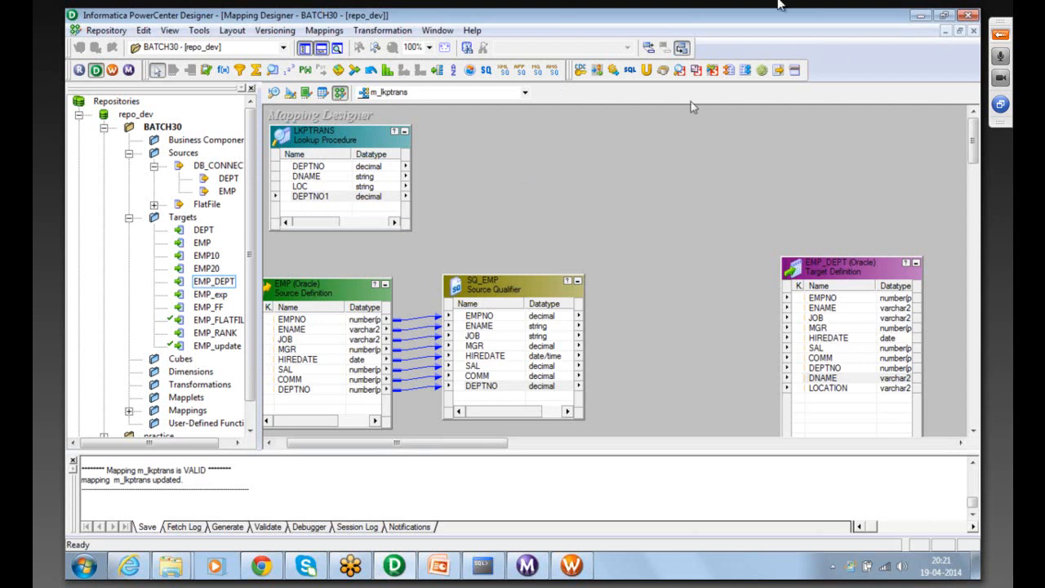
left_click(1000, 34)
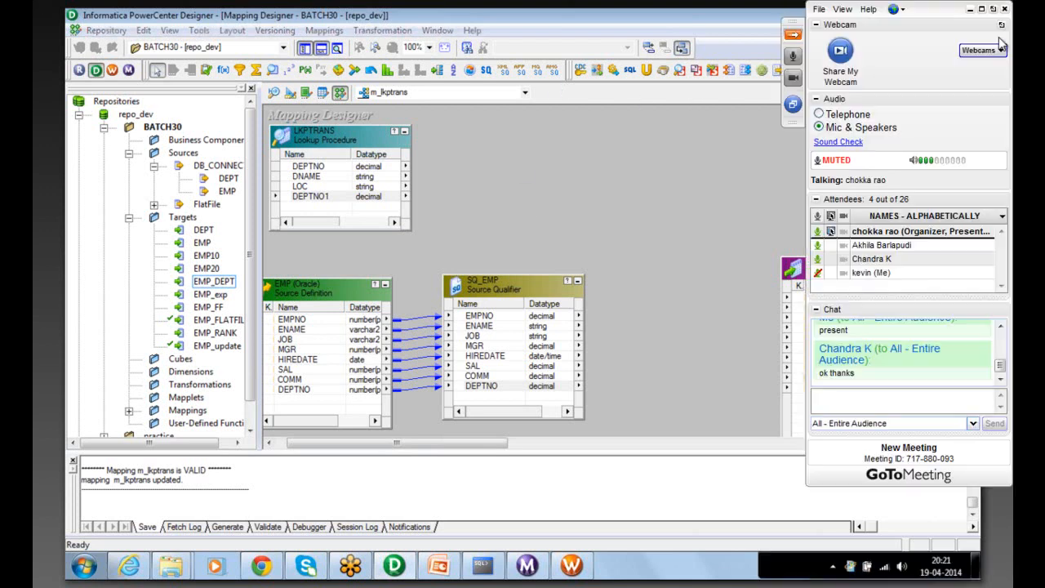
left_click(818, 274)
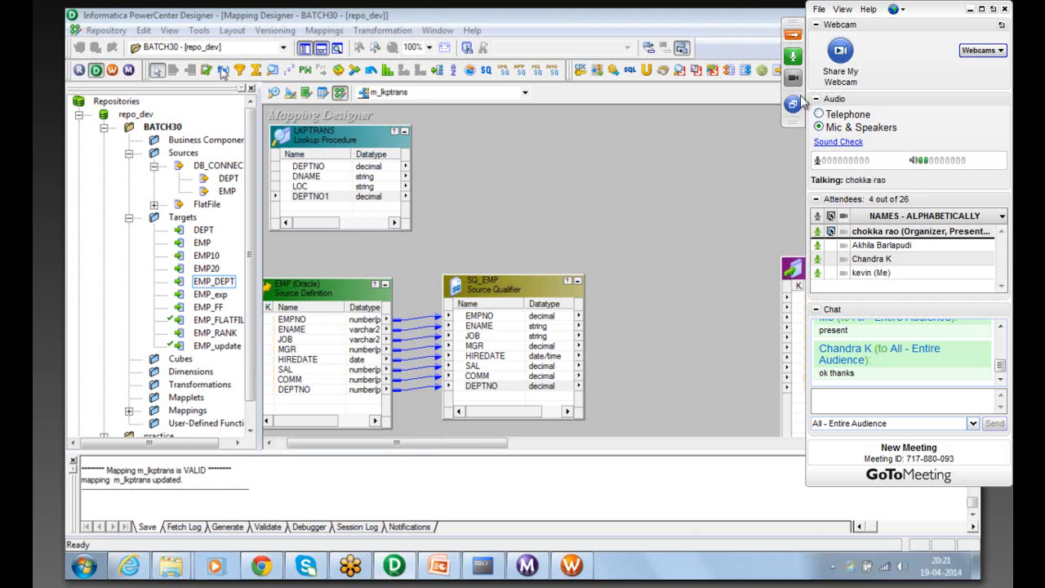
left_click(818, 273)
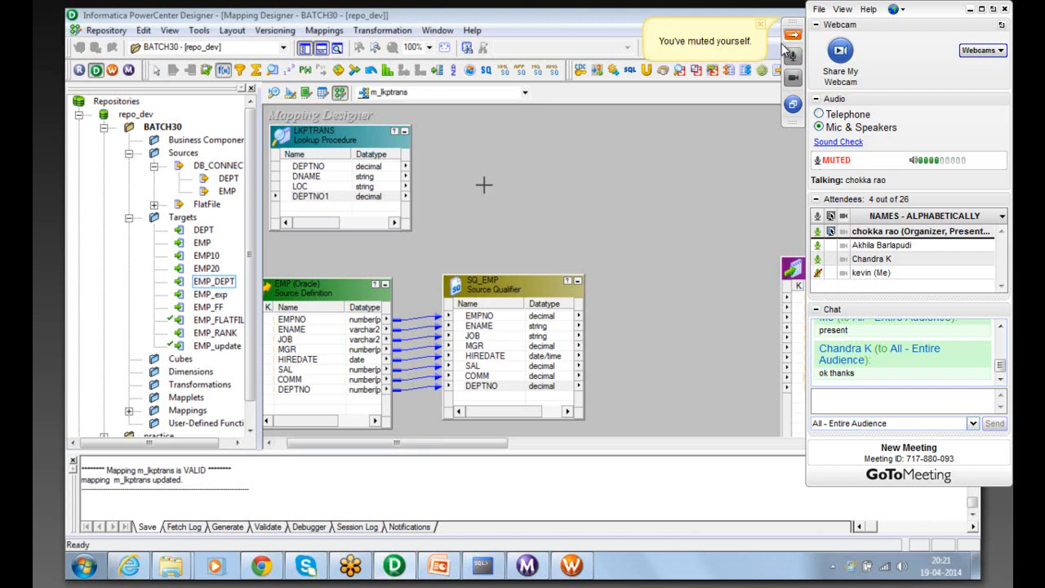
- Place an EXPTRANS Expression transformation and link all eight SQ_EMP ports into it
left_click(644, 288)
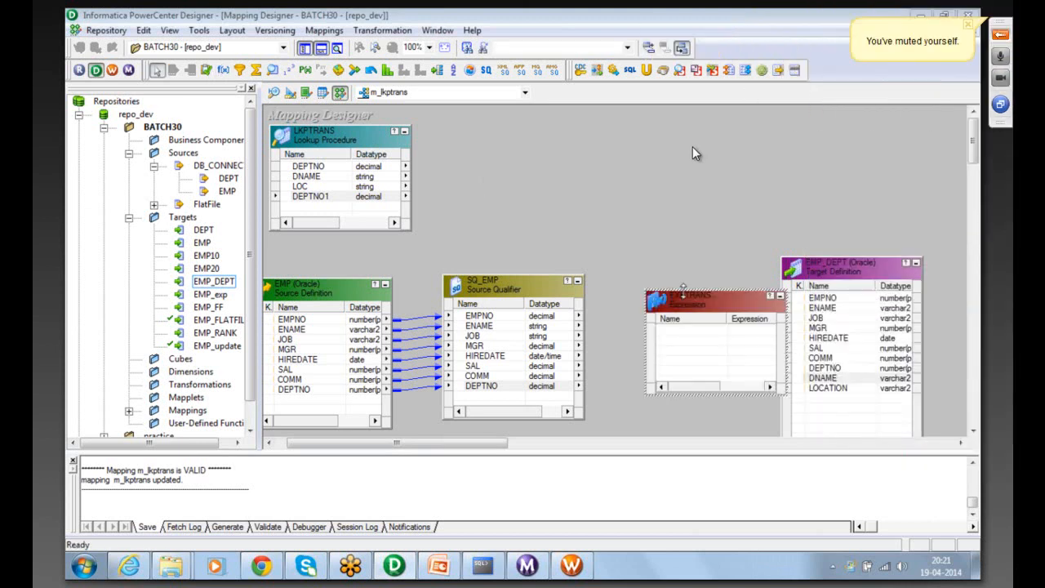
left_click_drag(679, 254, 675, 255)
left_click_drag(645, 294, 641, 296)
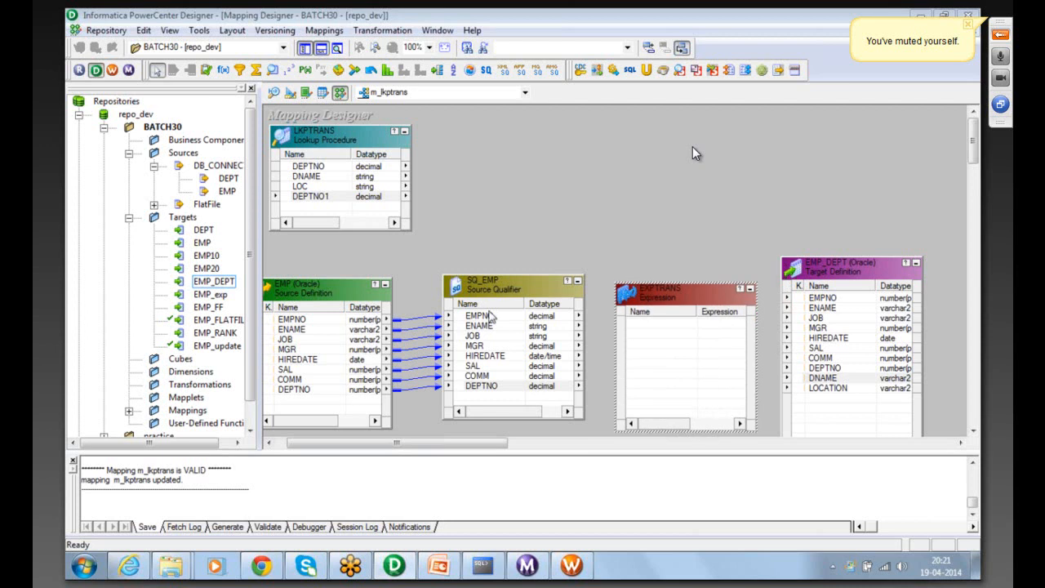
left_click(481, 318)
right_click(480, 322)
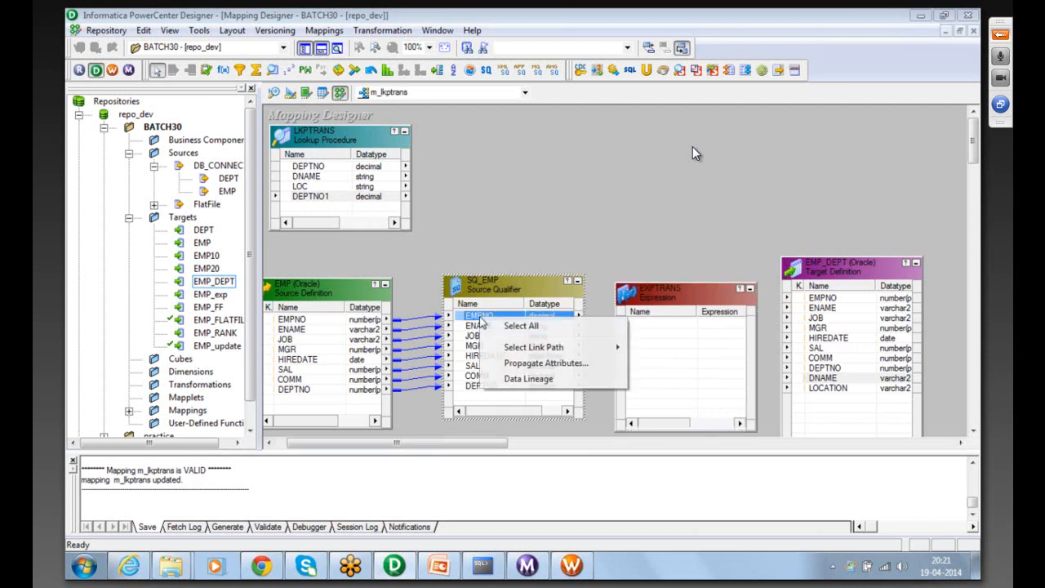
left_click(486, 326)
left_click_drag(478, 324, 665, 328)
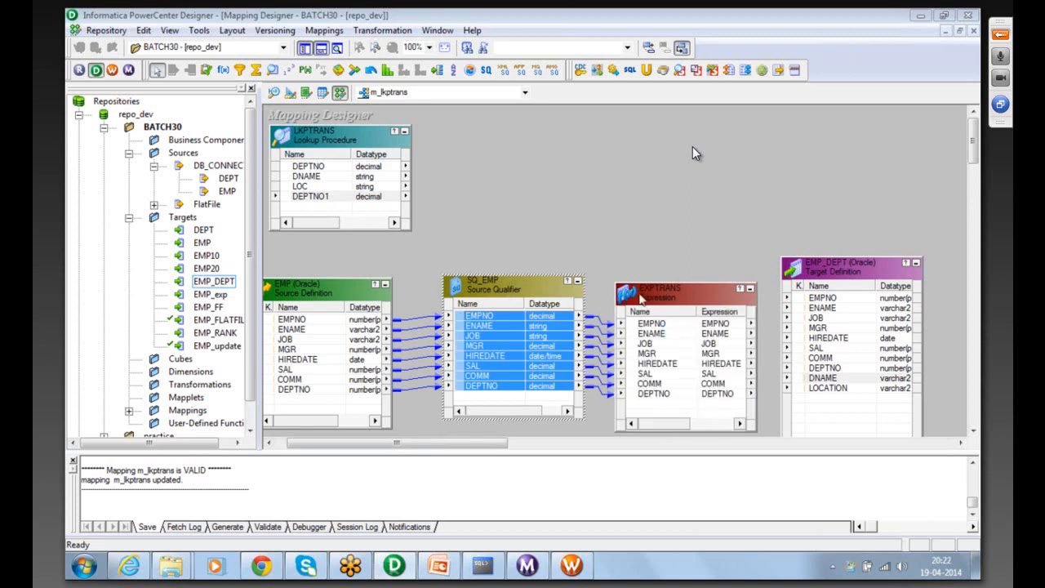
- Check EXPTRANS's properties without changes, then select the lookup's DNAME and LOC ports
left_click(649, 296)
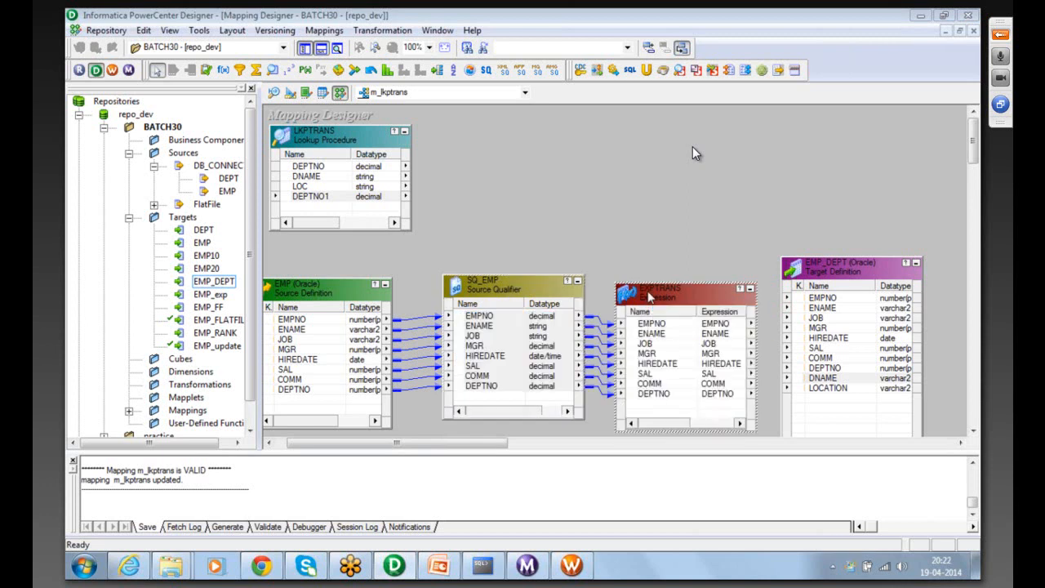
double_click(648, 297)
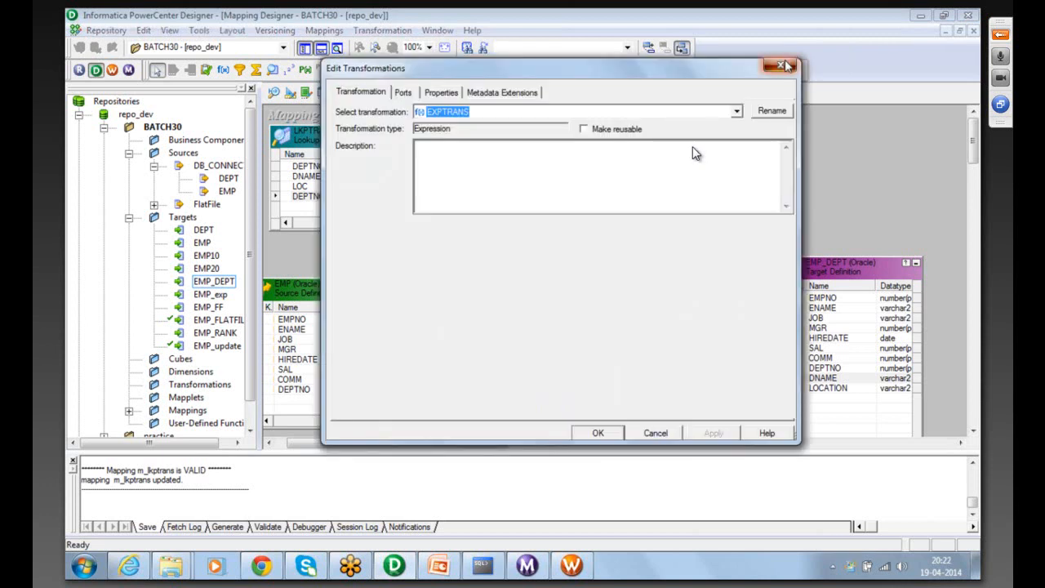
left_click(792, 65)
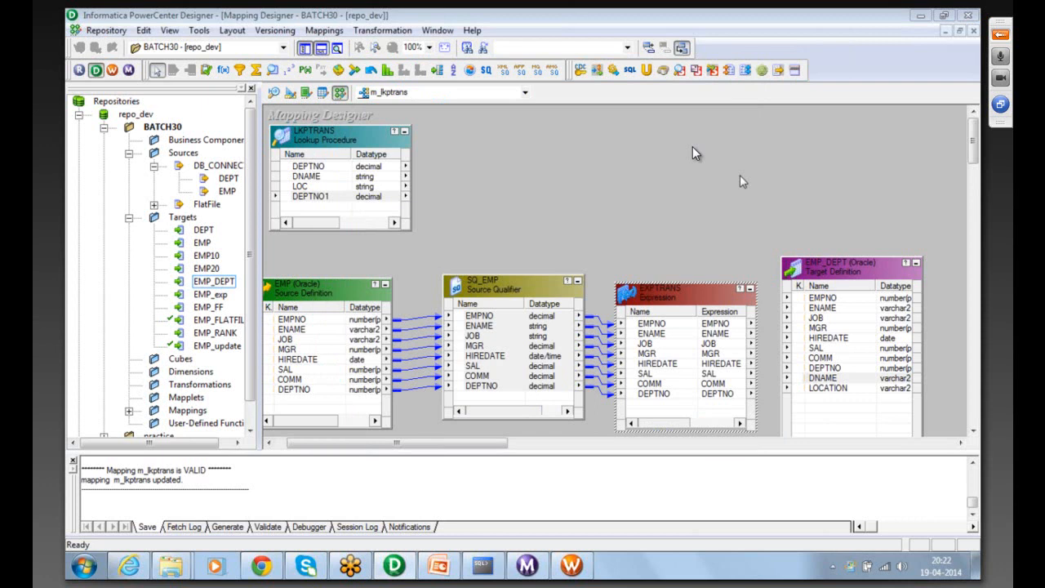
left_click(305, 178)
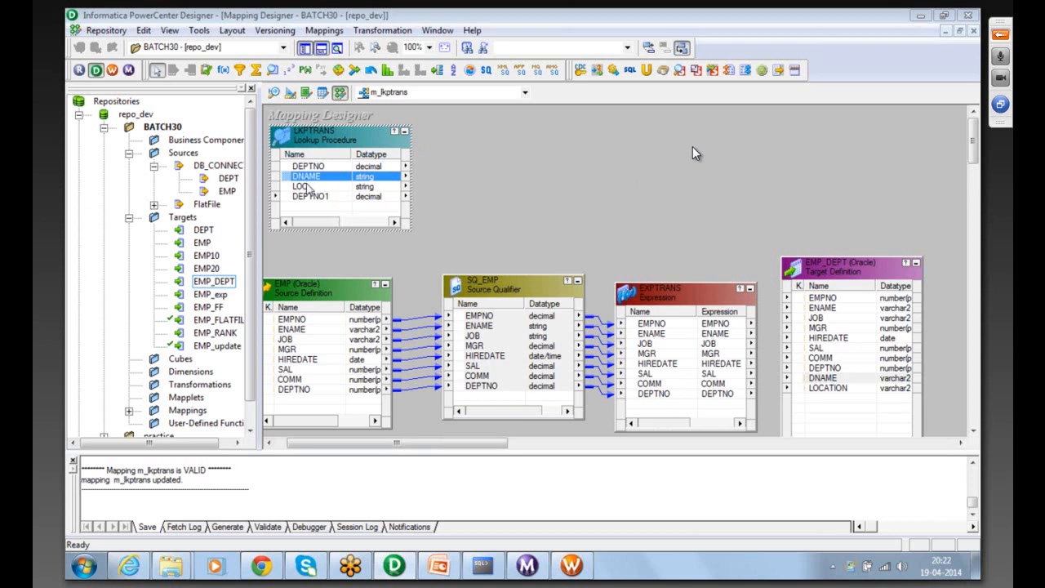
left_click(307, 187)
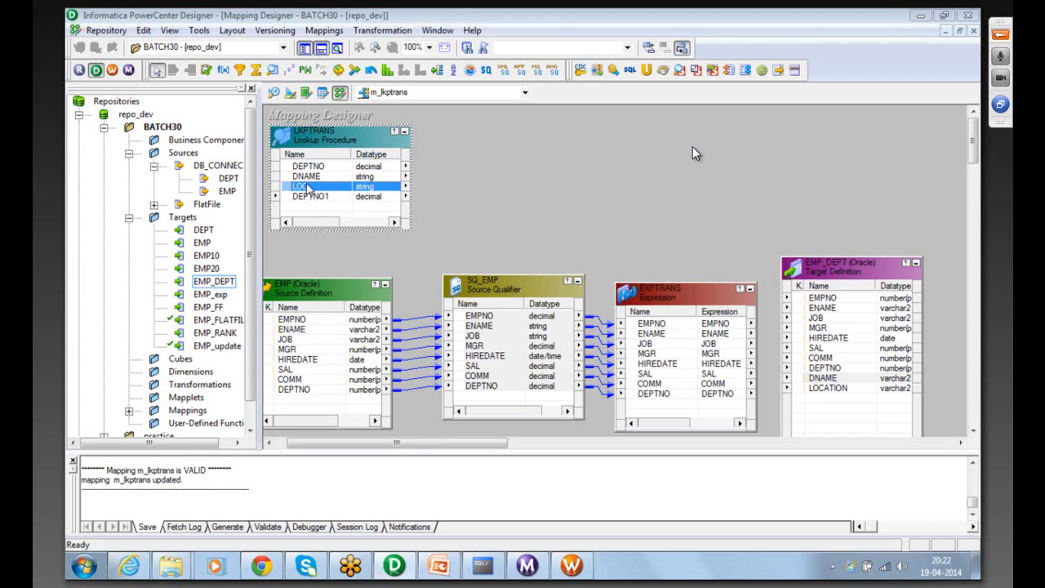
- On the LKPTRANS Ports tab, set DNAME rather than LOC as the return port
double_click(322, 140)
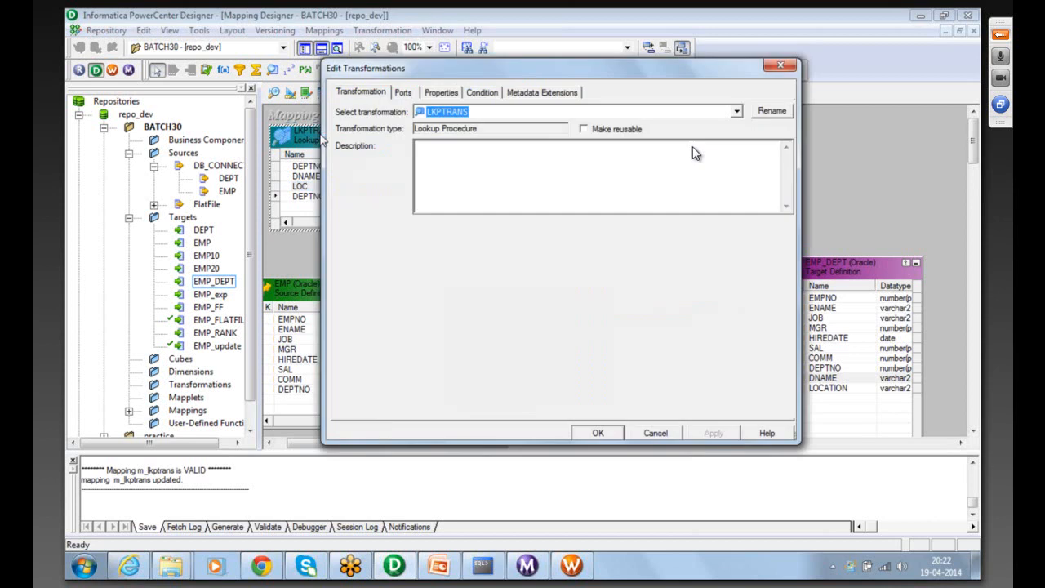
left_click(411, 91)
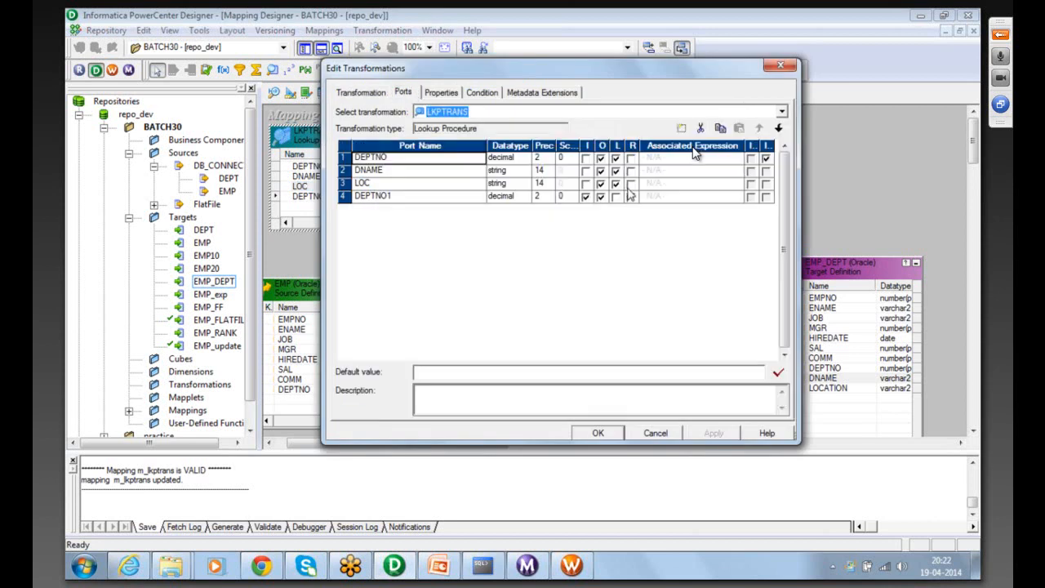
left_click(630, 185)
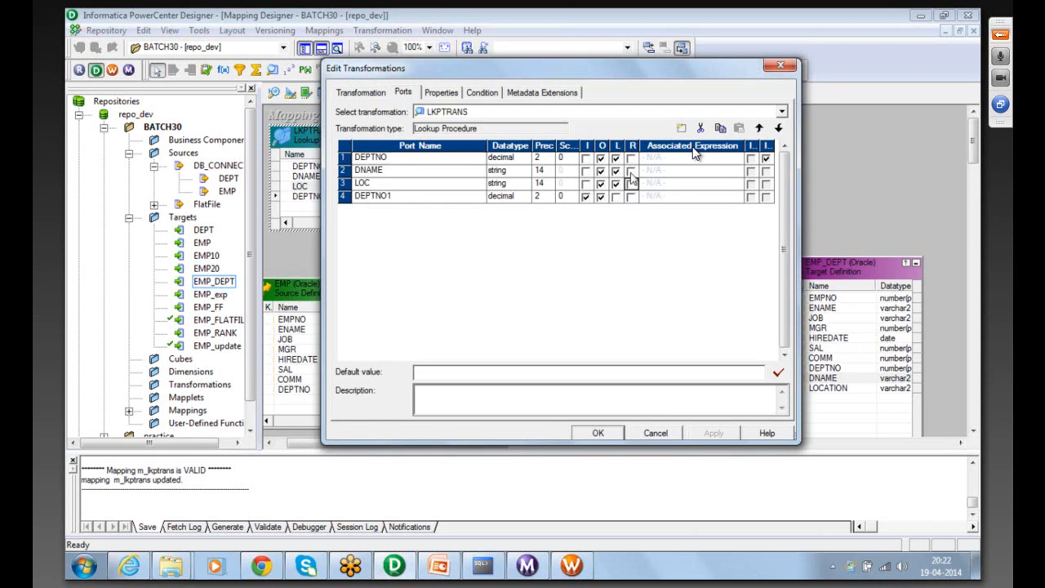
left_click(631, 181)
left_click(631, 172)
left_click(597, 432)
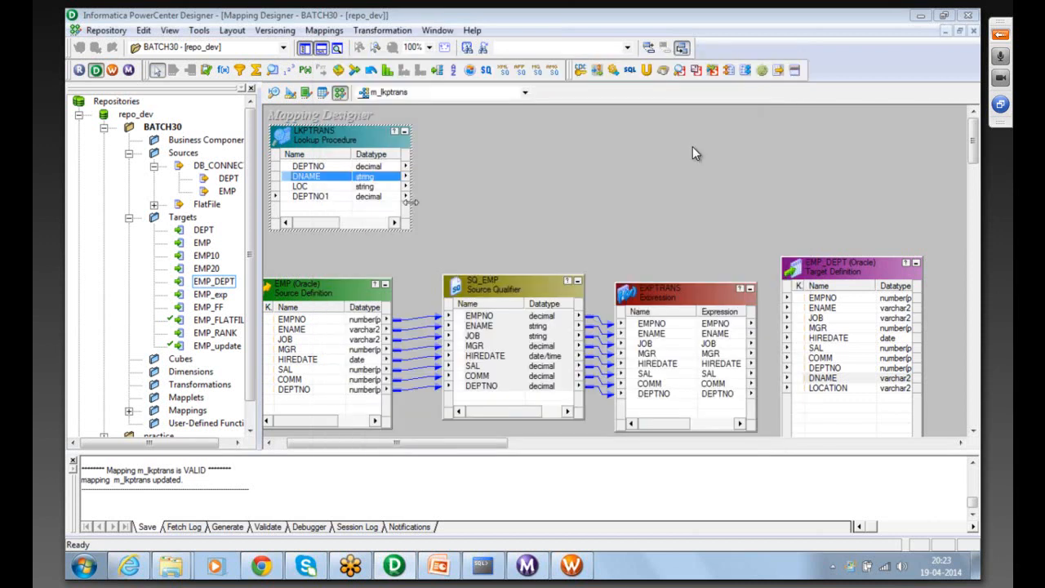
- Add an output-only port named dname with precision 14 to EXPTRANS
double_click(649, 300)
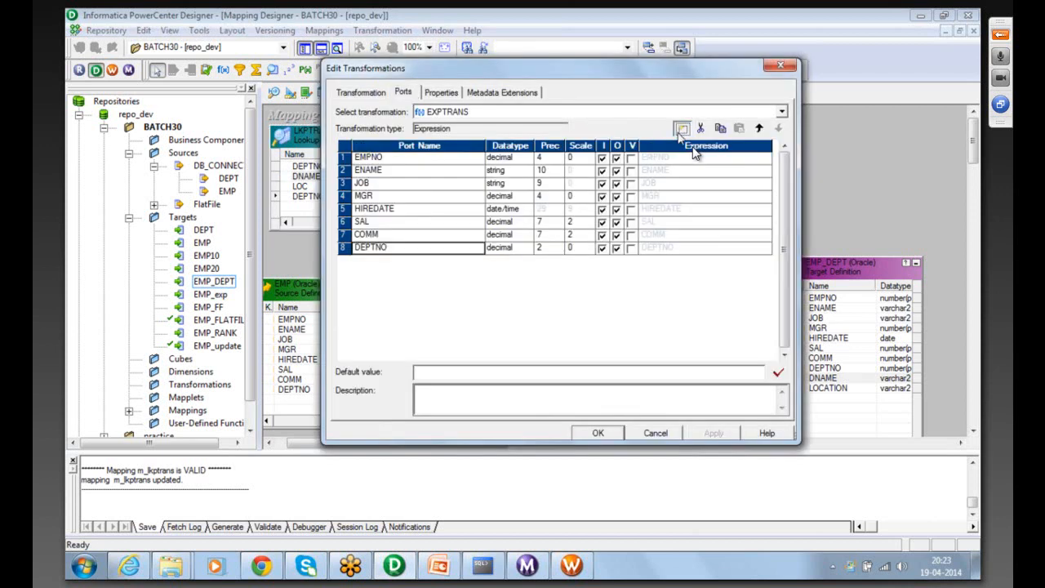
left_click(681, 129)
type("dnas")
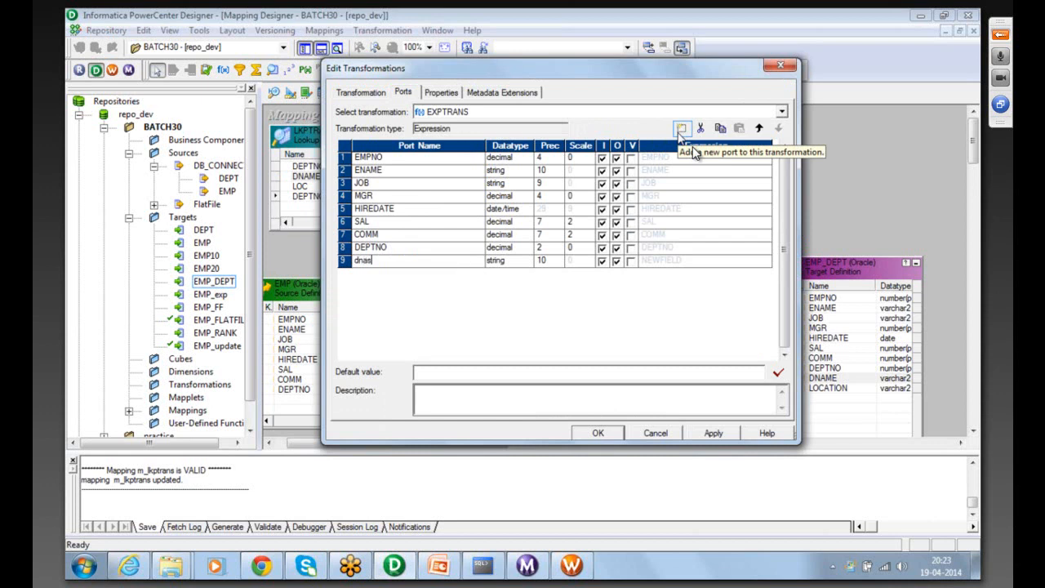
key("BackSpace")
key("BackSpace")
type("ame")
left_click(547, 262)
type("14")
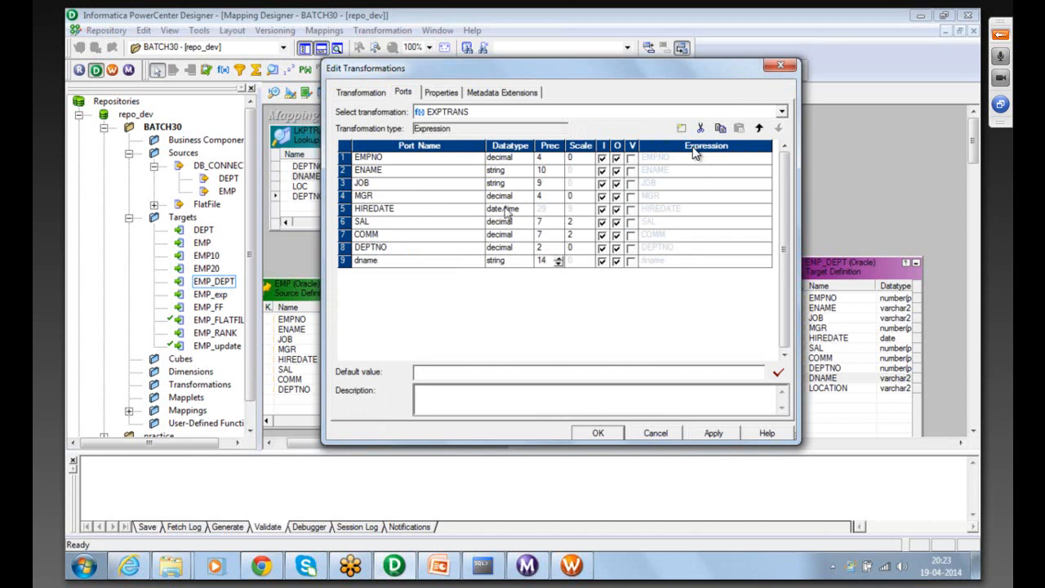
left_click(601, 261)
- Open dname's expression editor, expand Lookups to find LKPTRANS, then cancel without changes
left_click(767, 265)
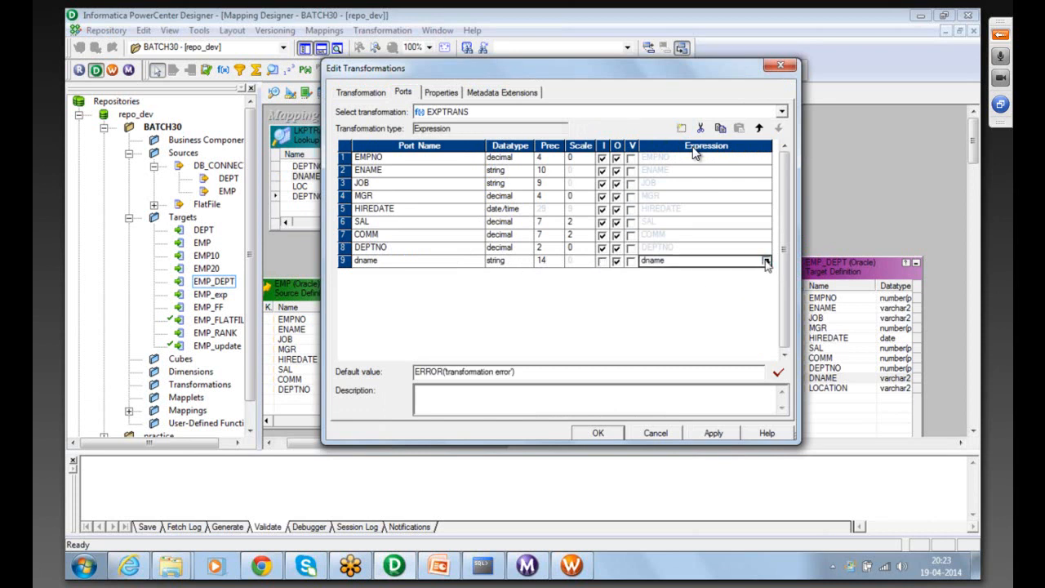
left_click(767, 261)
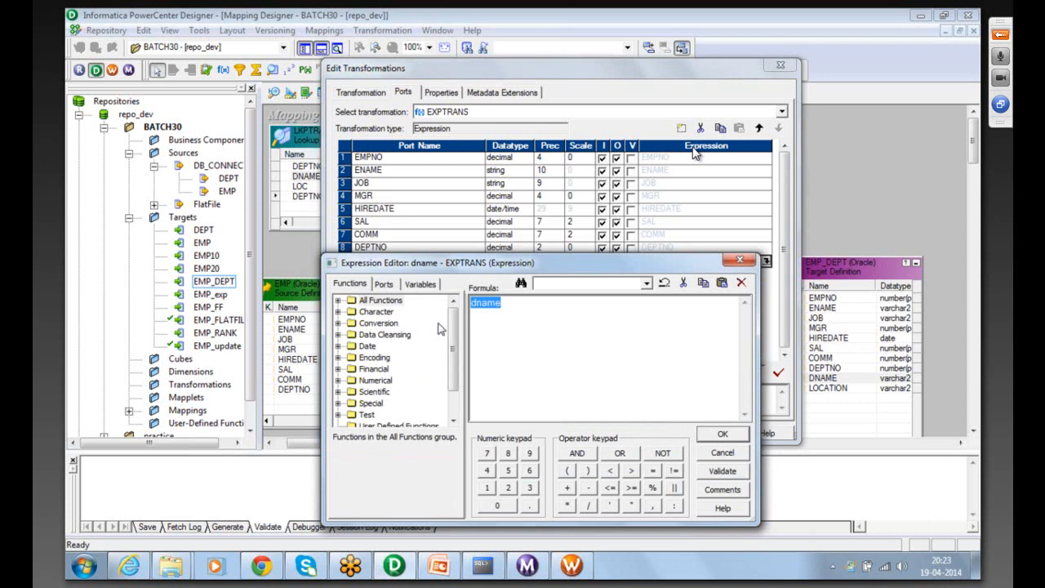
scroll(451, 351, "down", 1)
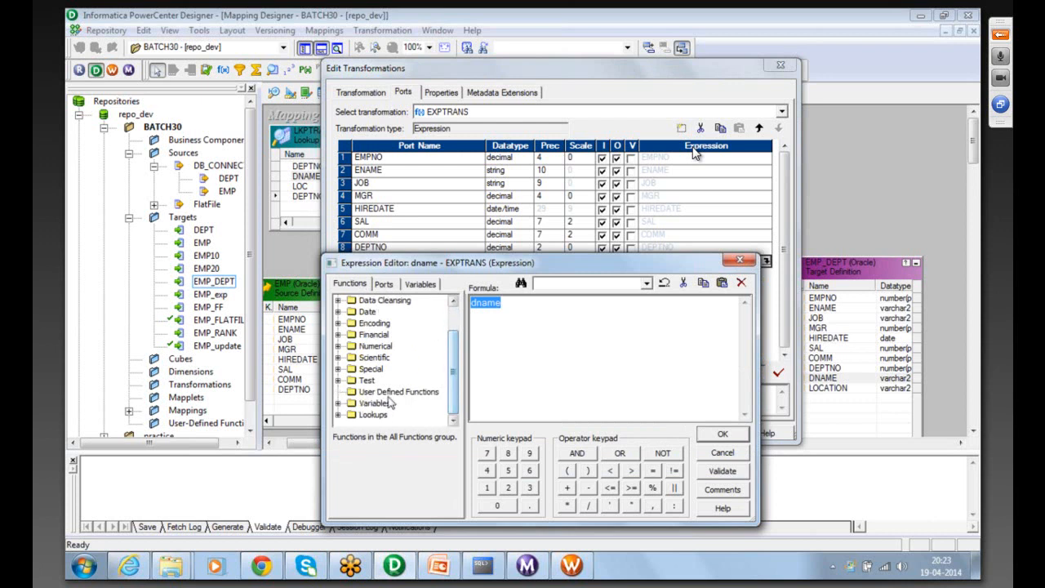
left_click(338, 414)
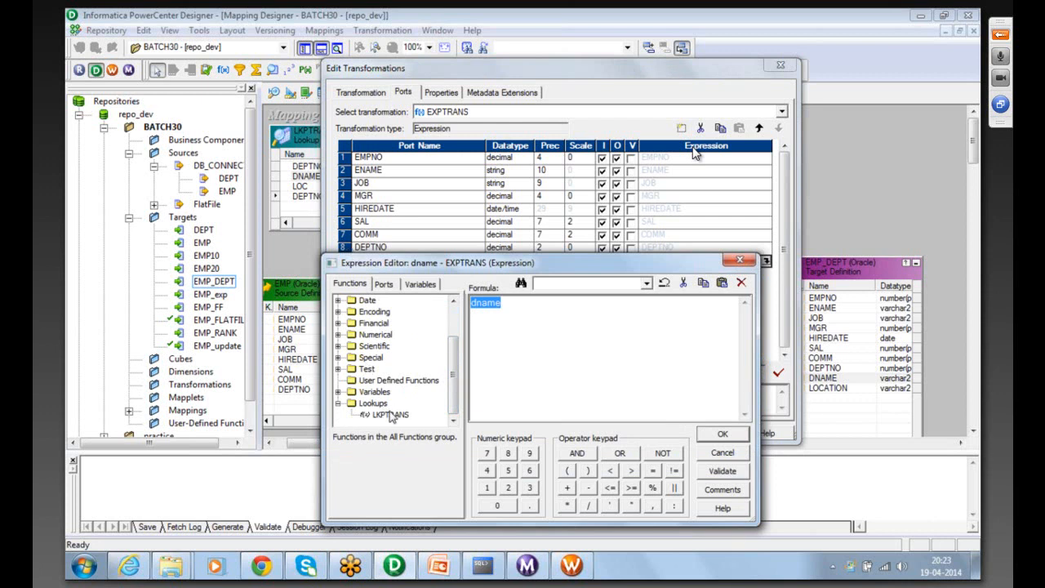
left_click(709, 457)
- Rename the LKPTRANS lookup transformation to LKP_unconnected
left_click(599, 432)
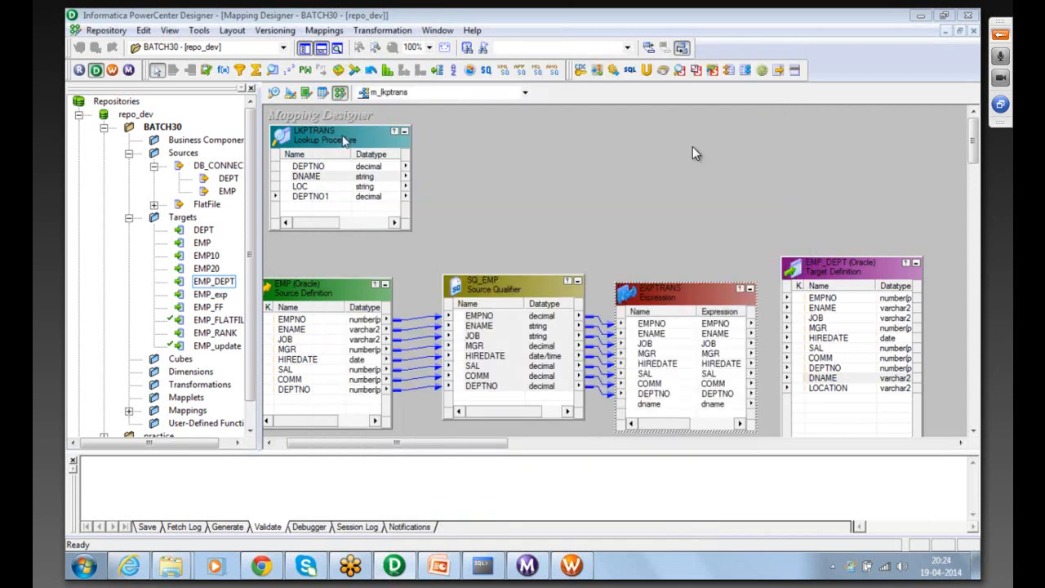
right_click(343, 141)
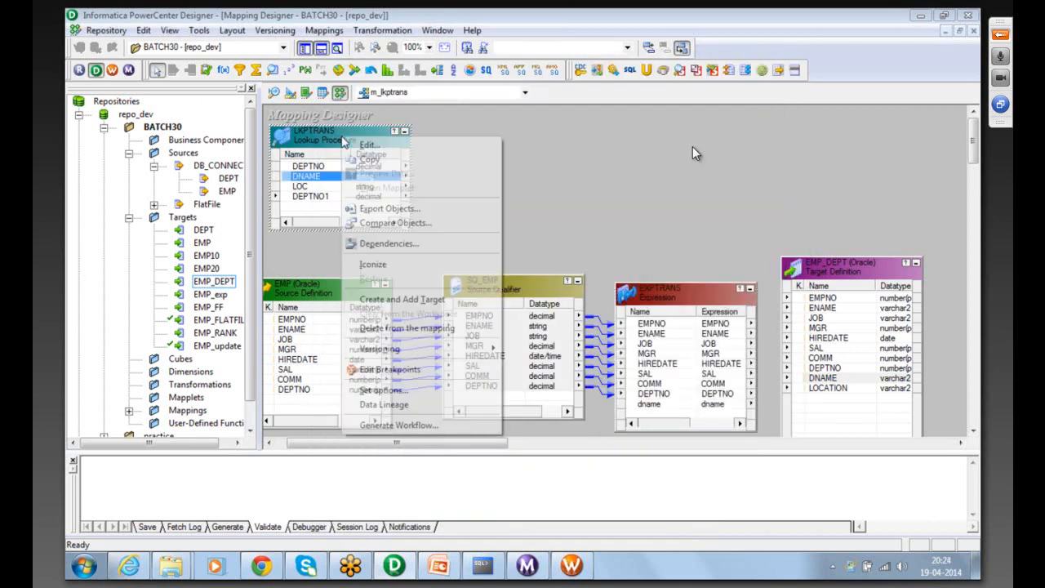
left_click(353, 145)
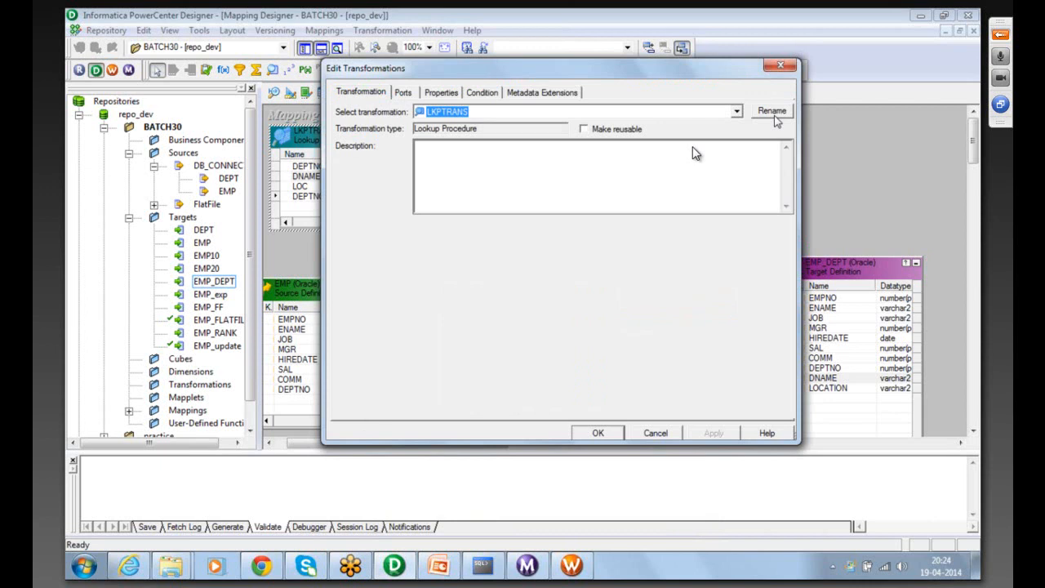
left_click(772, 111)
type("LKP")
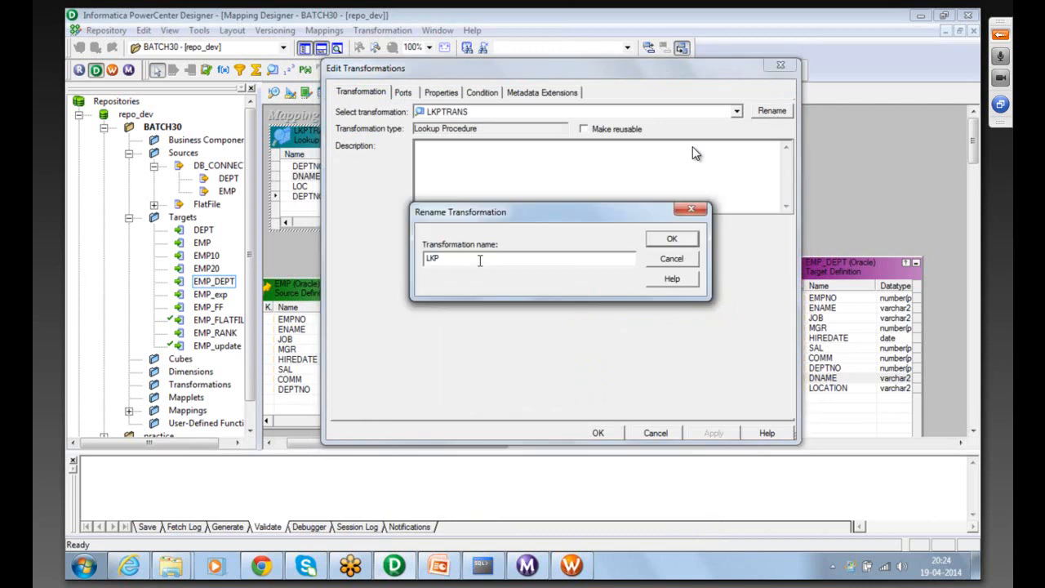
type("_unconnected")
left_click(671, 240)
left_click(598, 432)
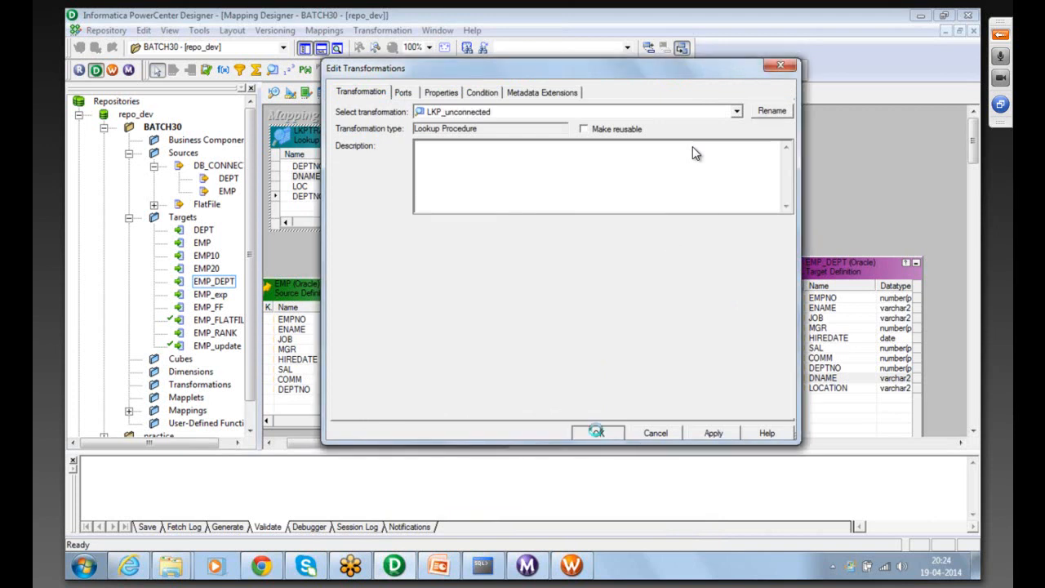
double_click(665, 286)
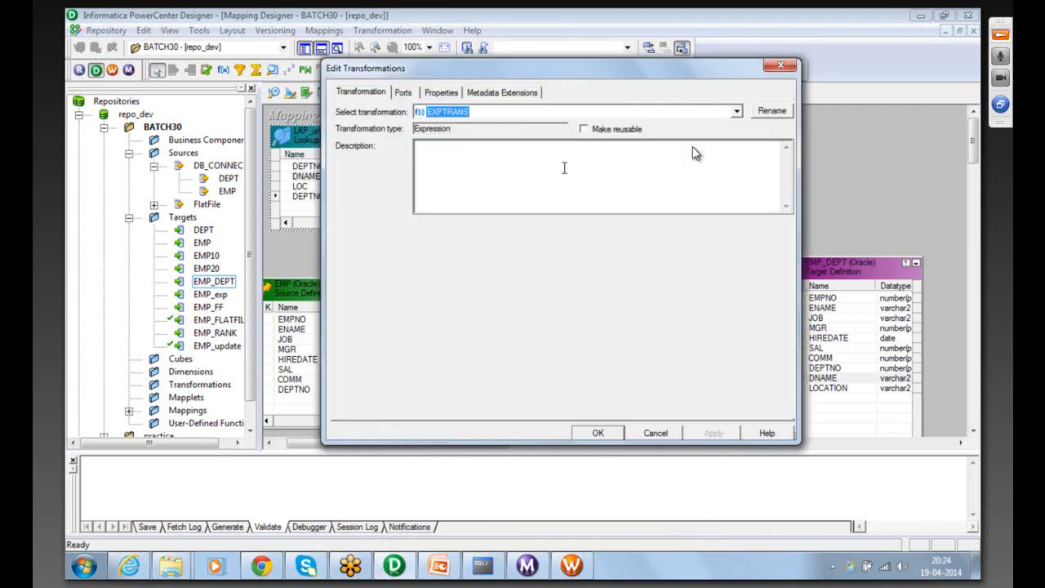
- Save the m_lkptrans mapping and reopen the EXPTRANS ports list
left_click(780, 65)
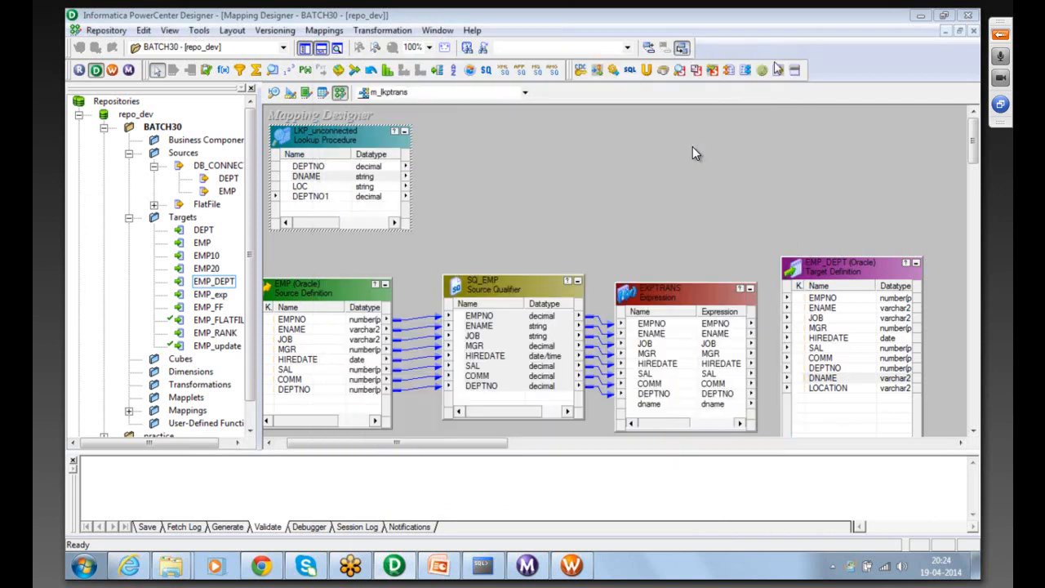
key("ctrl+s")
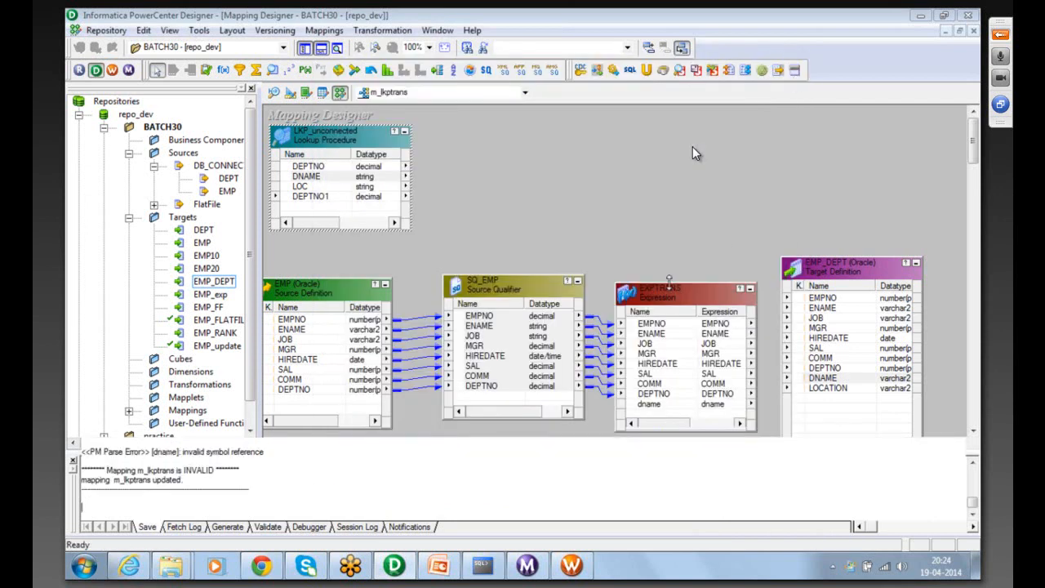
double_click(669, 287)
left_click(412, 93)
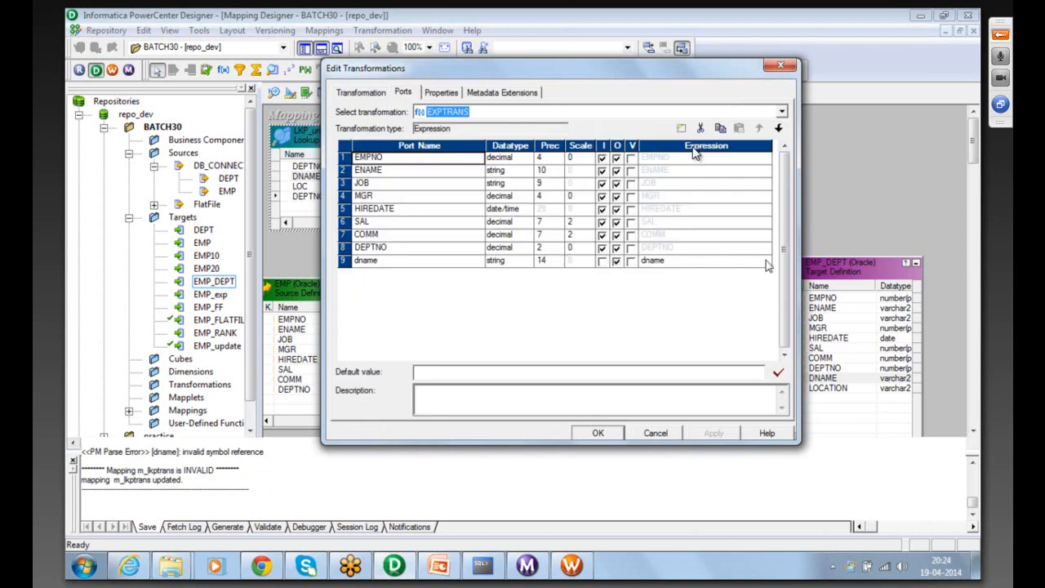
- Set dname's expression to :LKP.LKP_UNCONNECTED(DEPTNO) using the Lookups and Ports lists
left_click(767, 263)
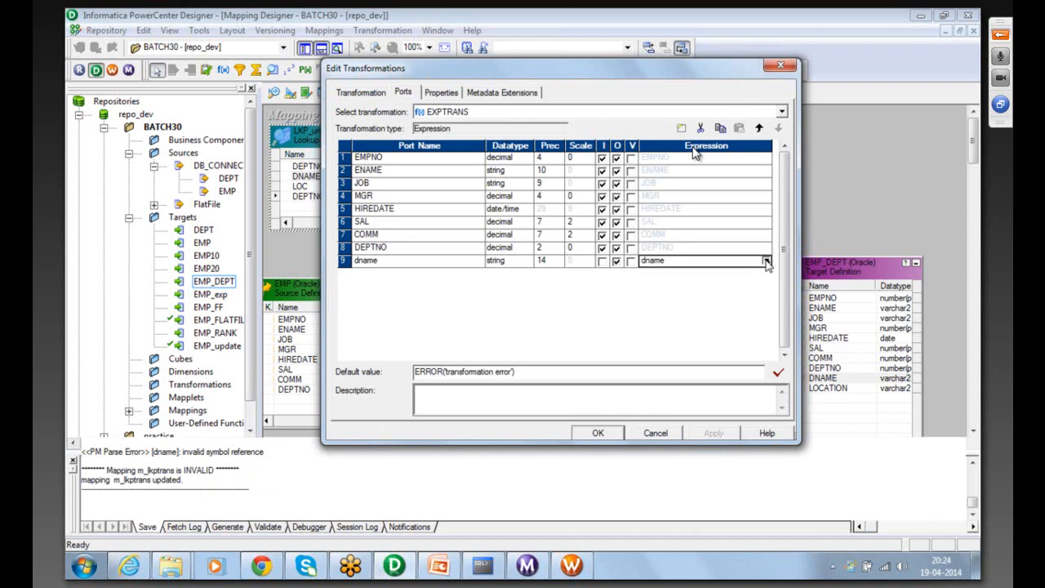
left_click(768, 261)
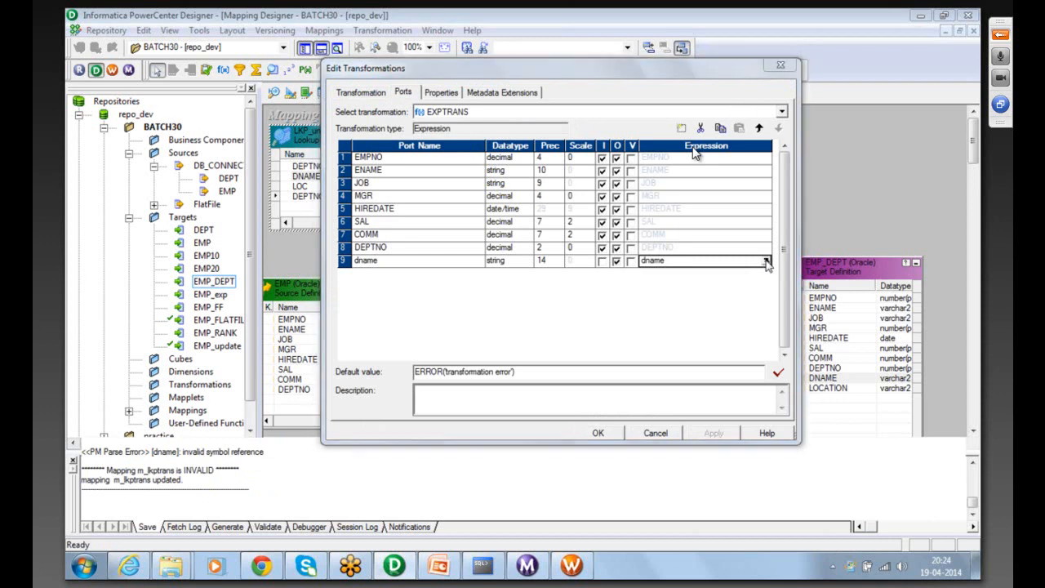
left_click_drag(454, 341, 454, 386)
double_click(402, 416)
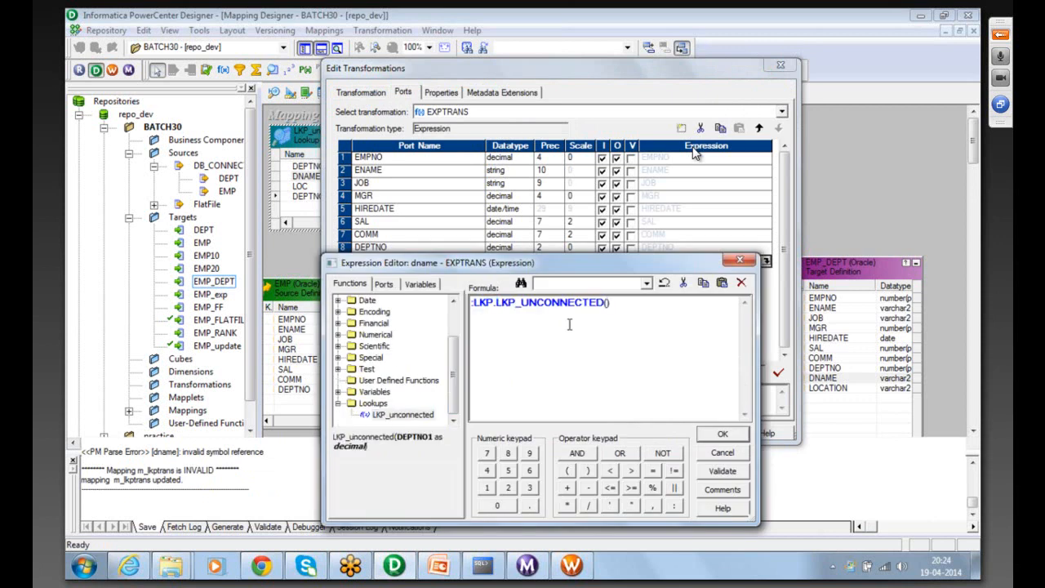
left_click(383, 285)
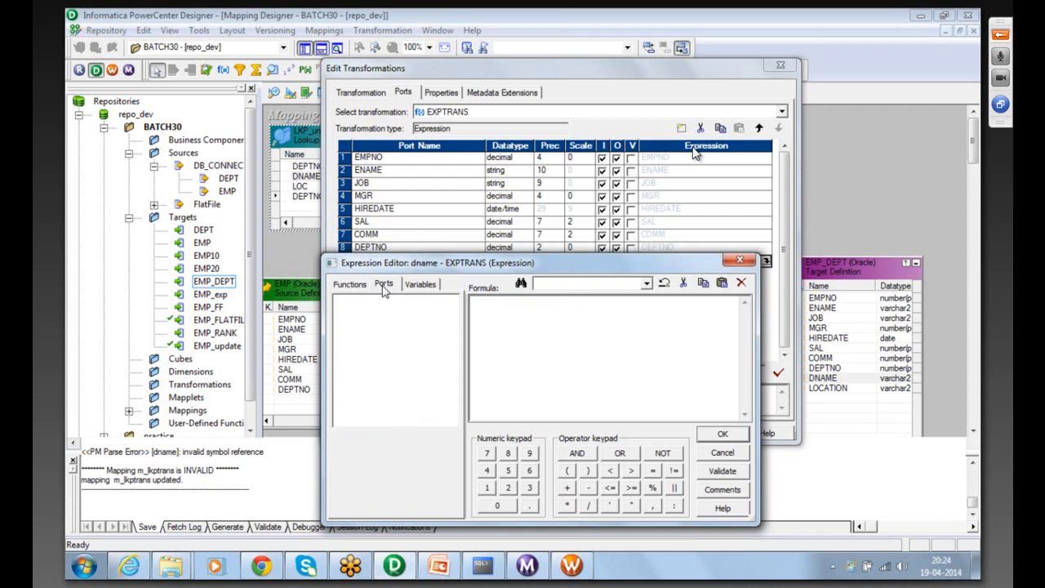
double_click(387, 392)
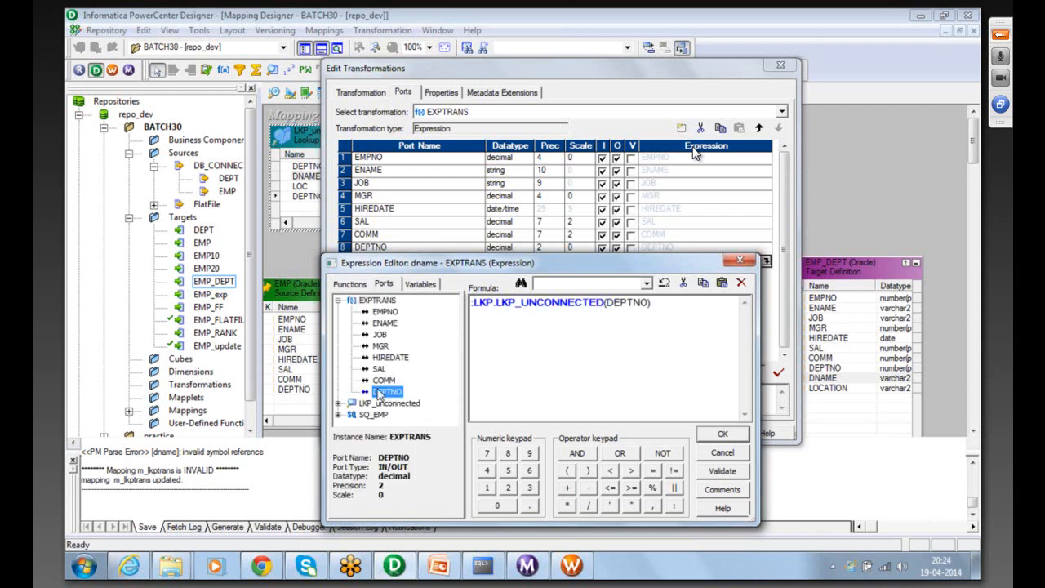
left_click(717, 435)
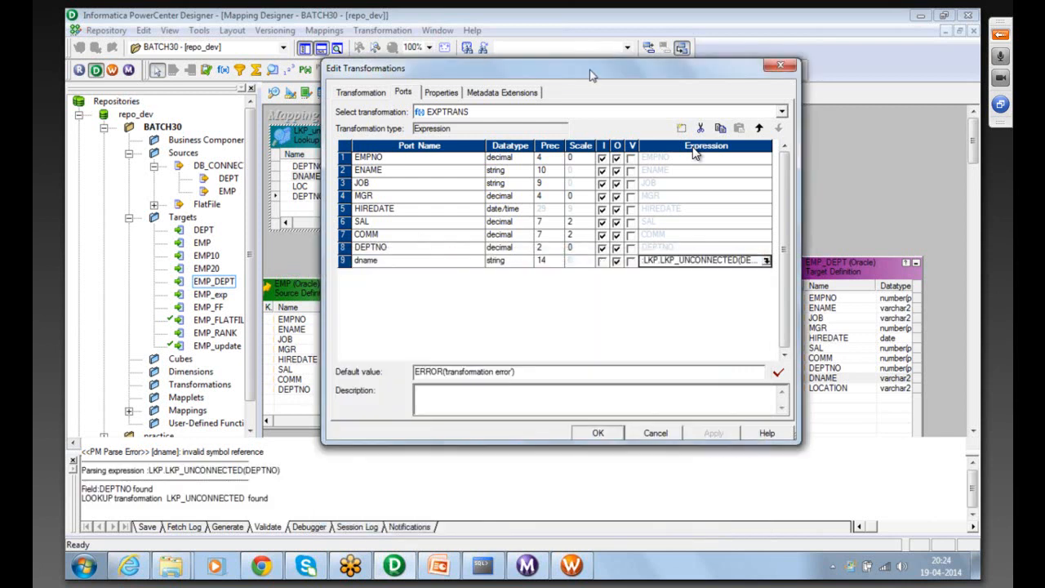
- Select the dname port row and apply the EXPTRANS port changes
left_click_drag(611, 73, 745, 88)
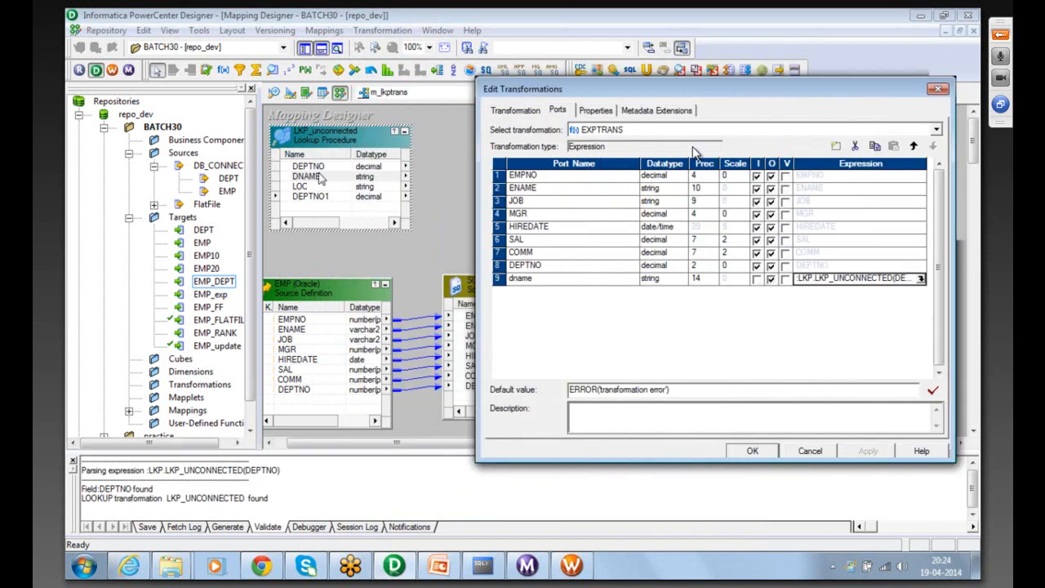
left_click(566, 279)
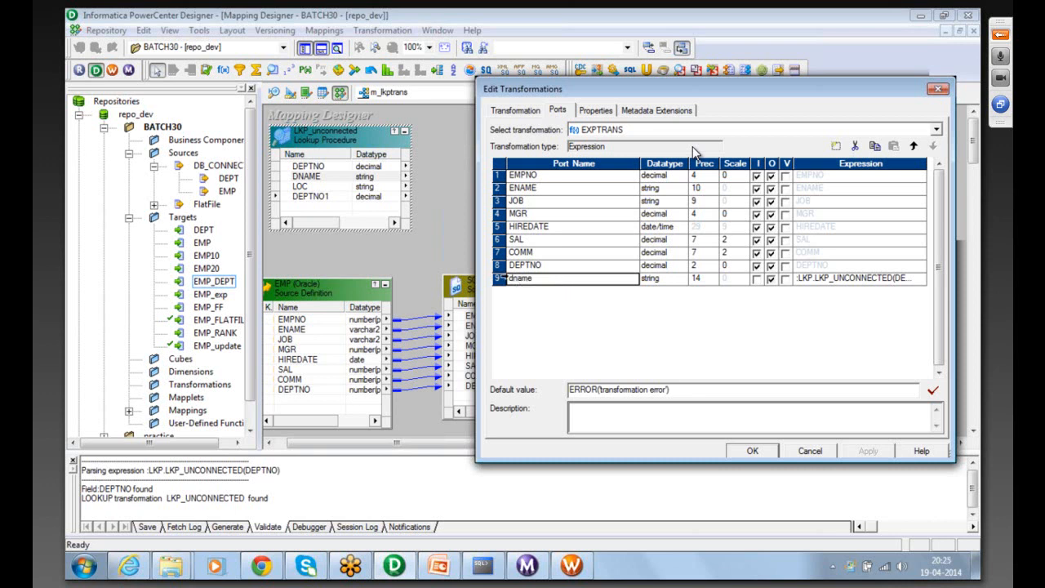
left_click(500, 279)
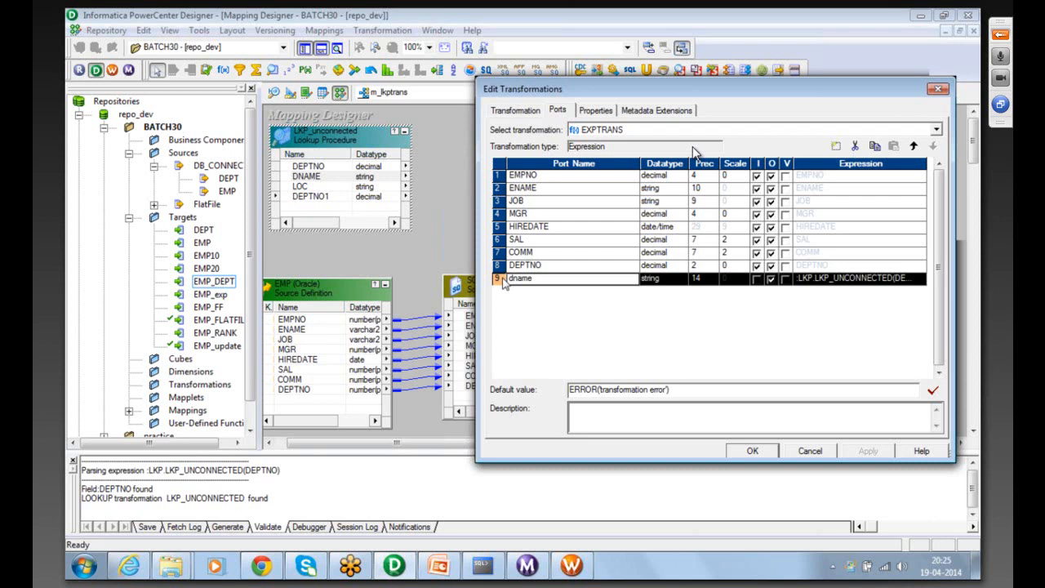
left_click(753, 452)
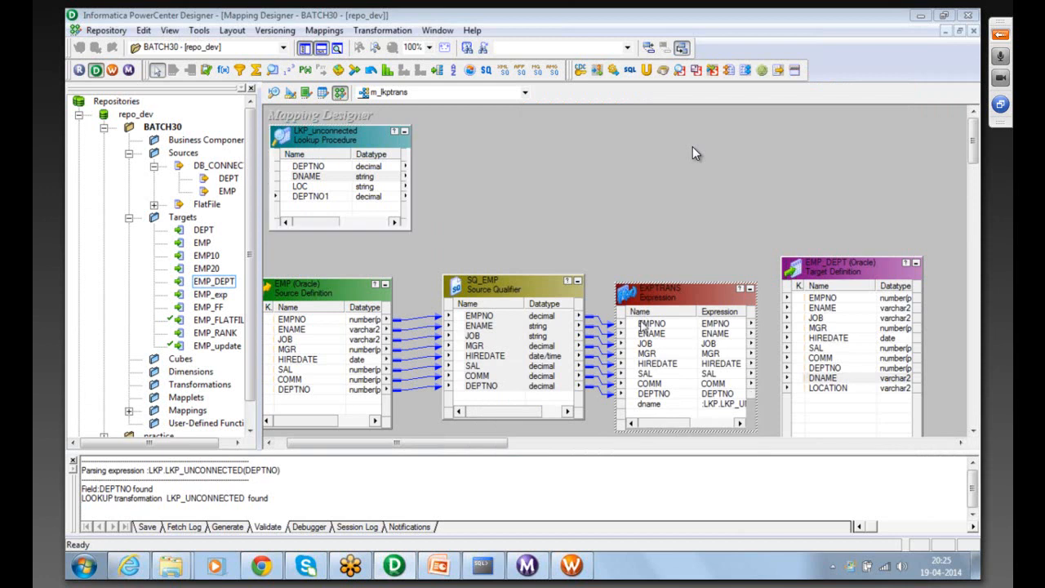
- Link EXPTRANS ports EMPNO through dname to the EMP_DEPT target columns and save
left_click(649, 402, "shift")
left_click_drag(630, 324, 811, 296)
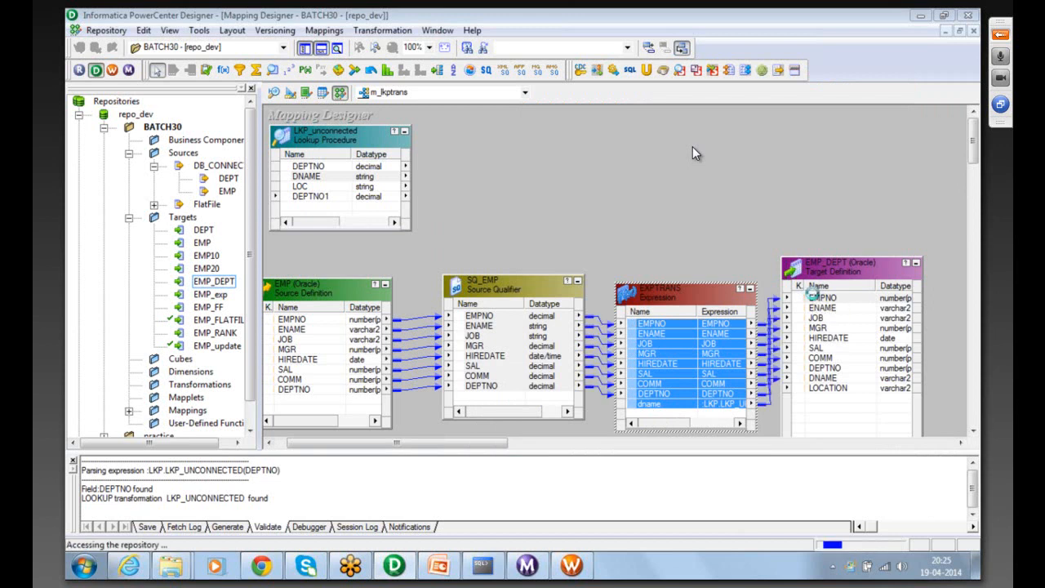
key("ctrl+s")
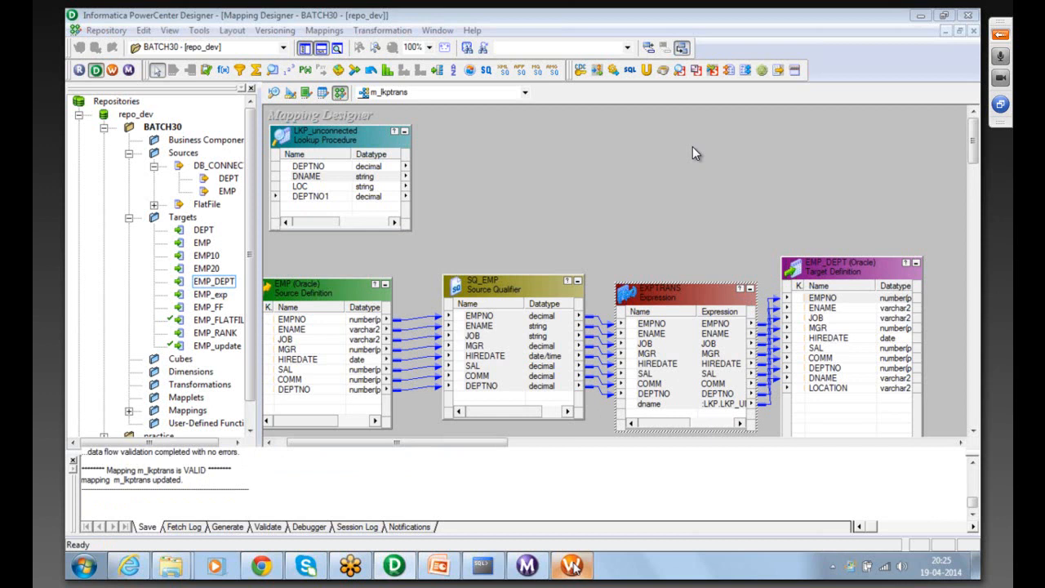
- Start the s_lkp session task in wf_agg from Workflow Manager
left_click(572, 565)
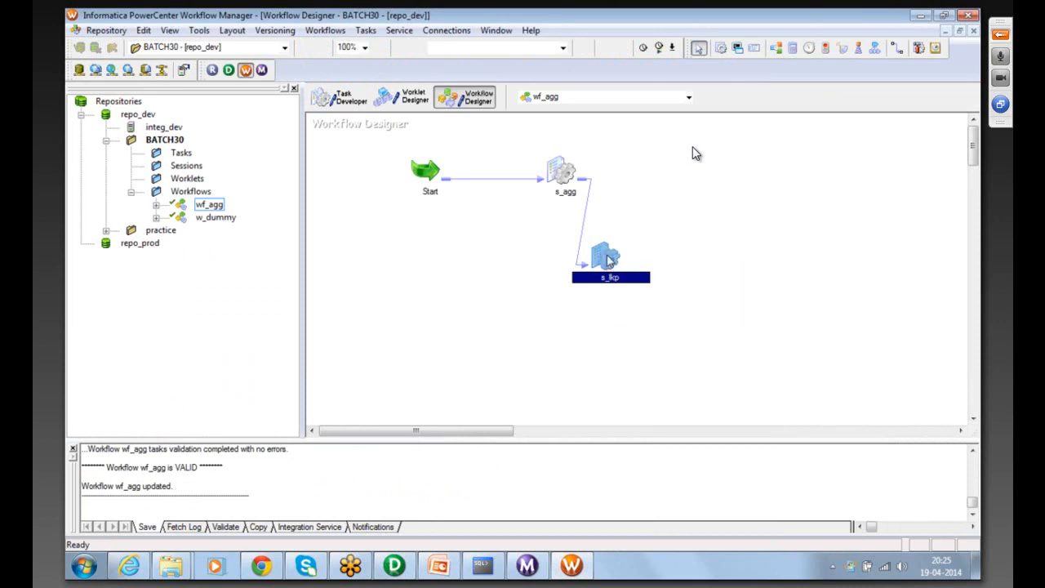
right_click(607, 258)
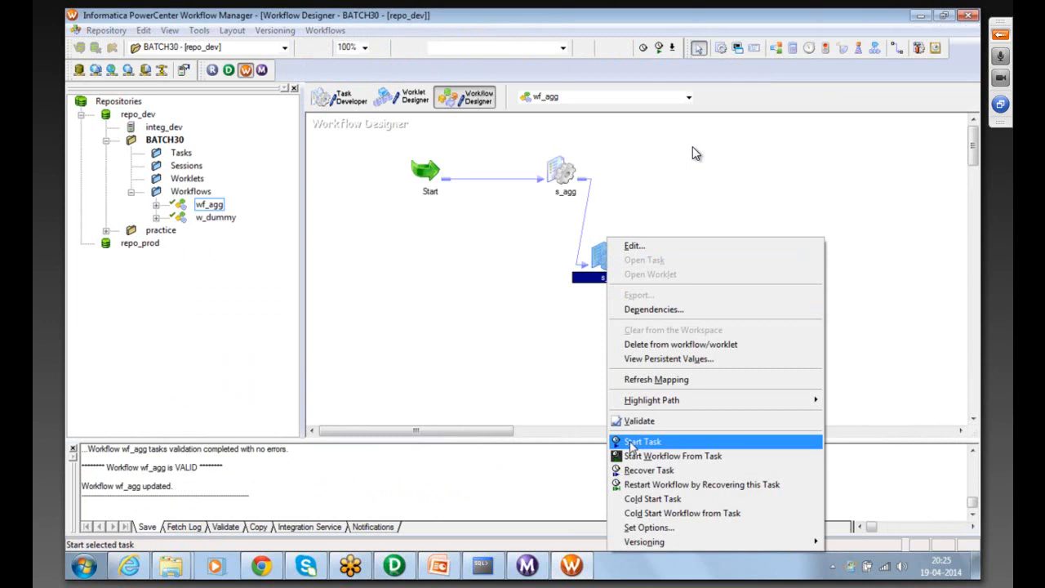
left_click(642, 442)
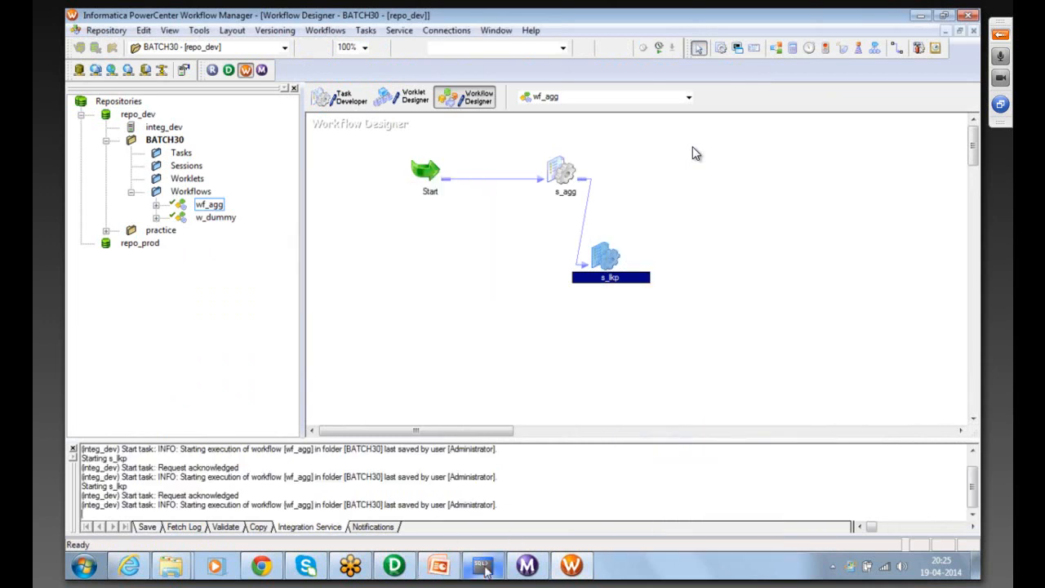
left_click(485, 569)
- Rerun the earlier emp_dept query to check the loaded rows, then return to Designer
key("Up")
key("Up")
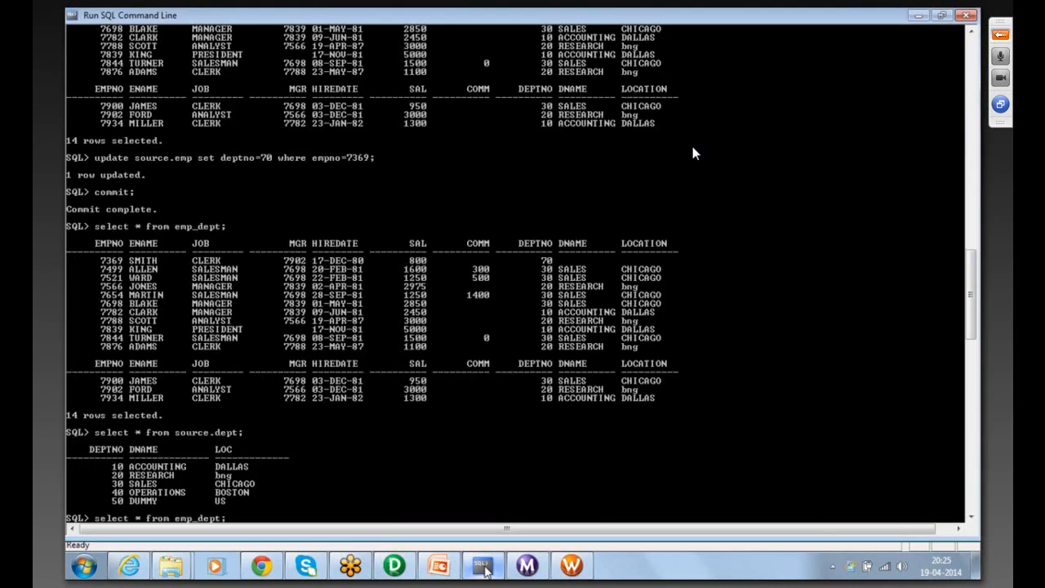
key("Return")
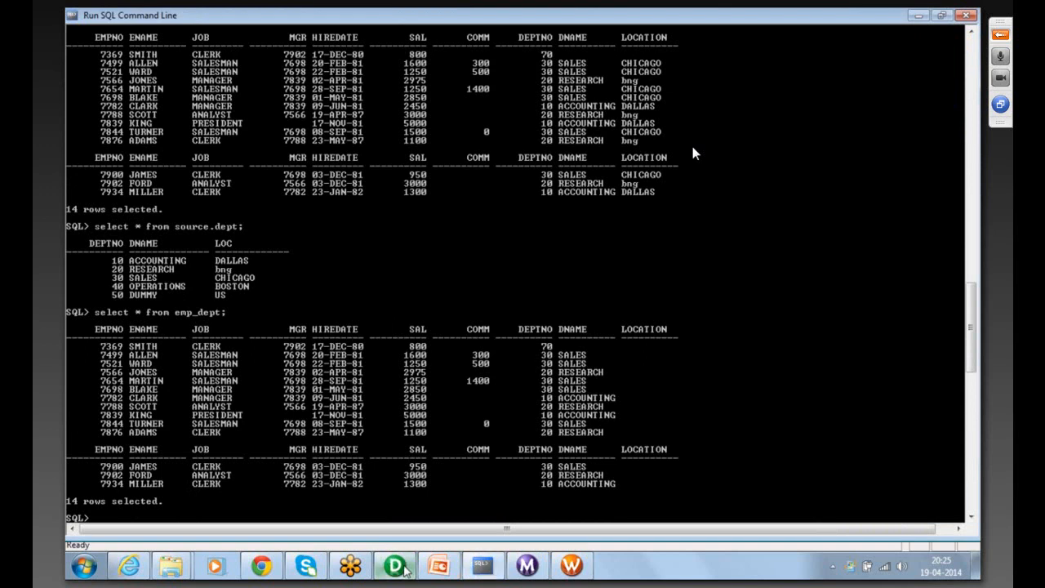
left_click(396, 564)
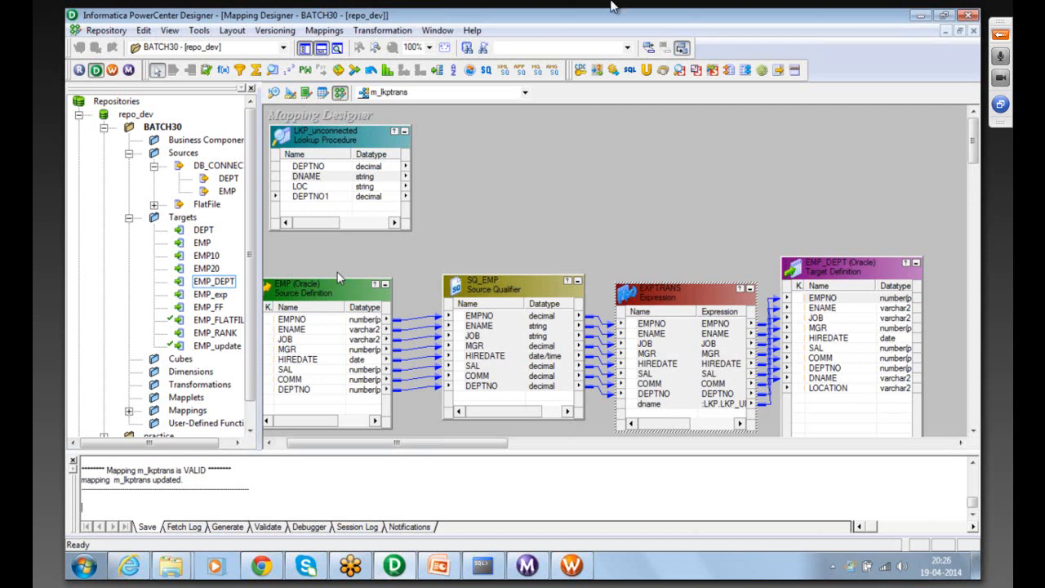
- Leave your GoToMeeting microphone muted and collapse the meeting control panel
left_click(1000, 38)
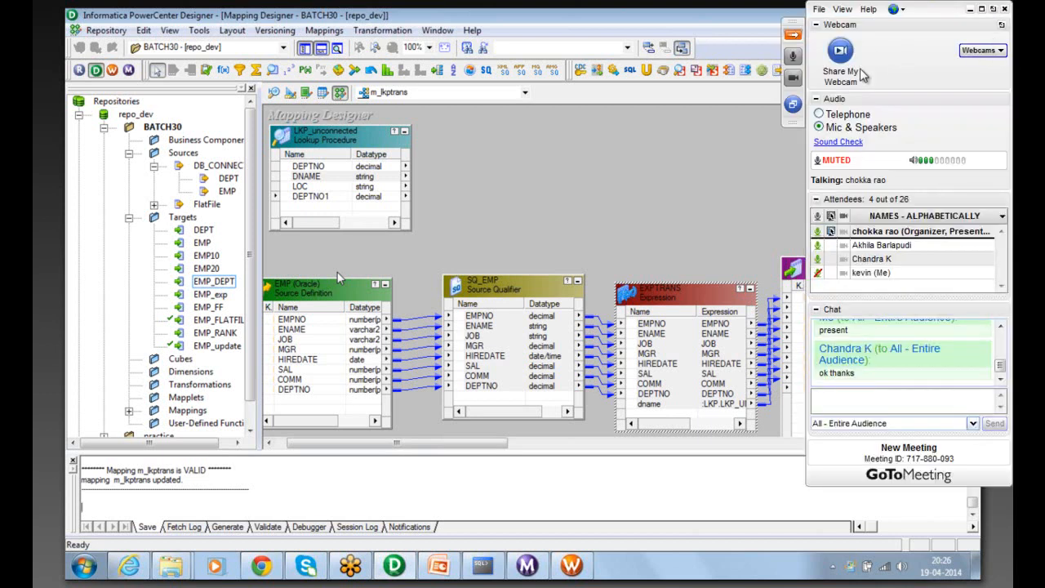
left_click(819, 276)
left_click(818, 276)
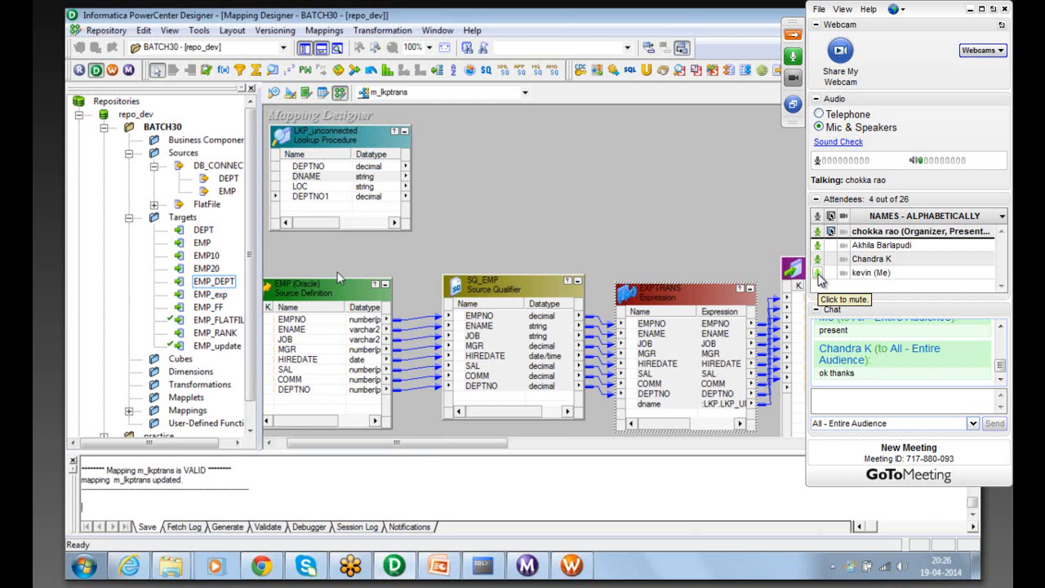
left_click(818, 273)
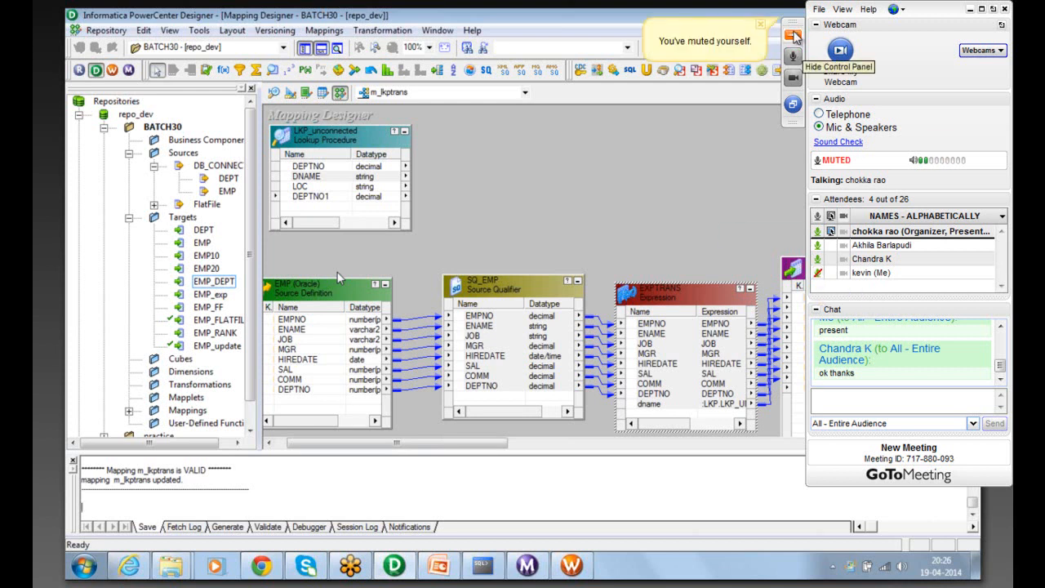
left_click(794, 37)
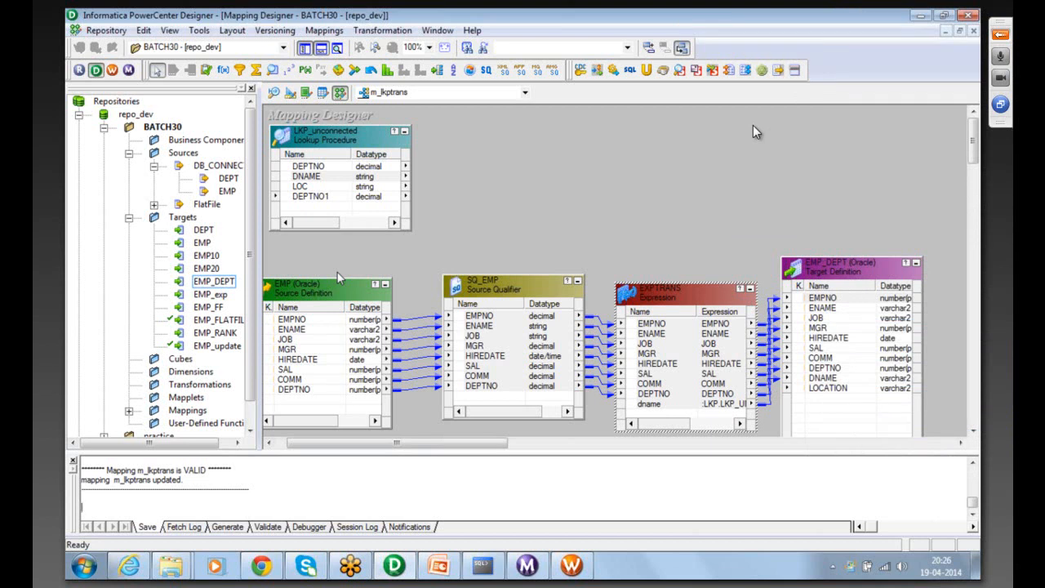
- Review EXPTRANS settings, then move SQ_EMP and EXPTRANS left toward the source
double_click(721, 289)
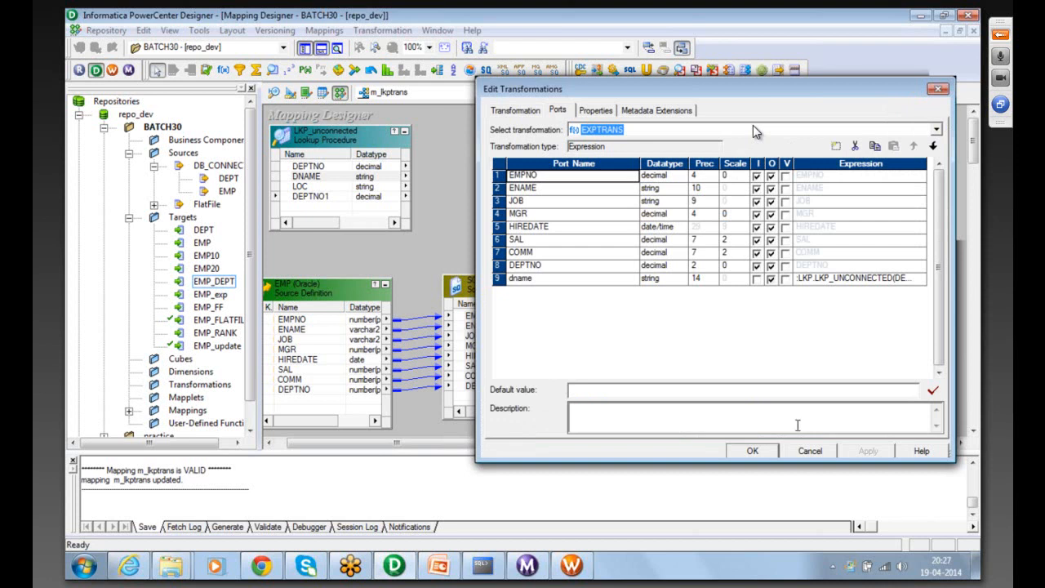
left_click(752, 451)
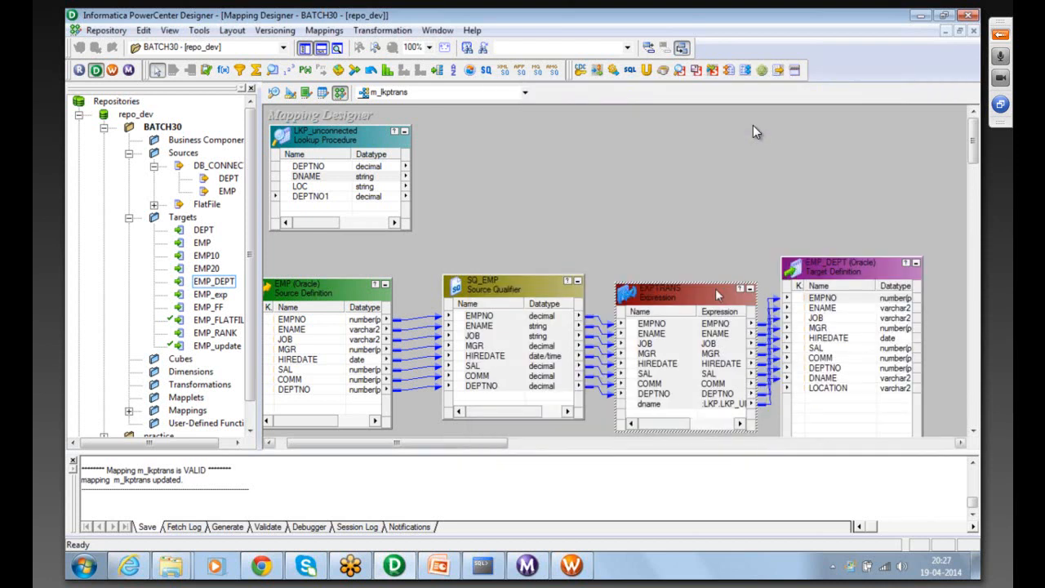
left_click(504, 287)
left_click_drag(505, 288, 462, 297)
left_click_drag(632, 296, 558, 308)
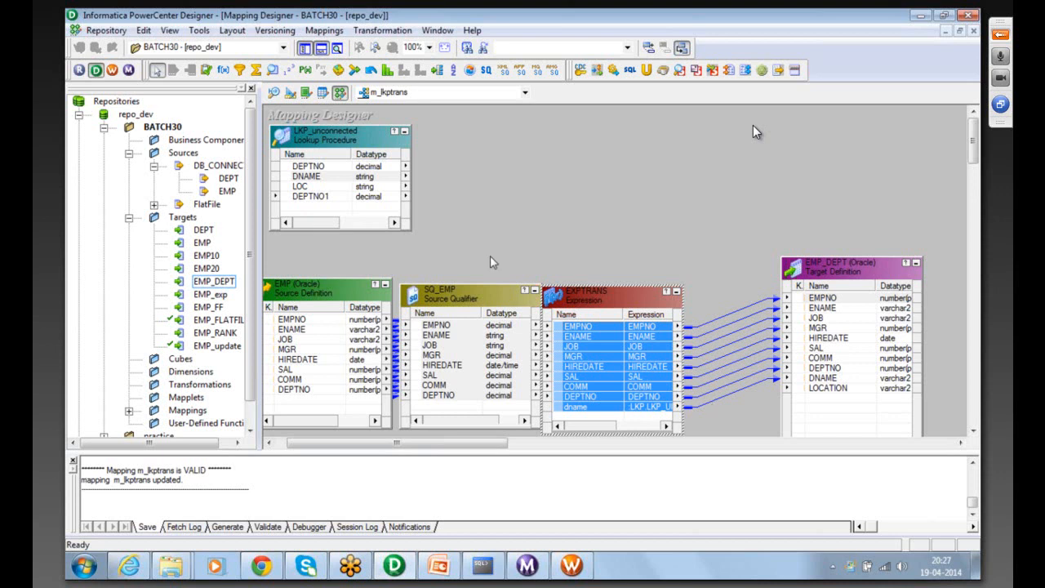
- Review the LKP_unconnected lookup's ports, then bring up EXPTRANS's Ports tab
double_click(341, 178)
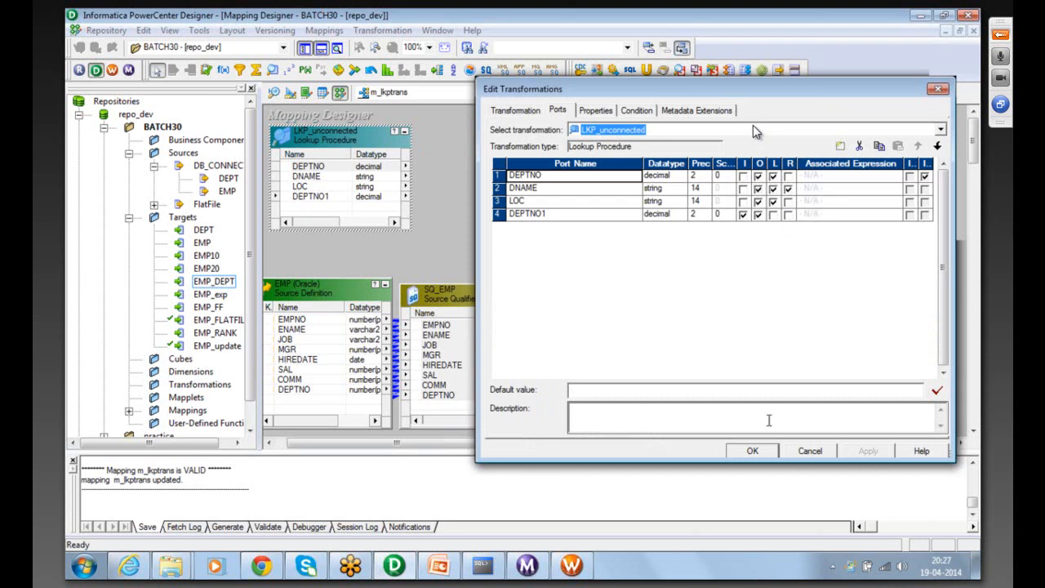
left_click(753, 451)
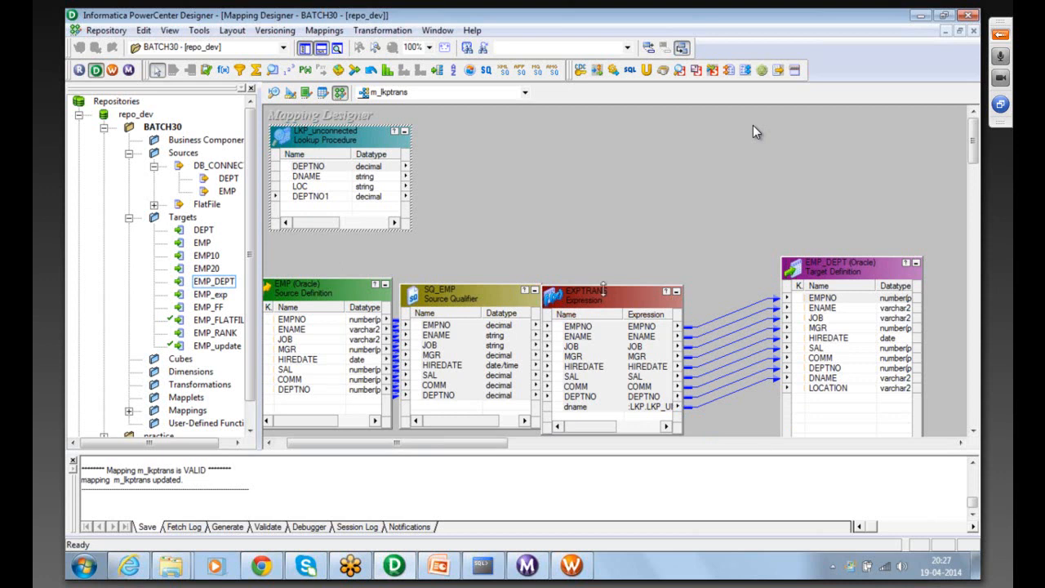
left_click(604, 292)
left_click(555, 113)
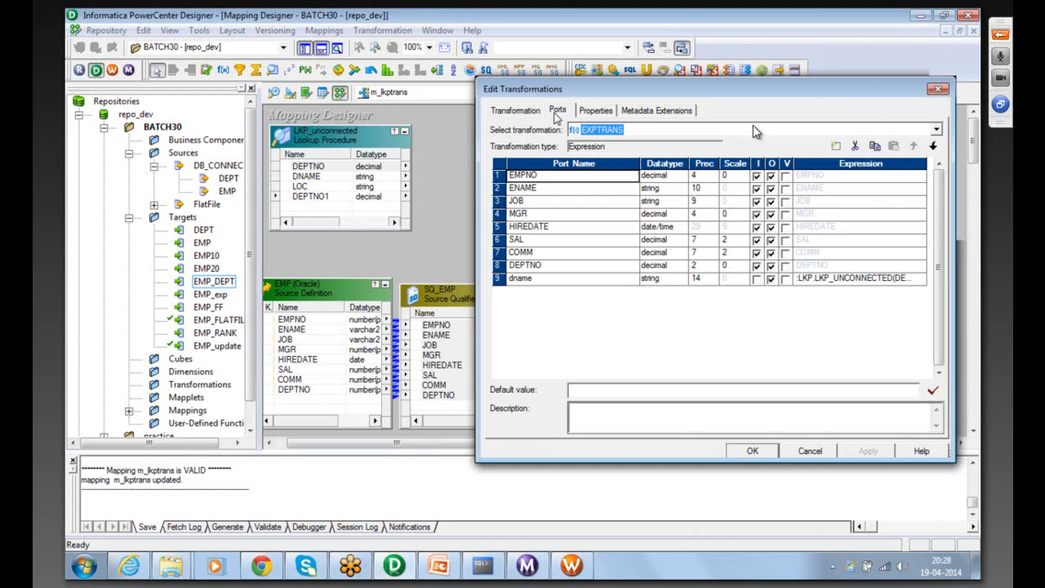
- Change dname's expression to iif(deptno=10, :LKP.LKP_UNCONNECTED(DEPTNO), 'iiiii') and apply it
left_click(925, 281)
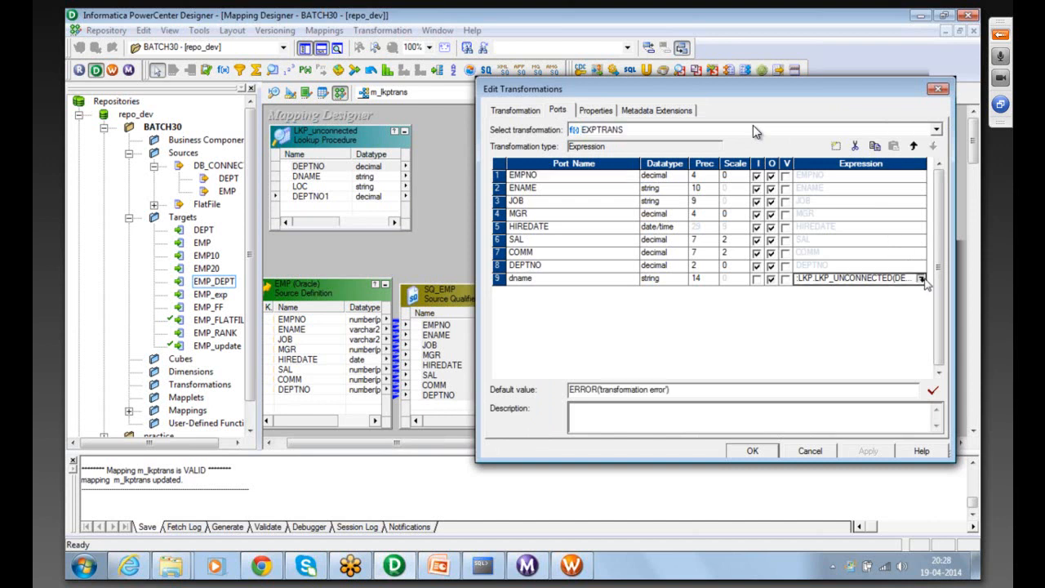
left_click(922, 280)
type("iif(deptno")
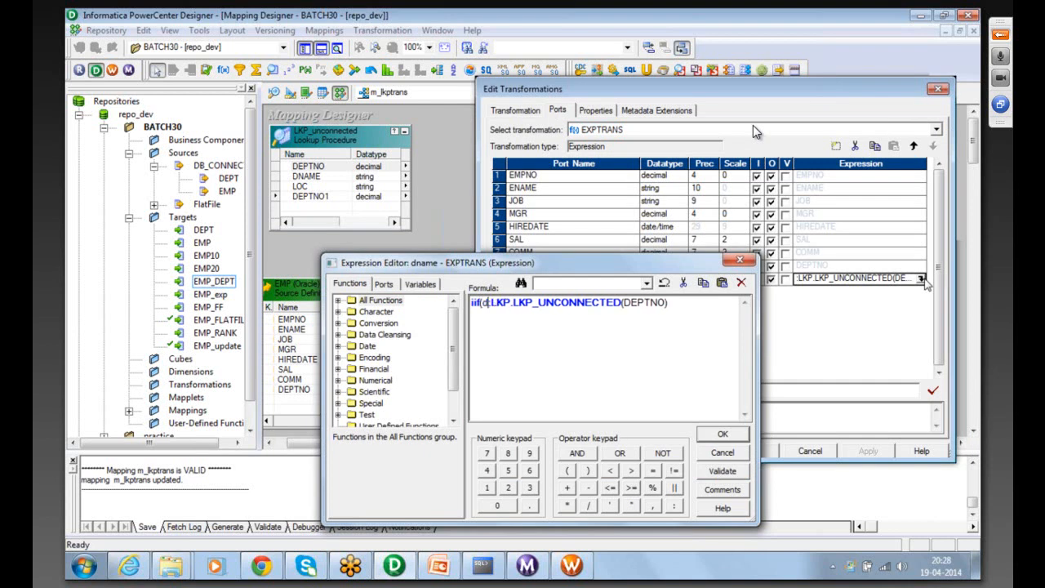
type("=10")
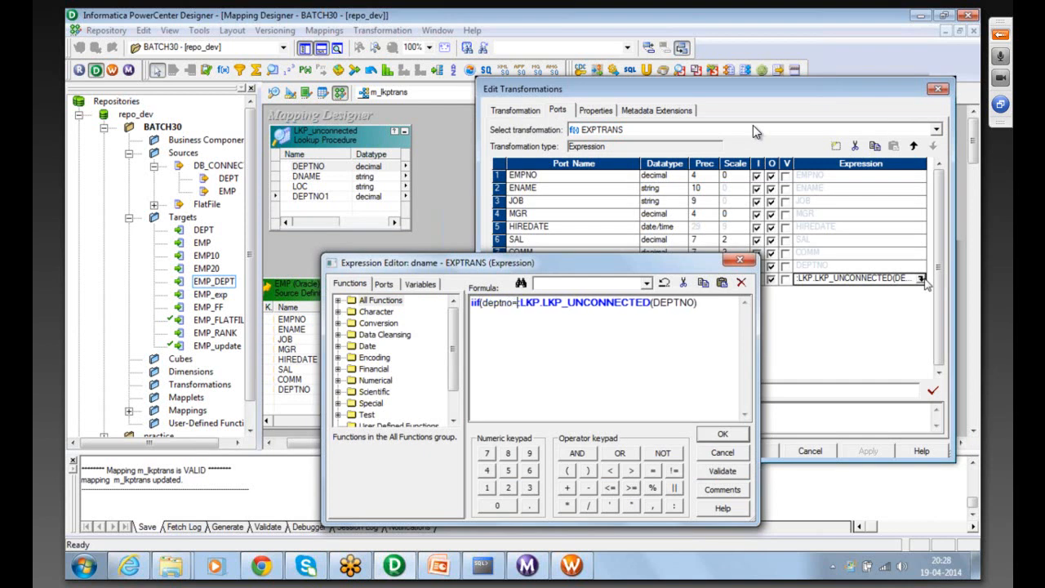
type(",")
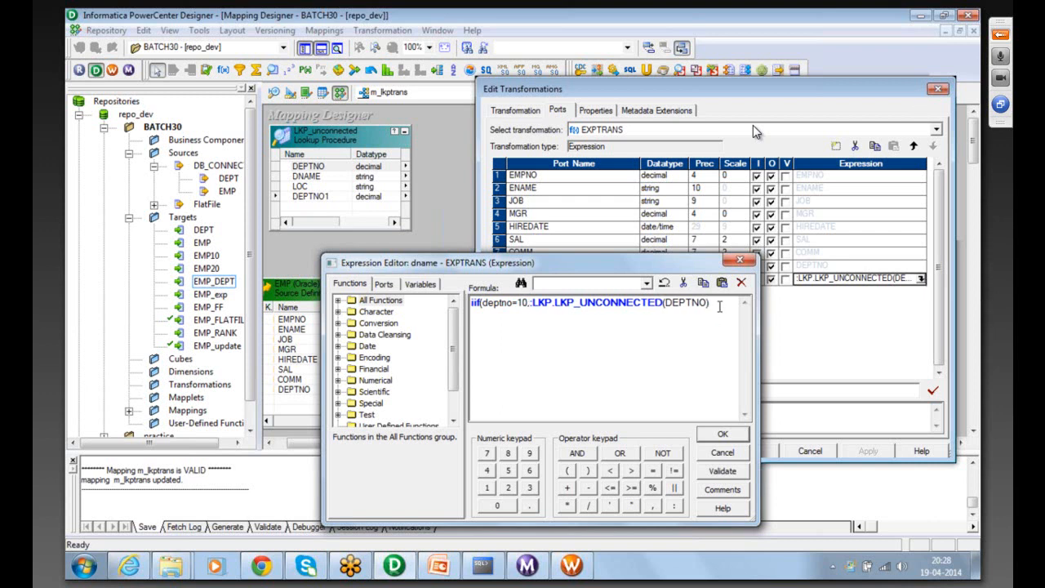
type("'nil')")
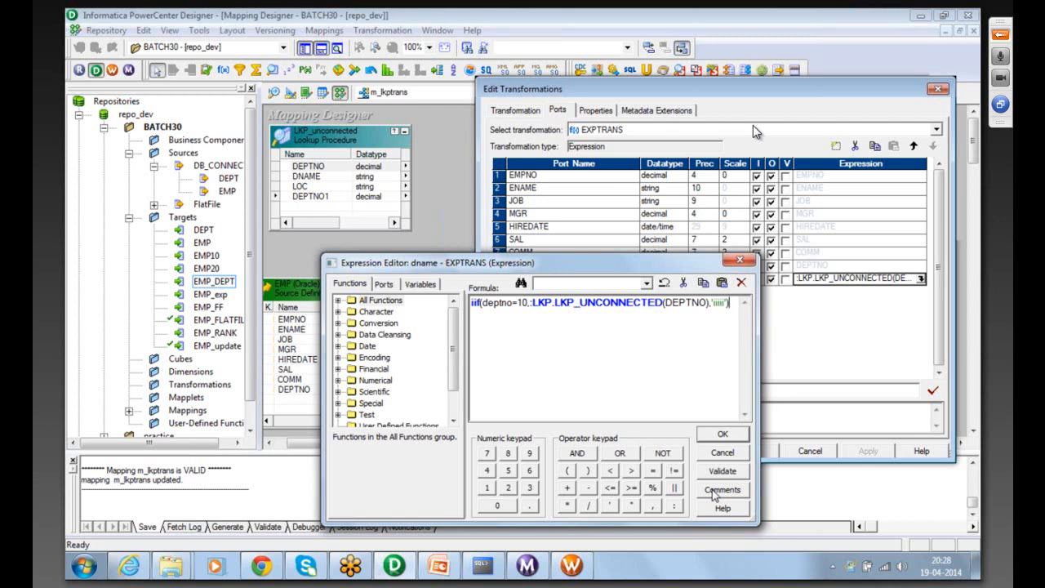
left_click(721, 435)
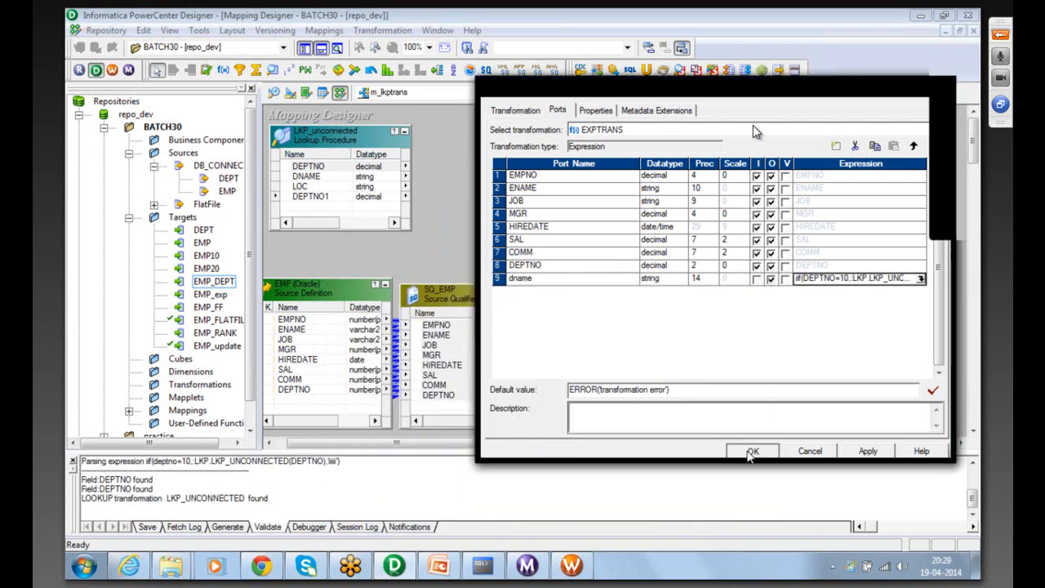
left_click(751, 451)
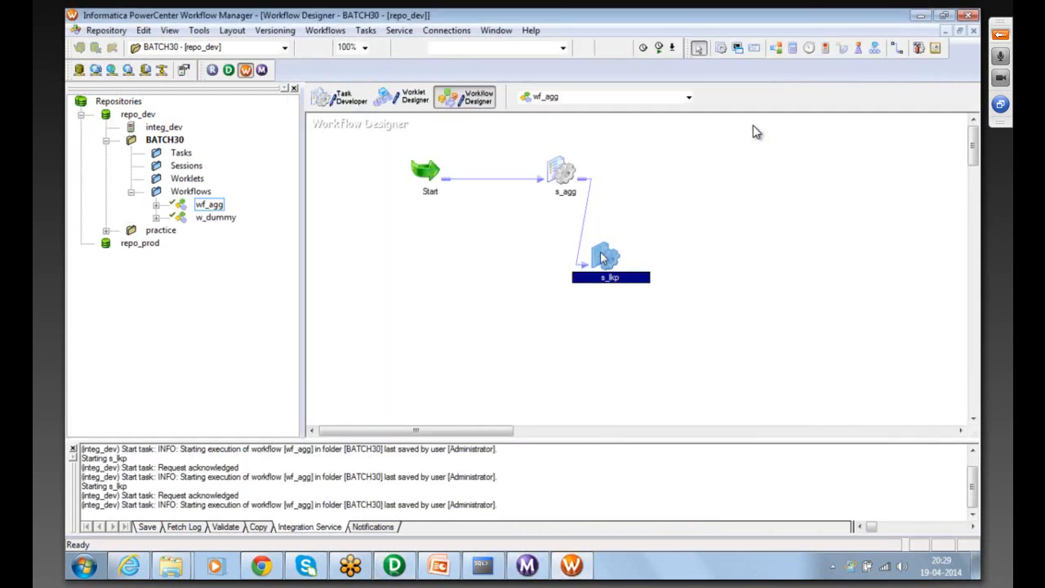
- Refresh the s_lkp session's mapping and save the wf_agg workflow
right_click(601, 256)
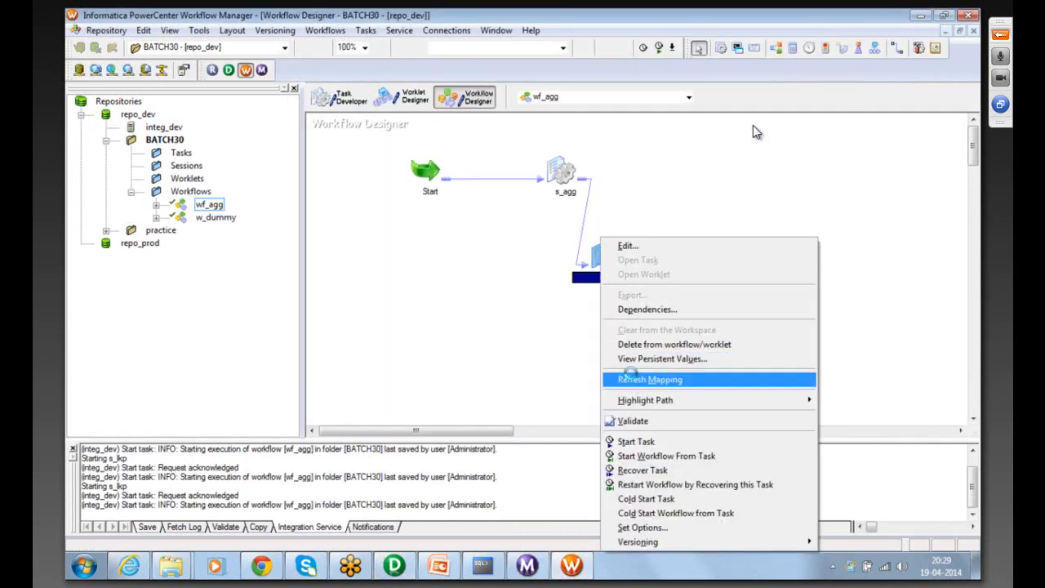
left_click(633, 378)
key("ctrl+s")
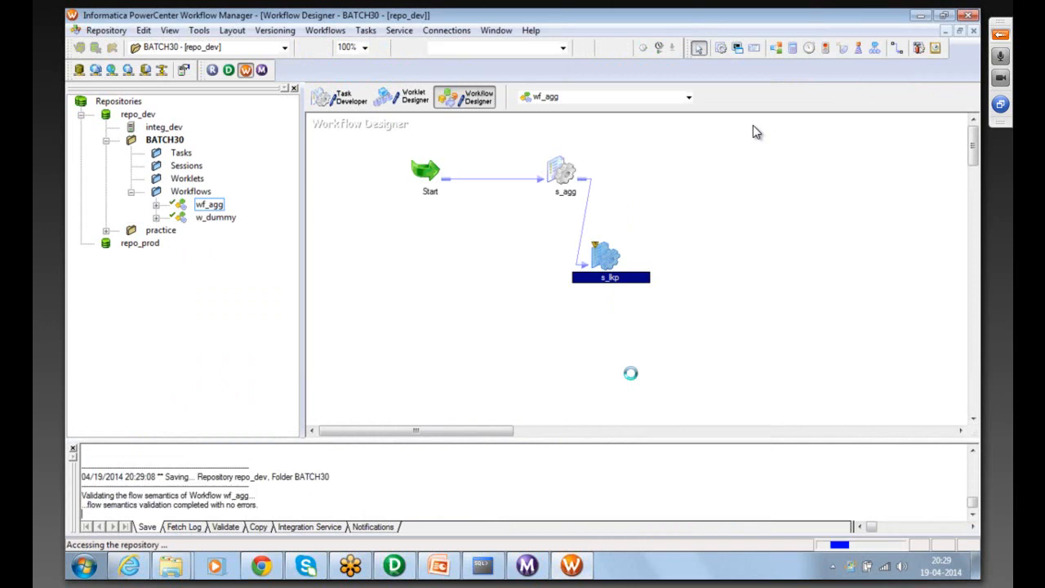
- Start the s_lkp task again and follow the run in Workflow Monitor
right_click(604, 247)
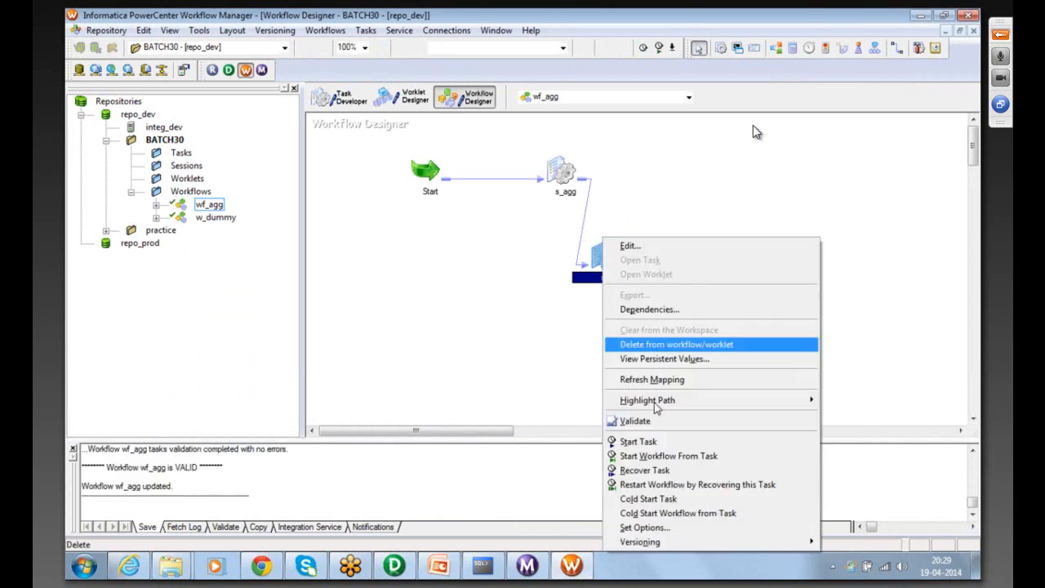
left_click(614, 441)
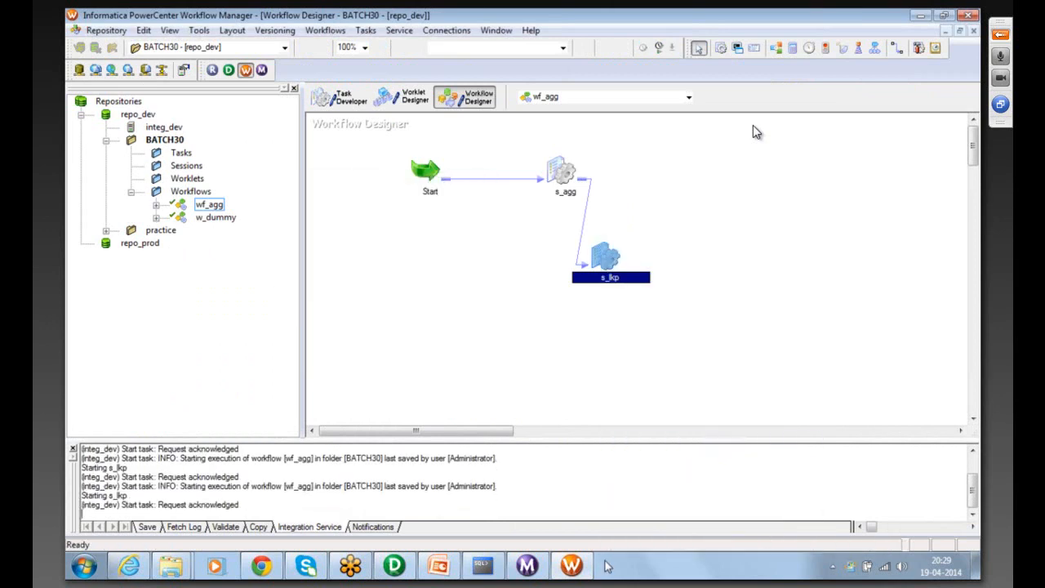
left_click(527, 567)
mouse_move(480, 569)
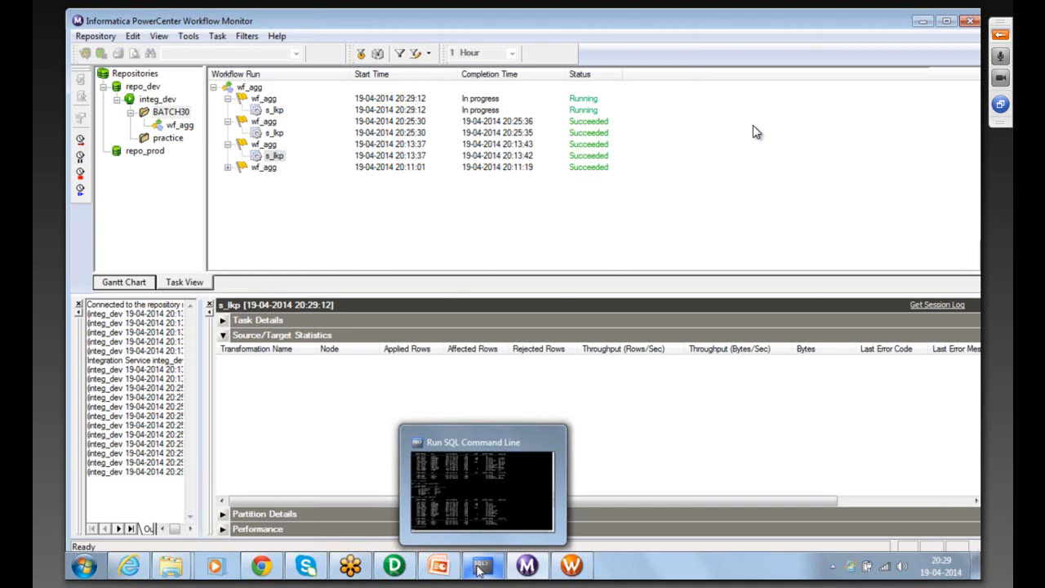
- Switch to SQL*Plus and rerun the emp_dept query to check the DNAME values
left_click(480, 569)
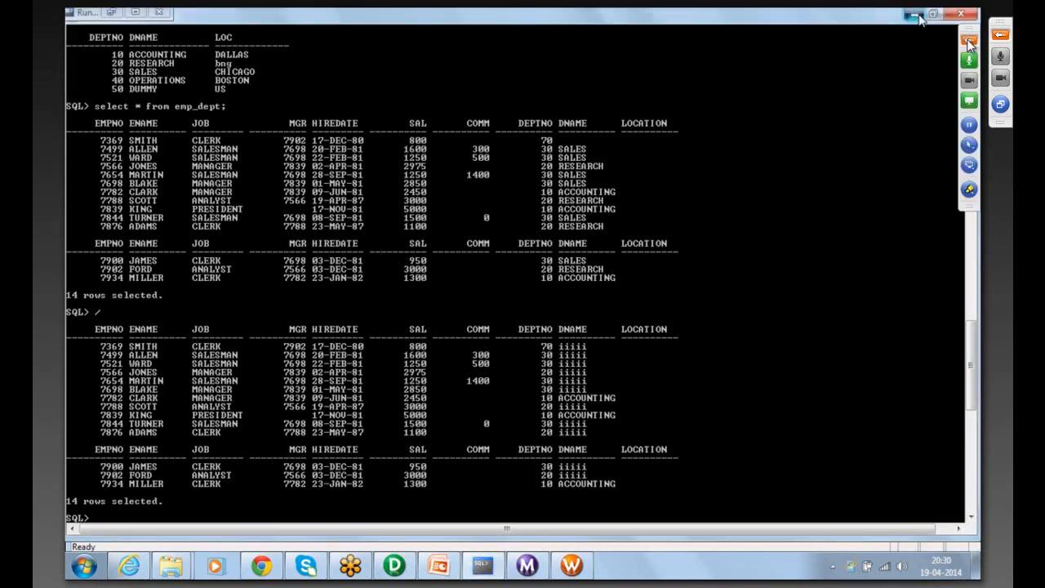
- Return to the m_lkptrans mapping and reposition LKP_unconnected and SQ_EMP on the canvas
left_click(394, 560)
left_click(395, 558)
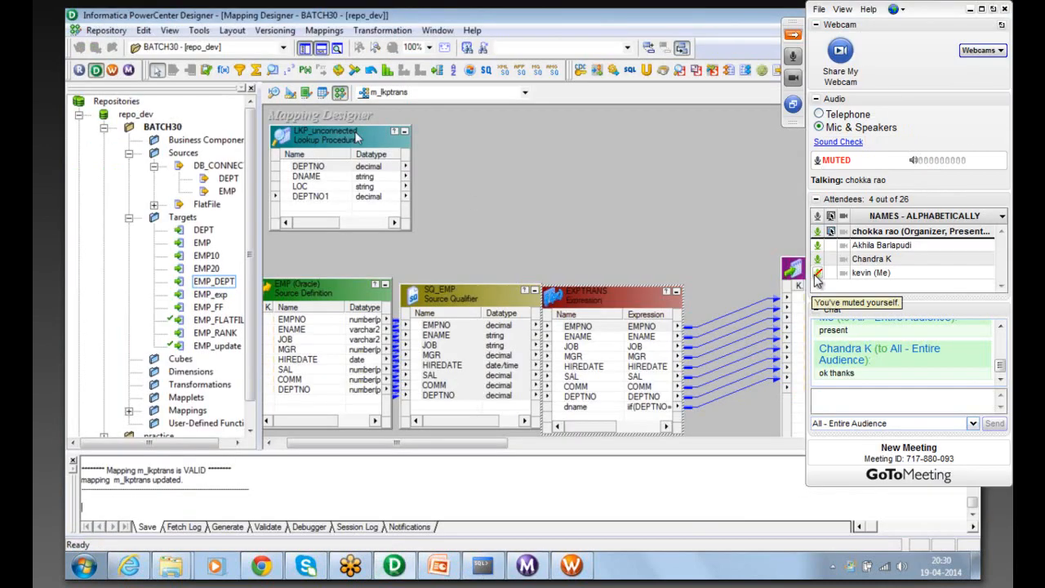
left_click(792, 56)
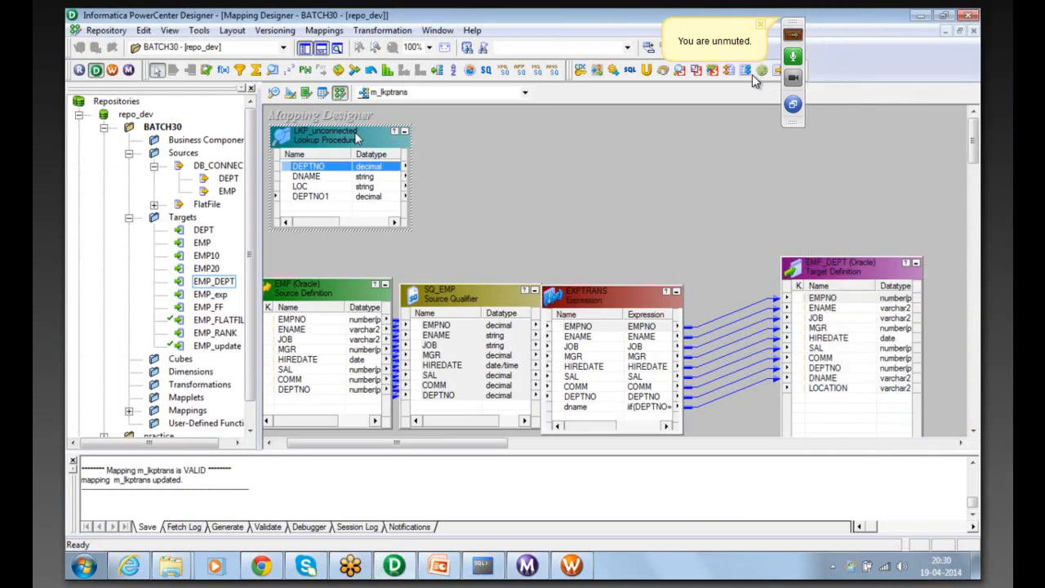
left_click_drag(359, 134, 552, 112)
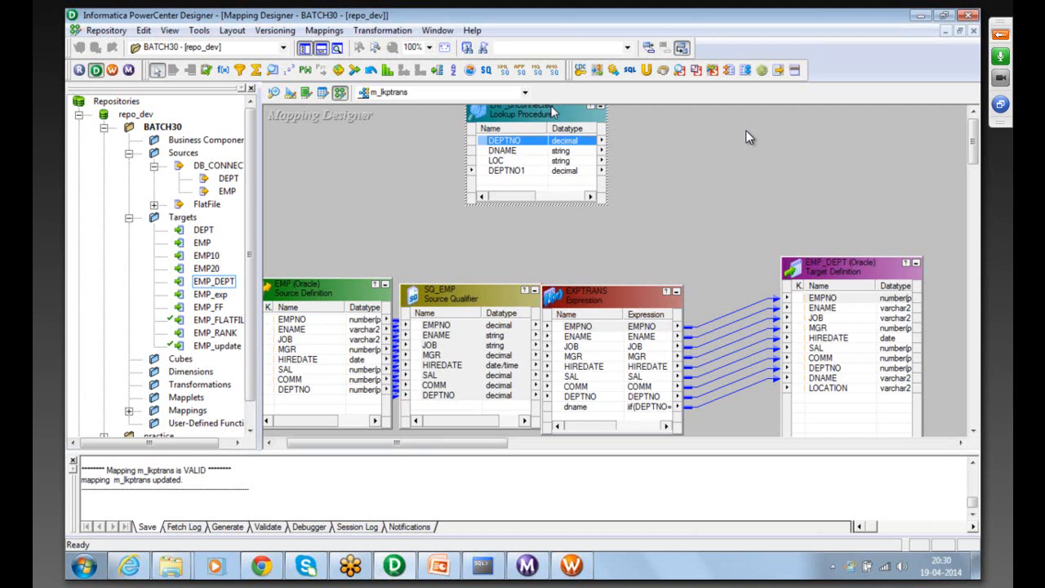
left_click_drag(476, 299, 366, 265)
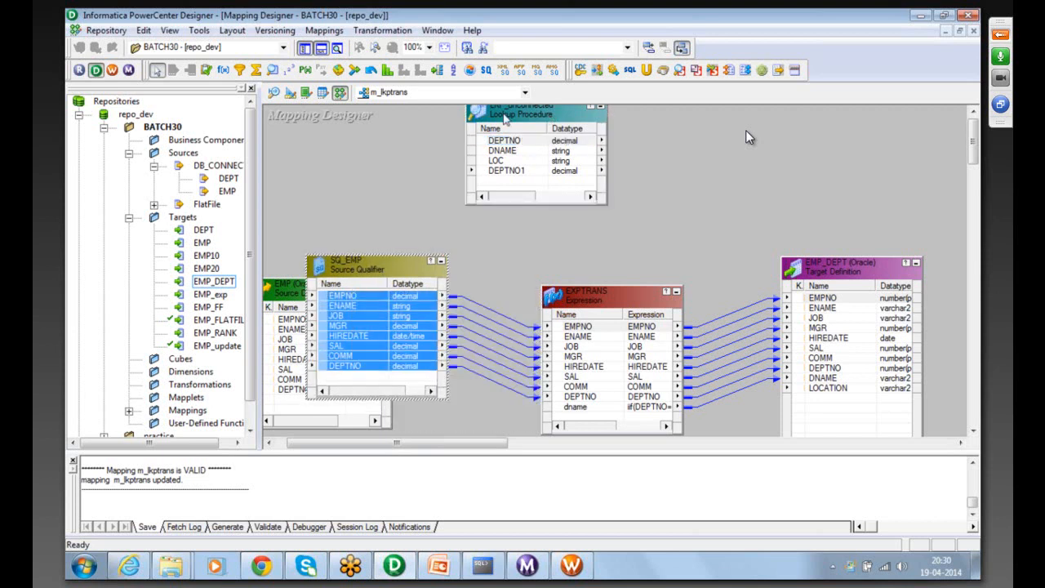
- Delete the LKP_unconnected lookup transformation from the mapping
left_click(504, 118)
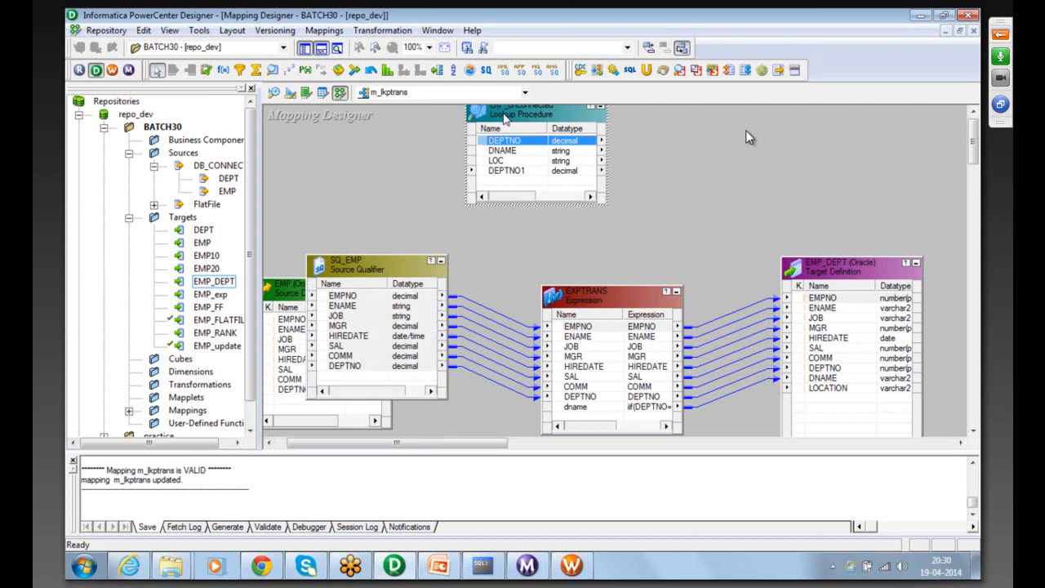
key("Delete")
key("Return")
left_click(273, 71)
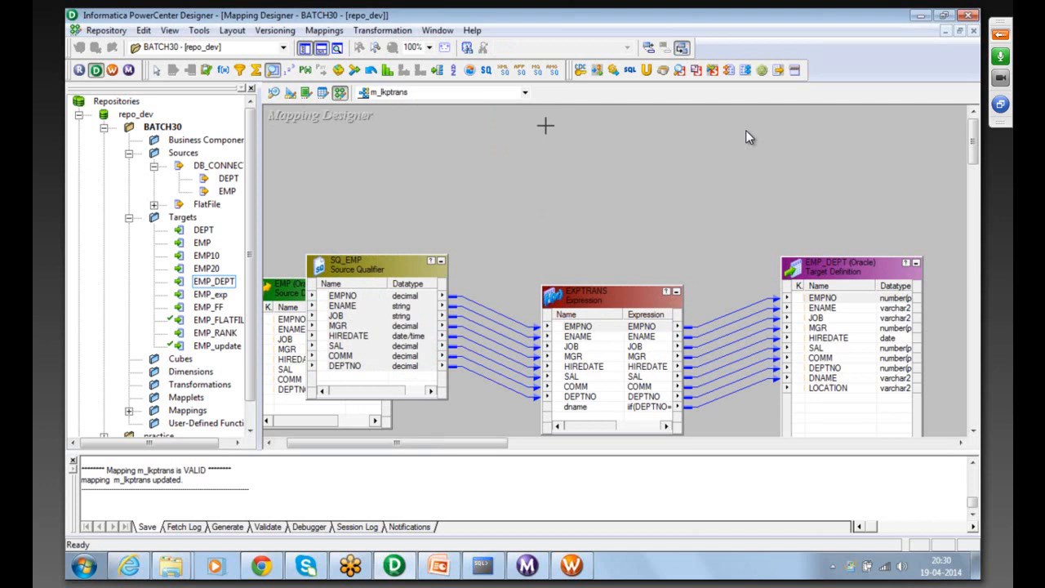
- Create a lookup on the DEPT target table with Return All Values on Multiple Match enabled
left_click(545, 124)
scroll(559, 324, "up", 5)
left_click(439, 304)
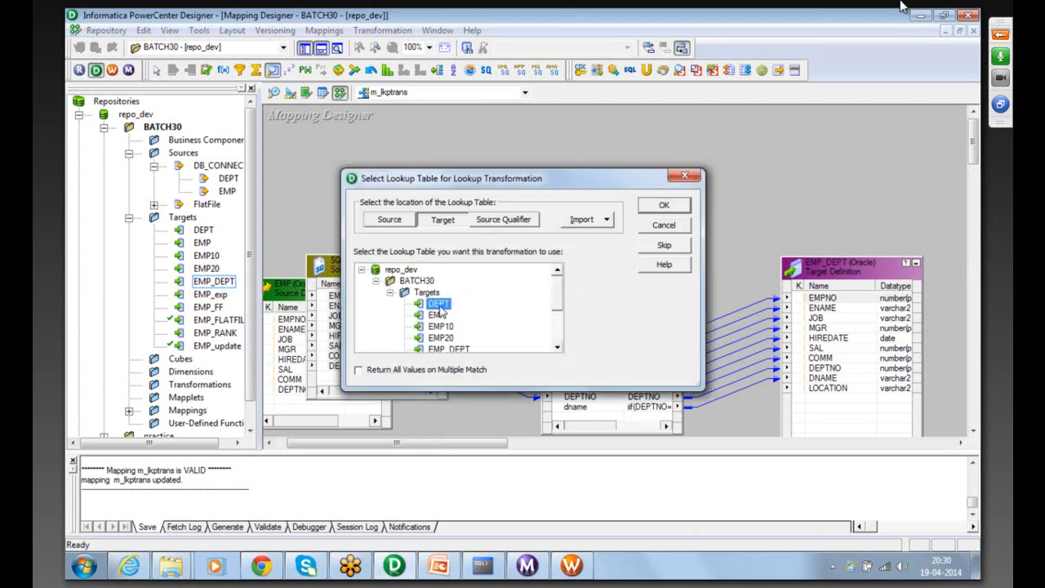
left_click(999, 35)
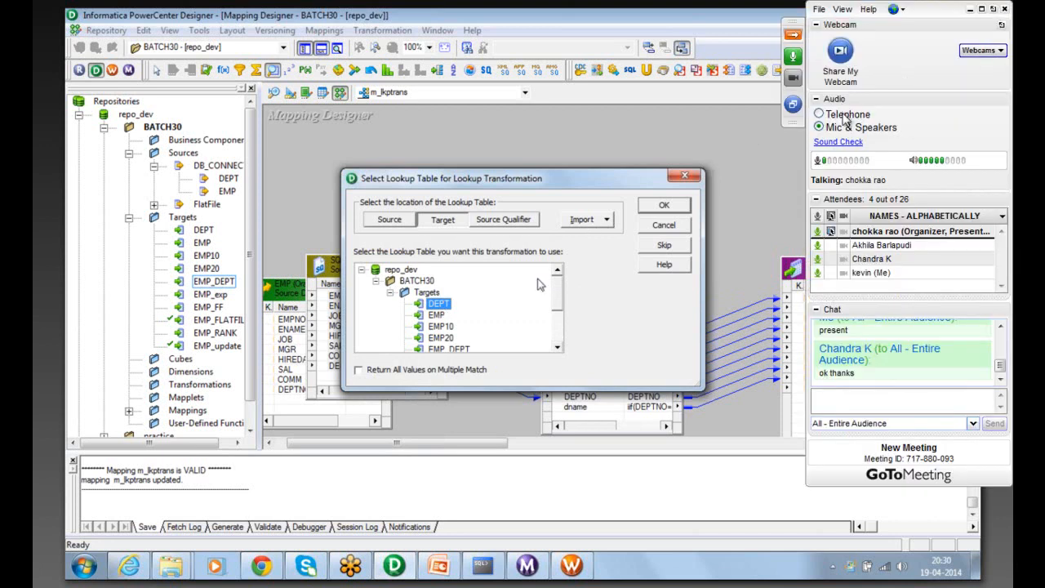
left_click(818, 273)
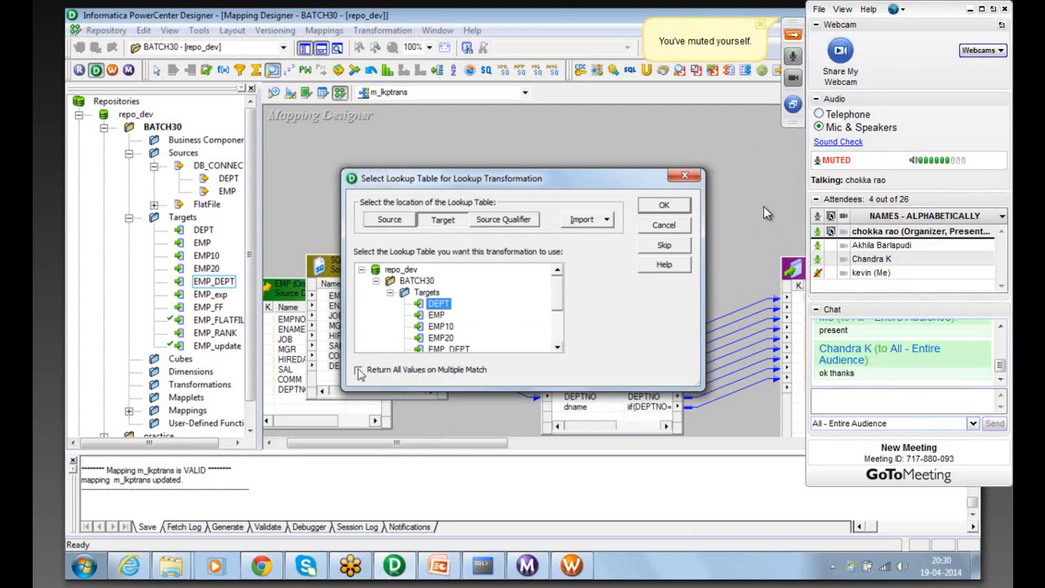
left_click(794, 36)
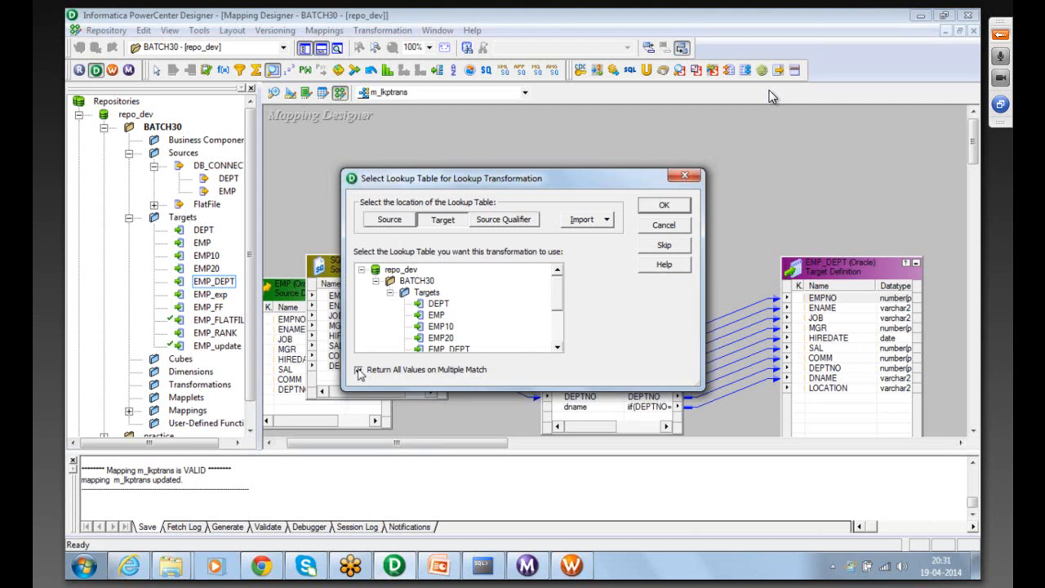
left_click(359, 370)
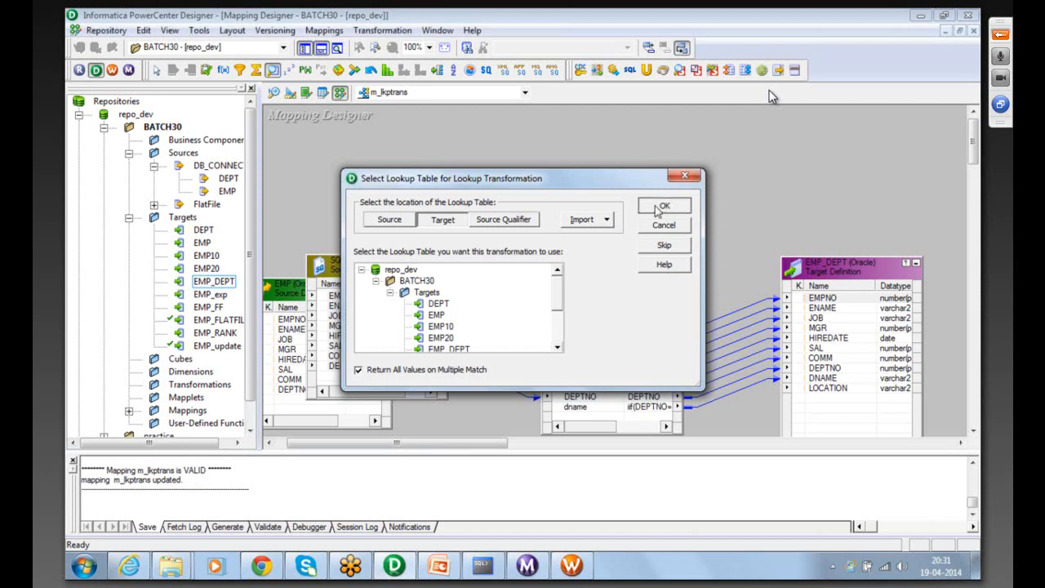
left_click(661, 207)
- Link EXPTRANS DEPTNO into the new LKPTRANS and delete the links into EMP_DEPT
left_click(583, 305)
left_click_drag(583, 306, 397, 240)
left_click_drag(395, 332, 574, 215)
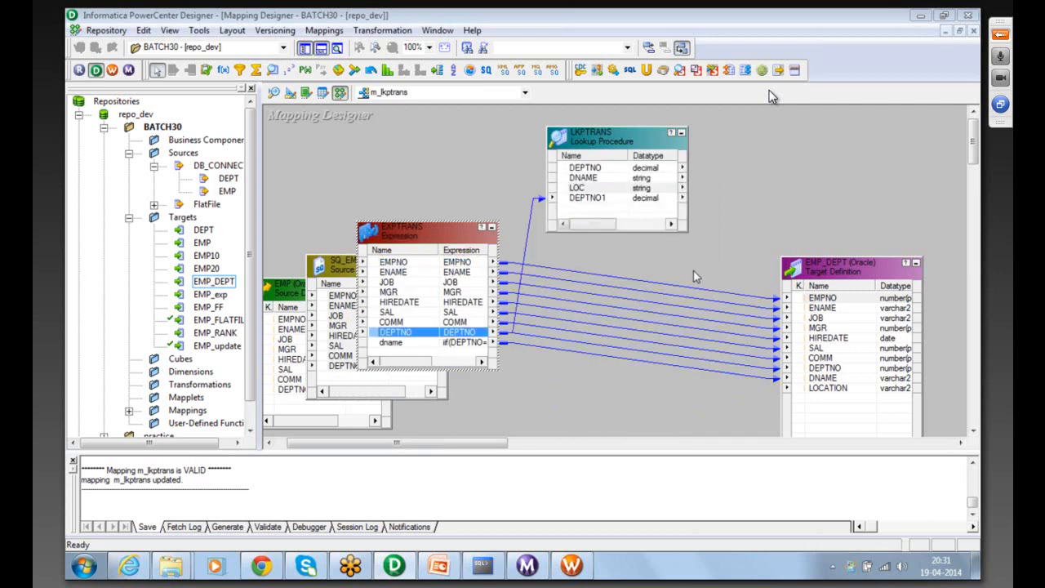
left_click_drag(694, 271, 674, 394)
key("Delete")
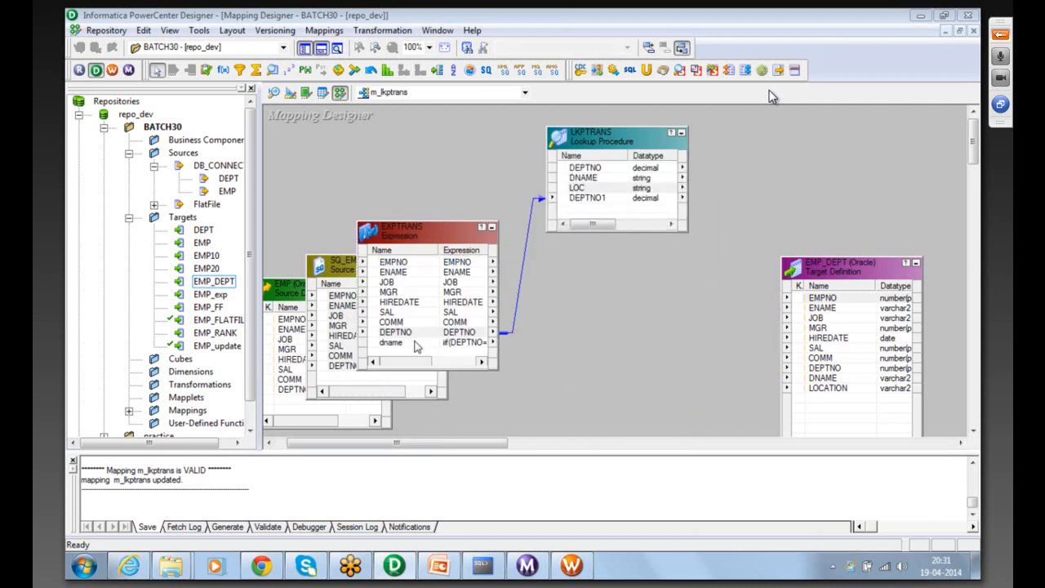
- Remove the dname port from EXPTRANS
left_click(394, 342)
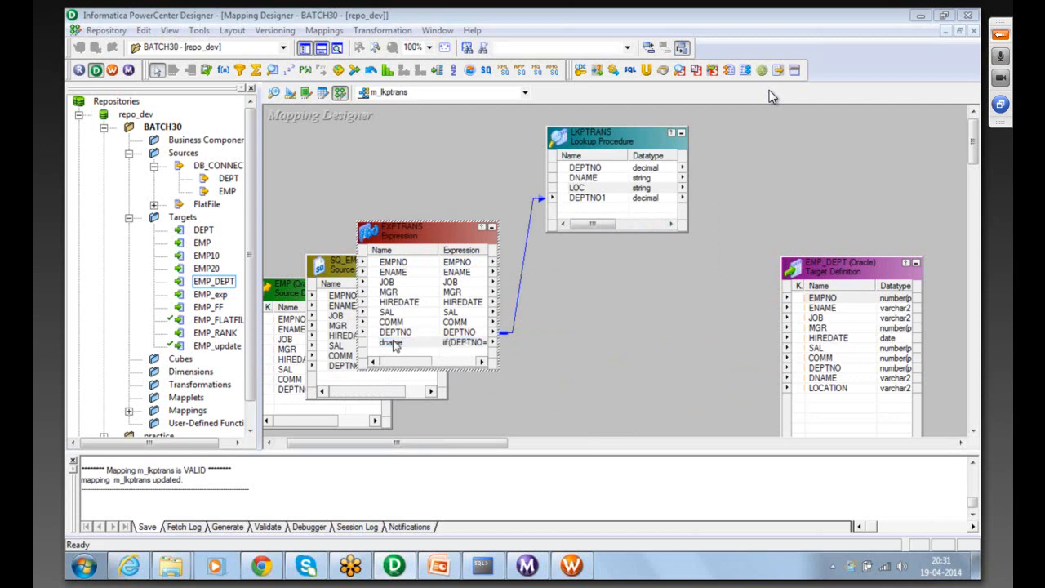
double_click(394, 343)
left_click(859, 146)
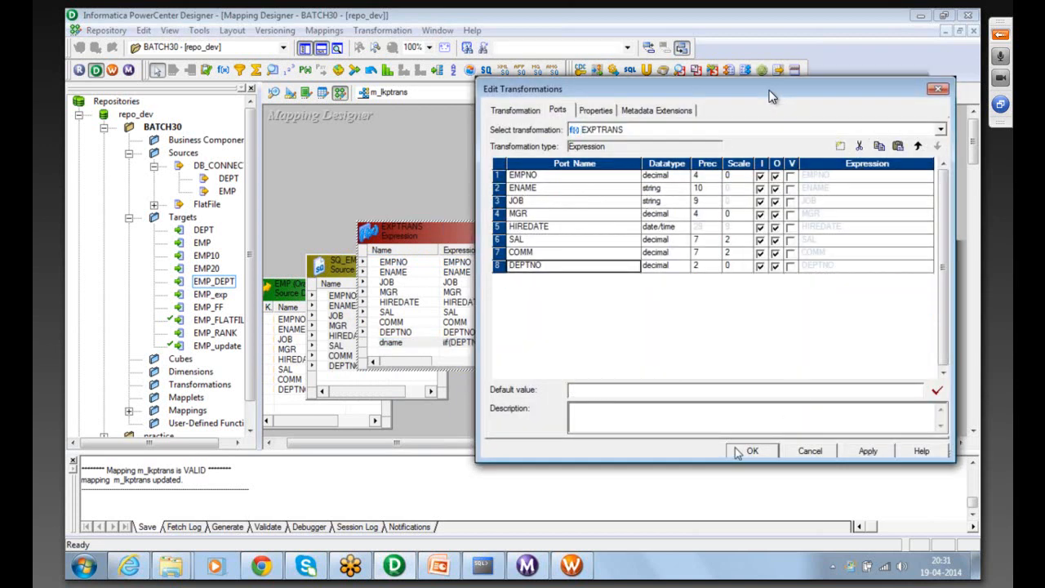
left_click(738, 453)
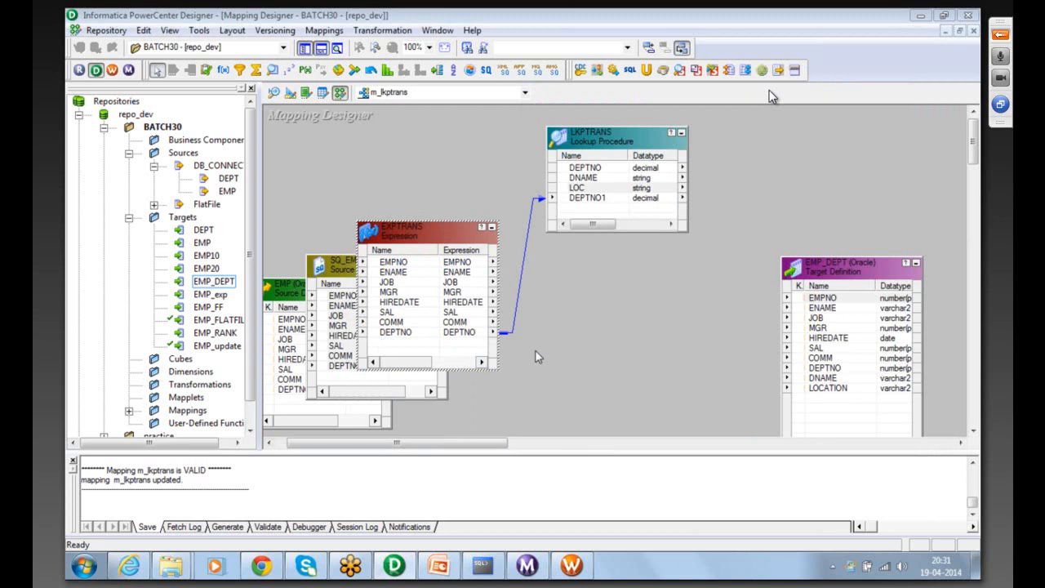
- Set the LKPTRANS lookup condition to DEPTNO = DEPTNO1
left_click(413, 264)
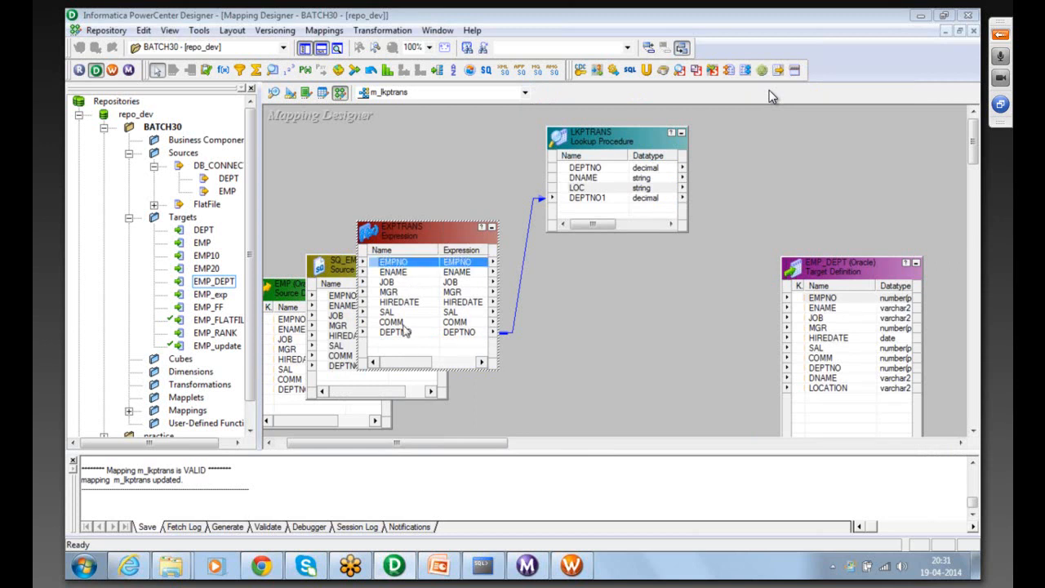
left_click(401, 331, "shift")
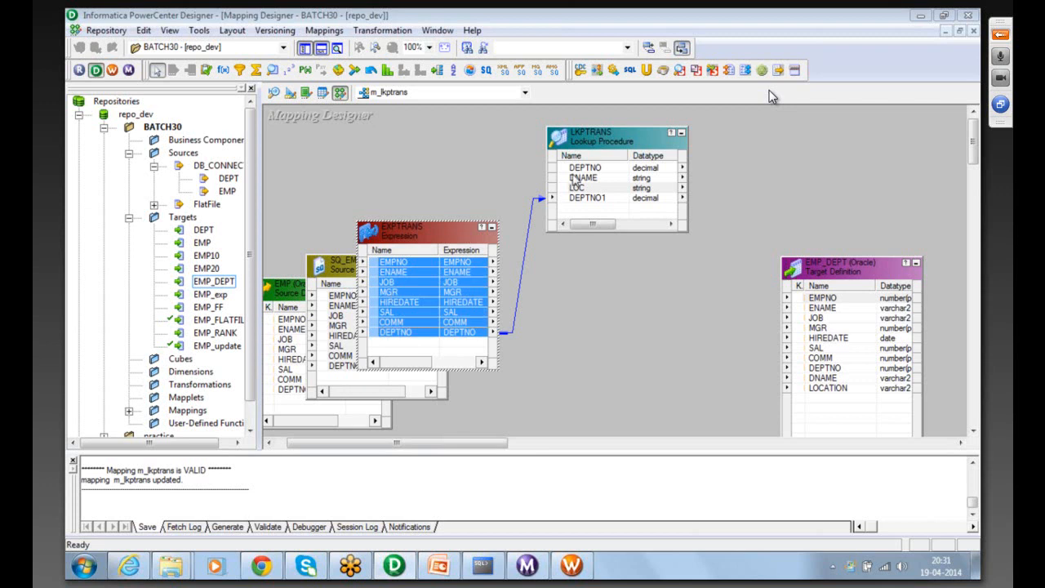
double_click(594, 139)
left_click(637, 110)
left_click(836, 148)
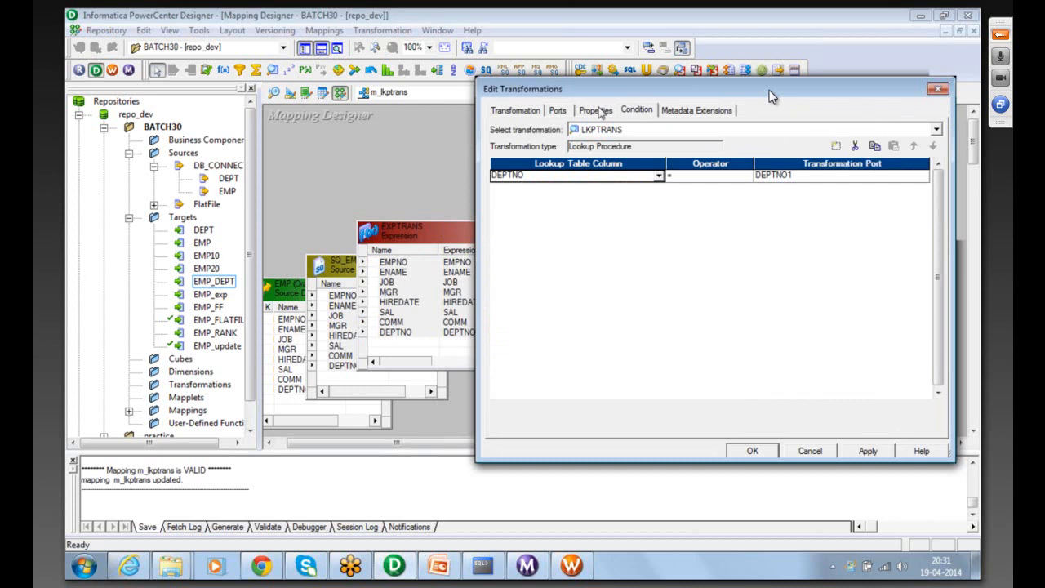
- Keep LKPTRANS on Use All Values and link all eight EXPTRANS ports into EMP_DEPT
left_click(596, 110)
left_click(691, 223)
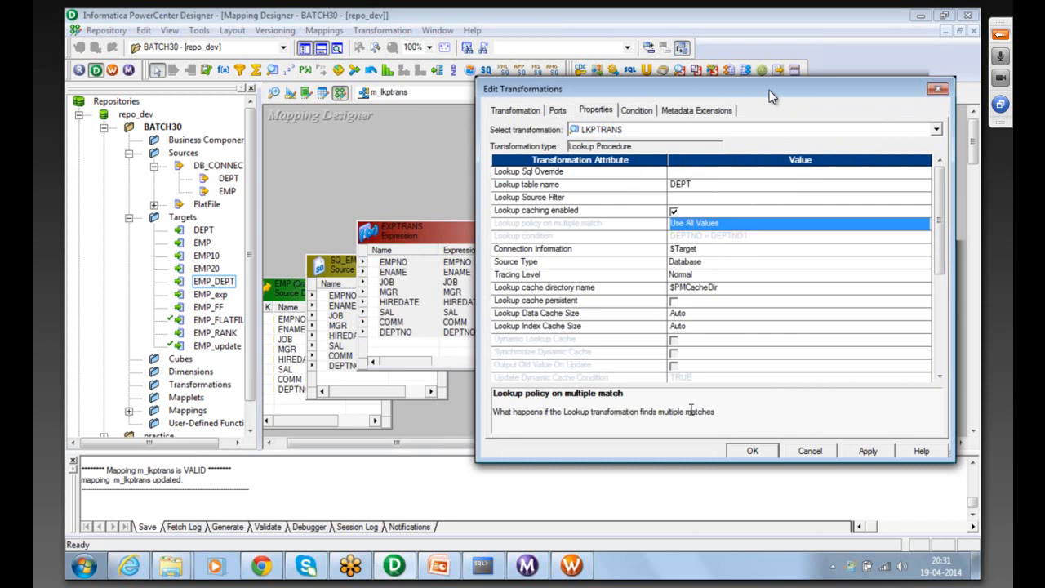
left_click(749, 456)
left_click_drag(378, 262, 826, 302)
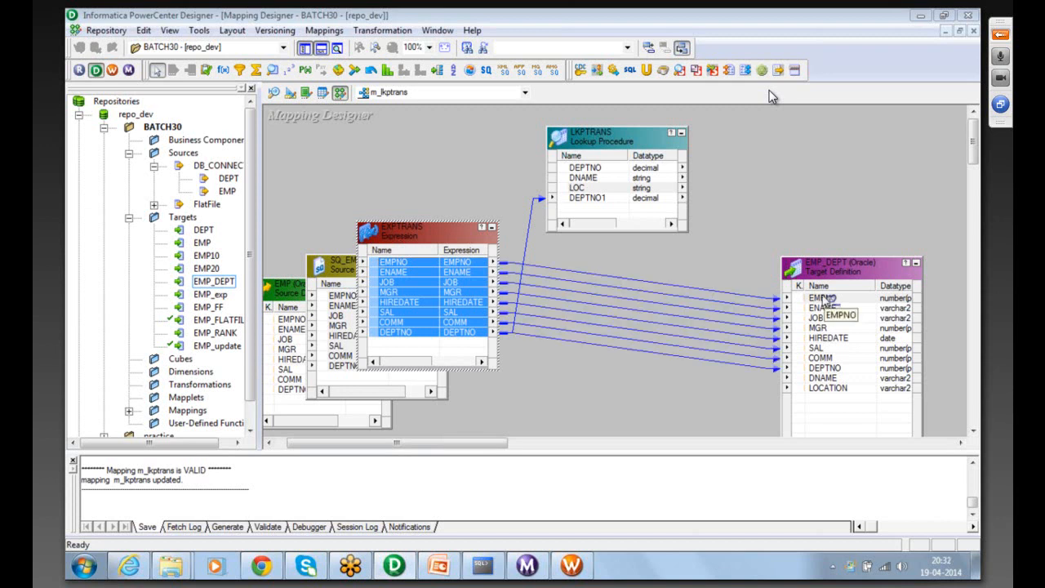
left_click(580, 178)
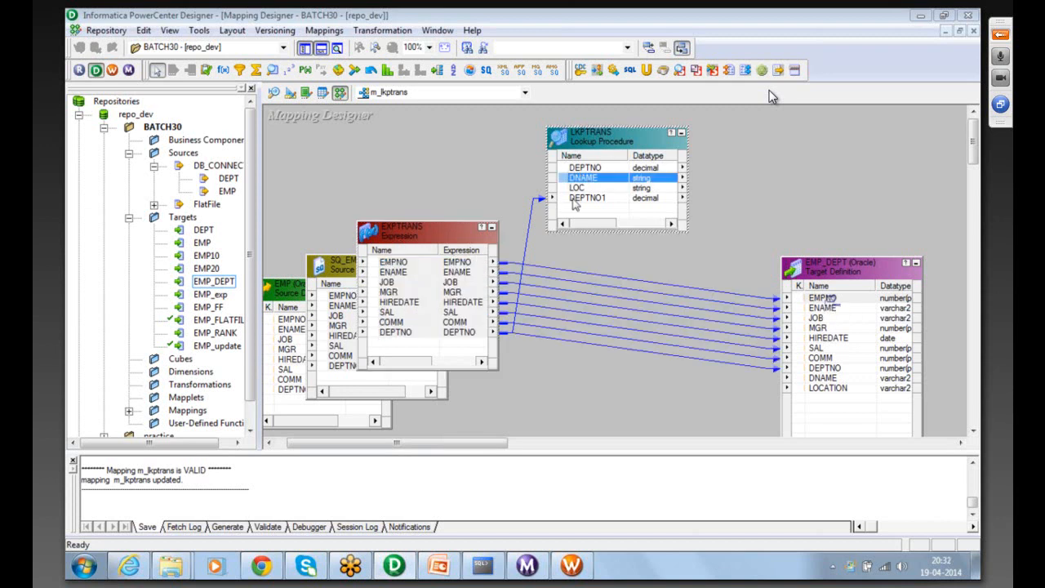
- Attempt to link LKPTRANS DNAME and LOC into EMP_DEPT
left_click(575, 188, "shift")
left_click_drag(565, 181, 798, 381)
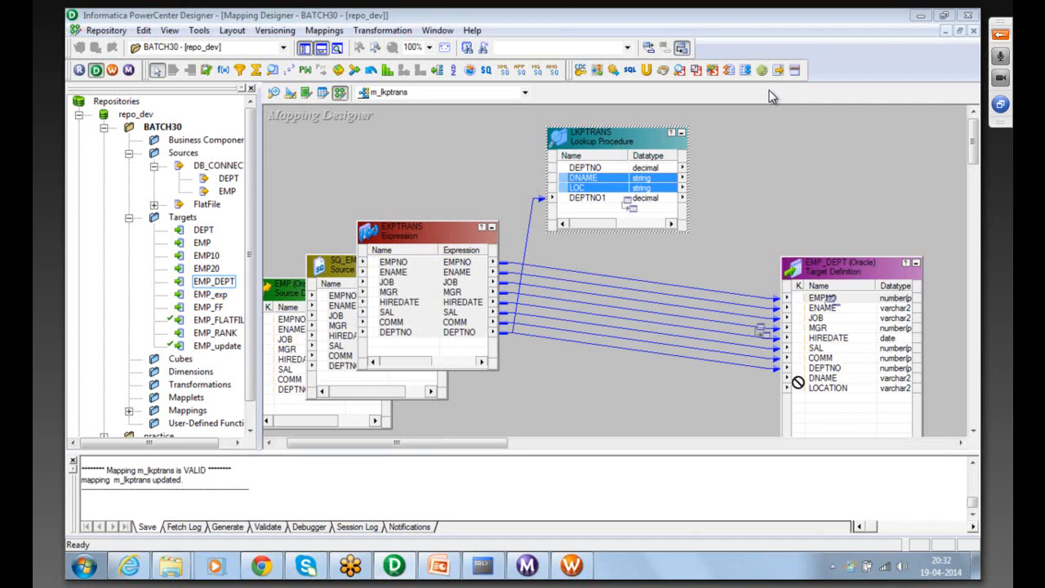
left_click_drag(798, 381, 813, 376)
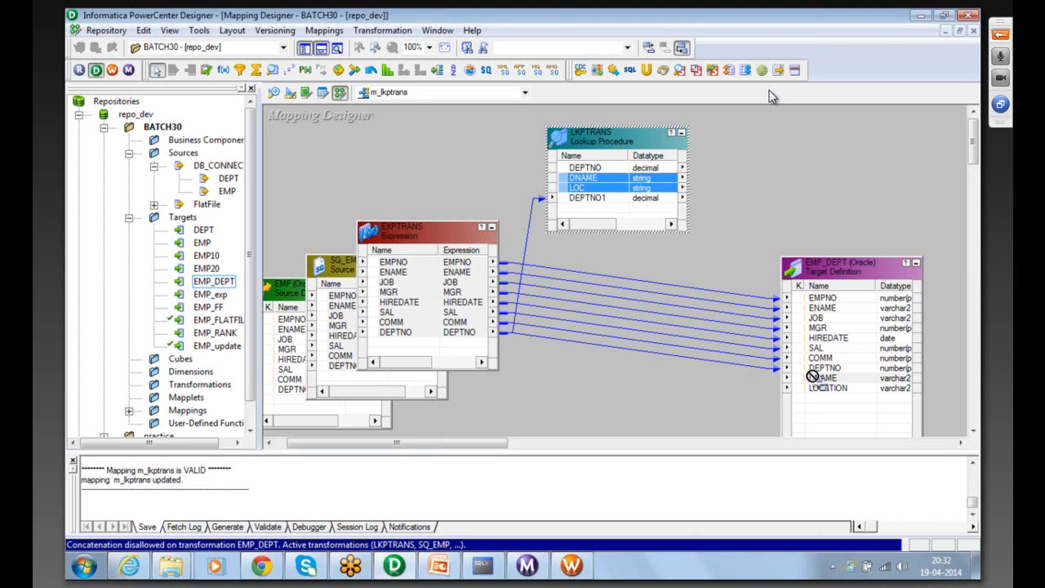
left_click_drag(812, 375, 641, 364)
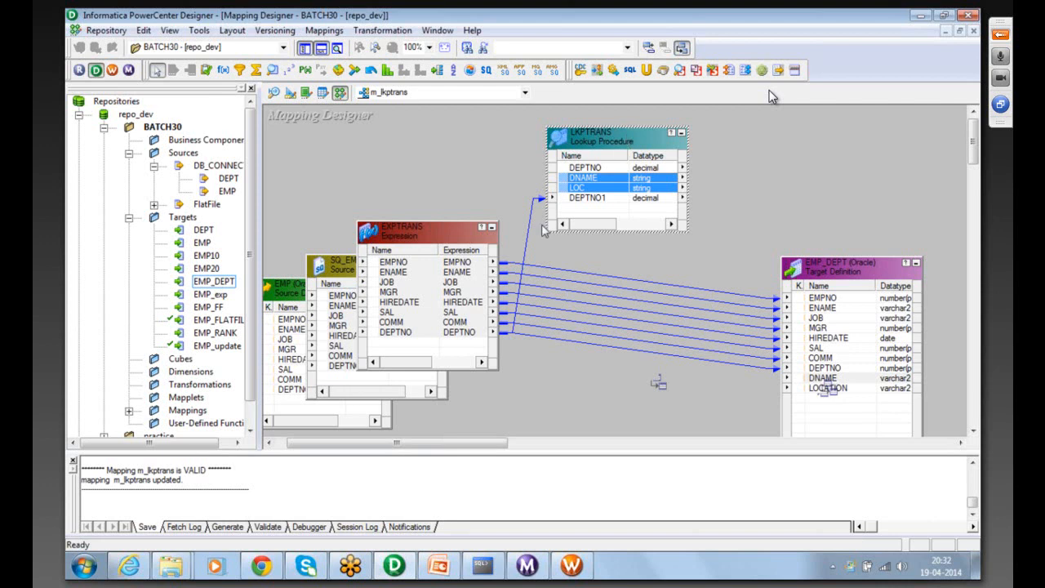
- Delete the DEPTNO link into LKPTRANS and move the lookup to the upper right
left_click_drag(600, 133, 612, 124)
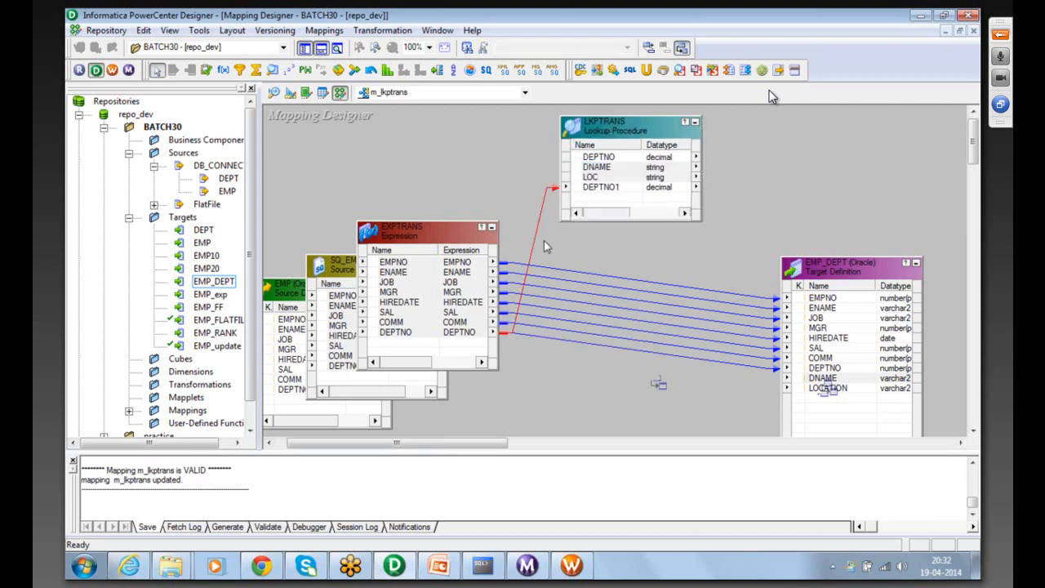
key("Delete")
left_click_drag(616, 124, 872, 157)
left_click(636, 247)
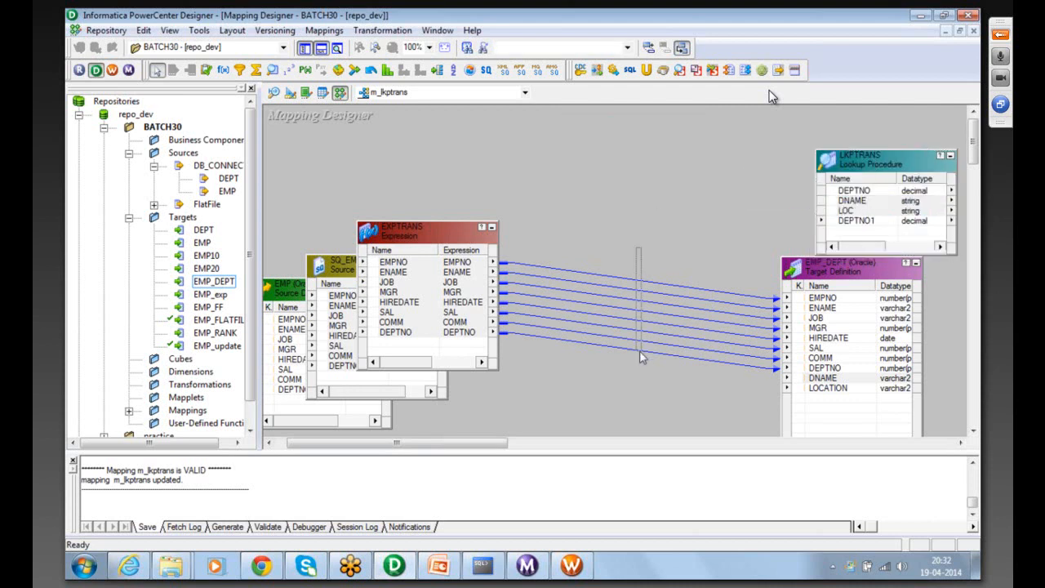
- Delete the EXPTRANS links into EMP_DEPT and move EXPTRANS higher
left_click(639, 350)
key("Delete")
left_click_drag(450, 227, 485, 134)
- Add a FILTRANS filter fed SAL, COMM and DEPTNO from EXPTRANS
left_click(239, 69)
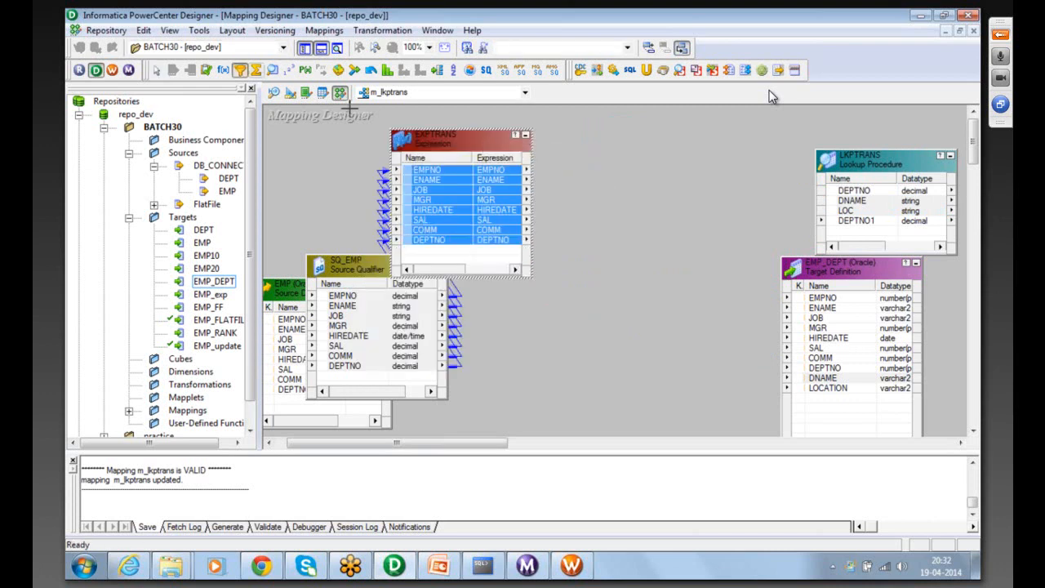
left_click(582, 136)
left_click(418, 220)
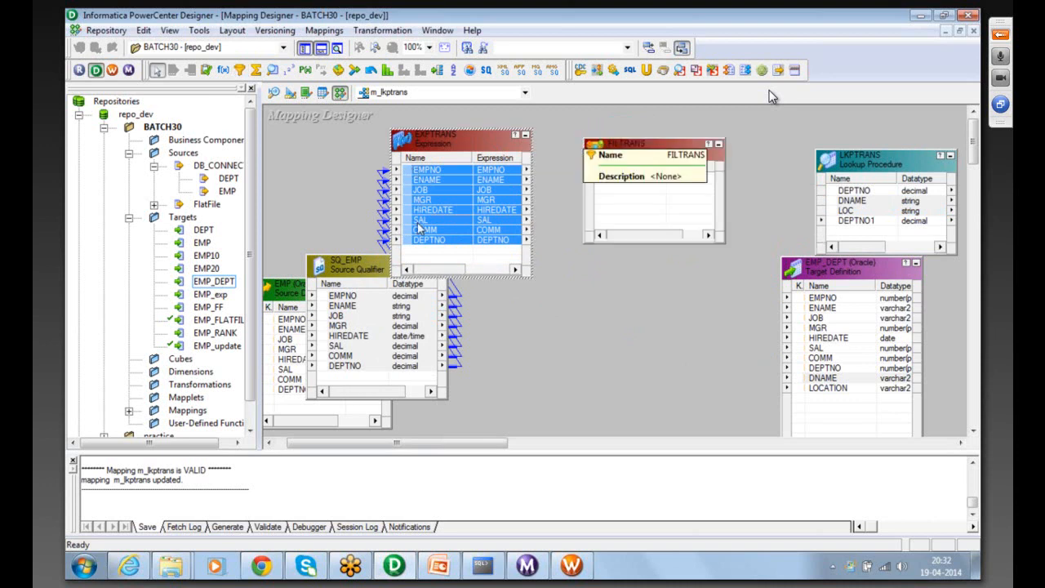
left_click(416, 241, "shift")
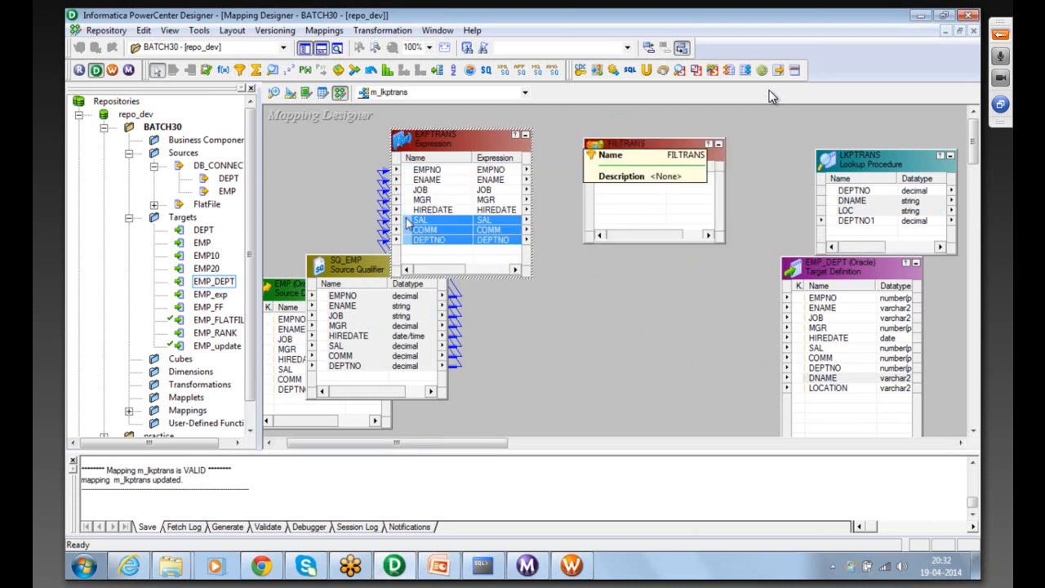
left_click_drag(411, 225, 614, 199)
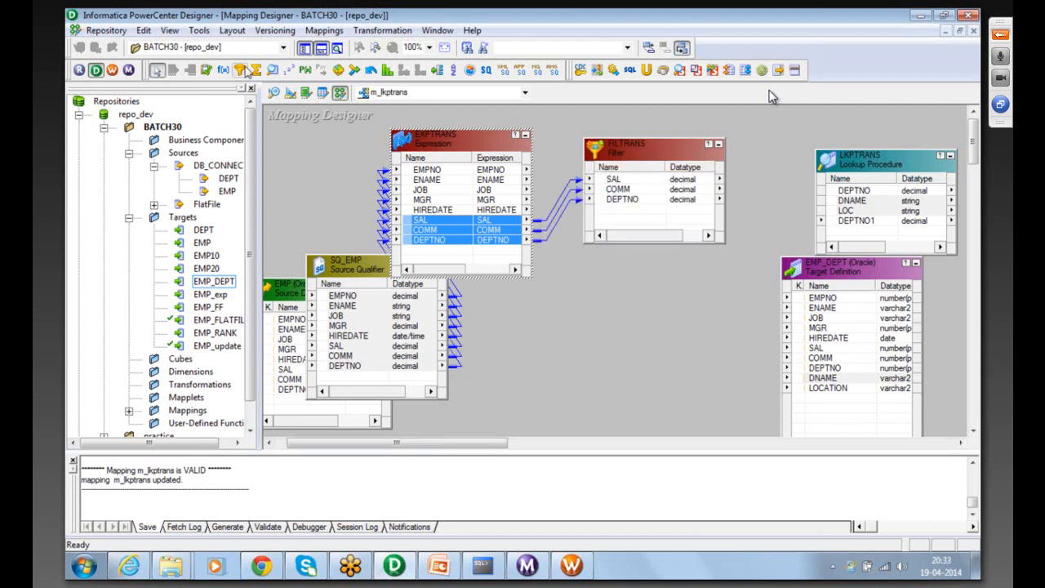
- Add an empty EXPTRANS1 expression and rearrange FILTRANS and EXPTRANS
left_click(220, 71)
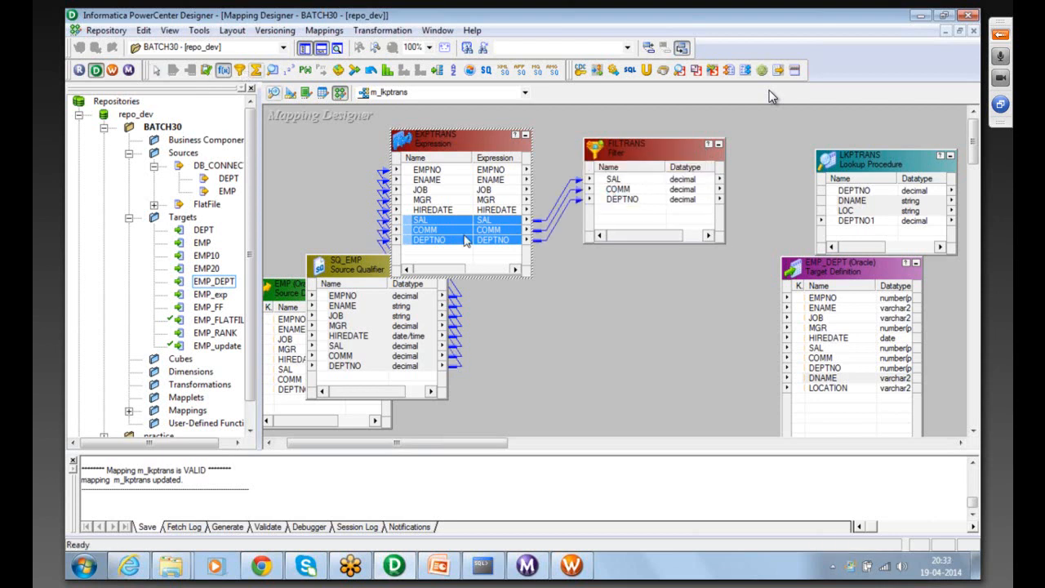
left_click(765, 178)
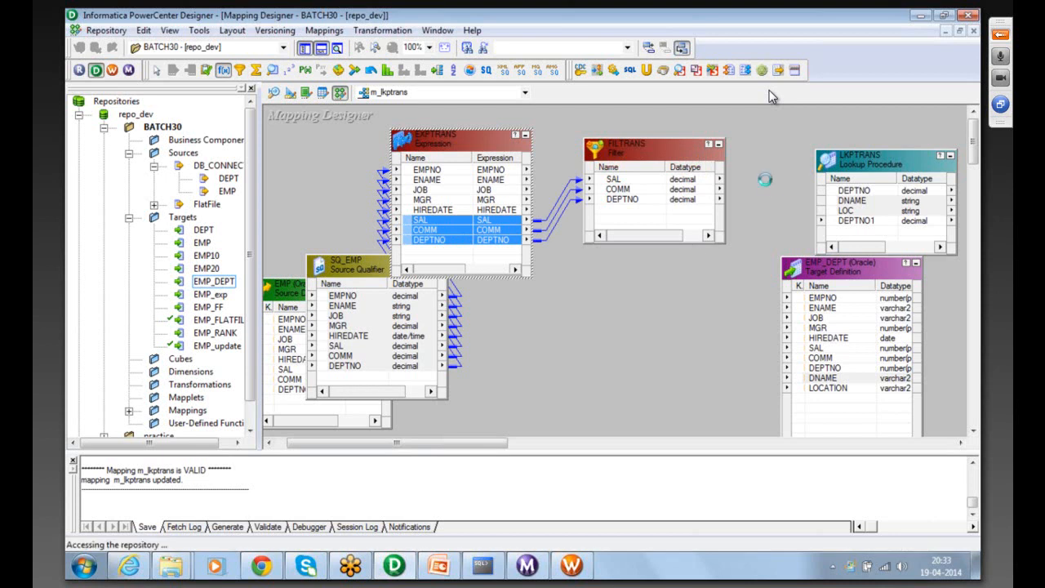
left_click_drag(764, 178, 765, 127)
left_click(644, 149)
left_click(498, 141)
left_click_drag(625, 149, 625, 113)
left_click(480, 145)
left_click_drag(480, 145, 502, 218)
- Link EXPTRANS EMPNO–HIREDATE and FILTRANS SAL, COMM, DEPTNO into EXPTRANS1
left_click(460, 243)
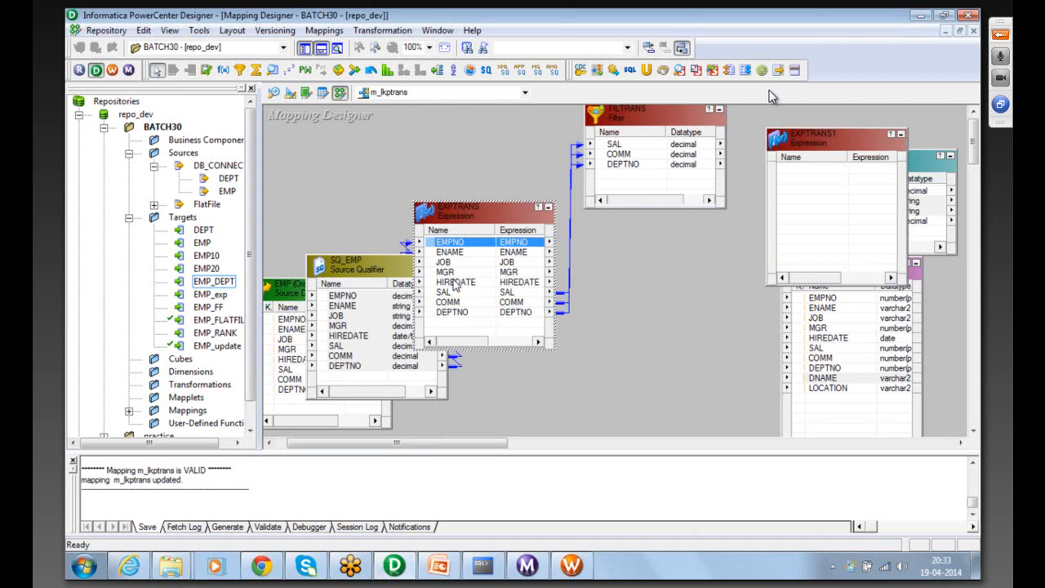
left_click(455, 282, "shift")
left_click_drag(433, 245, 807, 177)
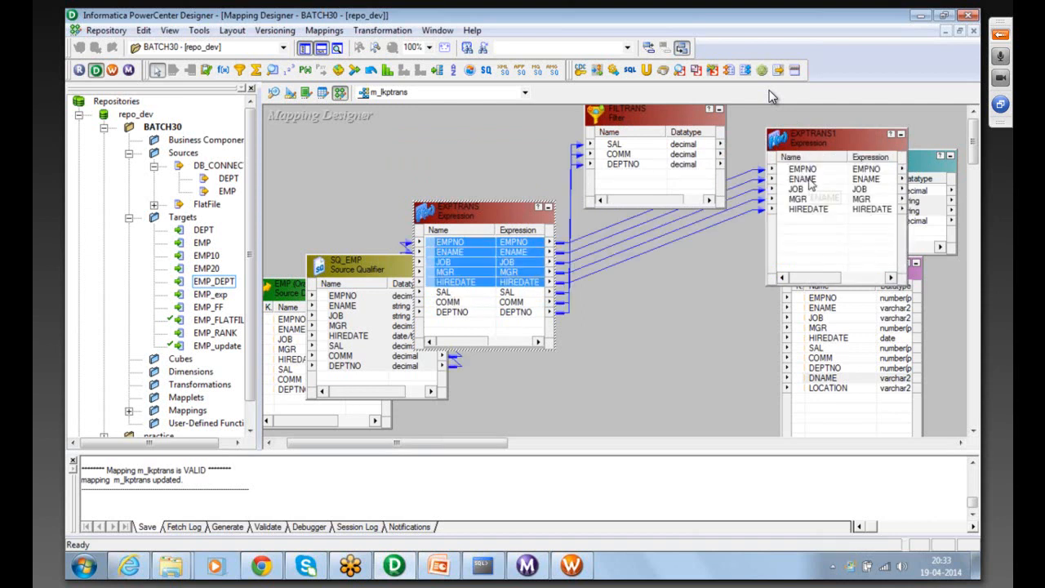
left_click_drag(616, 144, 834, 236)
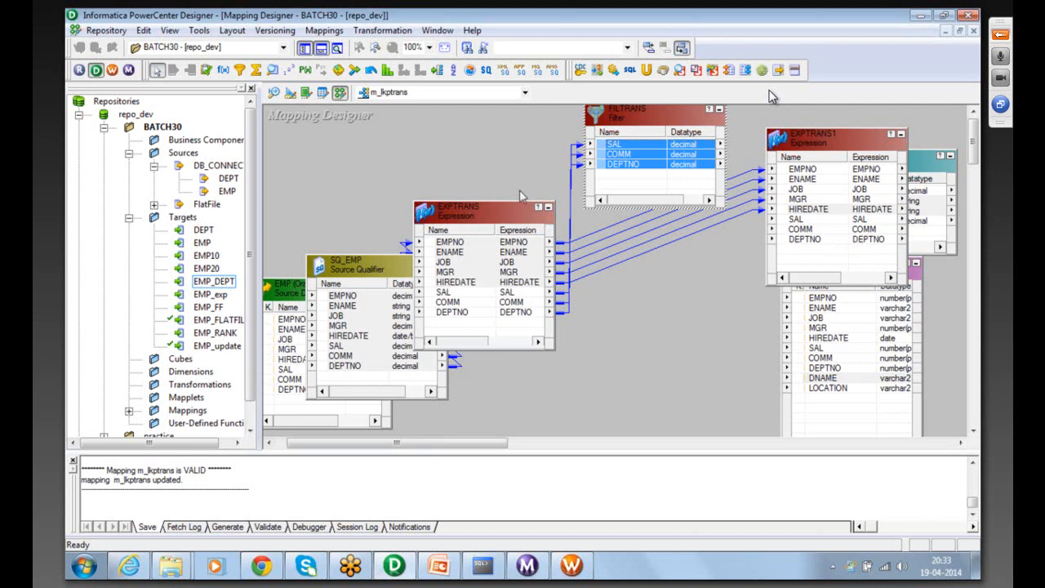
- Reposition EXPTRANS1, ending at the upper right of the canvas
left_click_drag(810, 155, 690, 296)
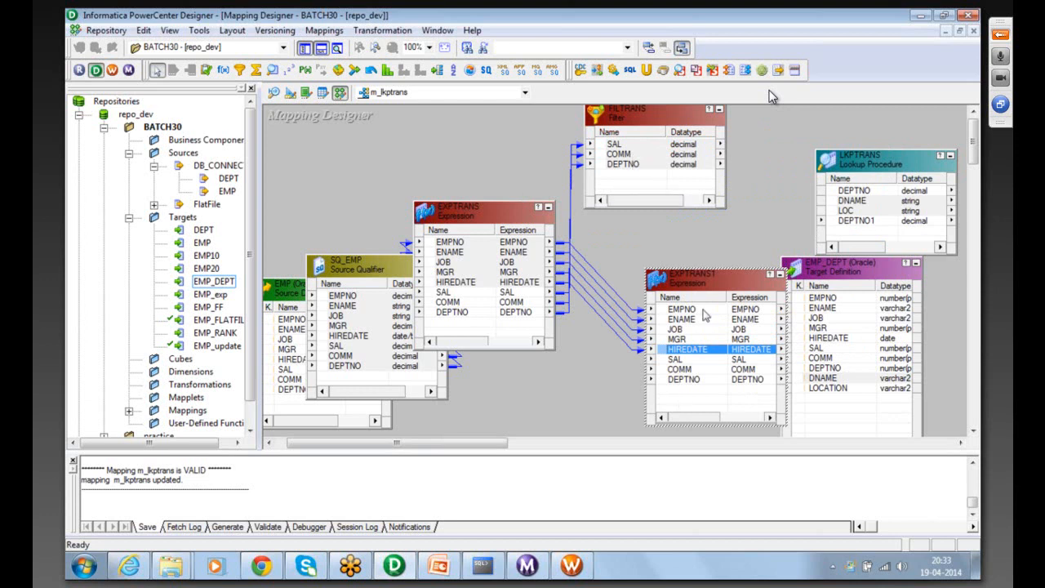
left_click_drag(717, 280, 818, 167)
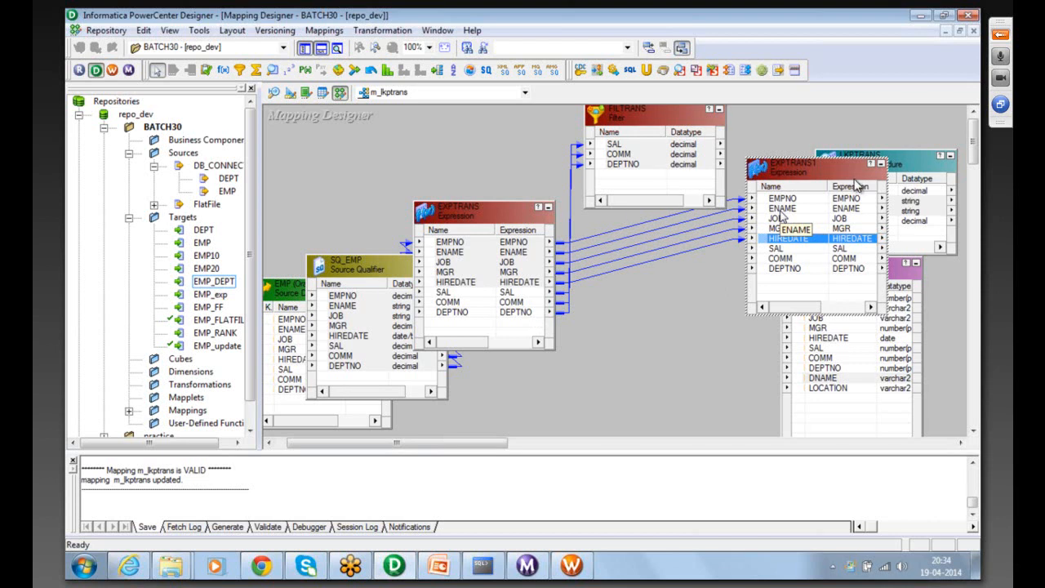
left_click(1001, 35)
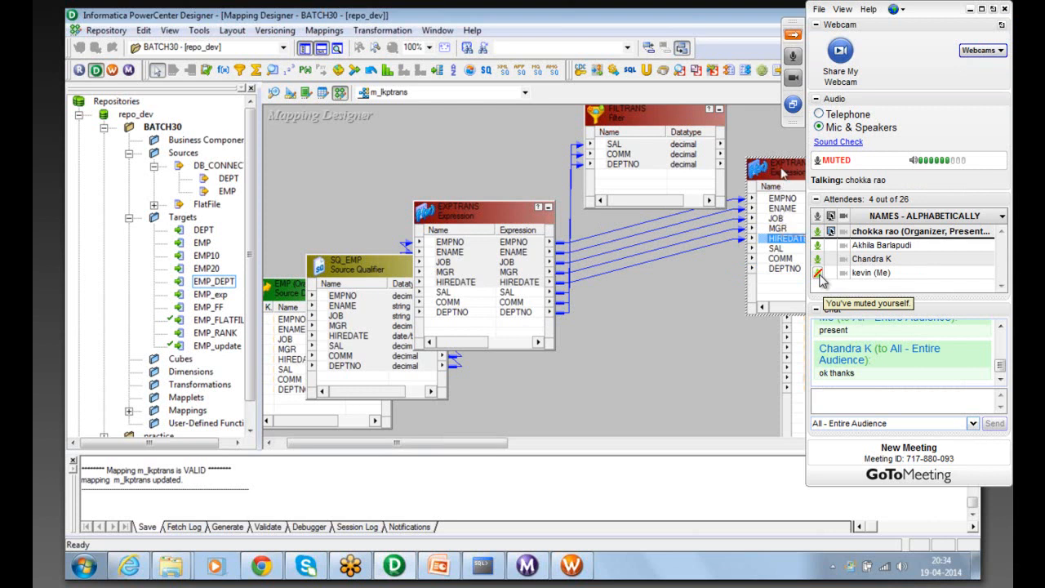
- Delete EXPTRANS1 and the old FILTRANS filter from the mapping
key("Delete")
key("Return")
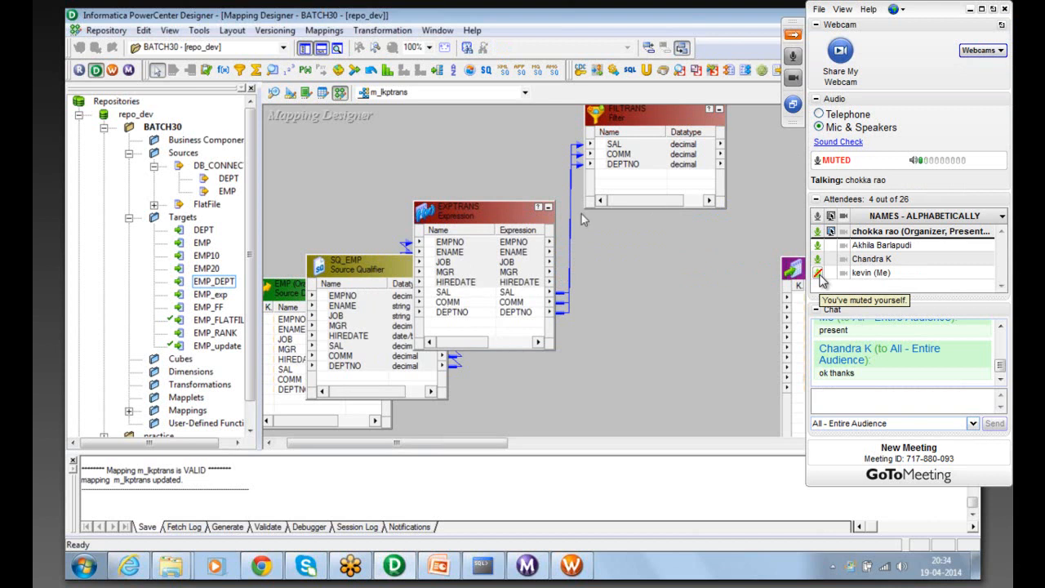
left_click(639, 122)
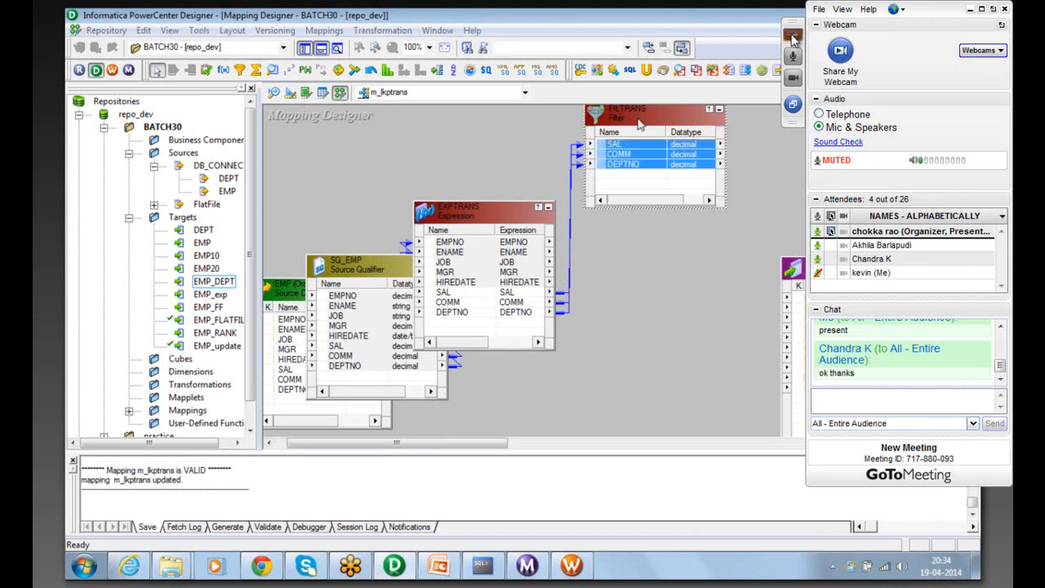
key("Delete")
key("Return")
- Place a fresh, empty FILTRANS filter beside EXPTRANS
left_click(239, 70)
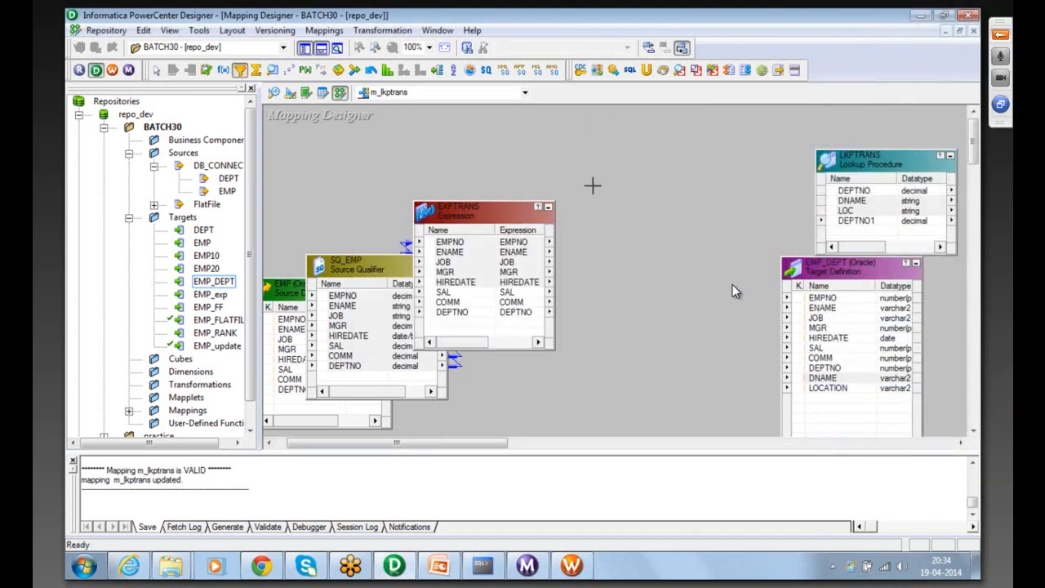
left_click(594, 186)
left_click(440, 242)
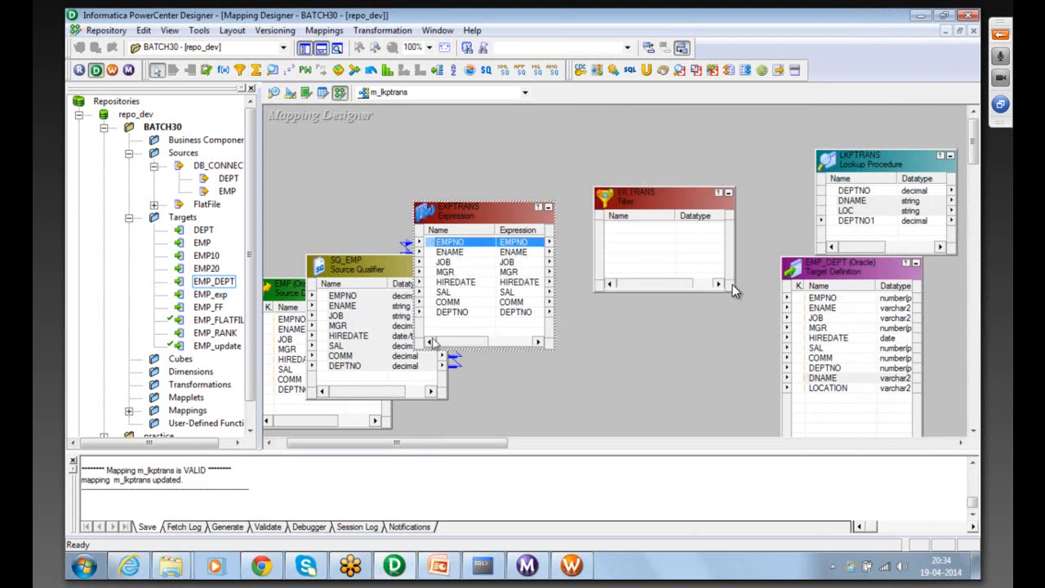
- Link all eight EXPTRANS ports into FILTRANS and tidy the two boxes side by side
left_click(445, 313, "shift")
left_click_drag(433, 245, 671, 244)
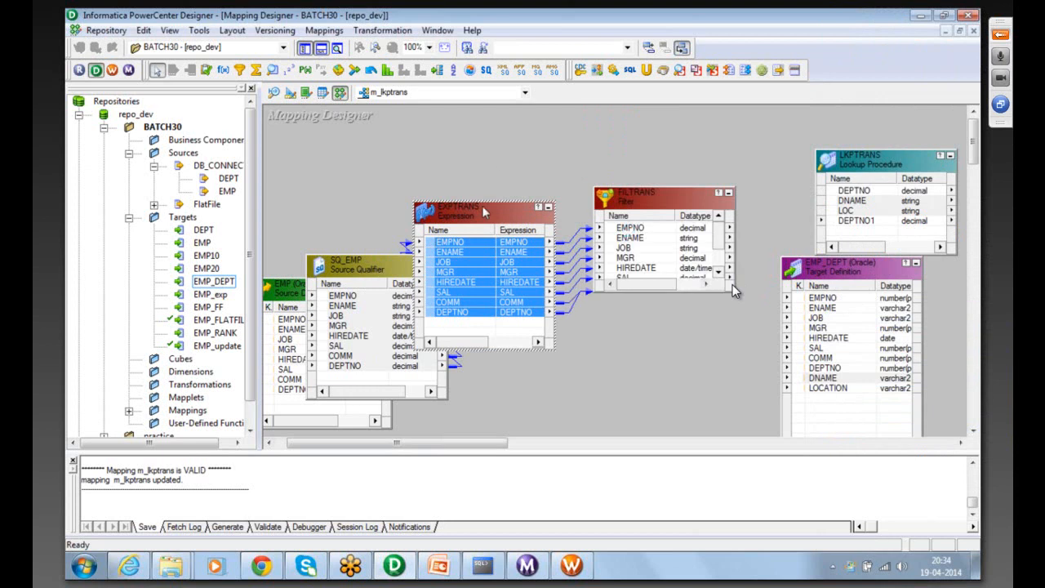
left_click_drag(662, 181, 661, 158)
left_click(453, 214)
left_click_drag(451, 214, 340, 199)
left_click_drag(624, 179, 510, 238)
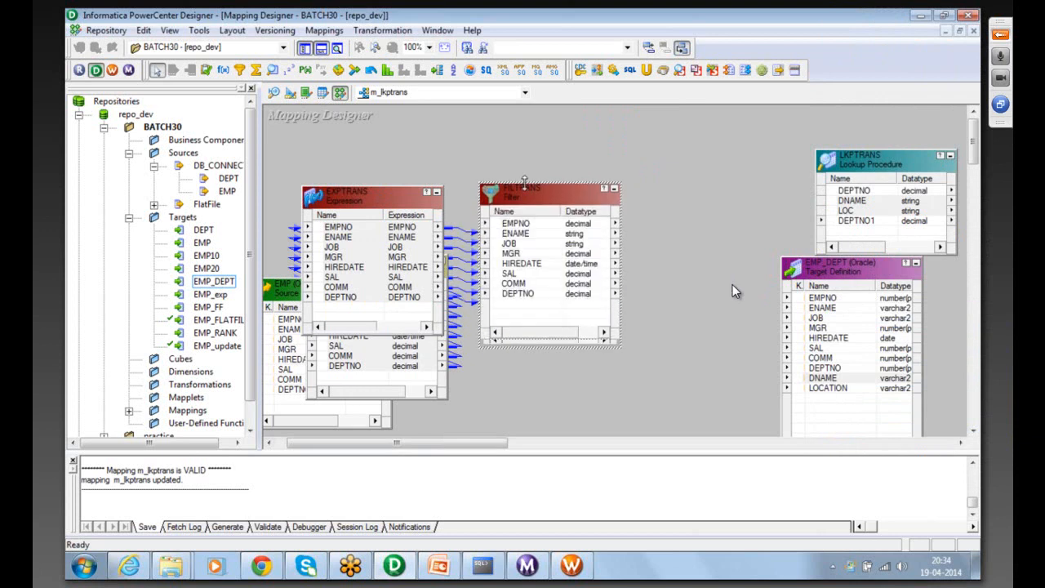
- Add a new EXPTRANS1 expression fed EMPNO through HIREDATE from FILTRANS
left_click(223, 71)
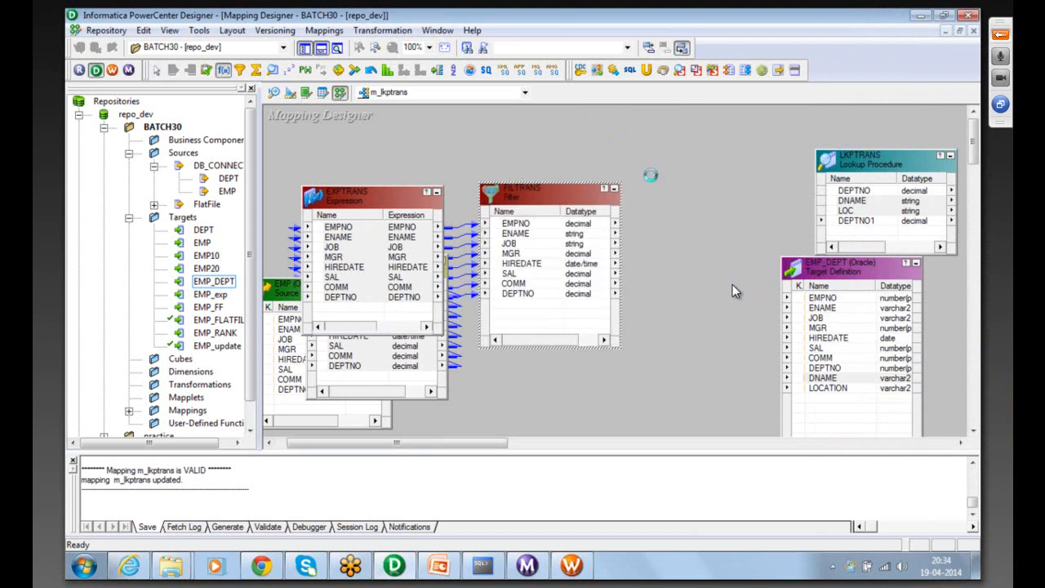
left_click(652, 176)
left_click(523, 225)
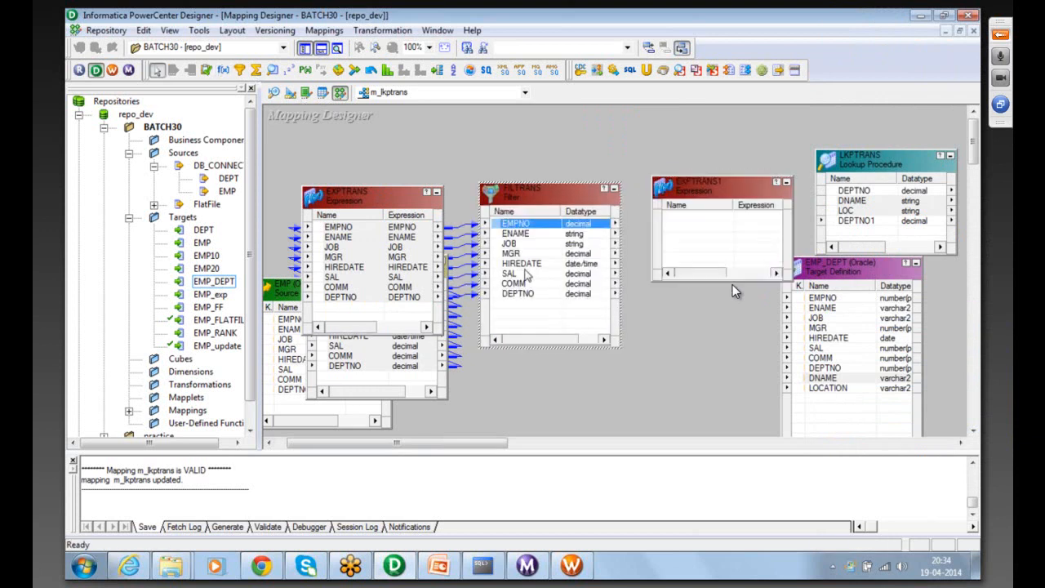
left_click(520, 261, "shift")
left_click_drag(493, 222, 701, 214)
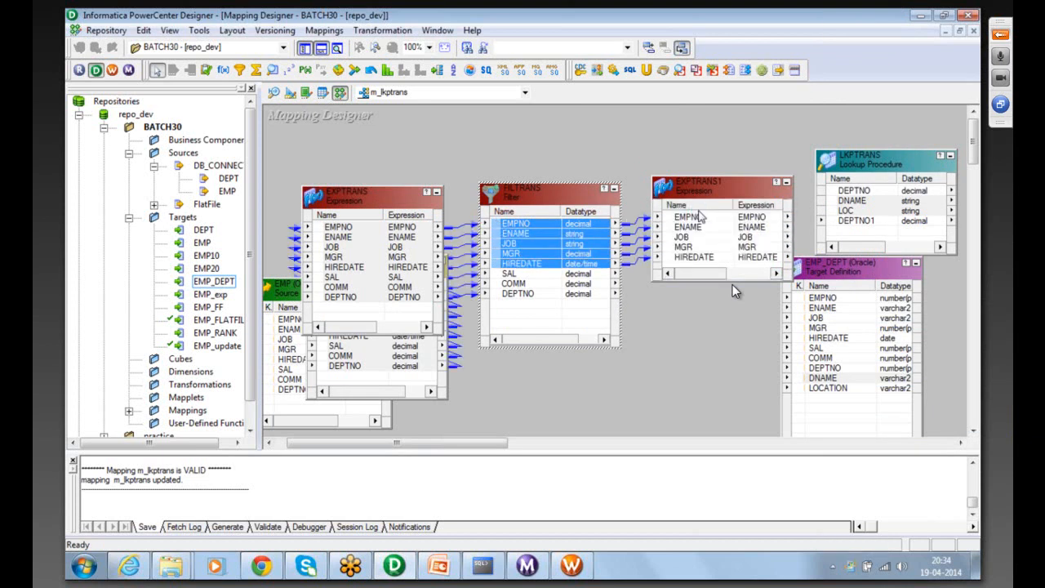
left_click(223, 70)
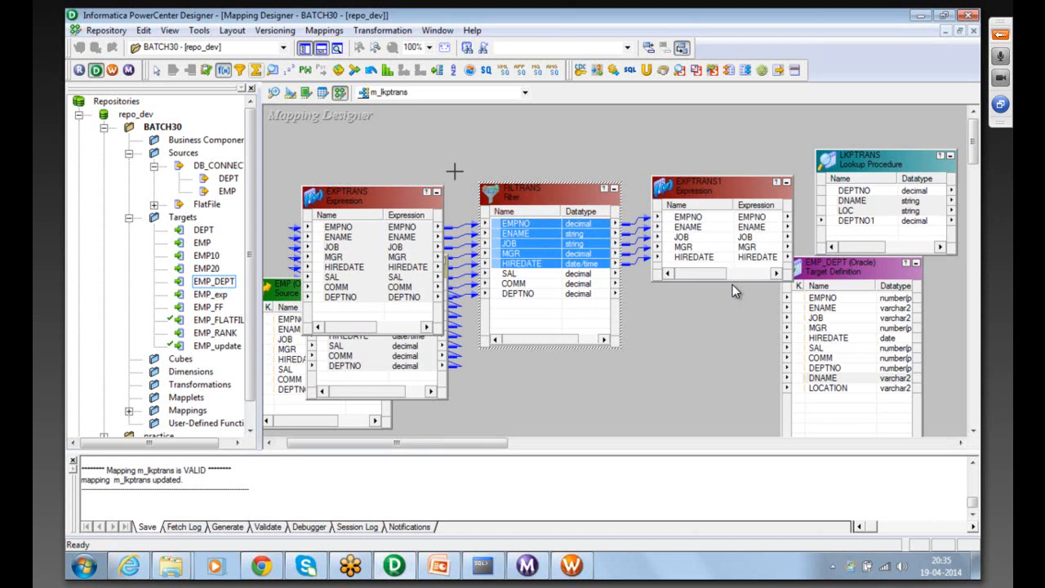
- Place EXPTRANS2, link FILTRANS SAL, COMM and DEPTNO into it, and shift the transformations left
left_click(690, 309)
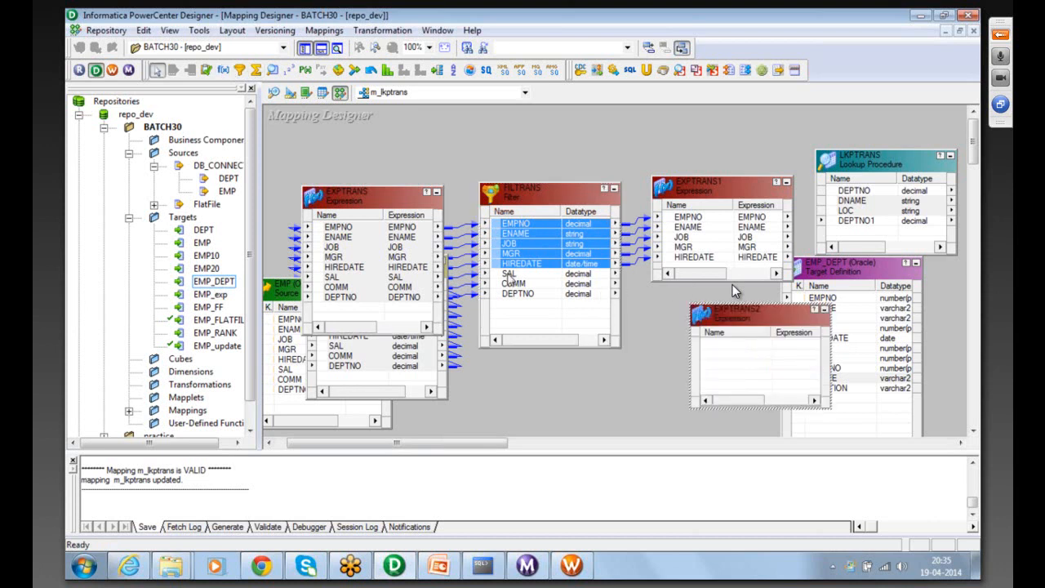
left_click(510, 274, "shift")
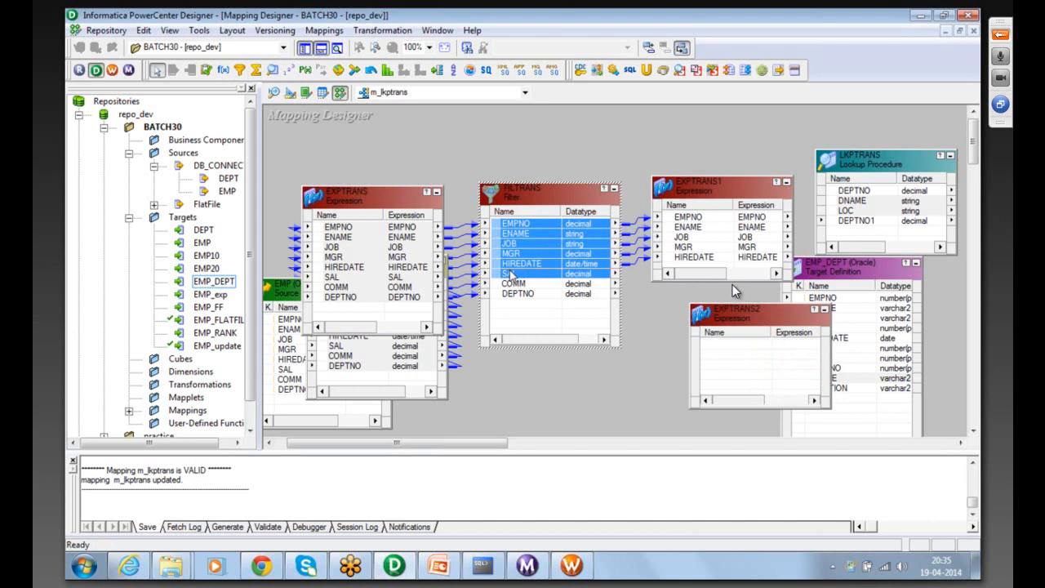
left_click(511, 274)
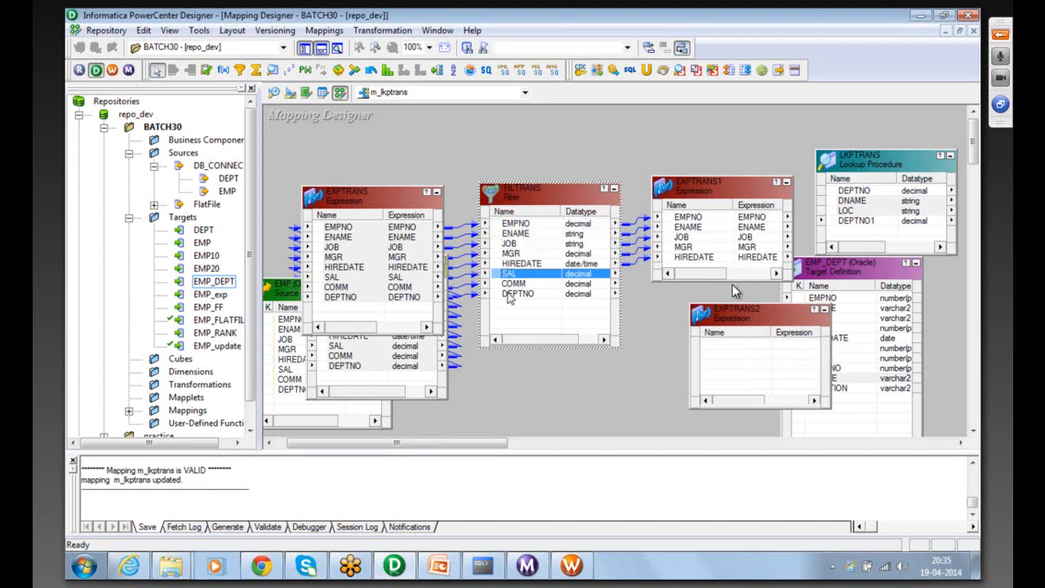
left_click(508, 294, "shift")
left_click_drag(508, 295, 736, 359)
left_click_drag(455, 194, 377, 202)
left_click_drag(720, 187, 575, 158)
left_click_drag(723, 314, 567, 278)
- Add a new EXPTRANS3 and link EXPTRANS1's five ports, EMPNO through HIREDATE, into it
left_click(222, 70)
left_click(697, 171)
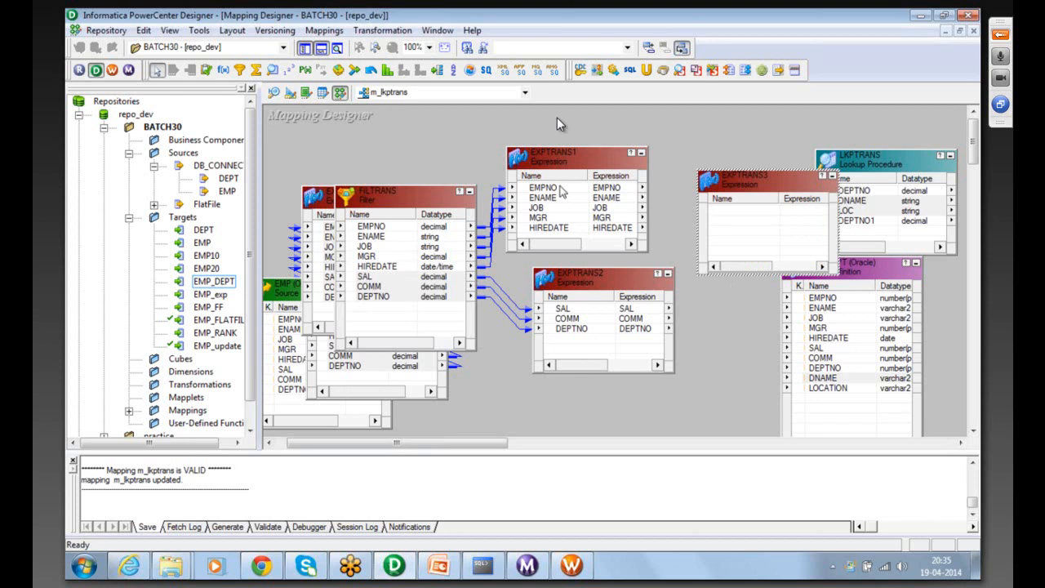
left_click(543, 188)
left_click(552, 229, "shift")
left_click_drag(520, 187, 755, 223)
- Link EXPTRANS2's SAL, COMM and DEPTNO ports into EXPTRANS3
left_click(1000, 36)
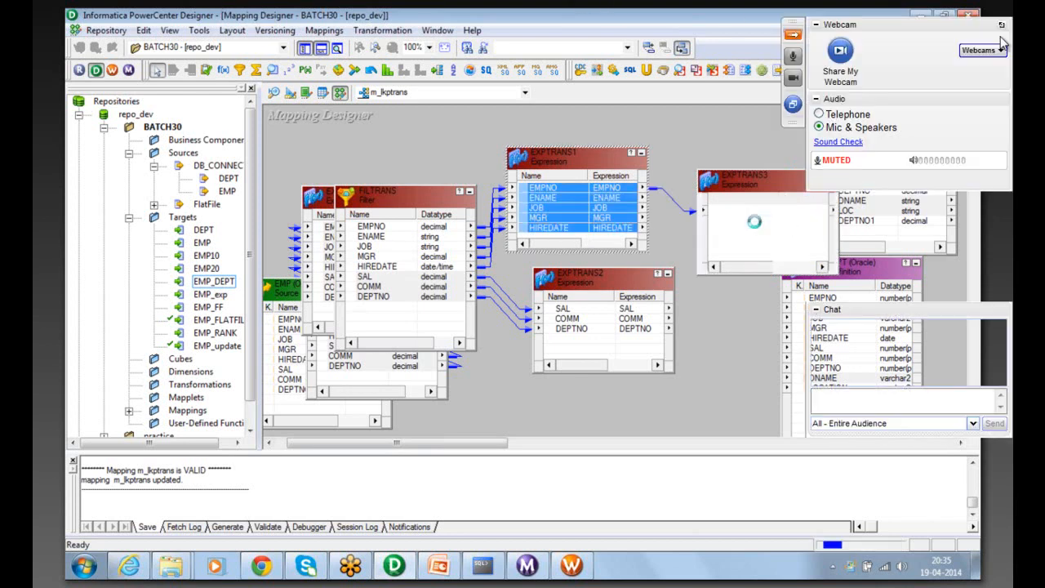
left_click_drag(549, 307, 736, 266)
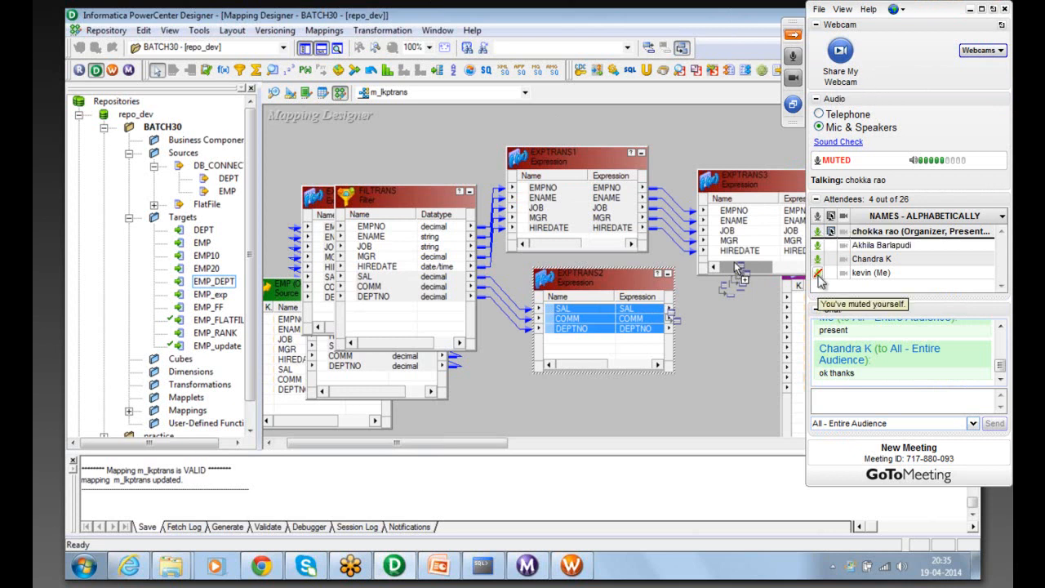
left_click(818, 273)
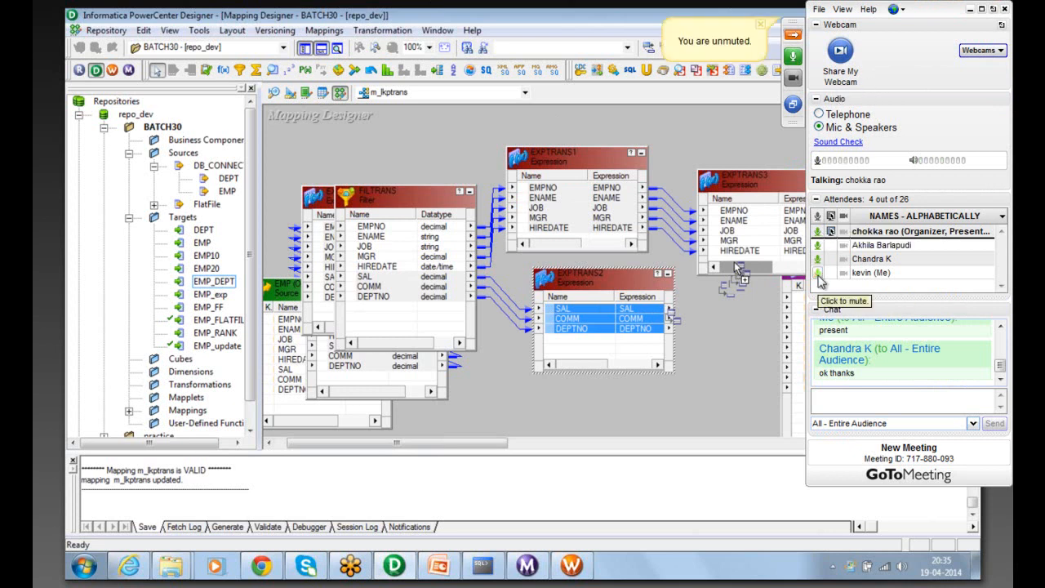
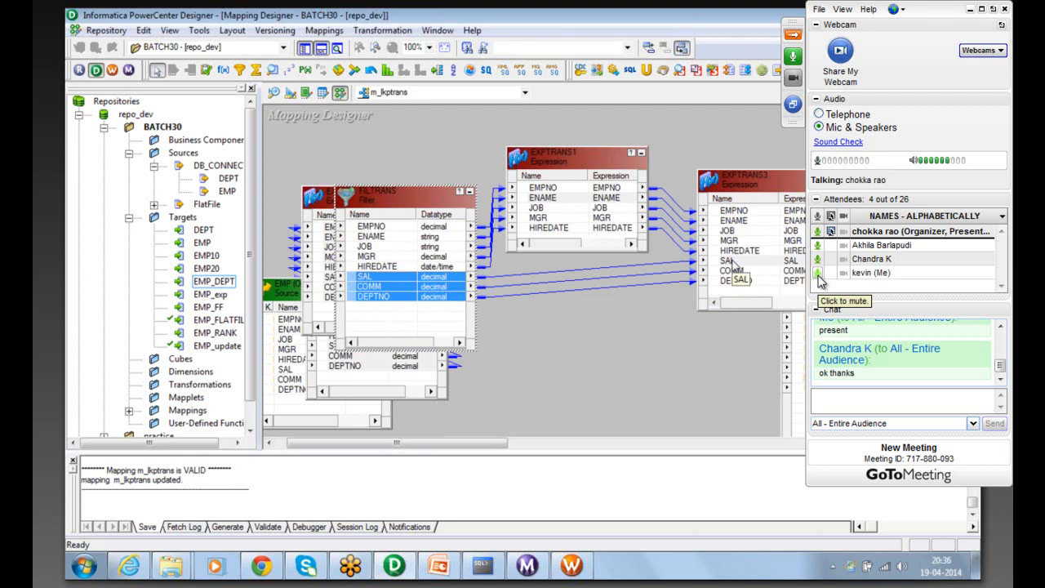
- Delete EXPTRANS3, EXPTRANS1 and FILTRANS from m_lkptrans and bring the EMP_DEPT target into view
left_click(738, 190)
key("Delete")
left_click(563, 150)
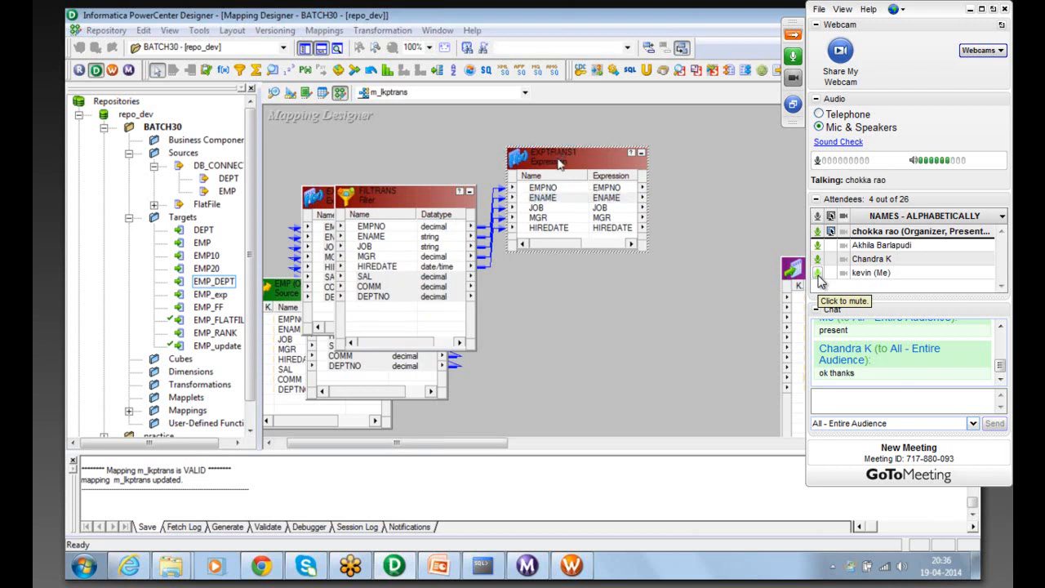
key("Delete")
left_click(391, 206)
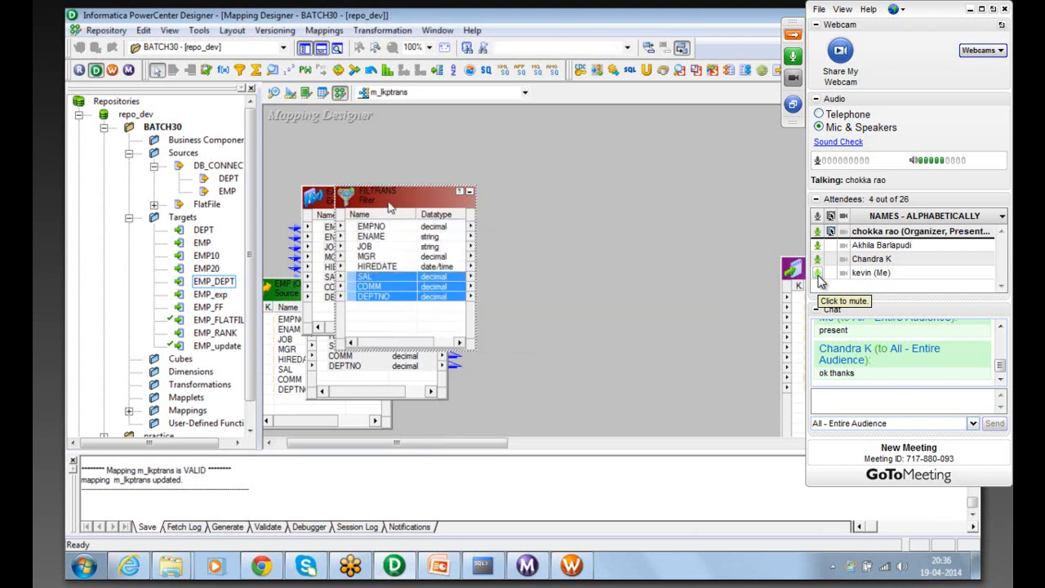
key("Delete")
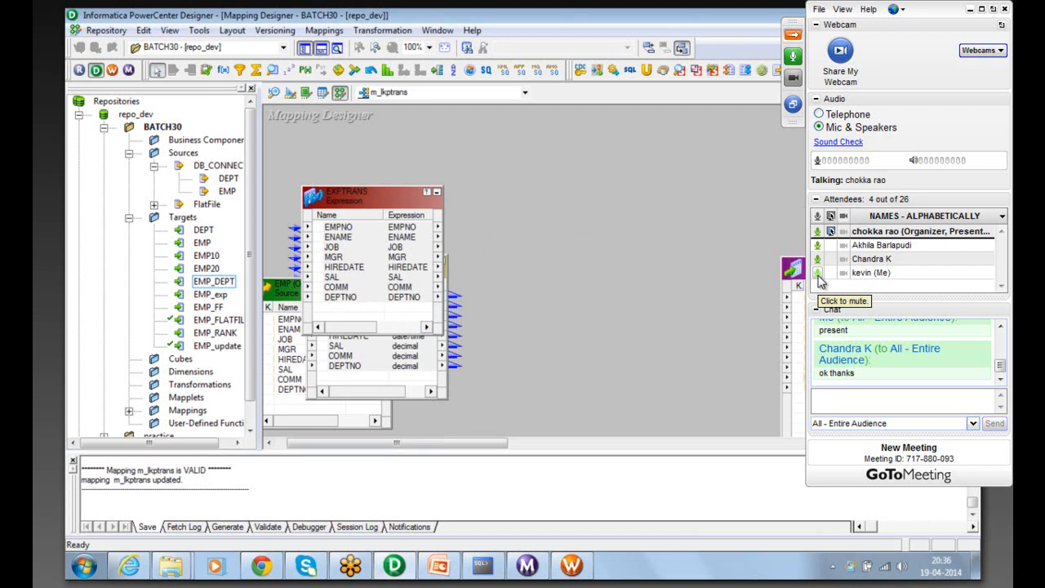
left_click_drag(818, 273, 526, 166)
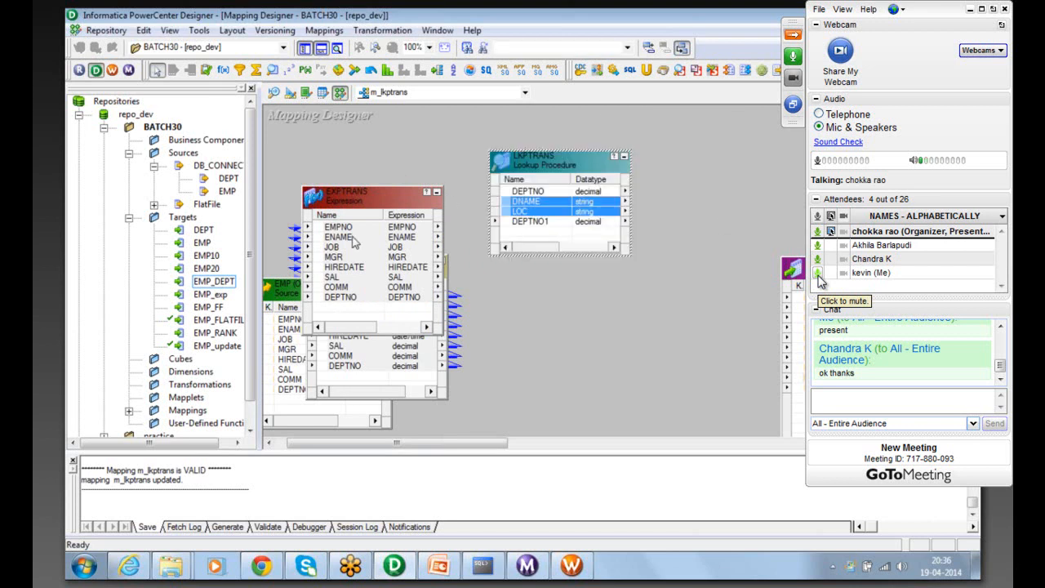
- Copy all EXPTRANS ports into the LKPTRANS lookup and enlarge it to show every port
left_click(796, 35)
mouse_move(321, 229)
left_mouse_down()
mouse_move(467, 273)
mouse_move(528, 251)
mouse_move(539, 214)
left_mouse_up()
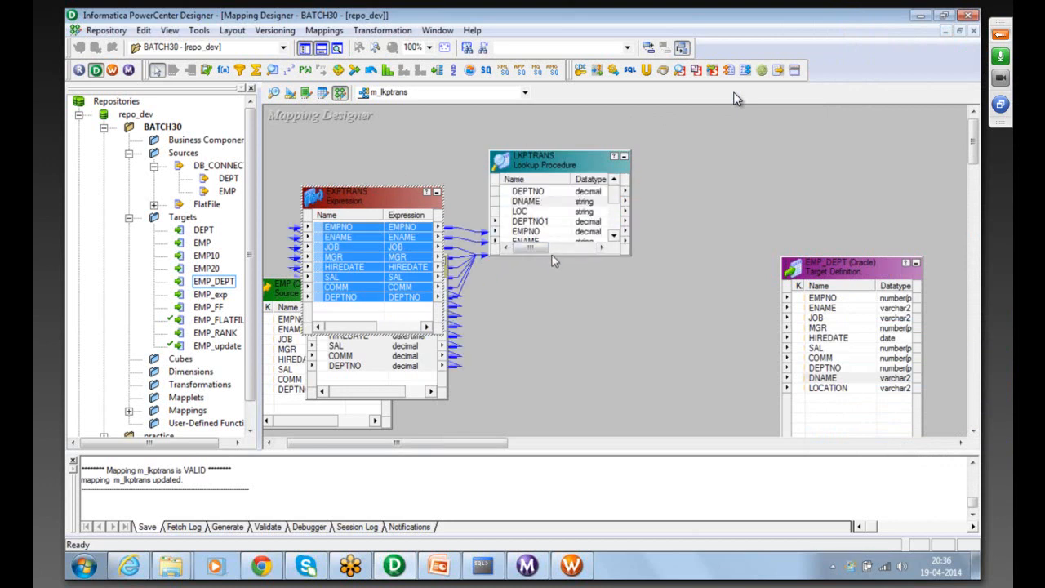
left_click_drag(551, 256, 554, 369)
- Remove the extra DEPTNO2 port from LKPTRANS and select its EMPNO through COMM ports
left_click(555, 307)
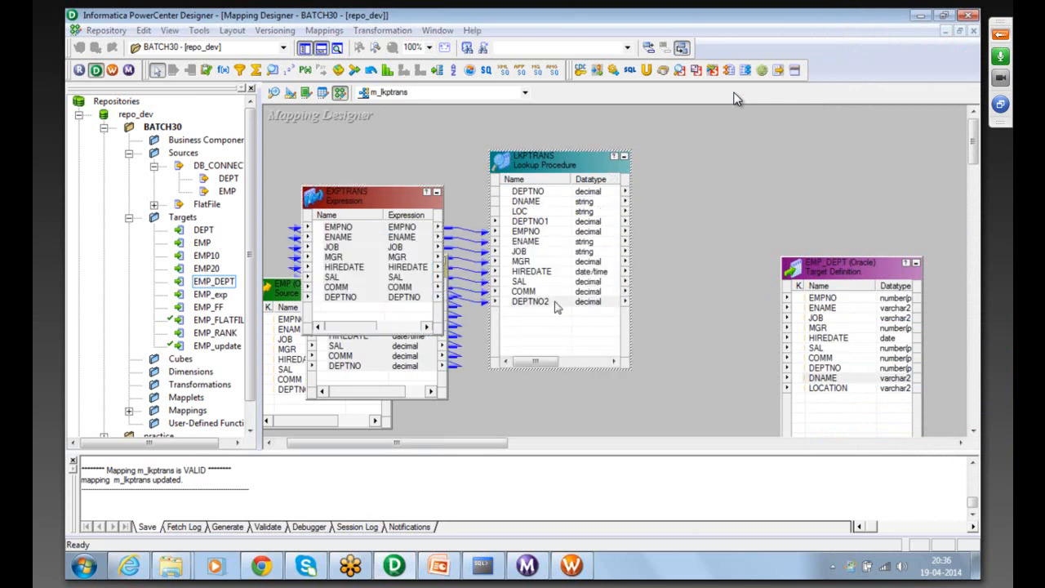
double_click(555, 306)
key("Delete")
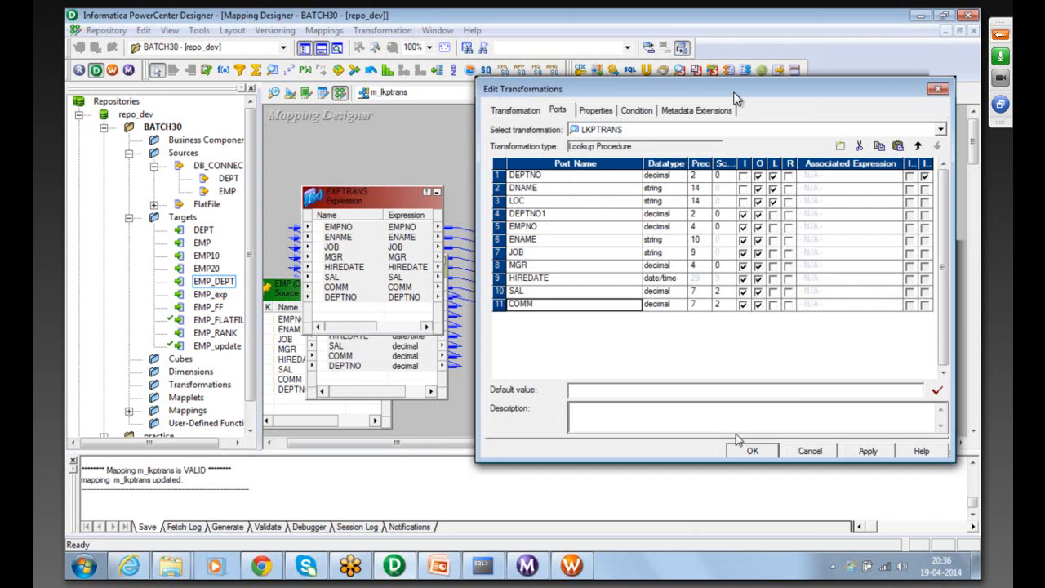
left_click(739, 455)
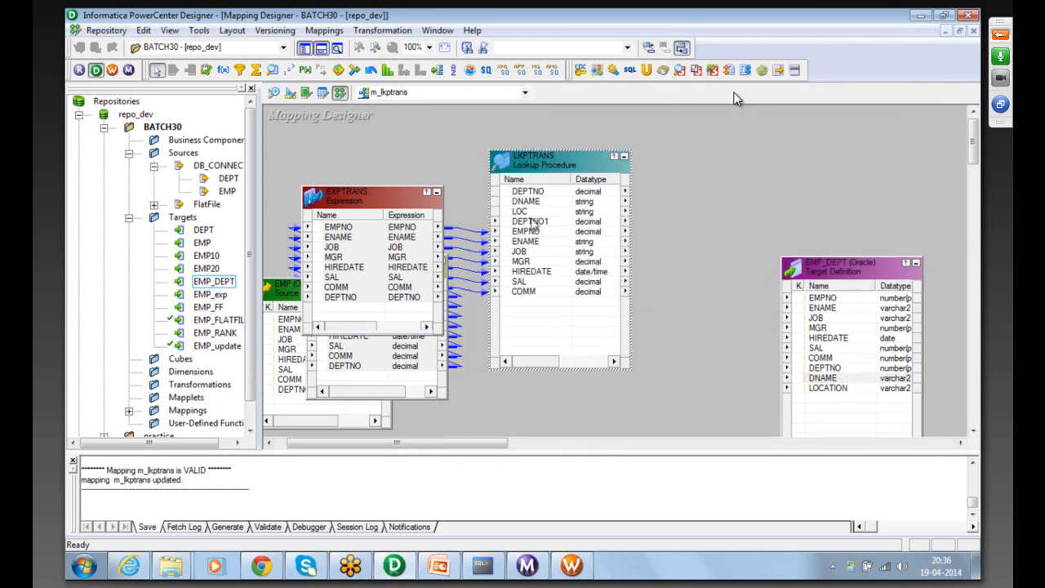
left_click(528, 232)
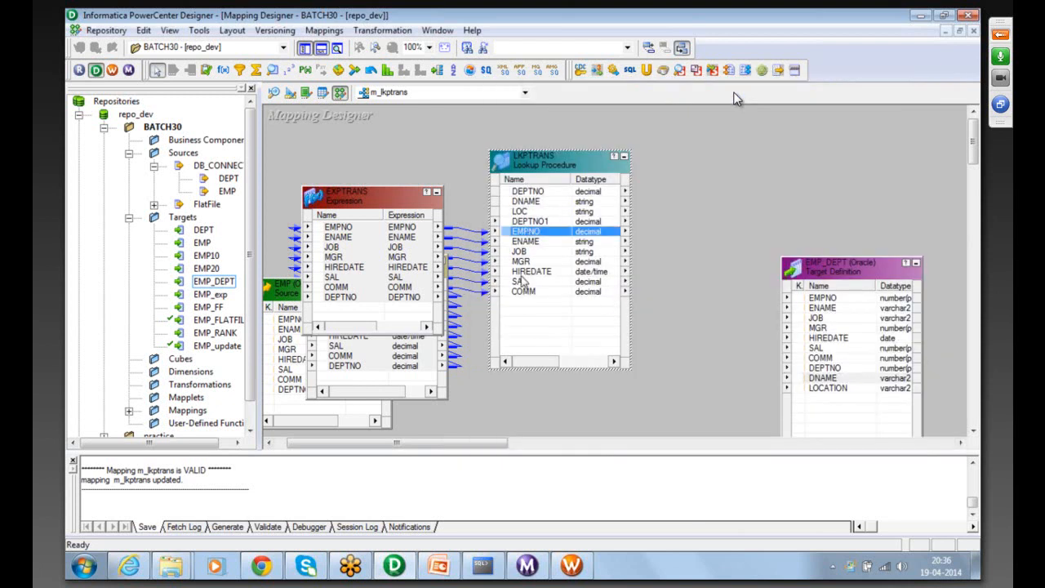
left_click(519, 294, "shift")
- Link LKPTRANS EMPNO–COMM, DEPTNO1, DNAME and LOC to the matching EMP_DEPT columns, then save m_lkptrans
left_click_drag(509, 233, 831, 294)
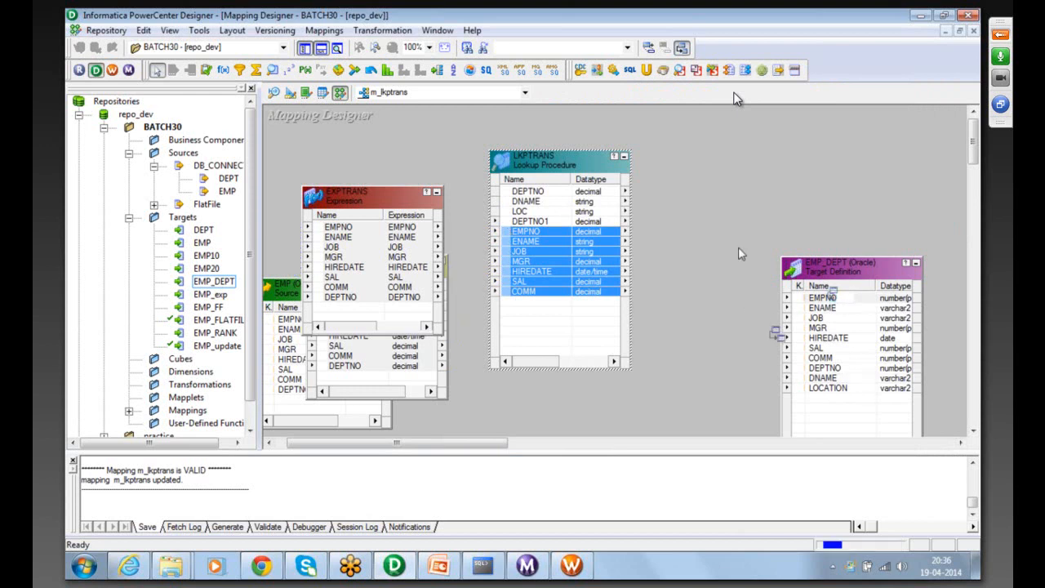
mouse_move(539, 222)
left_mouse_down()
mouse_move(712, 361)
mouse_move(782, 375)
mouse_move(808, 369)
left_mouse_up()
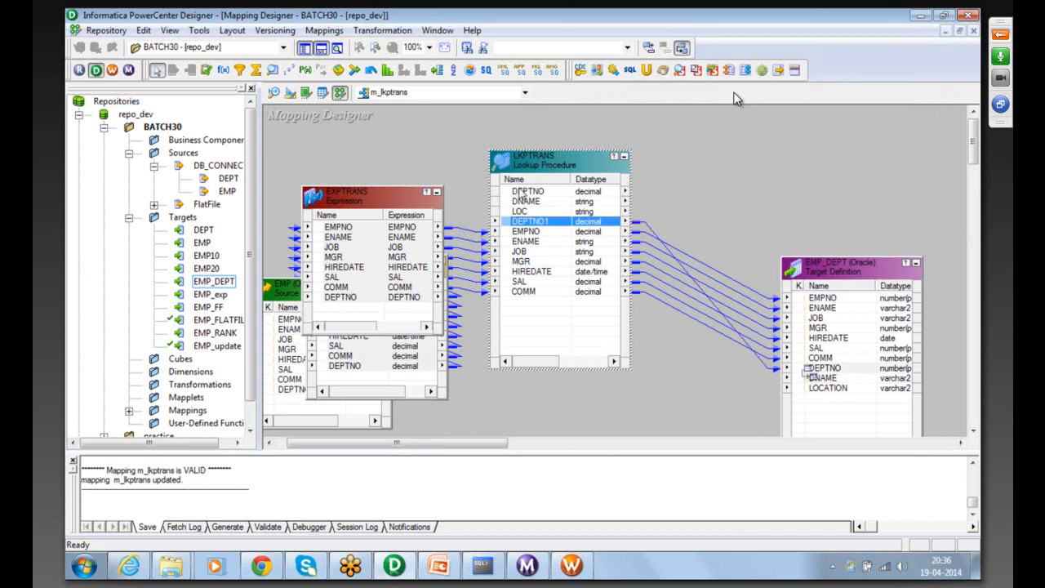
left_click(519, 193)
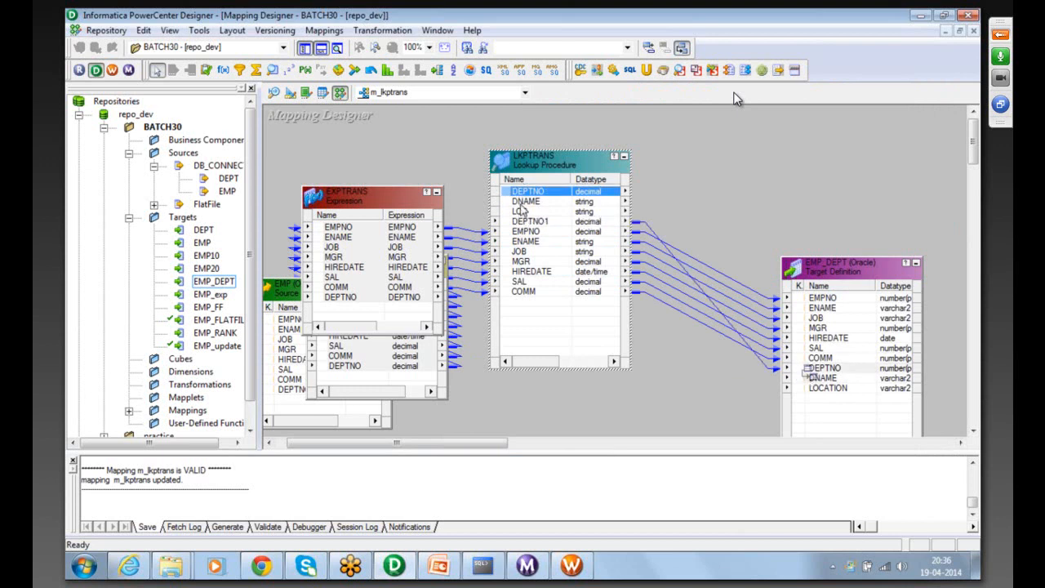
left_click(519, 203)
left_click(513, 211, "shift")
left_click_drag(555, 244, 818, 382)
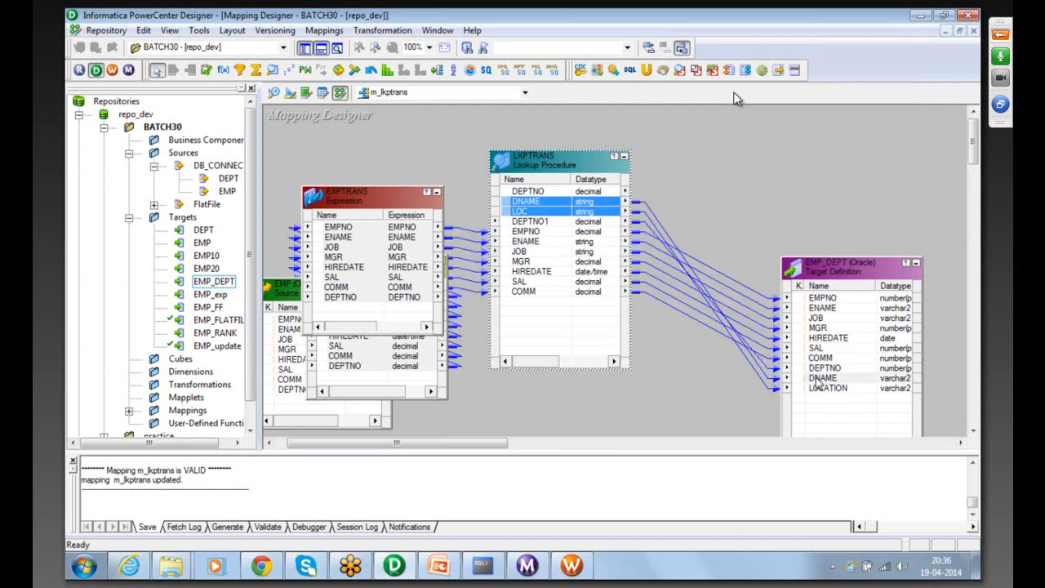
key("ctrl+s")
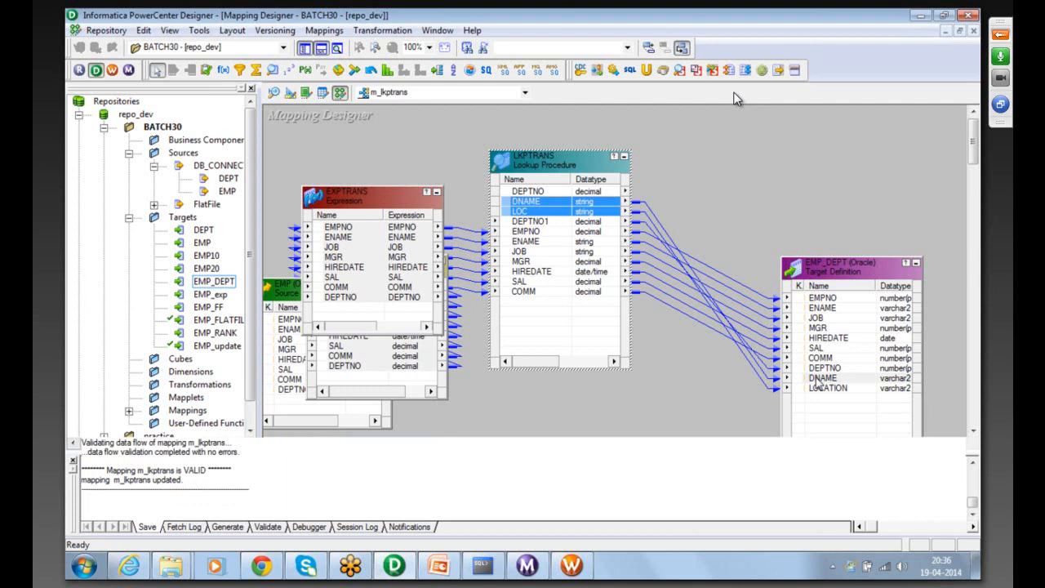
- Insert the row (10, 'HR', 'TEXAS') into source.dept and commit it
left_click(472, 571)
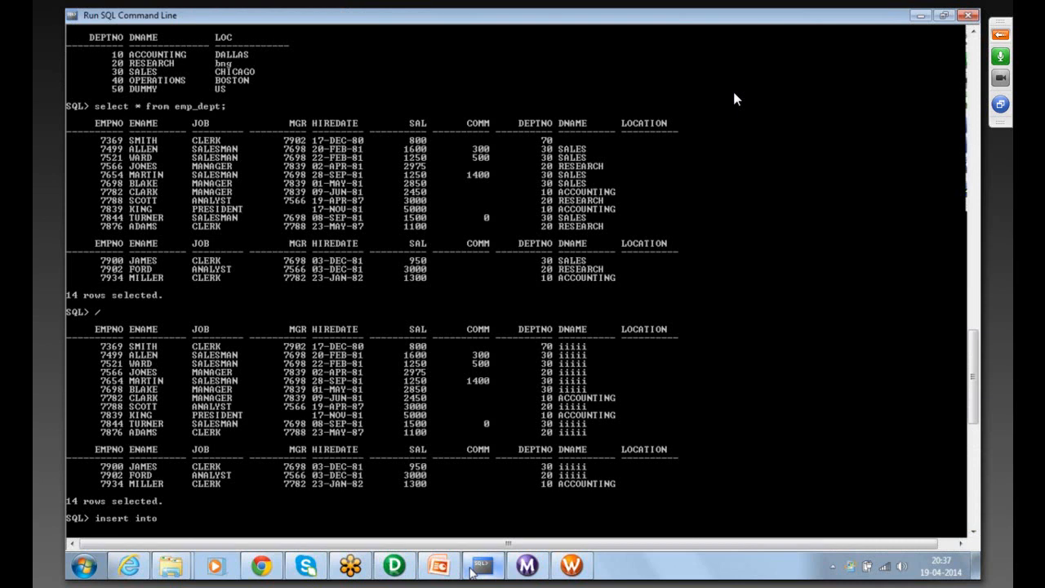
type("insert into source.dept values()")
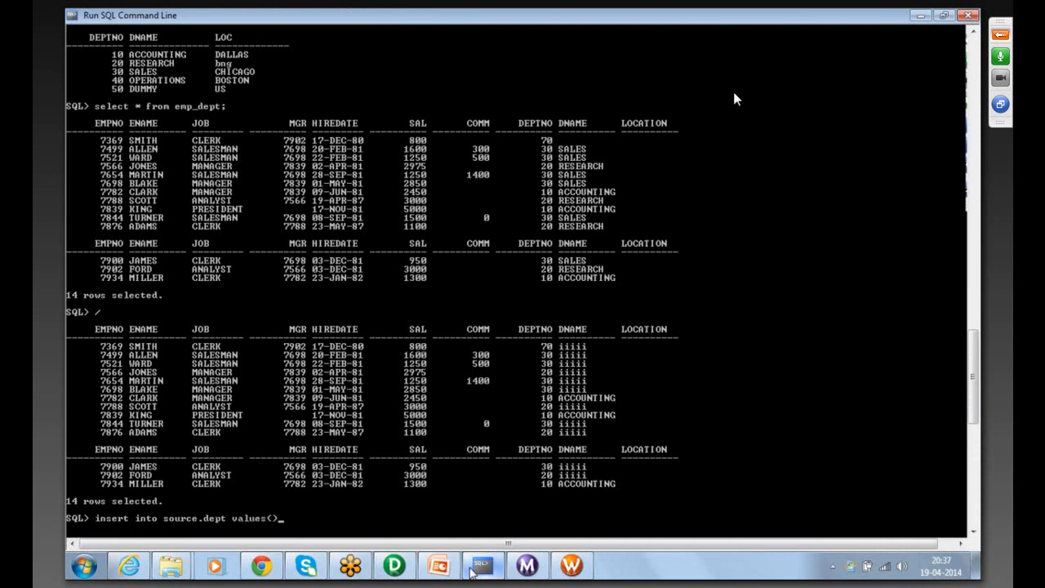
type("10,")
type("'HR','TEXAS'")
key("End")
type(";")
key("Return")
type("COMMIT;")
key("Return")
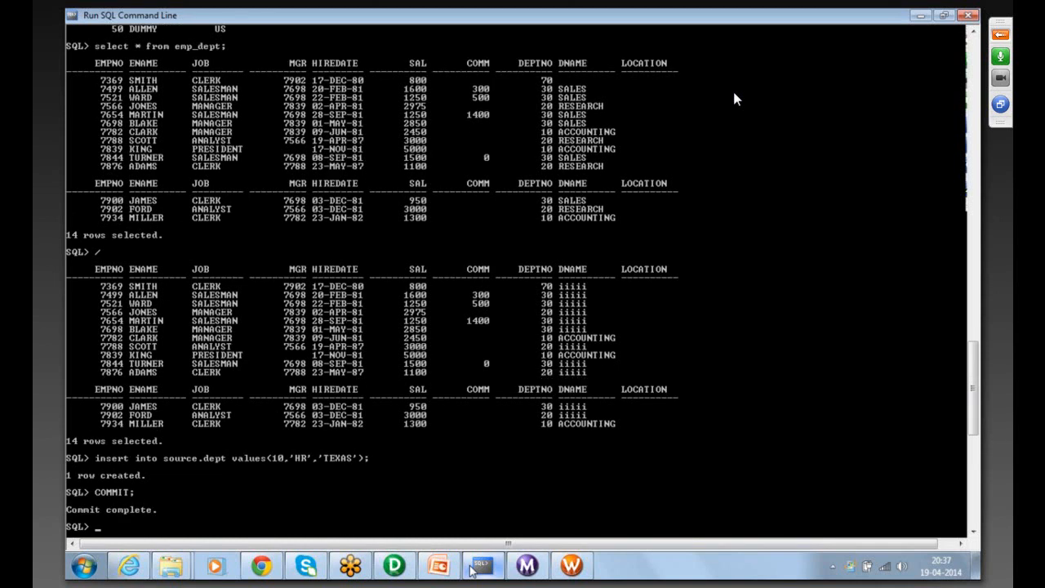
- Rerun the query on source.dept to confirm six rows, then bring up the s_lkp session's options in Workflow Manager
key("Up")
key("Up")
key("Up")
key("Up")
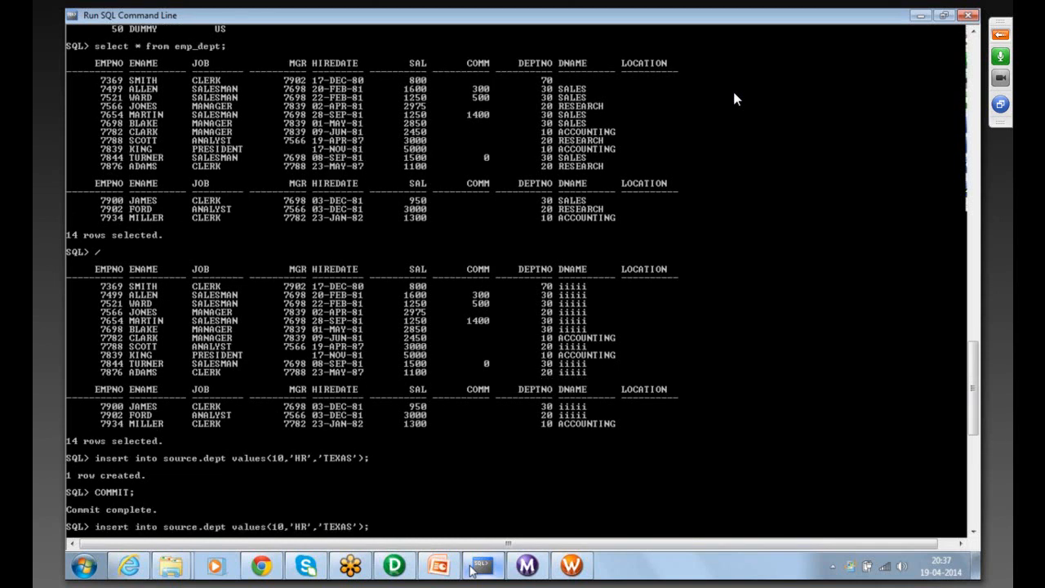
key("Up")
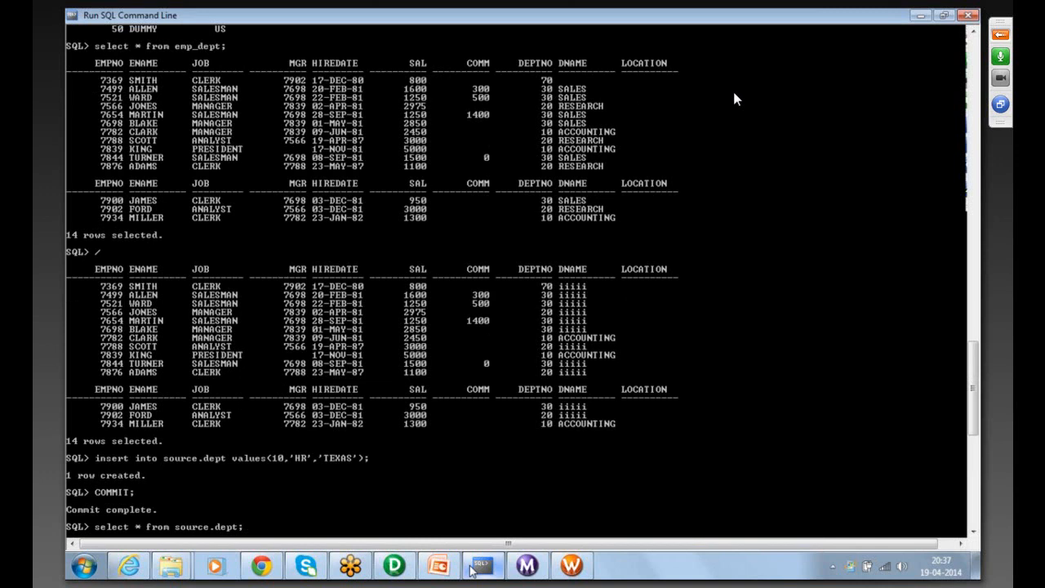
key("Return")
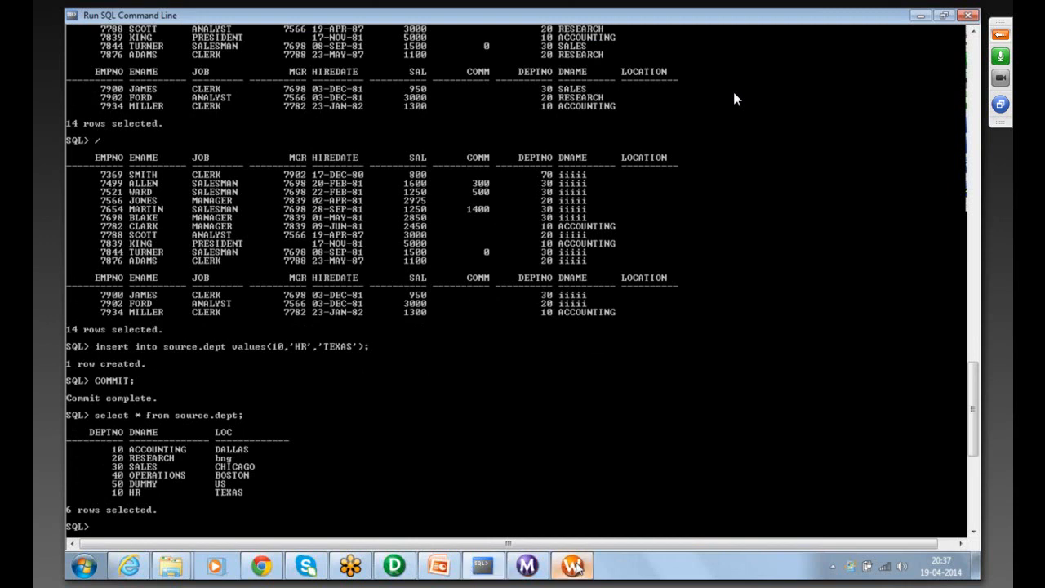
left_click(574, 565)
right_click(600, 252)
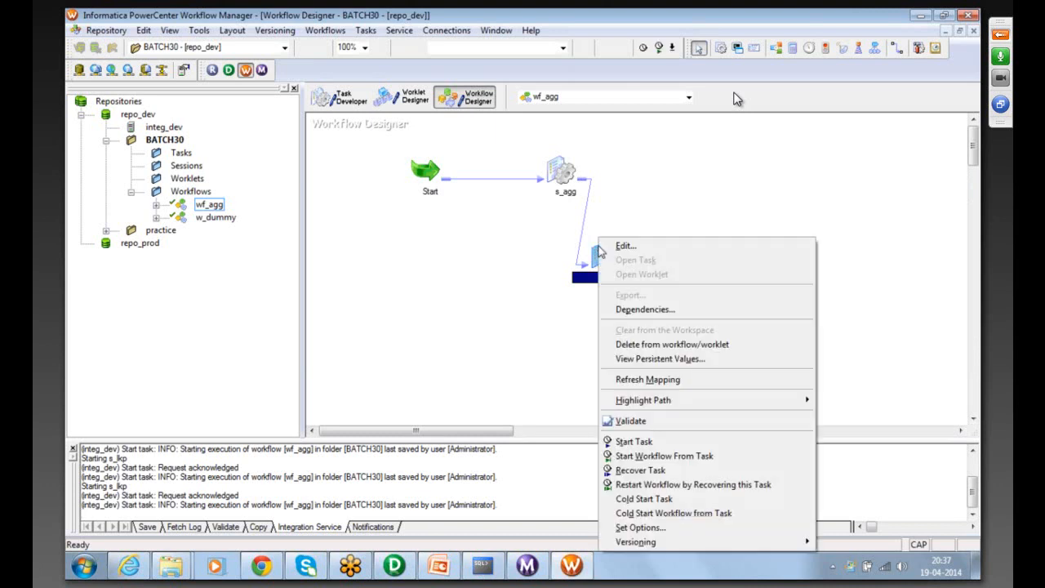
- Refresh the s_lkp session's mapping and set its LKPTRANS lookup connection to DB_CONNECT
left_click(646, 378)
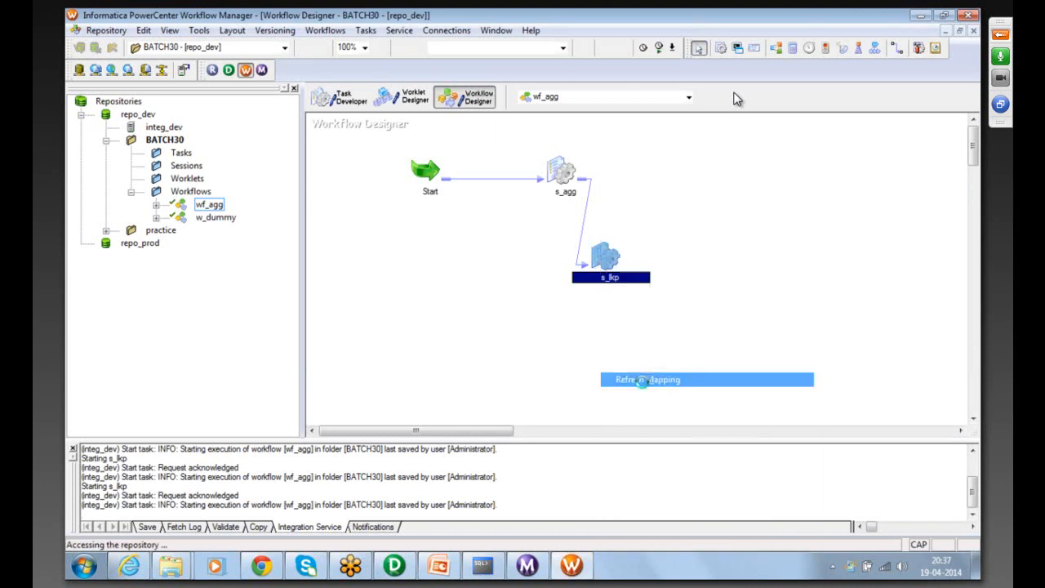
double_click(609, 256)
left_click(457, 77)
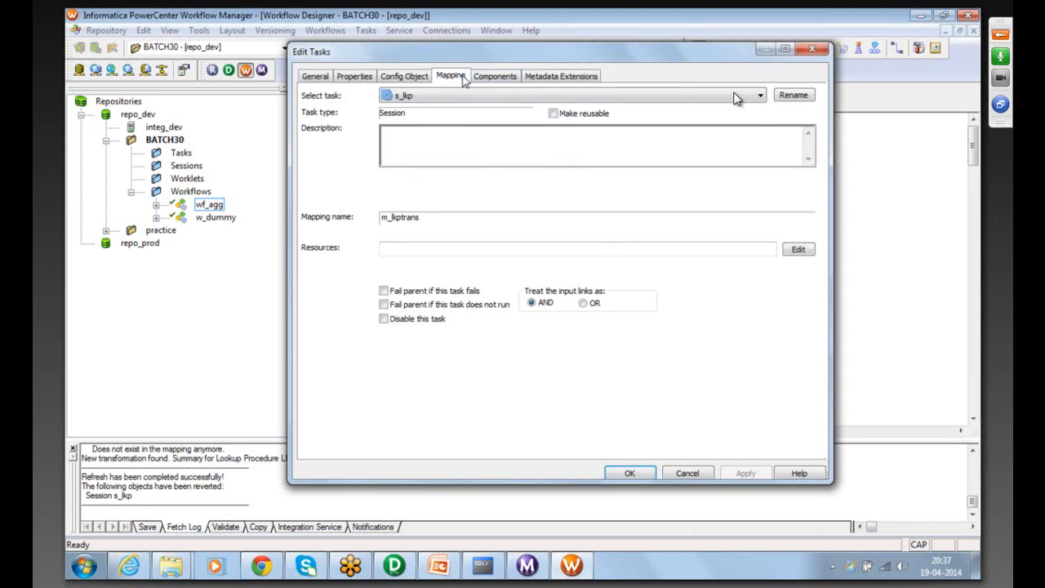
left_click(359, 245)
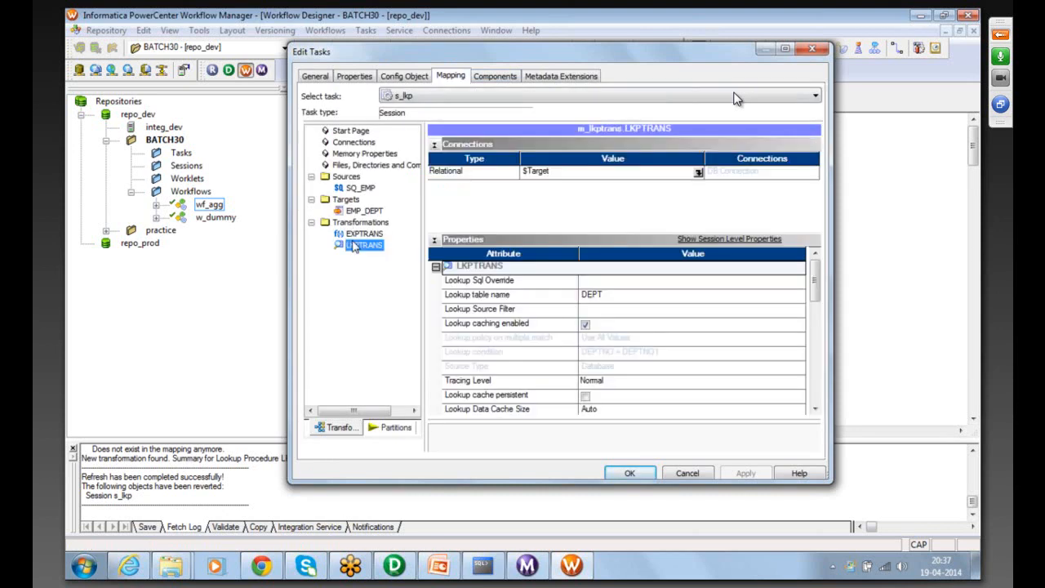
left_click(700, 175)
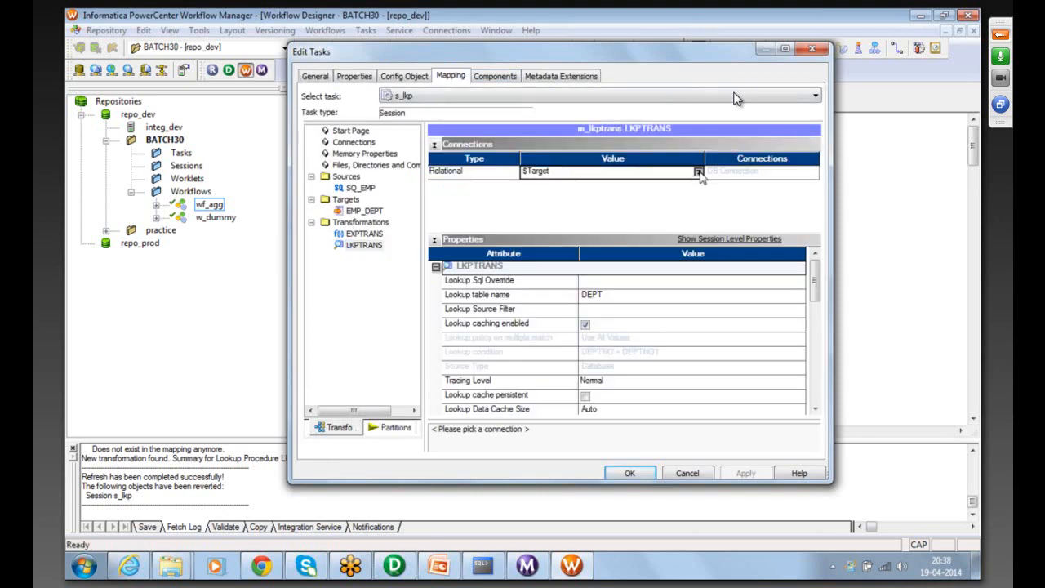
left_click(699, 173)
left_click(450, 184)
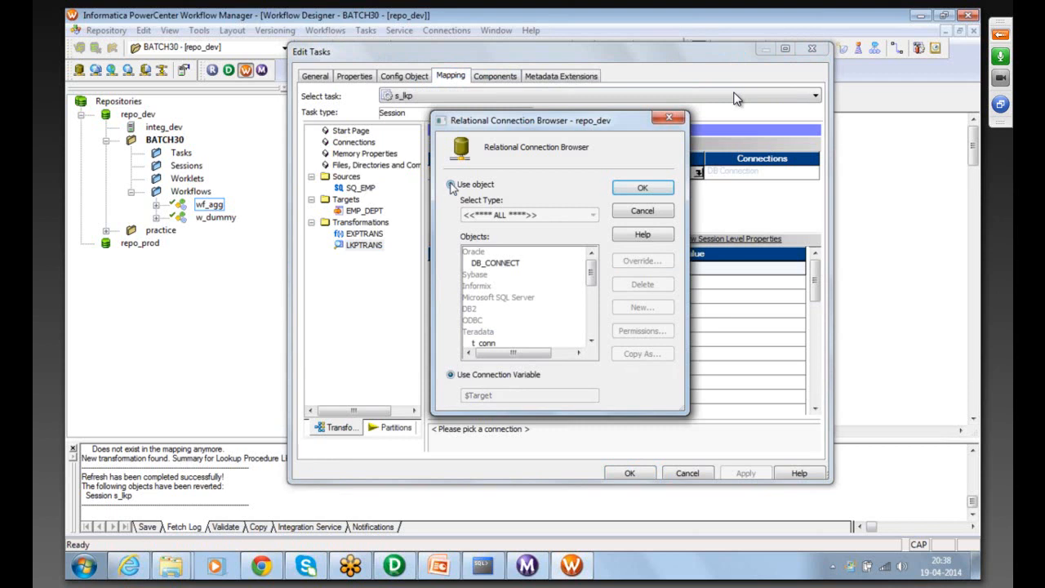
left_click(500, 262)
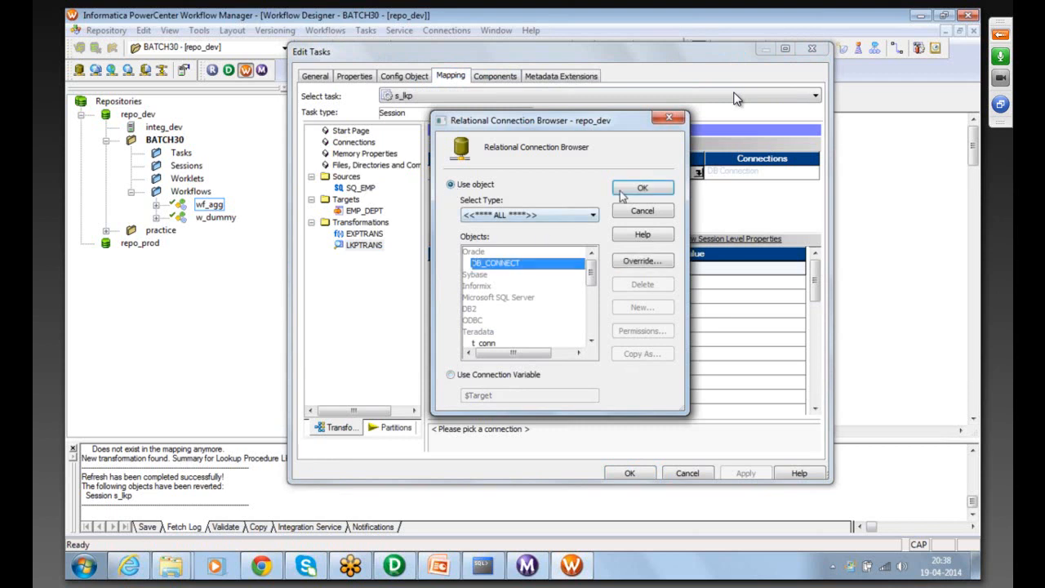
left_click(641, 188)
- Set the lookup table name to SOURCE.DEPT and apply the session settings
left_click(583, 295)
type("SOURCE.DEPT")
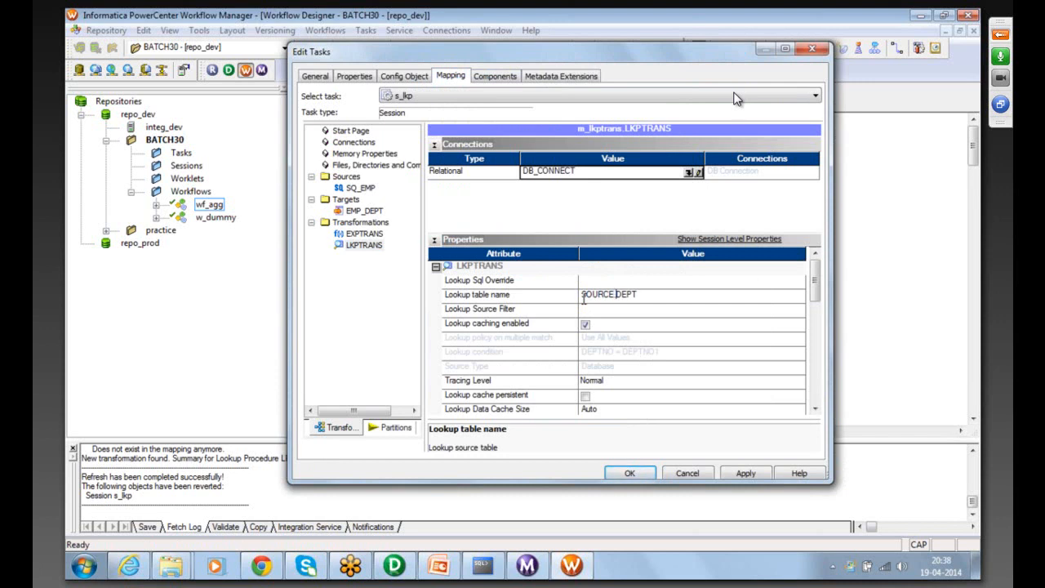
left_click(620, 475)
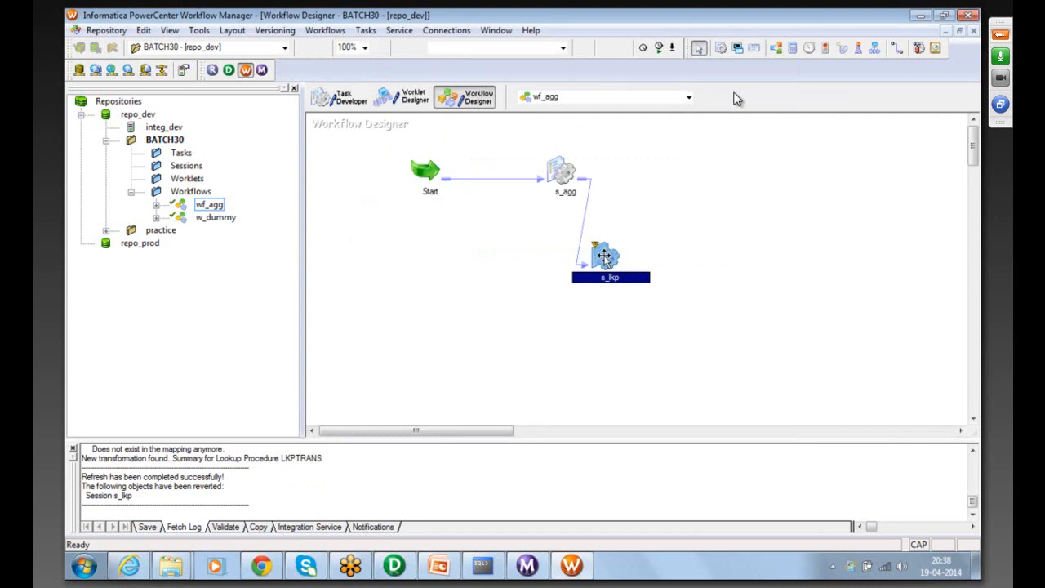
- Save the wf_agg workflow and start the s_lkp session
key("ctrl+s")
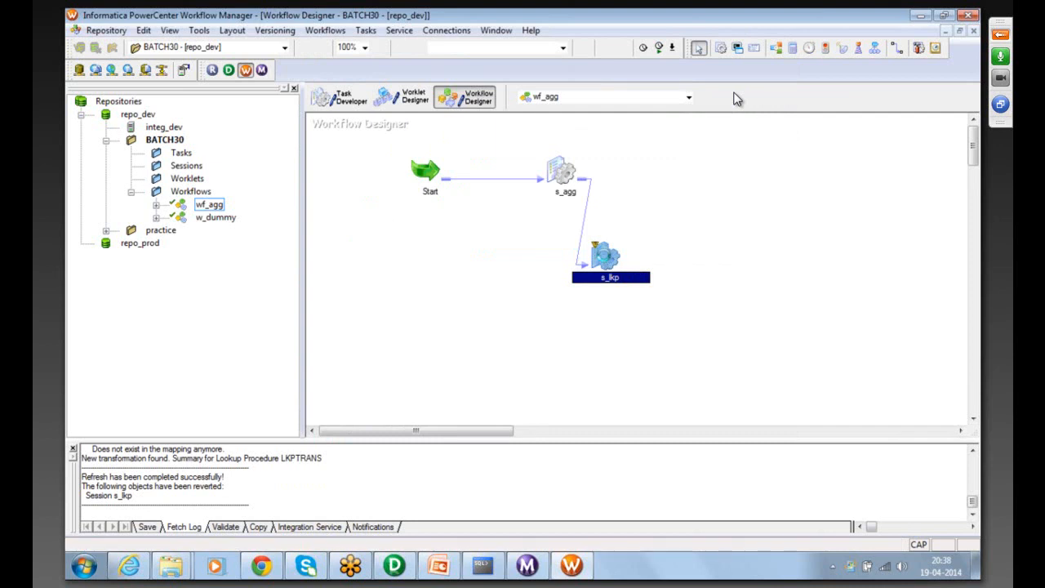
right_click(603, 255)
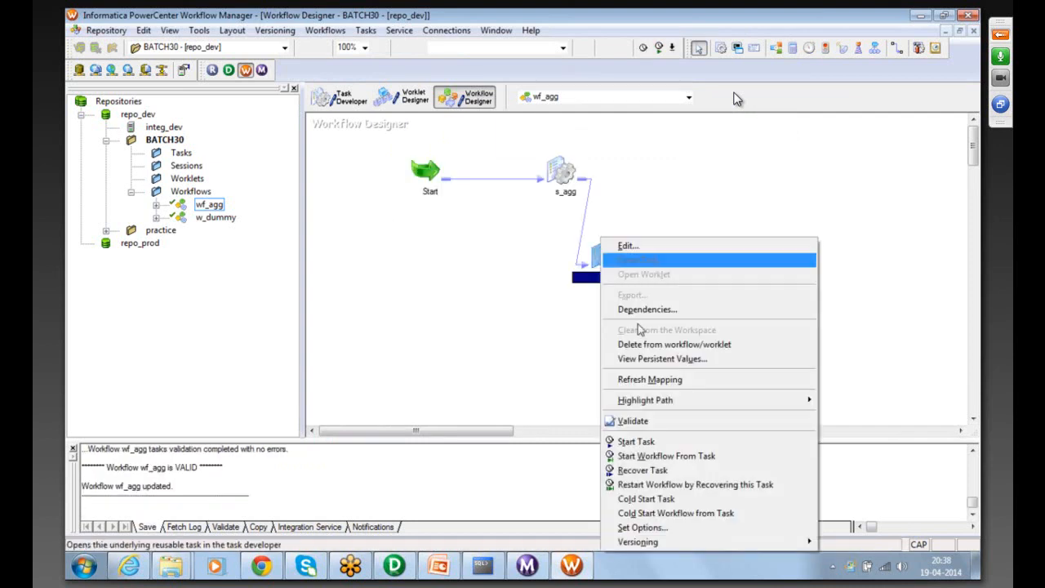
left_click(636, 441)
- Check the latest s_lkp run in Workflow Monitor, which loaded 14 rows into EMP_DEPT
left_click(481, 566)
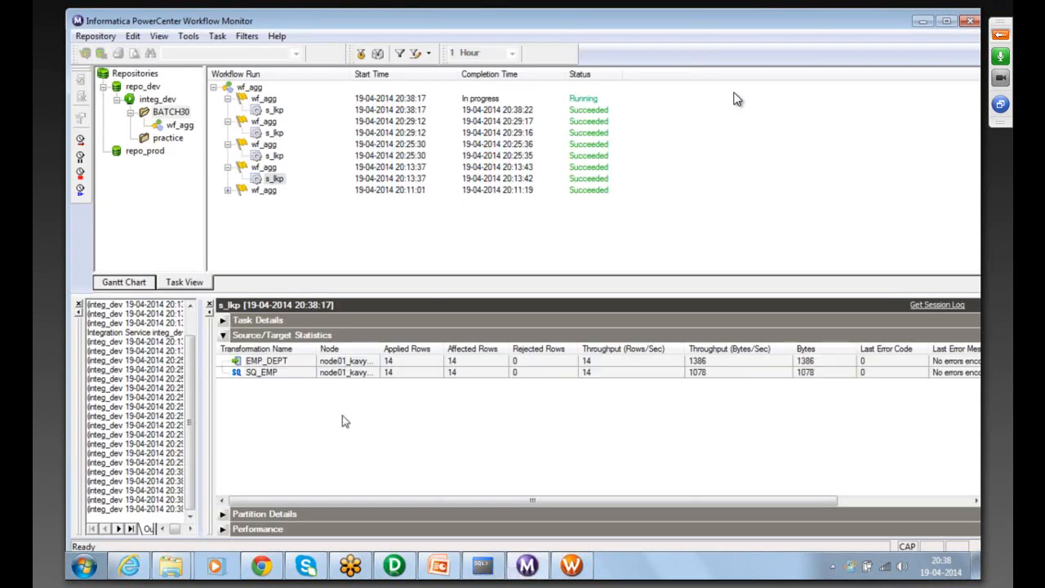
left_click(271, 110)
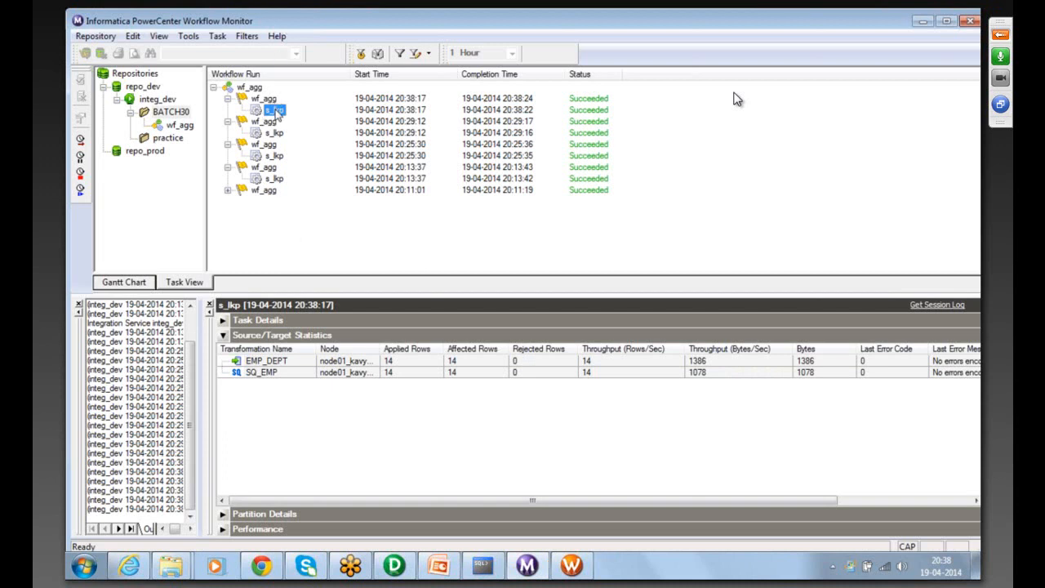
right_click(276, 112)
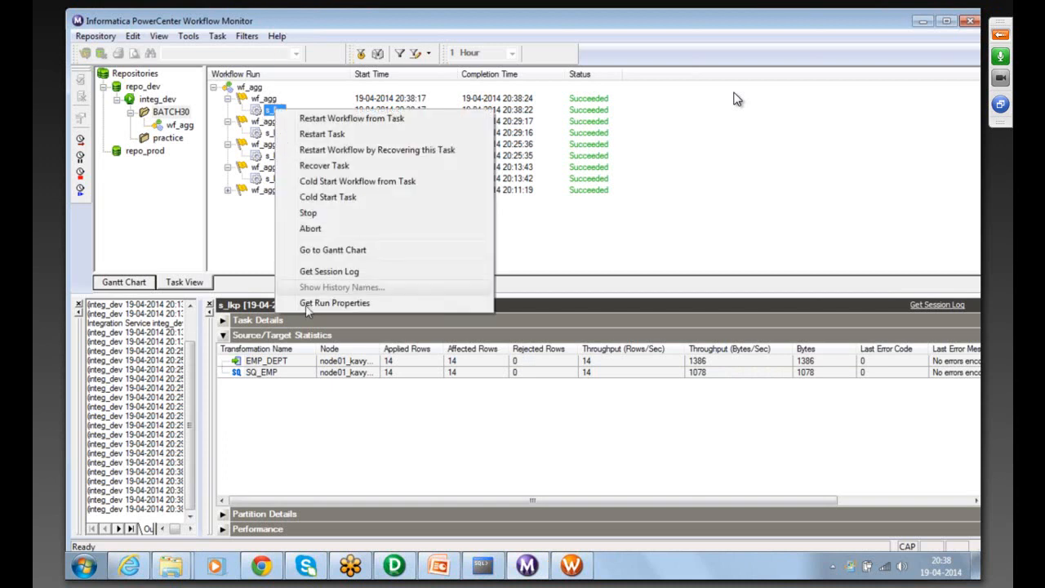
left_click(309, 309)
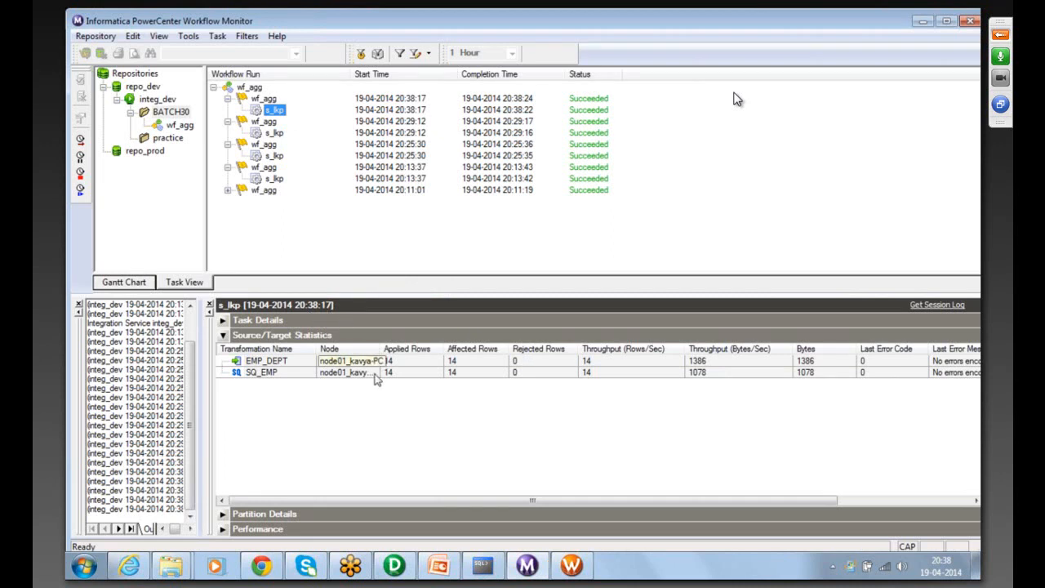
left_click(482, 563)
- Run select * from emp_dept; showing 14 rows with empty DEPTNO, DNAME and LOCATION
type("select * from emp_dept;")
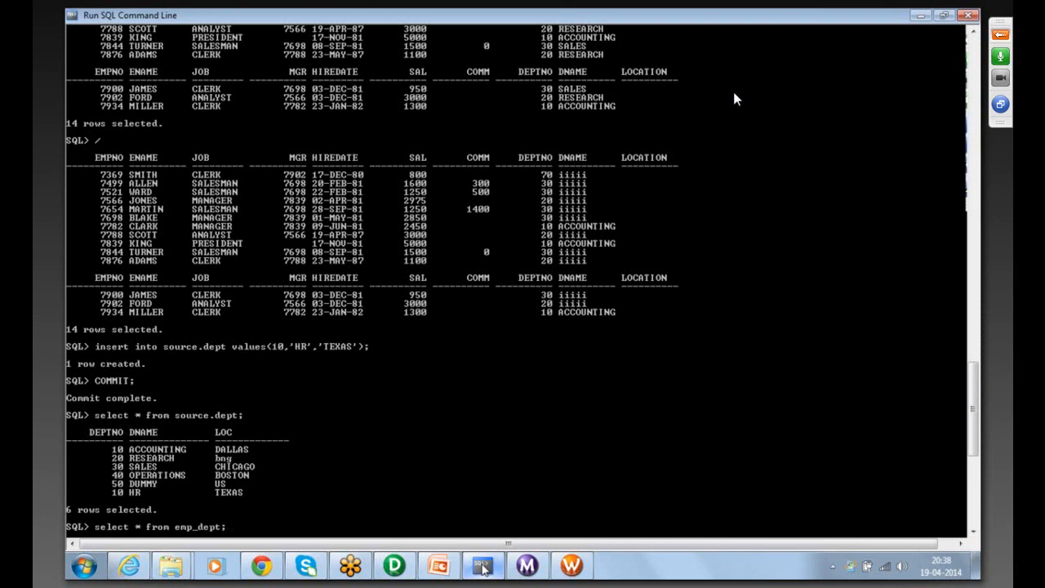
key("Return")
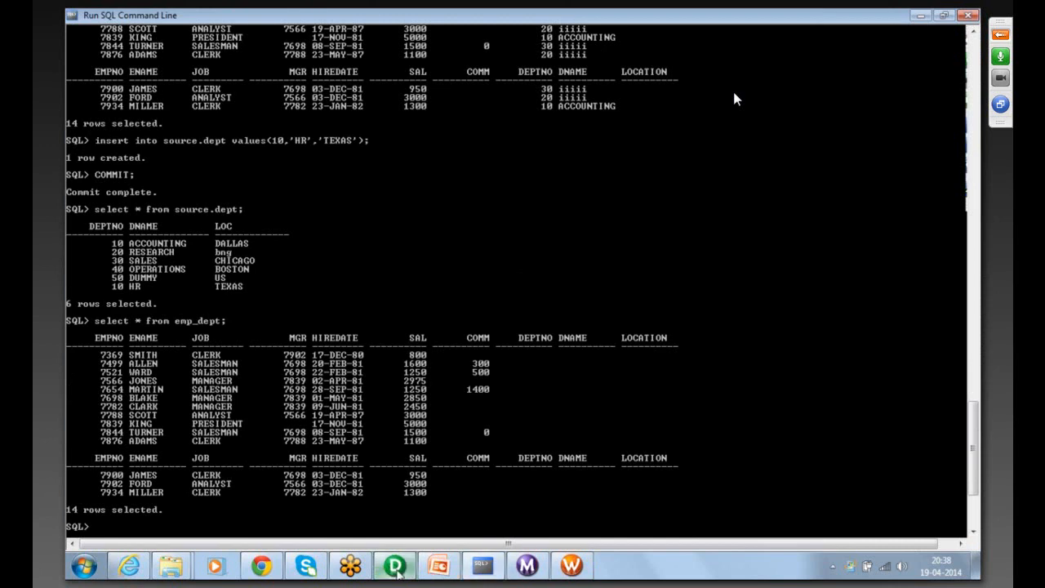
left_click(395, 566)
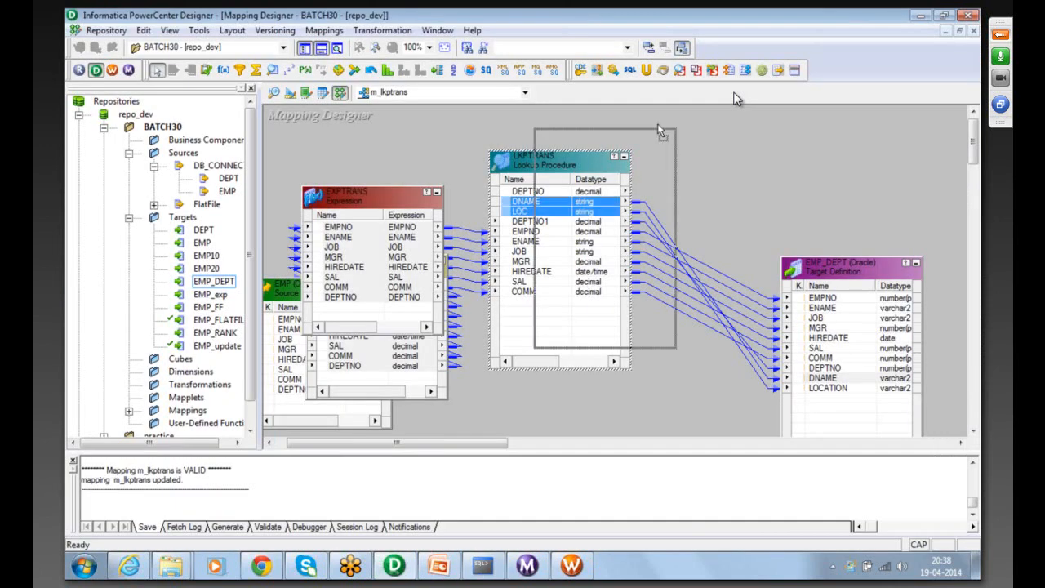
- Drag the LKPTRANS lookup aside to expose the DEPTNO link from EXPTRANS
left_click_drag(390, 300, 632, 174)
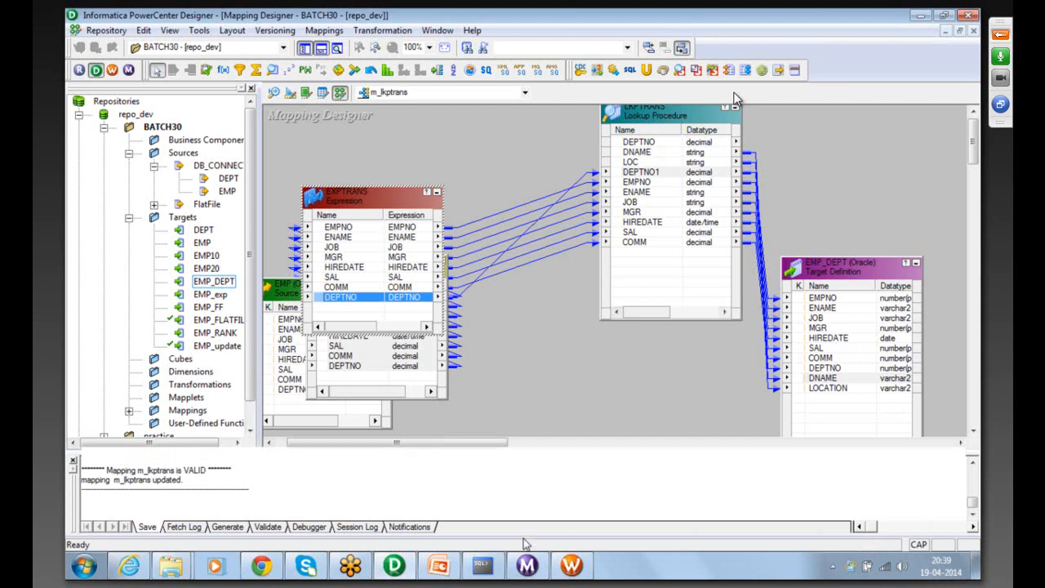
- Run Refresh Mapping on s_lkp in Workflow Manager, then launch it with Start Task
left_click(574, 565)
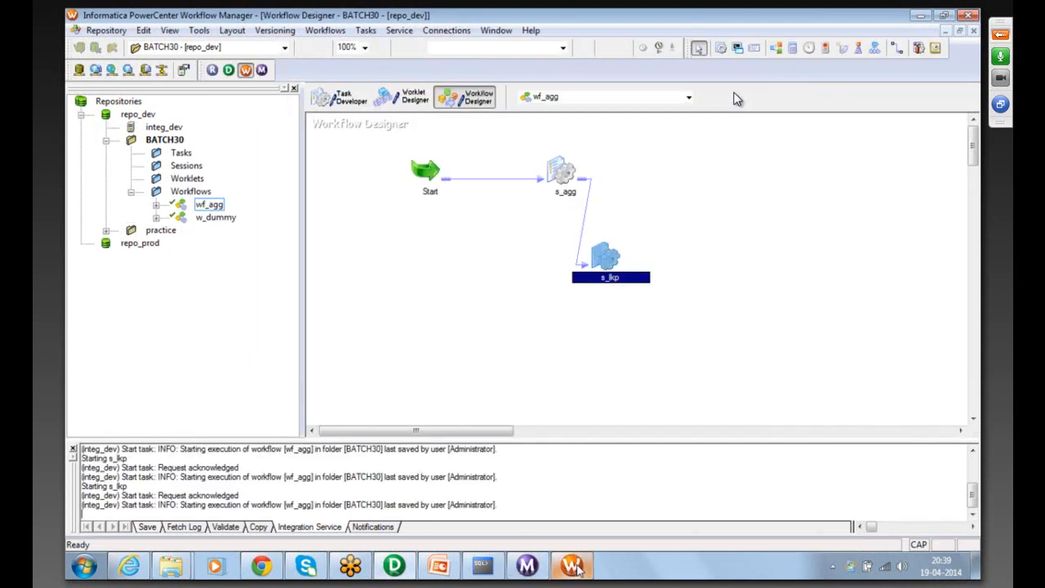
right_click(604, 257)
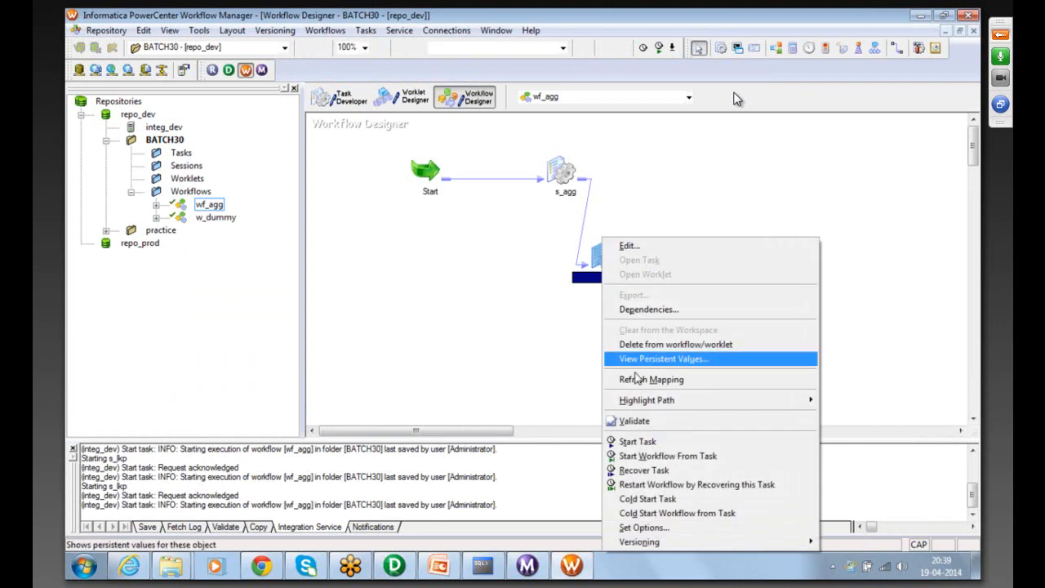
left_click(642, 381)
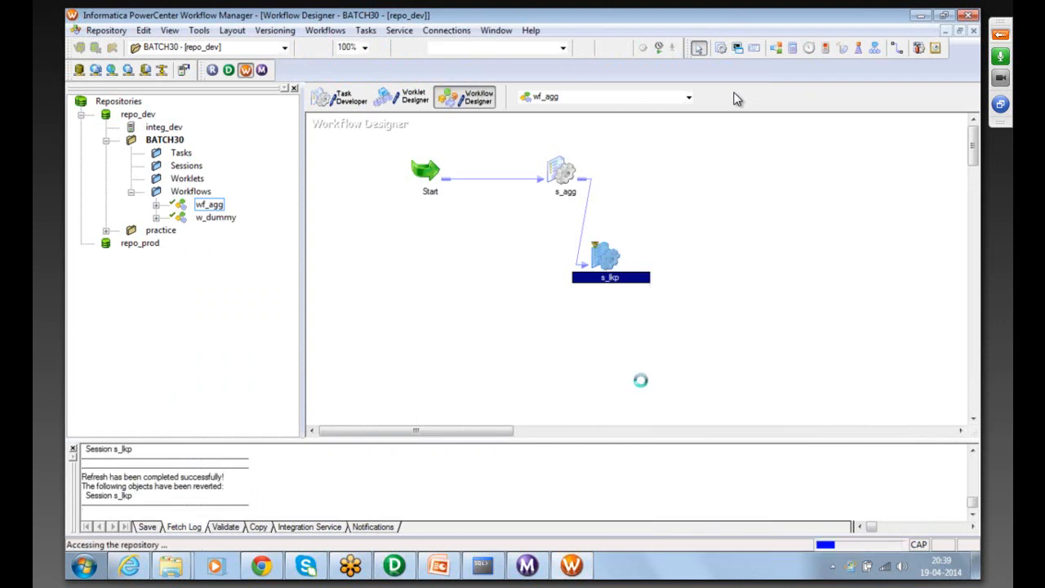
right_click(604, 256)
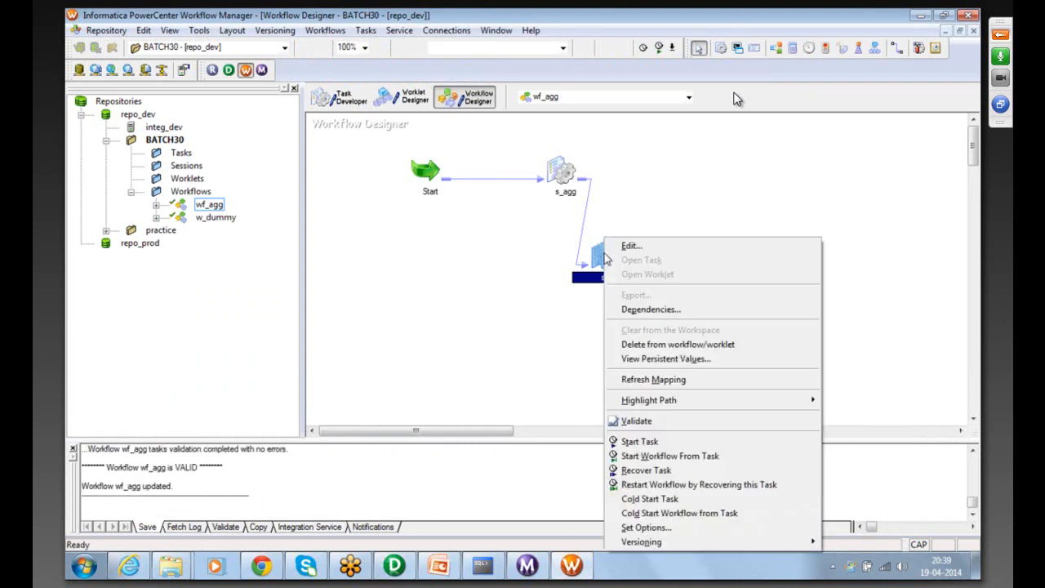
left_click(640, 441)
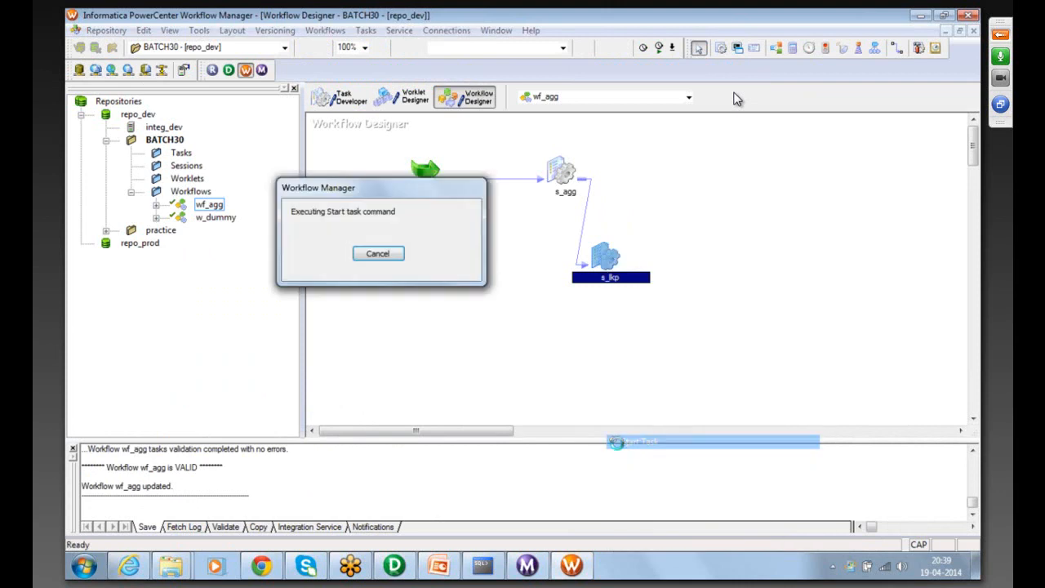
- Verify in Workflow Monitor that the 20:39:12 s_lkp run loaded 17 rows into EMP_DEPT
left_click(526, 567)
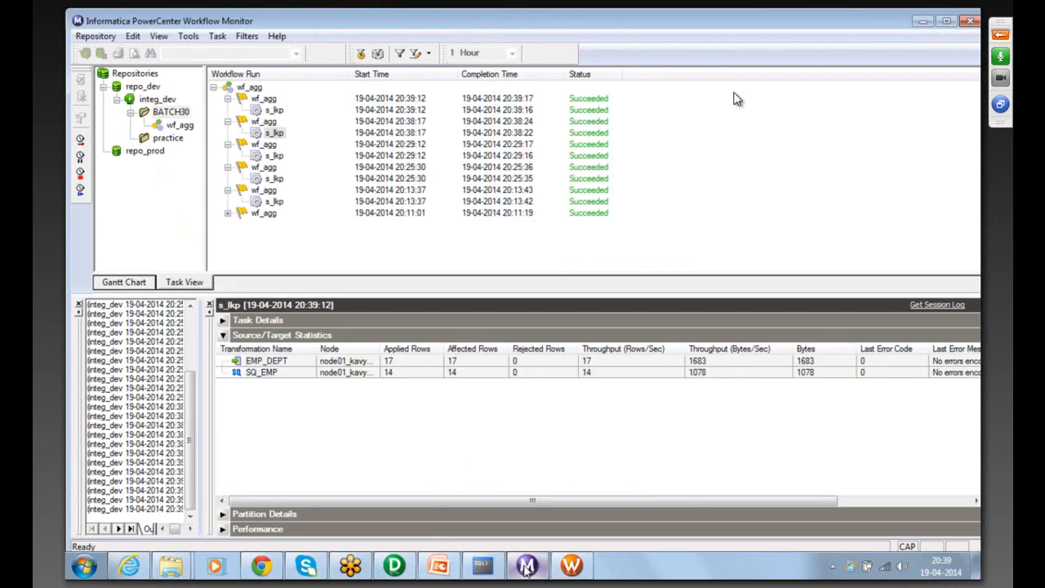
left_click(478, 568)
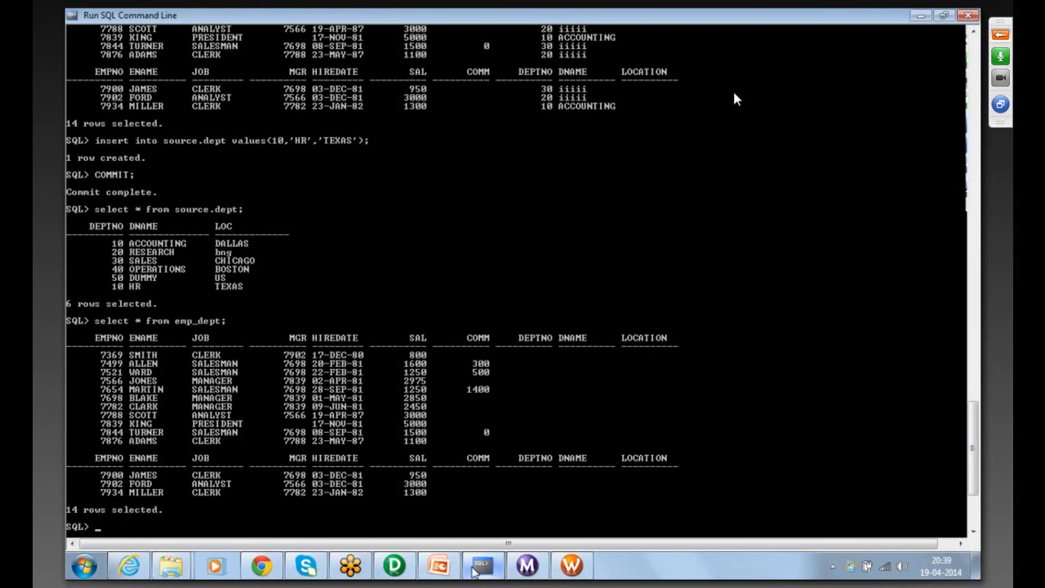
- Re-run the emp_dept query with /, getting 17 rows with DNAME and LOCATION filled
type("/")
key("Return")
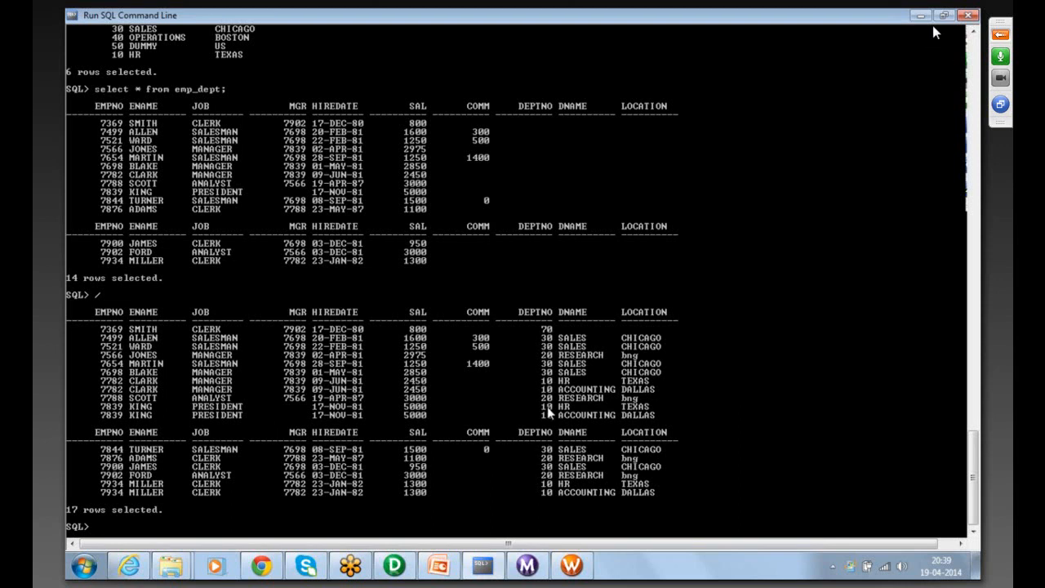
left_click(1000, 35)
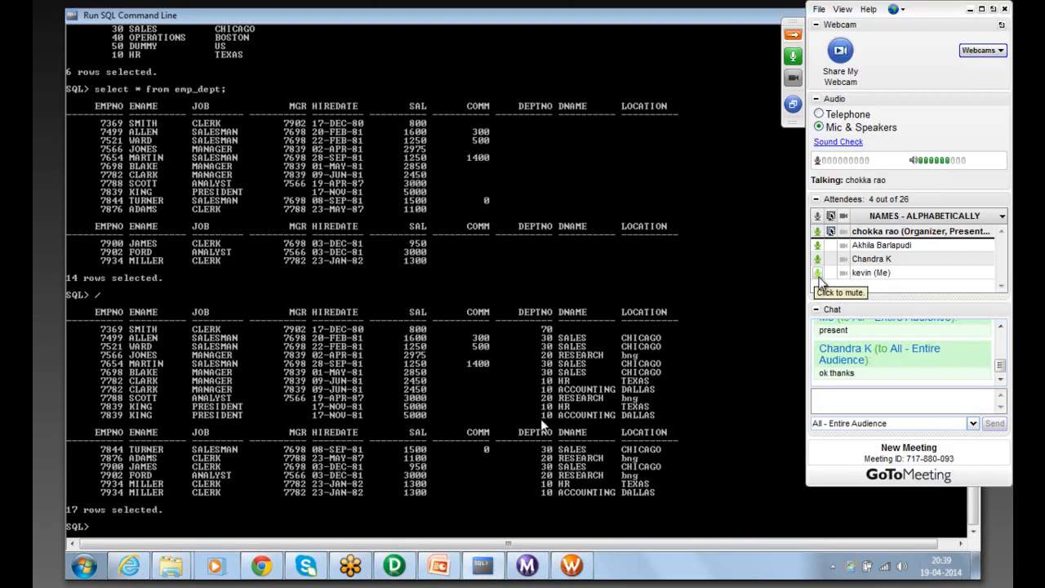
- Minimize Run SQL Command Line to reveal the s_lkp run statistics in Workflow Monitor
left_click(796, 37)
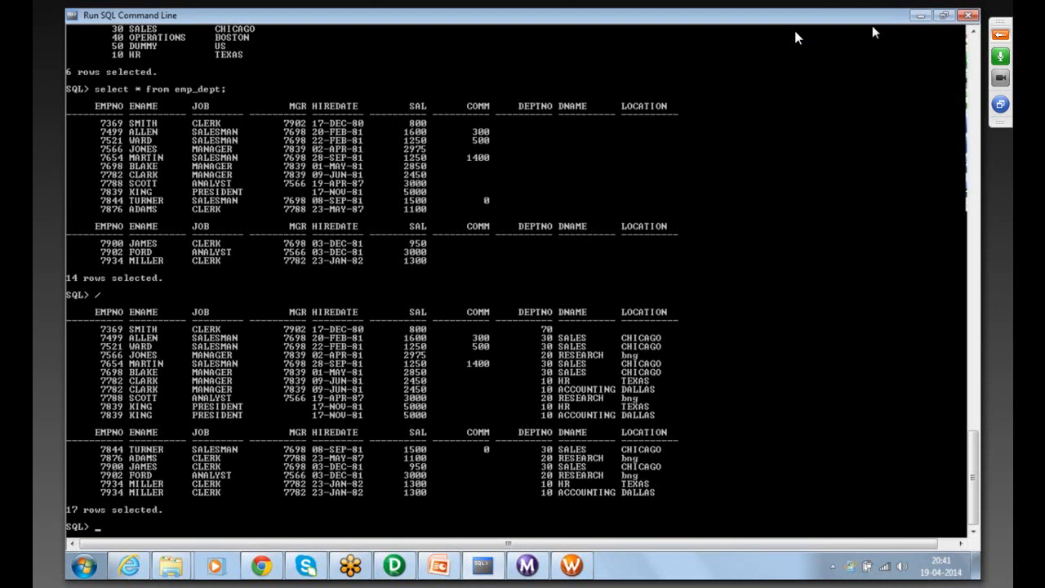
left_click(916, 16)
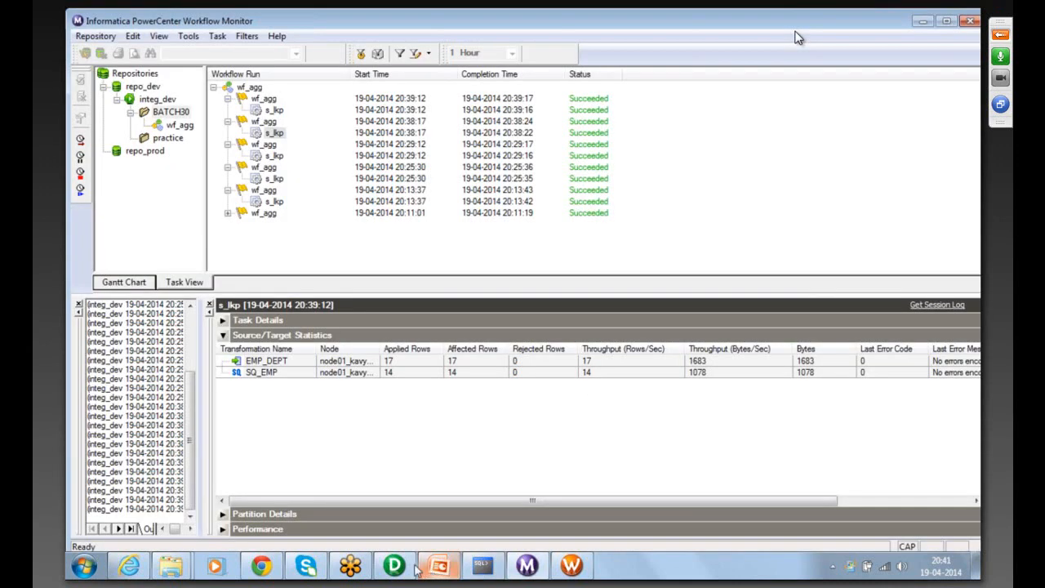
- Switch from Workflow Monitor to PowerCenter Designer showing the m_lkptrans mapping
left_click(398, 565)
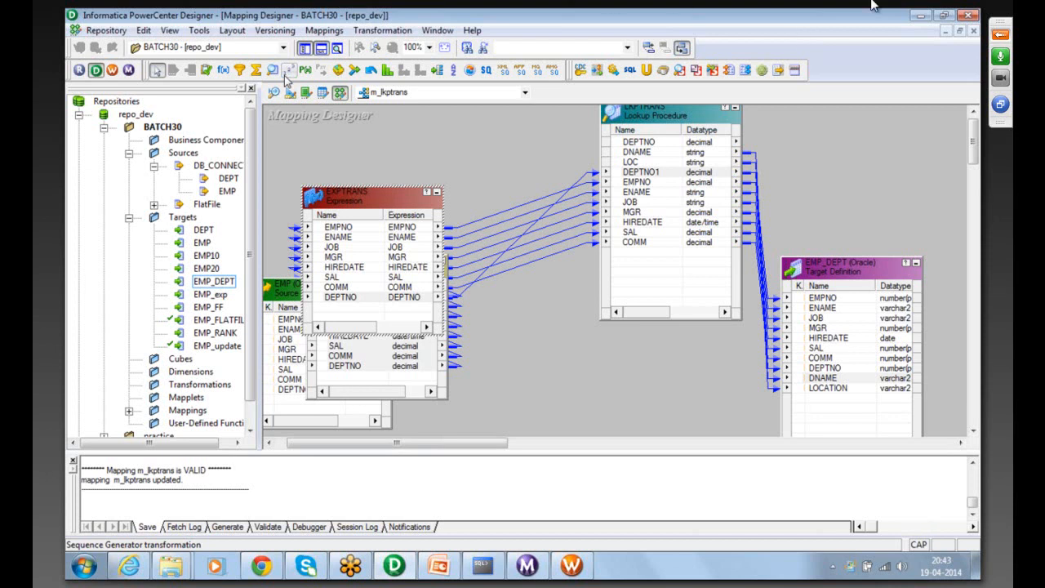
- Bring the lkp PowerPoint slide on the LKP_CACHE lookup to the front
left_click(999, 34)
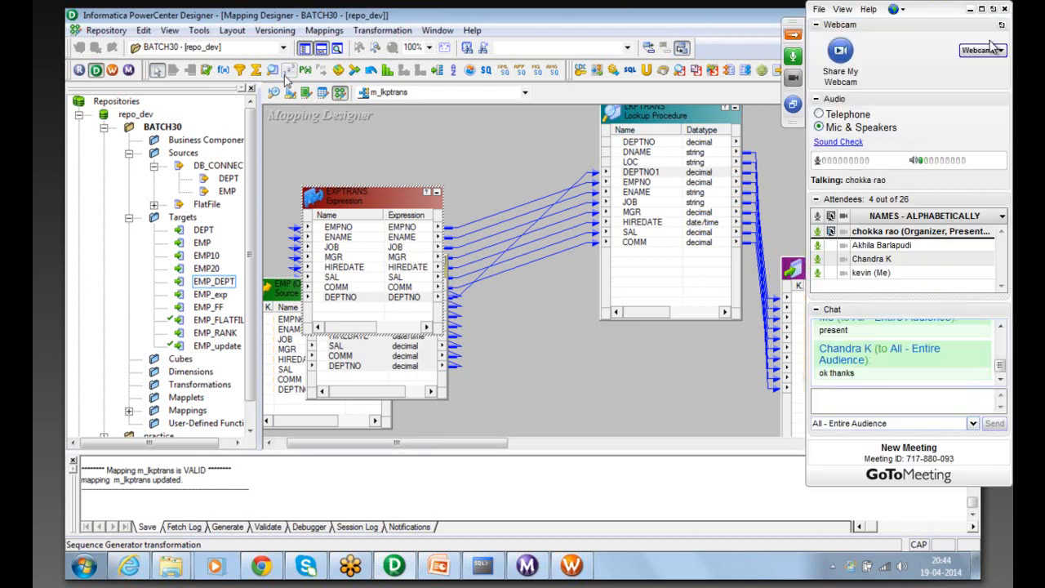
left_click(792, 35)
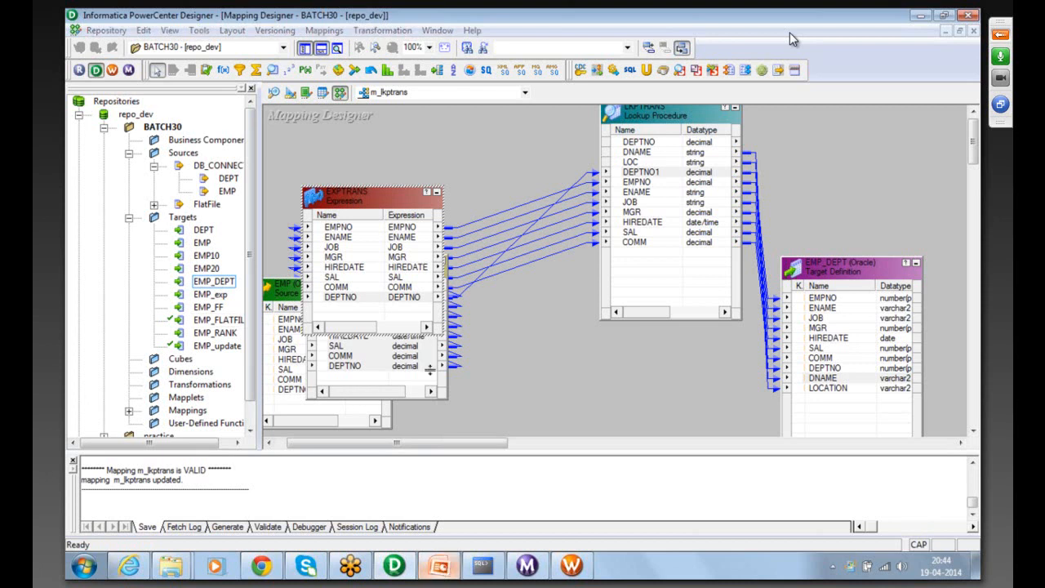
left_click(441, 566)
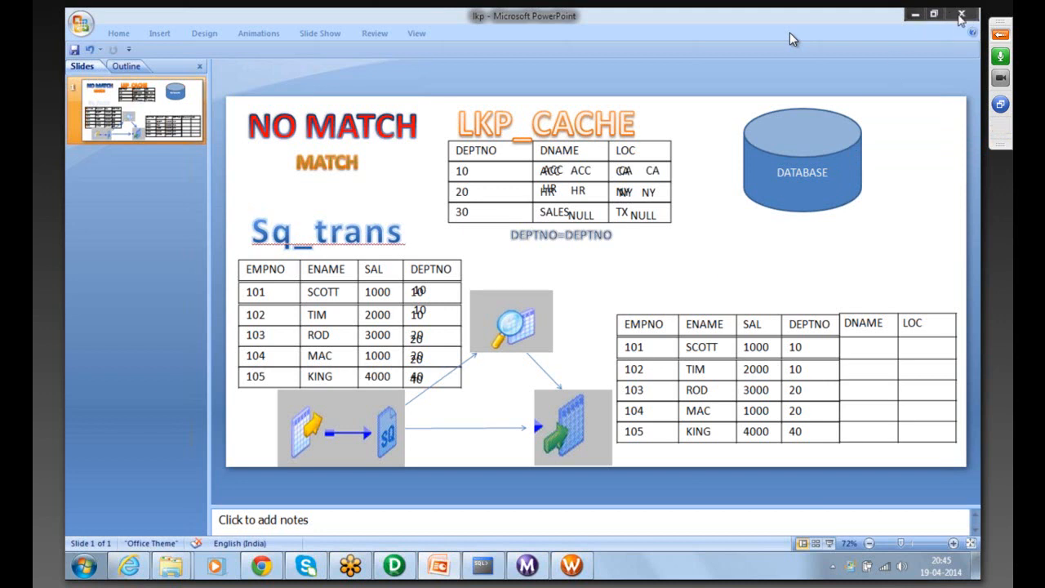
- Close the lkp presentation, declining to save changes
left_click(960, 17)
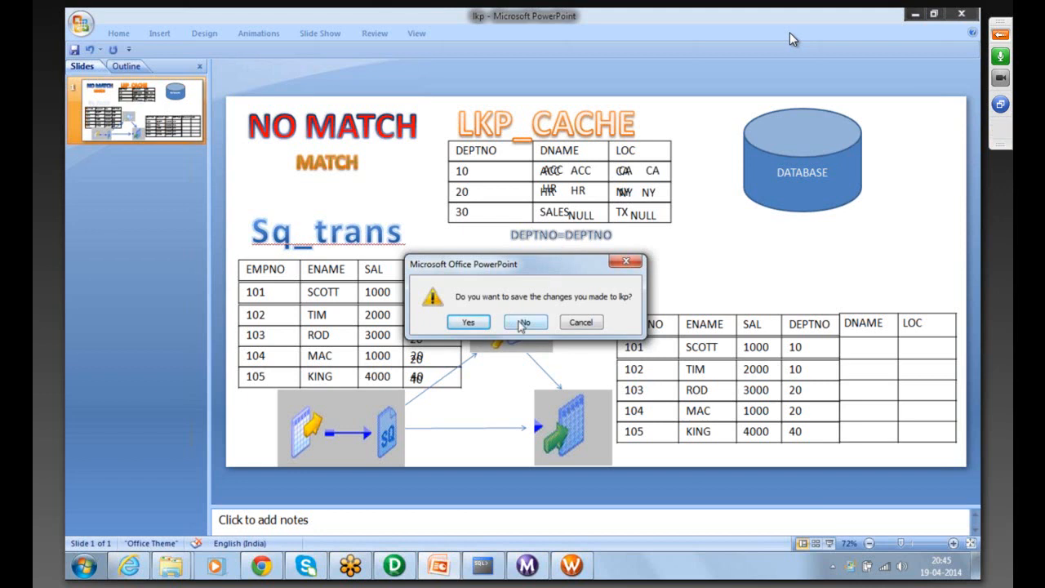
left_click(522, 323)
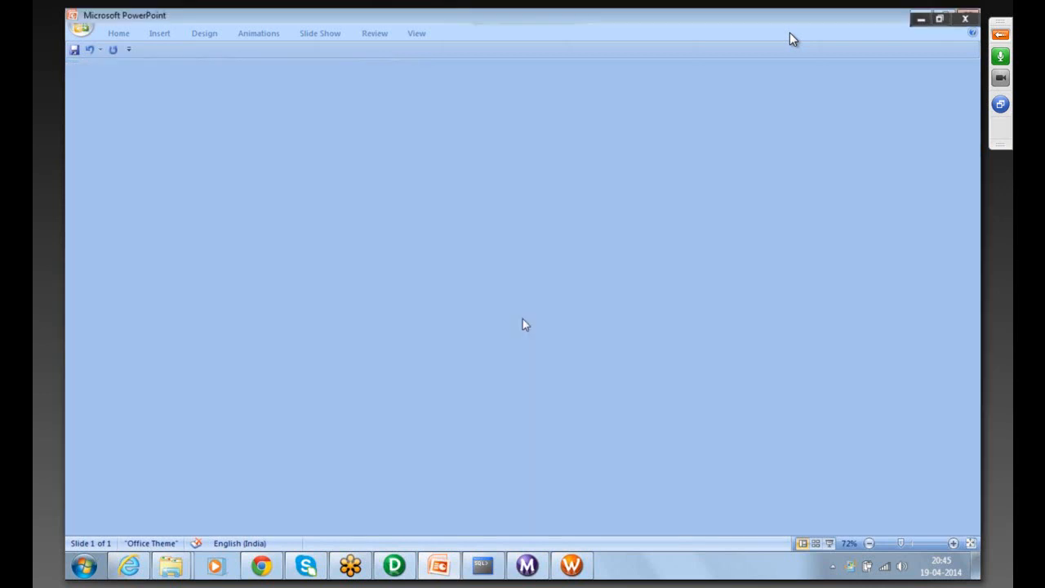
- Rearrange the EMP_DEPT target and LKPTRANS lookup on the m_lkptrans canvas
left_click(484, 339)
left_click_drag(833, 272, 876, 158)
left_click_drag(708, 116, 714, 181)
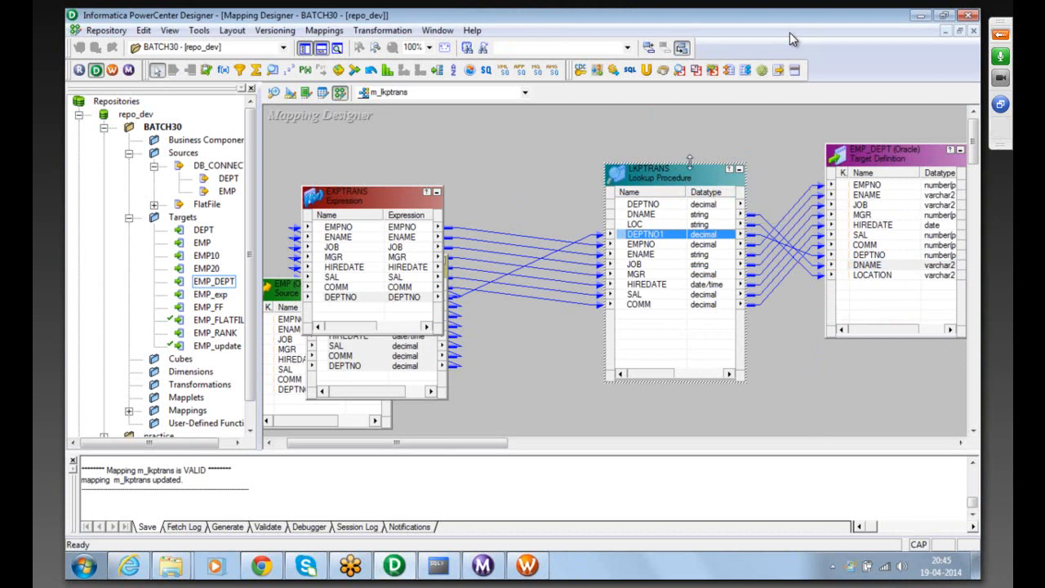
- Create an empty mapping named M_NORM in the Mapping Designer
left_click(339, 34)
left_click(329, 44)
type("M_NORM")
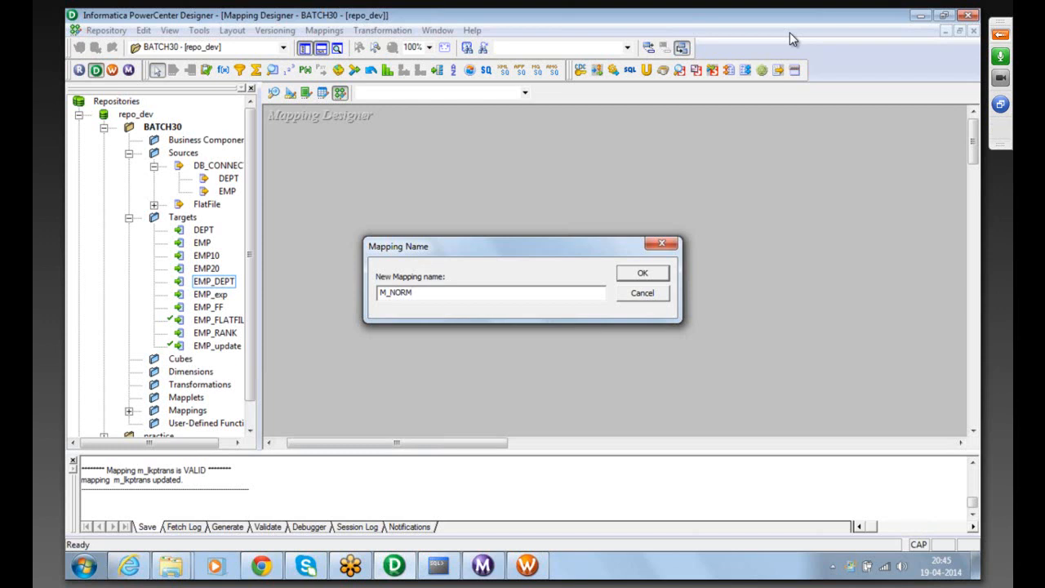
key("Return")
key("Caps_Lock")
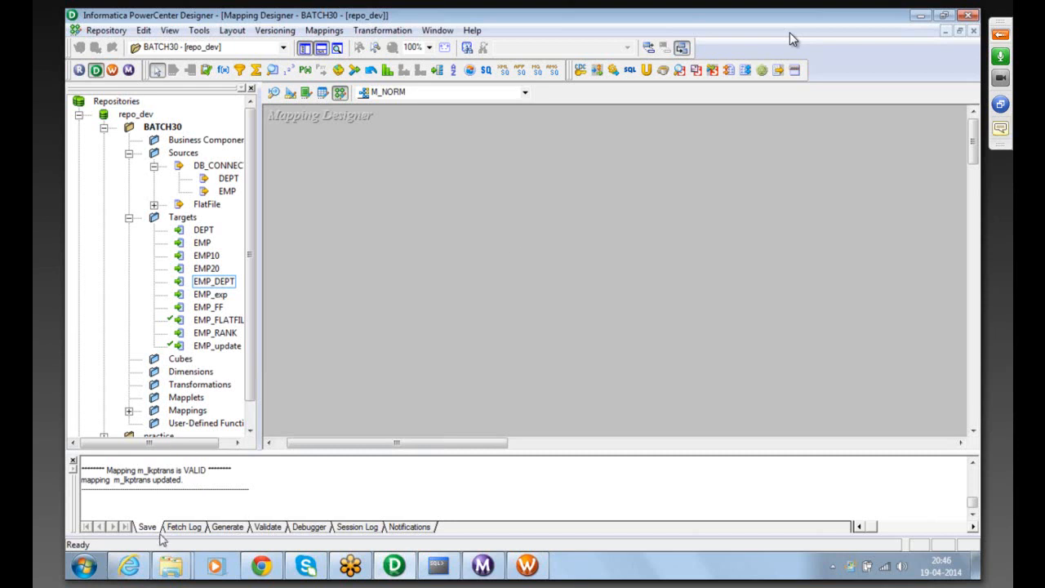
mouse_move(169, 572)
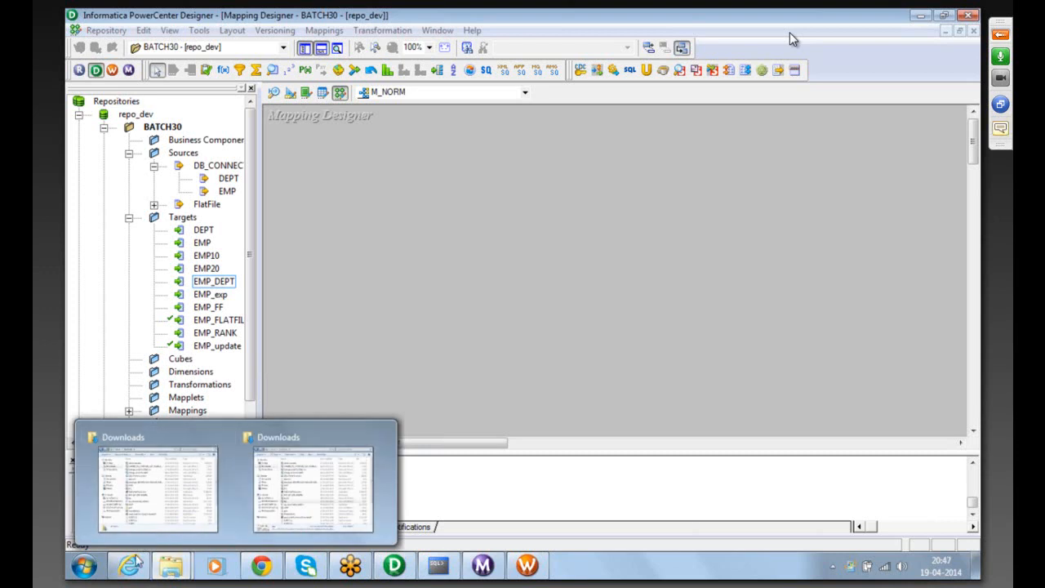
- Browse in Windows Explorer to C:\Informatica\9.1.0\server\infa_shared\SrcFiles
left_click(197, 435)
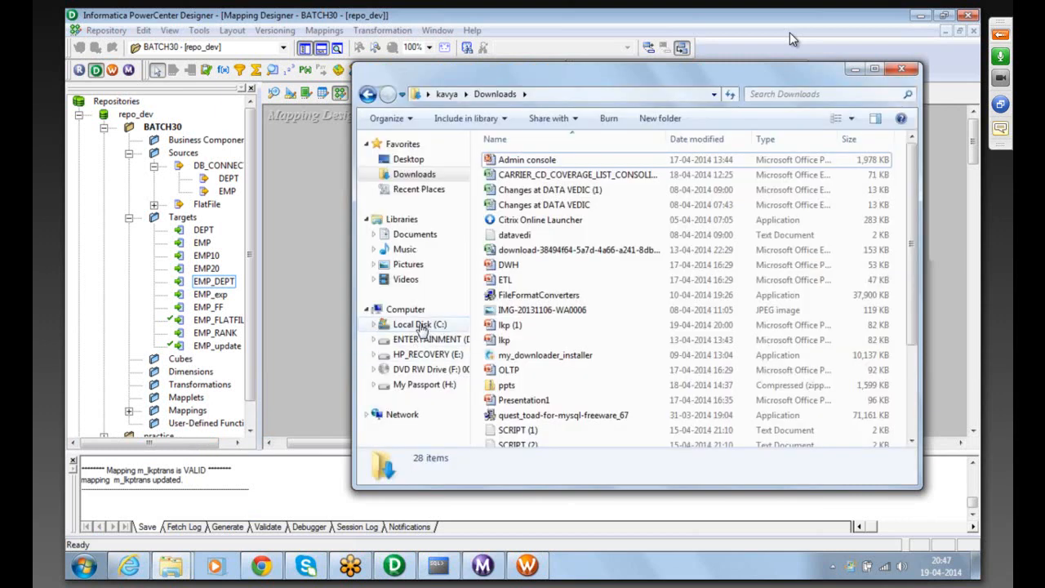
left_click(420, 326)
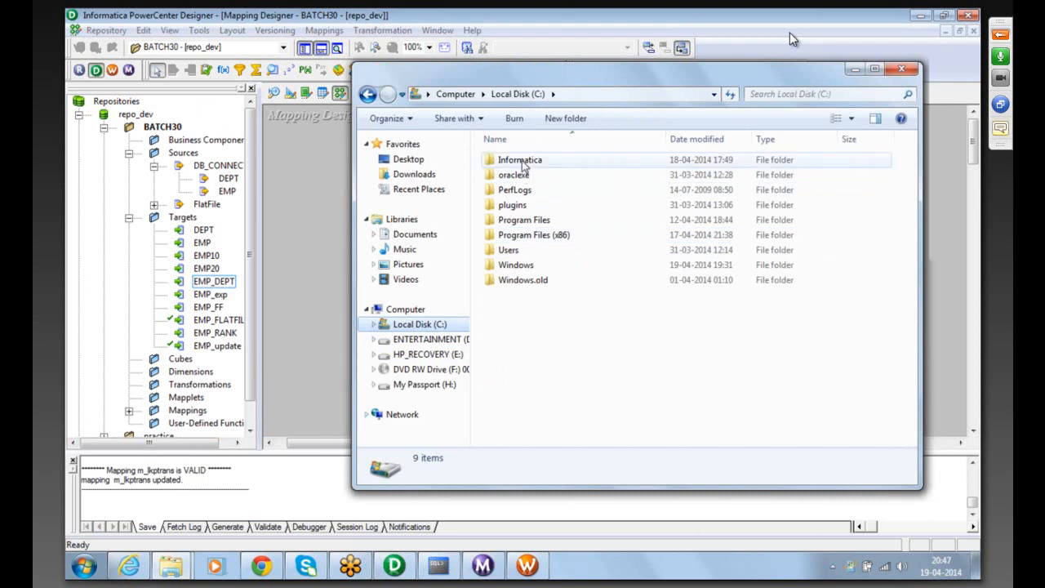
double_click(521, 162)
left_click(512, 163)
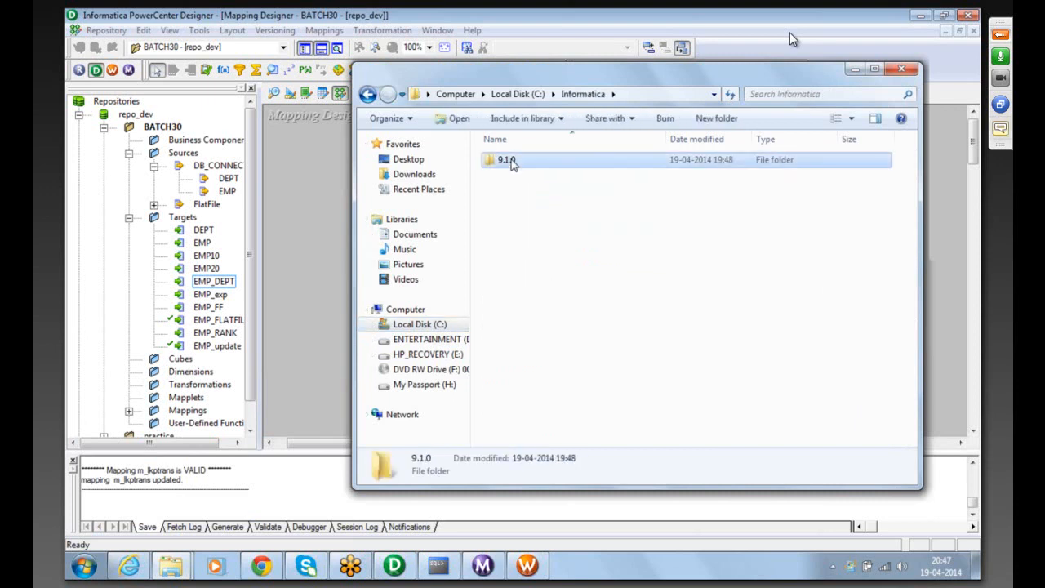
double_click(511, 163)
double_click(507, 276)
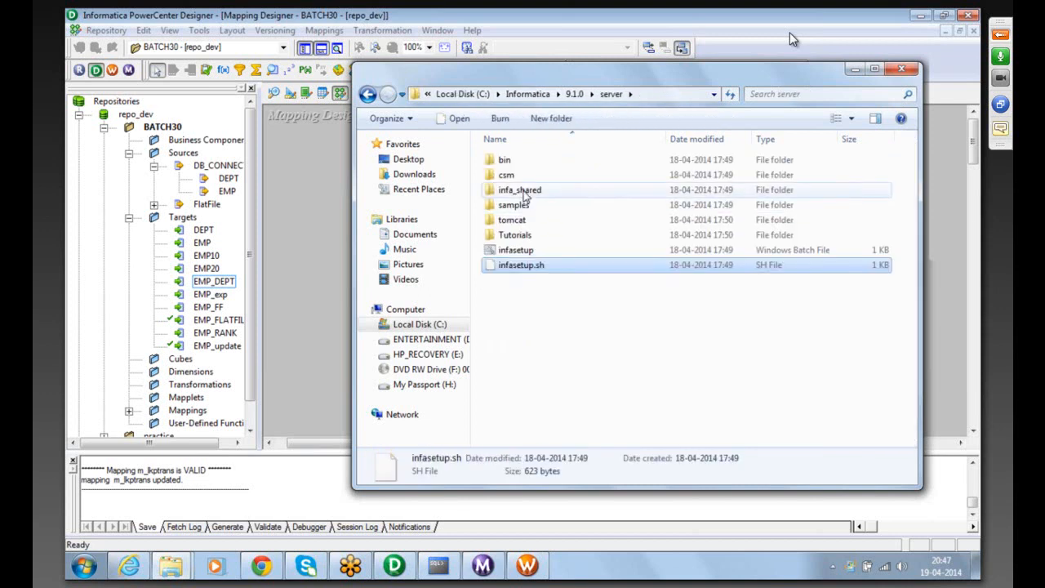
left_click(523, 192)
double_click(523, 194)
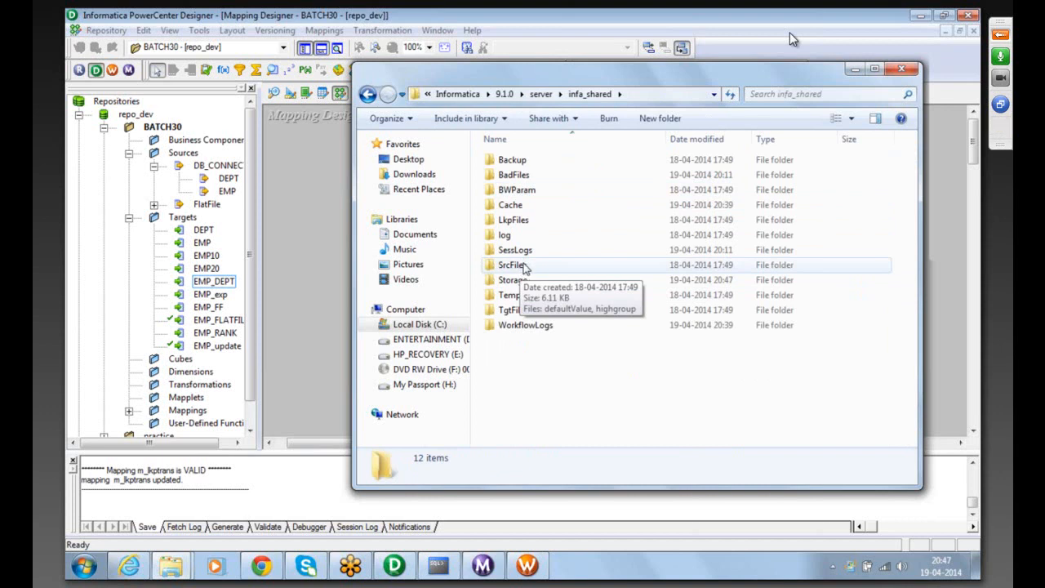
double_click(524, 265)
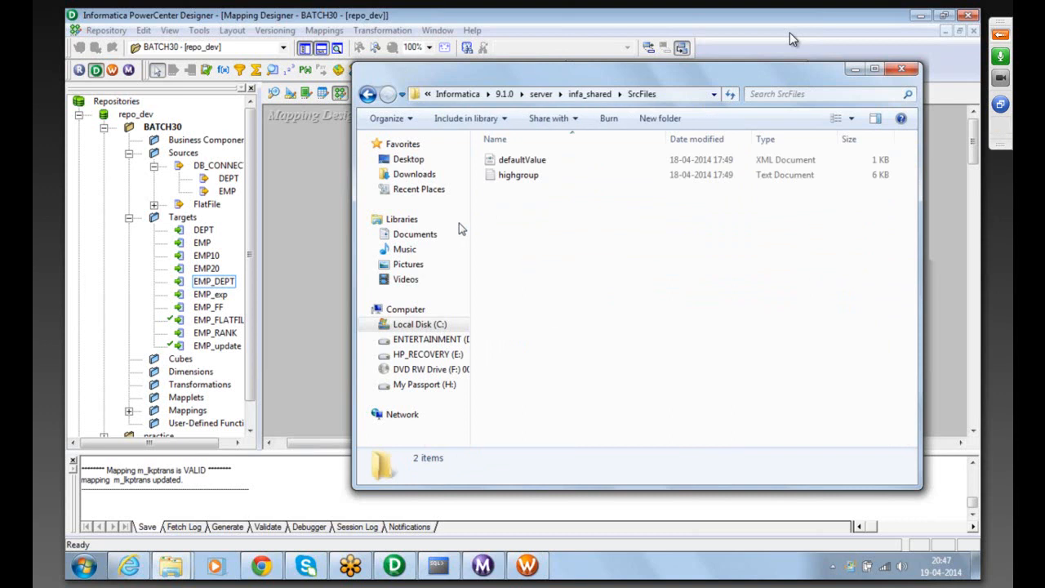
- Create a new text document named norm in SrcFiles and open it
right_click(517, 241)
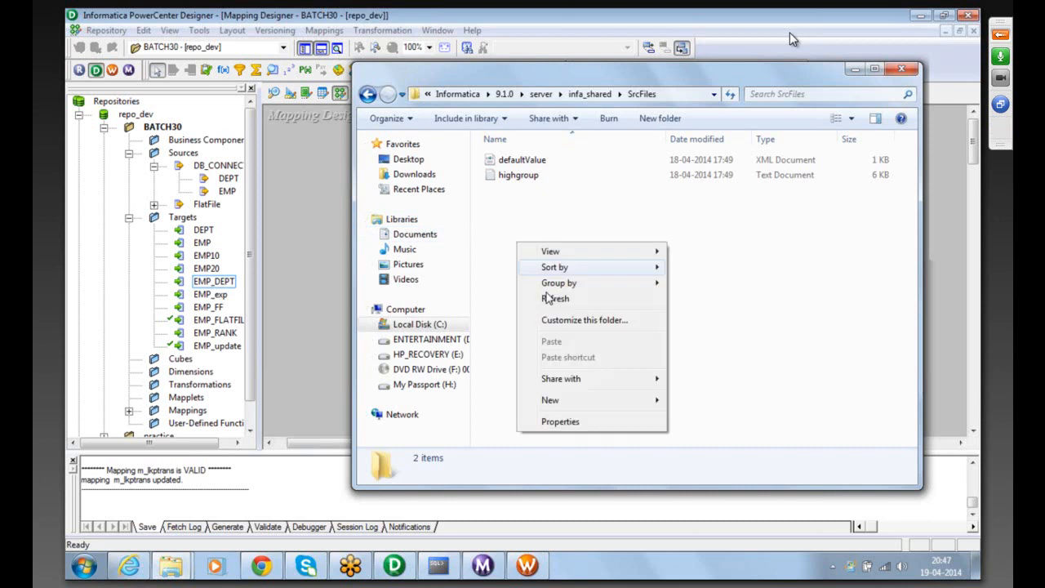
mouse_move(607, 400)
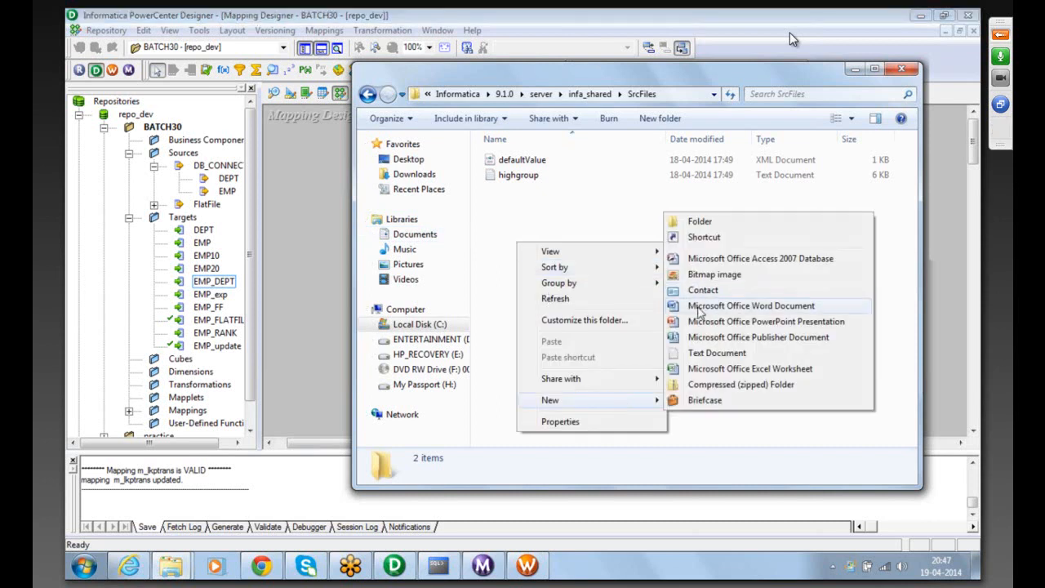
left_click(696, 355)
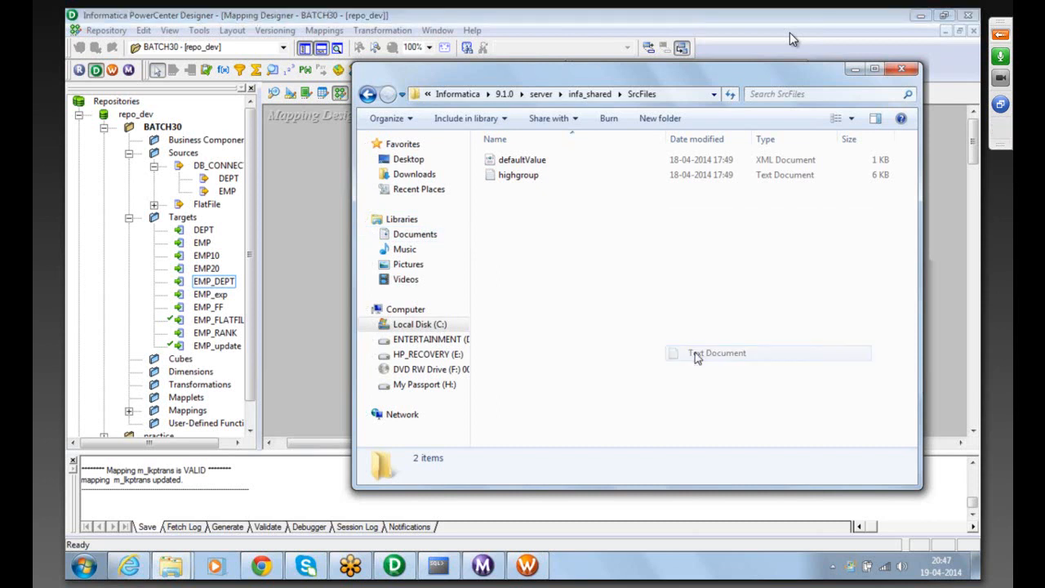
type("norm")
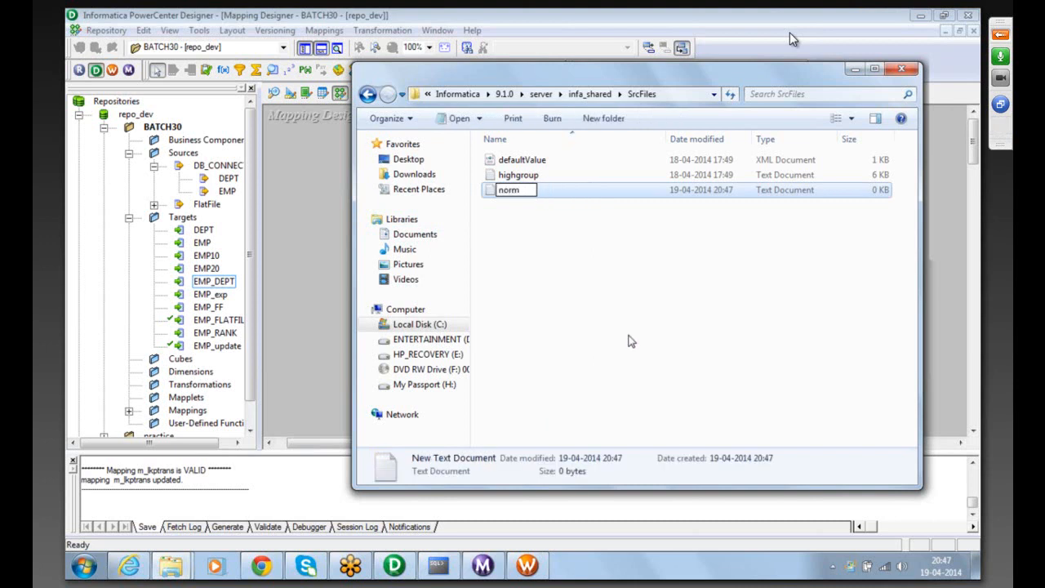
left_click(625, 338)
left_click(516, 194)
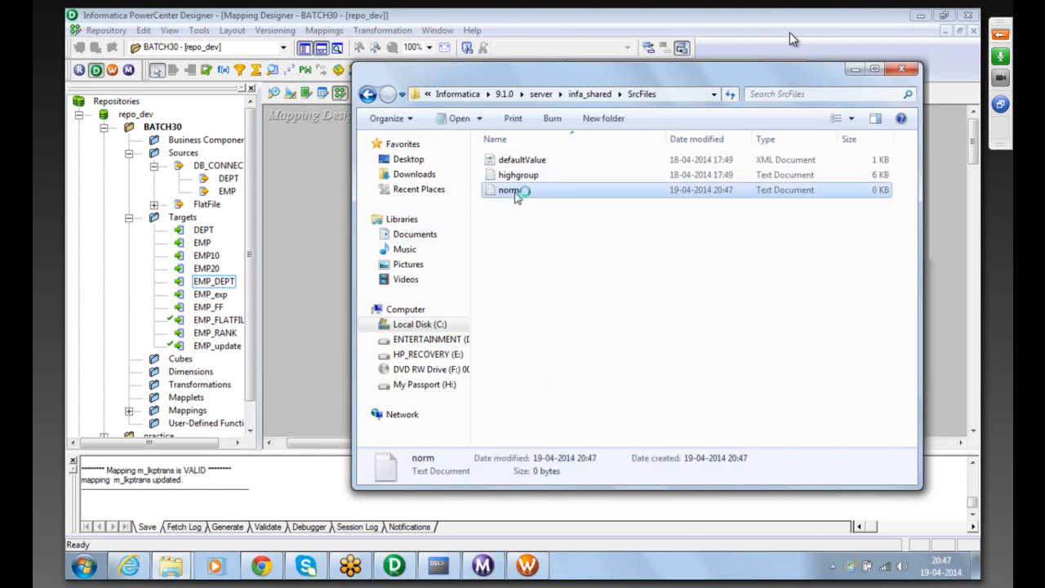
- Type the header acc_num,acc_name,acc_type,q1,q2,q3,q4 and the first savings record for account 1001
type("acc")
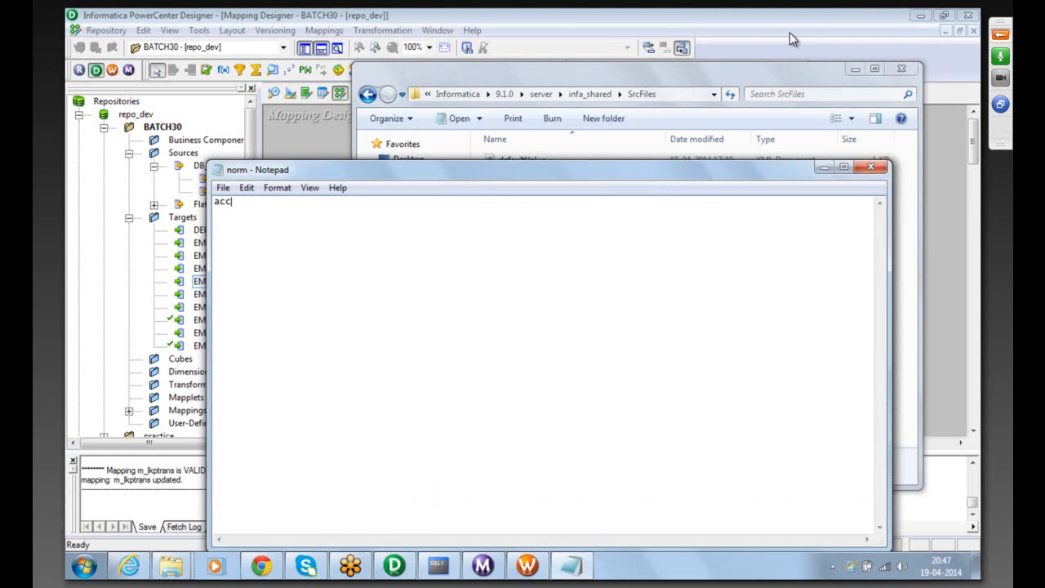
type("_num,acc_name,acc_type,")
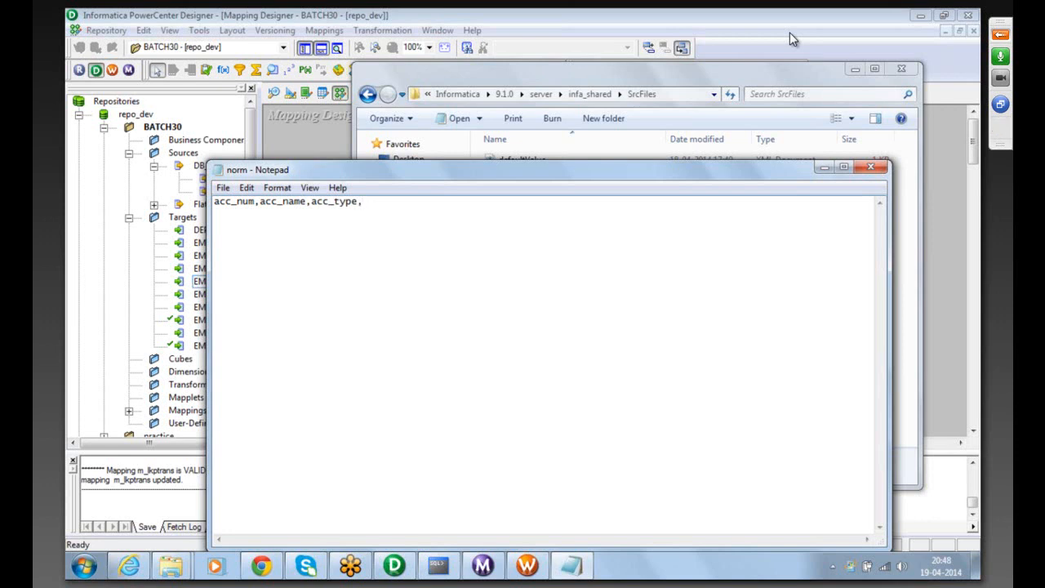
type("q1,q2,q3,q4")
key("Return")
type("1001,chokki")
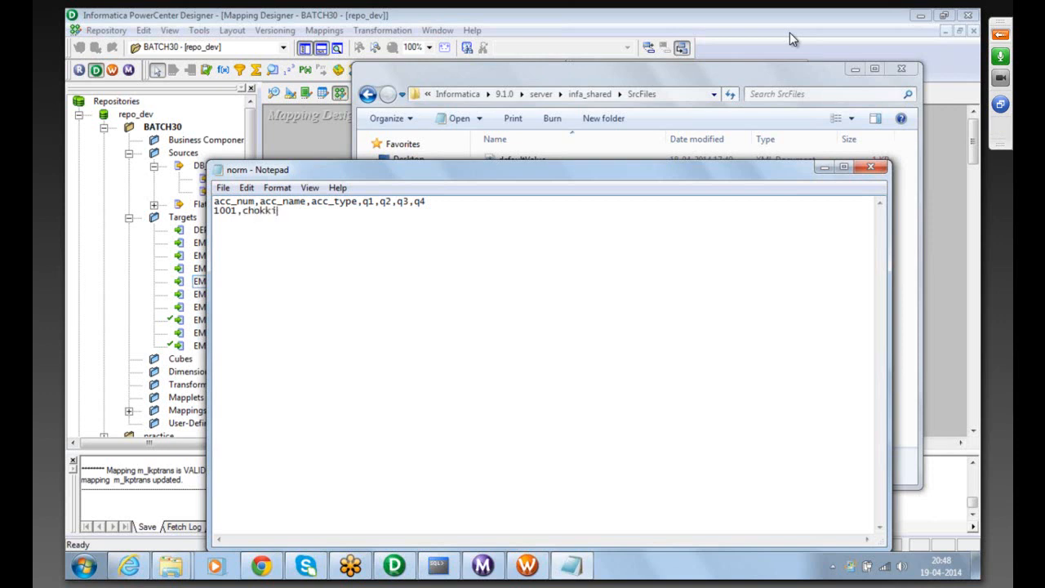
type(",savings,200,400,500,")
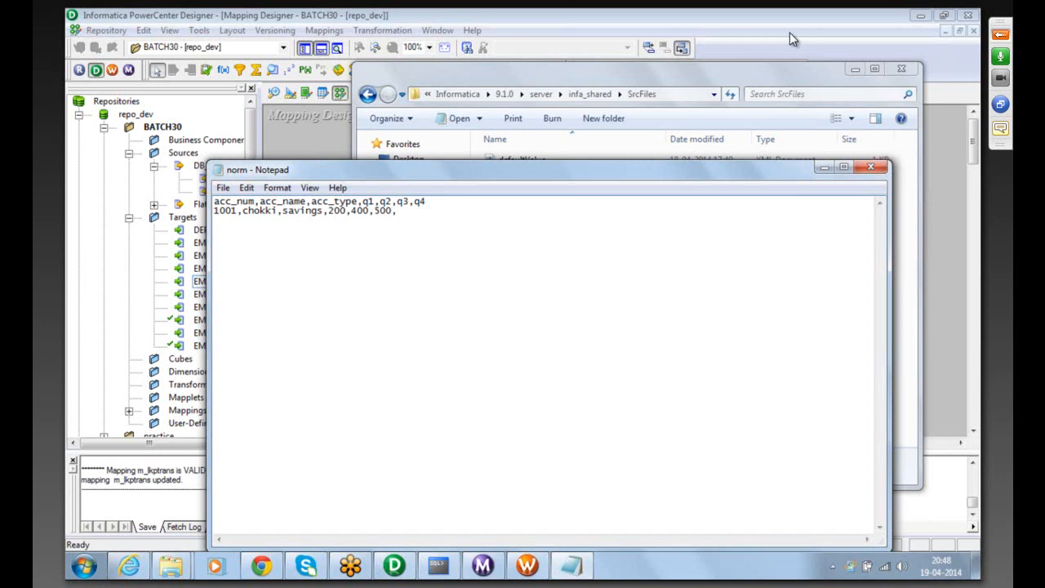
type("00")
- Duplicate the first record on a new line and change the copy's account name
left_click_drag(415, 210, 208, 253)
key("ctrl+c")
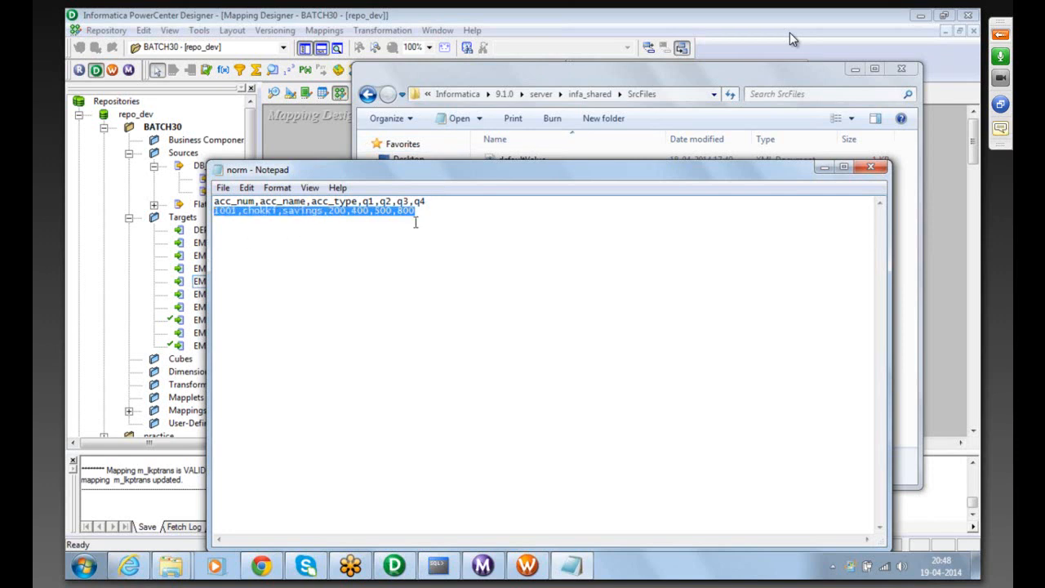
left_click(420, 211)
key("Return")
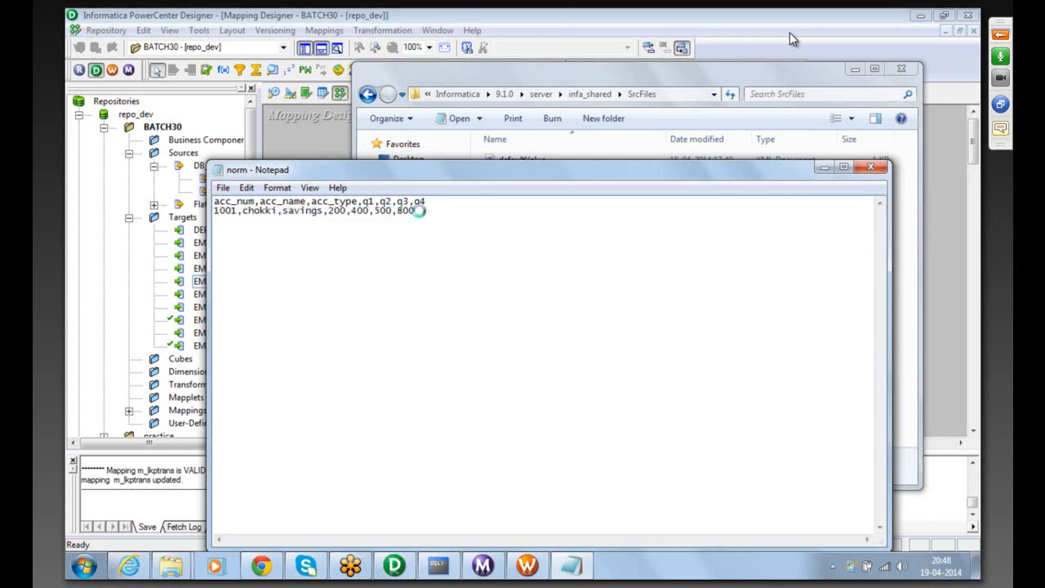
key("ctrl+v")
left_click(278, 219)
key("BackSpace")
type("a")
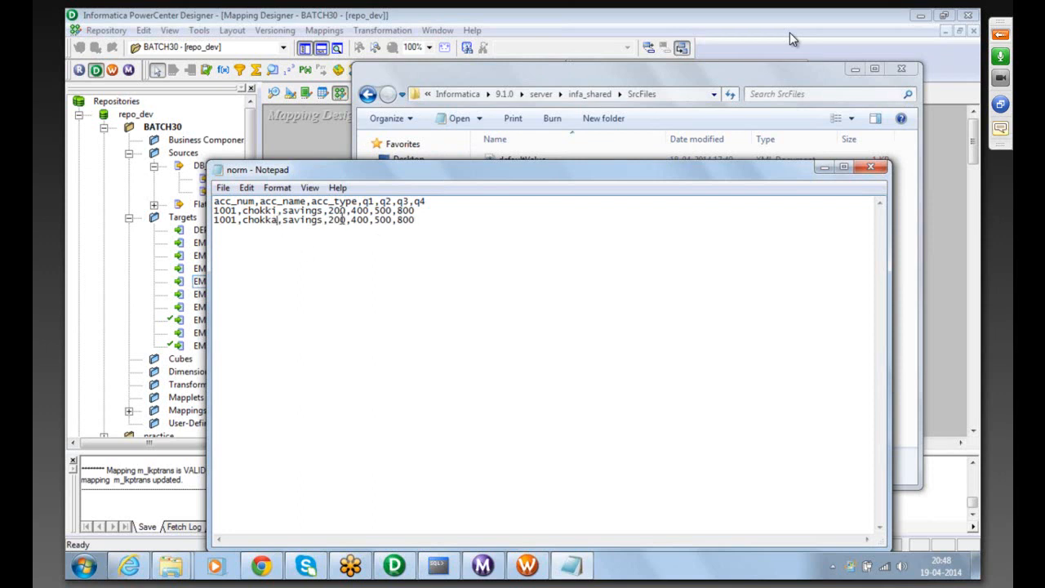
- Edit the second row's quarterly amounts and account number, then close the norm file
left_click(336, 218)
key("BackSpace")
type("9")
left_click(356, 219)
key("BackSpace")
type("6")
left_click(380, 219)
key("BackSpace")
type("200,5")
key("BackSpace")
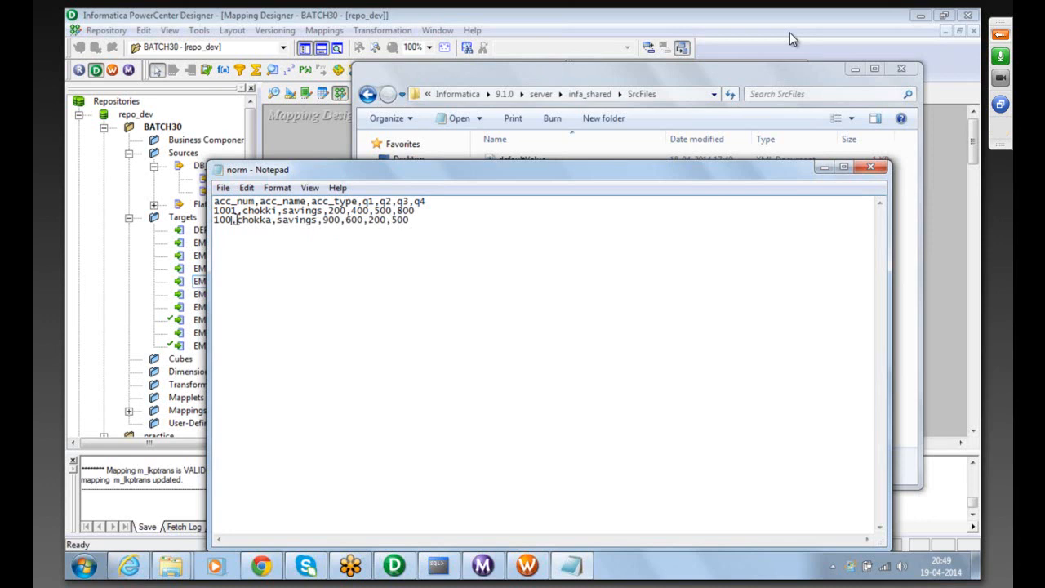
type("2")
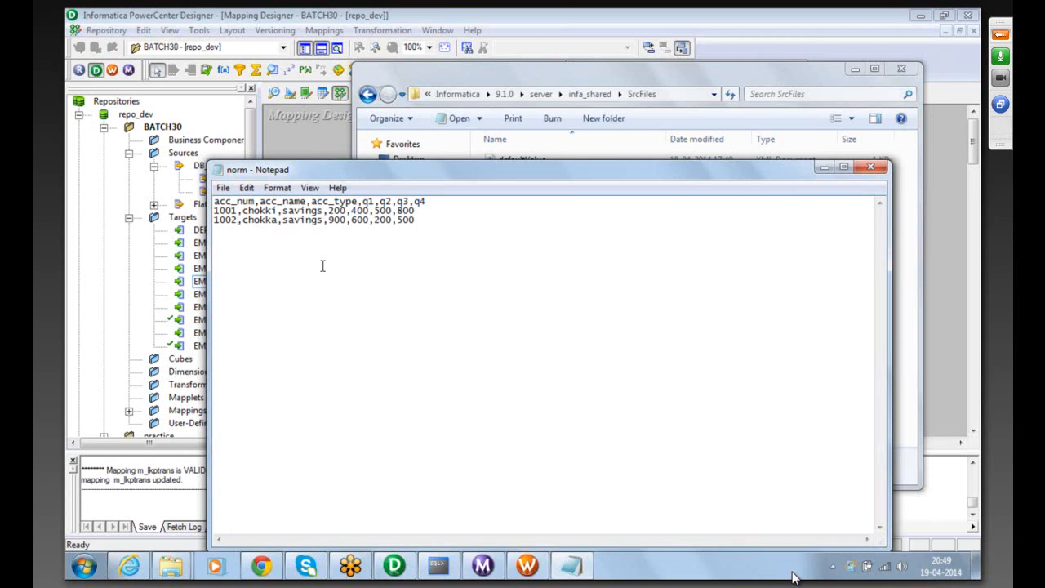
left_click_drag(327, 211, 421, 210)
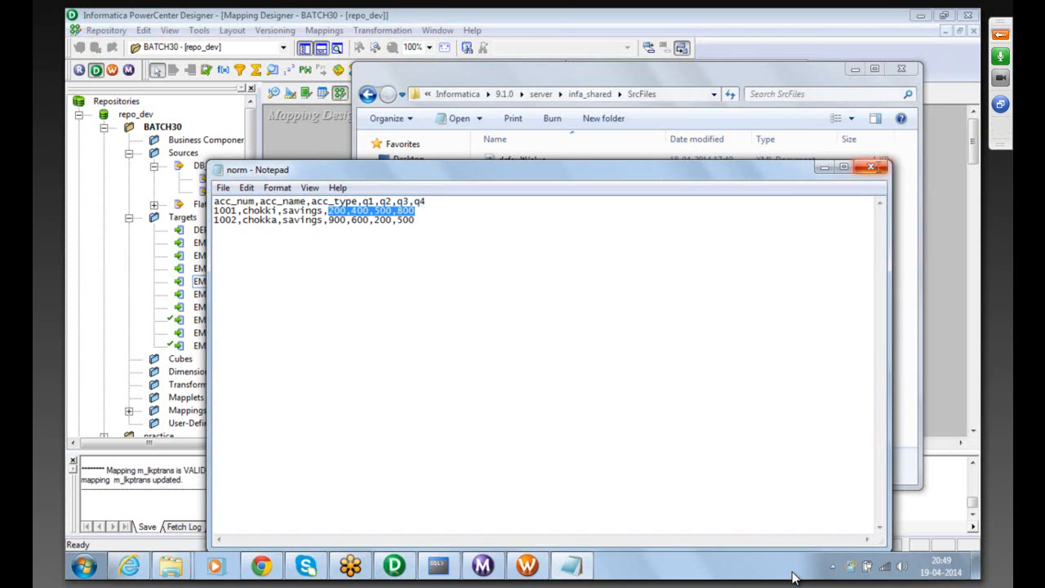
left_click(871, 168)
- Copy the SrcFiles folder path and return to Designer's empty M_NORM mapping in Source Analyzer
right_click(699, 99)
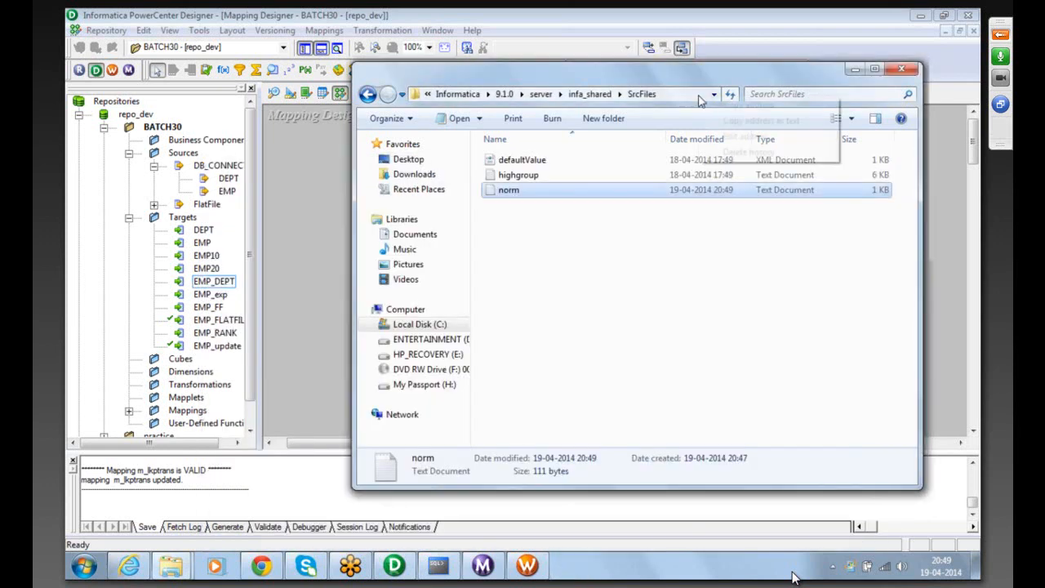
left_click(748, 104)
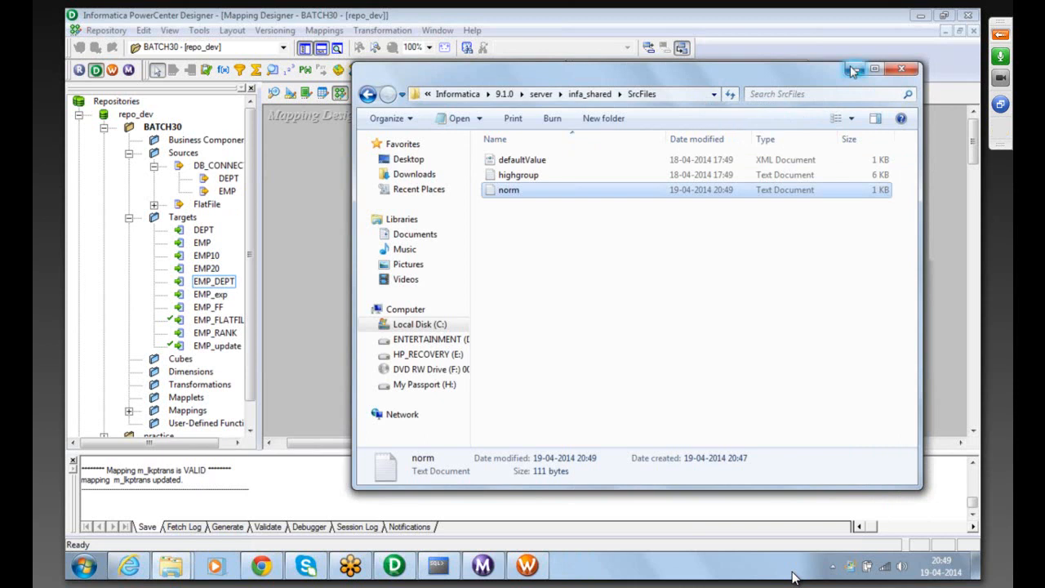
left_click(851, 71)
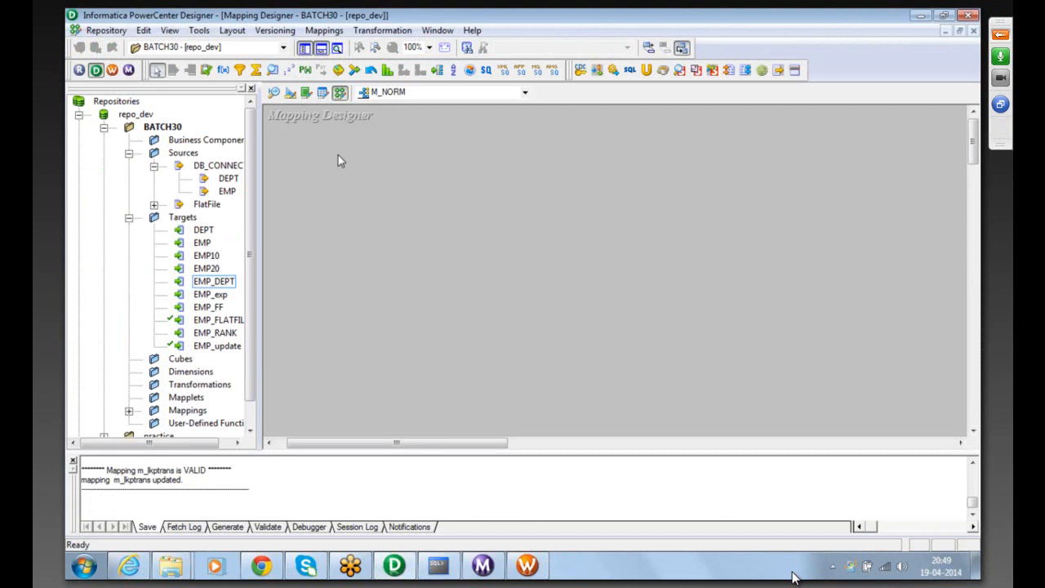
left_click(275, 94)
- Start a flat-file source import and browse to C:\Informatica\9.1.0\server\infa_shared\SrcFiles
left_click(320, 31)
left_click(330, 62)
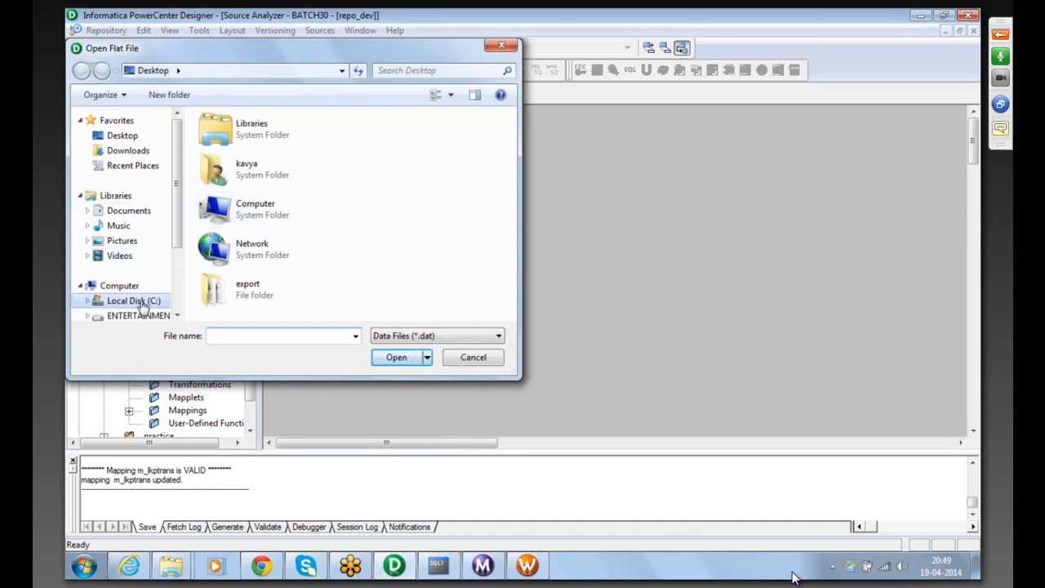
left_click(142, 302)
double_click(235, 138)
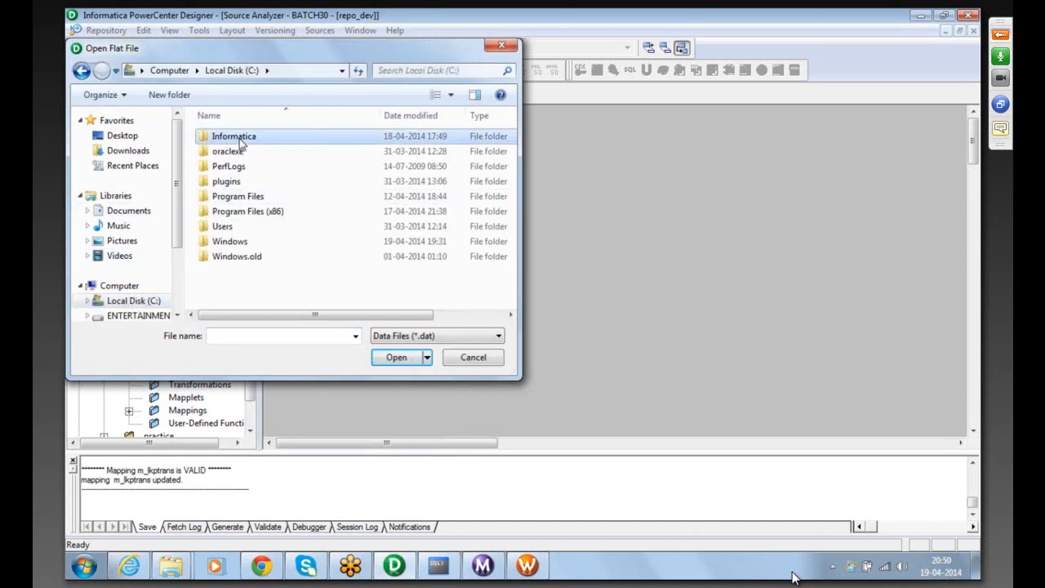
double_click(238, 141)
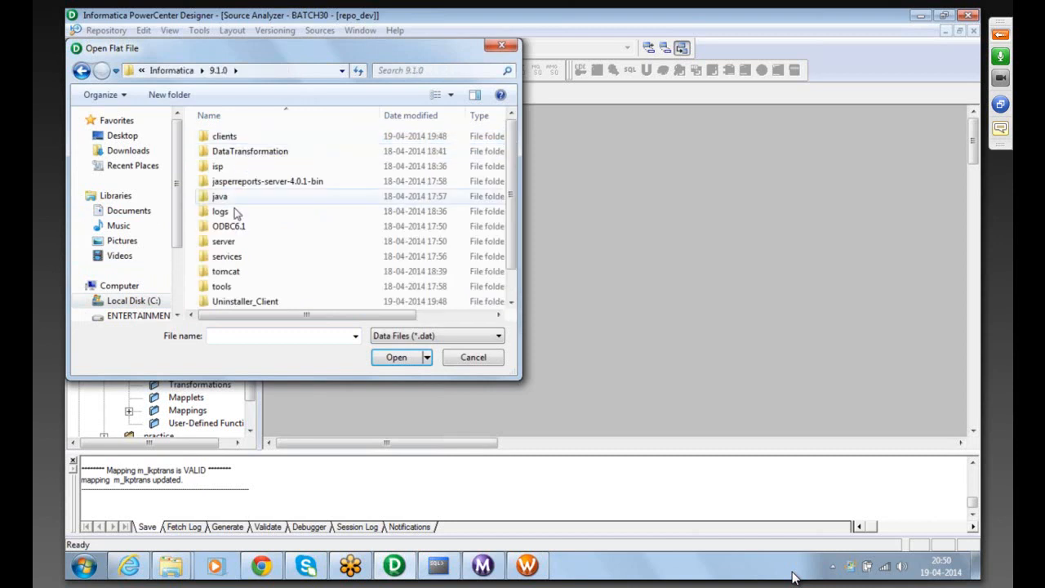
double_click(226, 243)
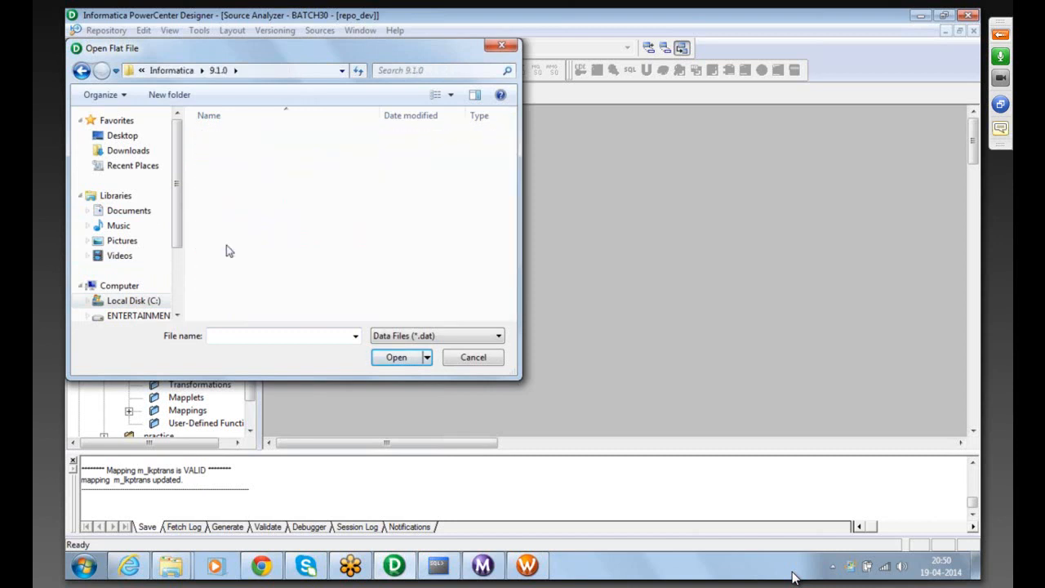
left_click(235, 169)
double_click(233, 170)
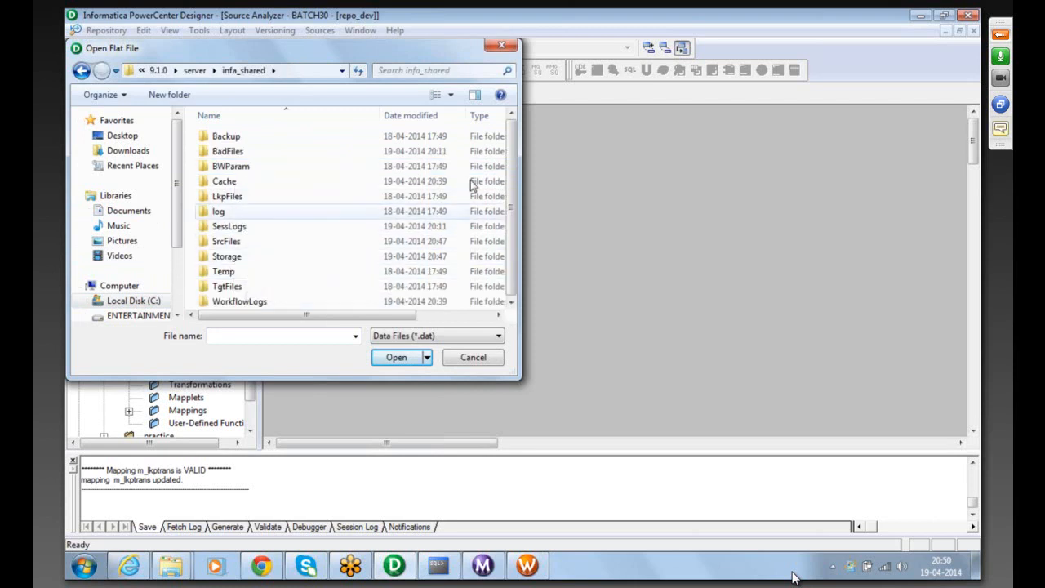
left_click_drag(514, 173, 517, 200)
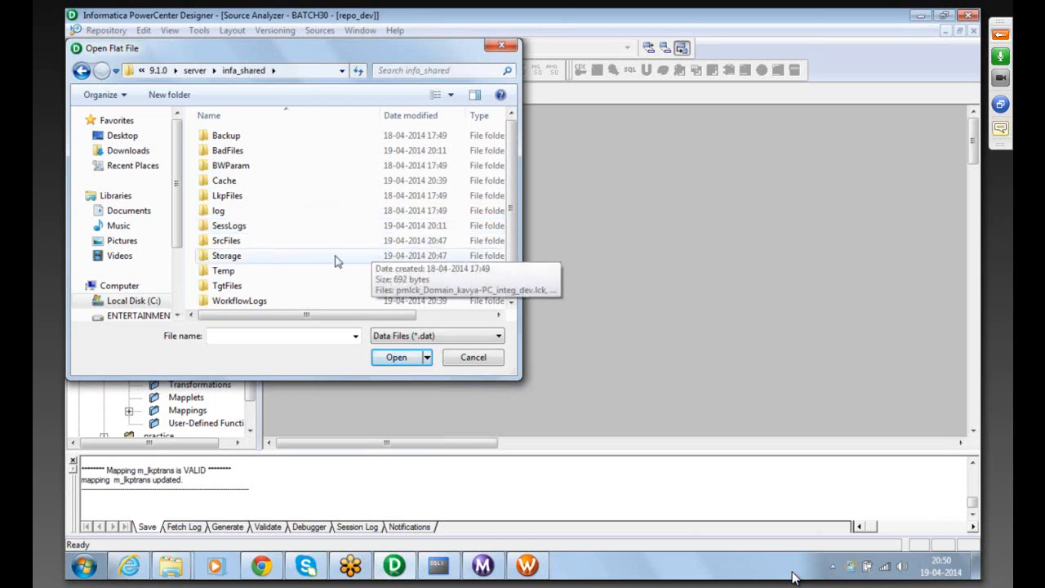
double_click(272, 239)
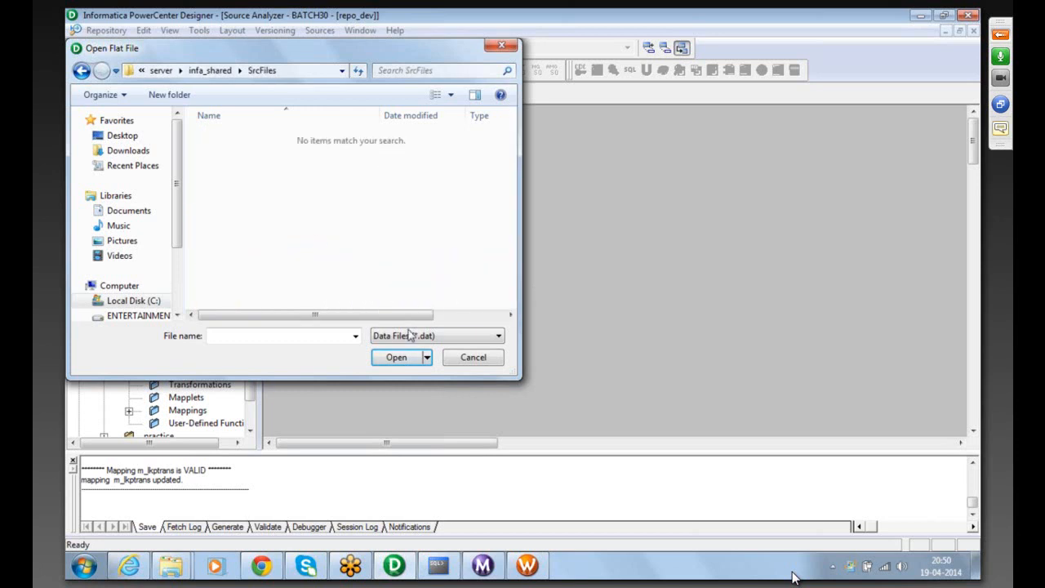
- Pick norm with All Files shown and import field names from the first line
left_click(408, 337)
left_click(403, 361)
double_click(219, 167)
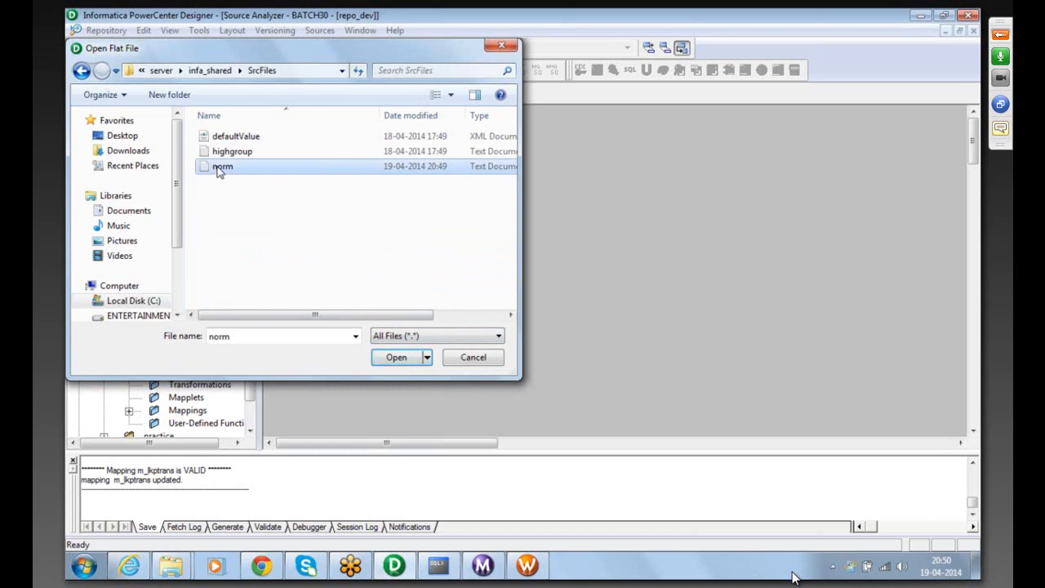
left_click(548, 264)
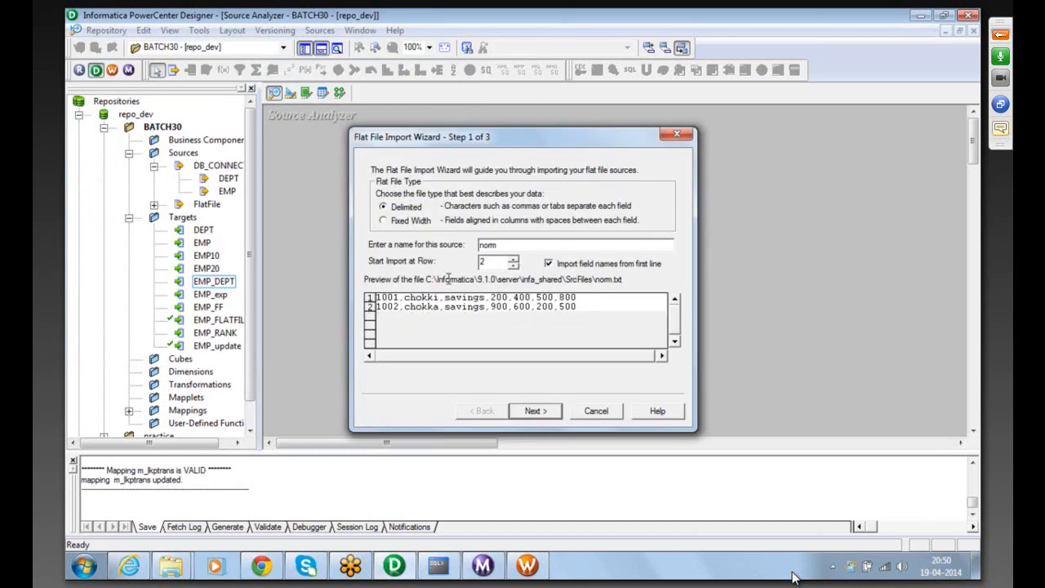
- Step through the flat-file wizard and review the acc_name, acc_type and q1–q4 column settings
left_click(532, 411)
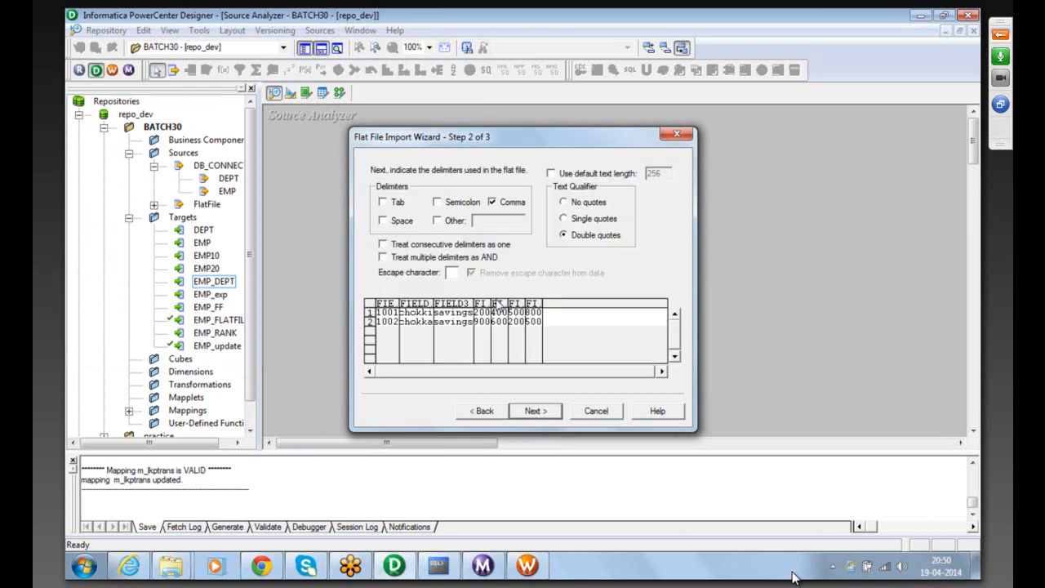
left_click(531, 411)
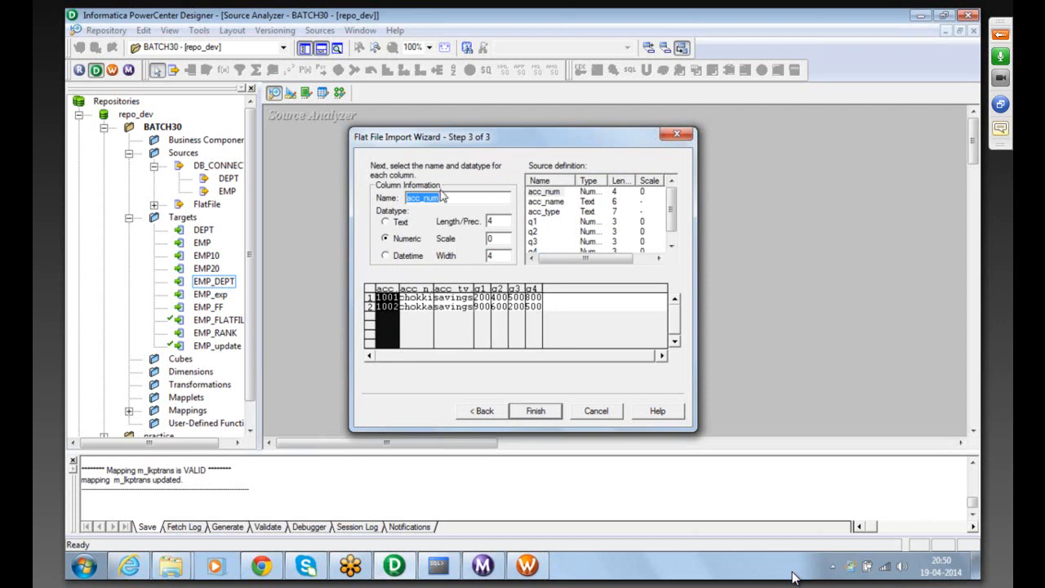
left_click(420, 292)
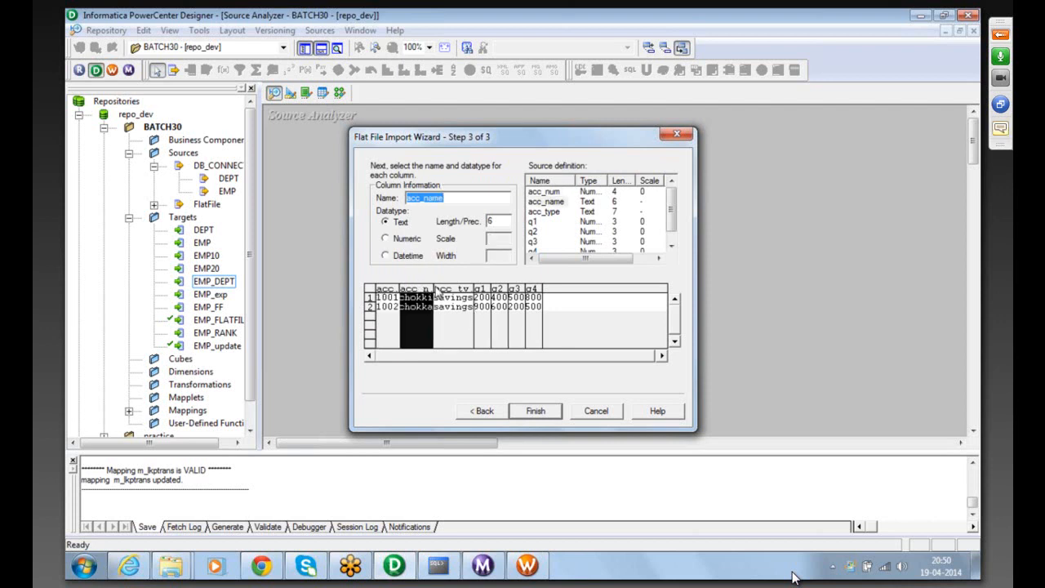
left_click(447, 296)
left_click(480, 298)
left_click(499, 299)
left_click(516, 299)
left_click(532, 299)
- Finish importing the norm source, enlarge it to show all columns, and save
left_click(536, 410)
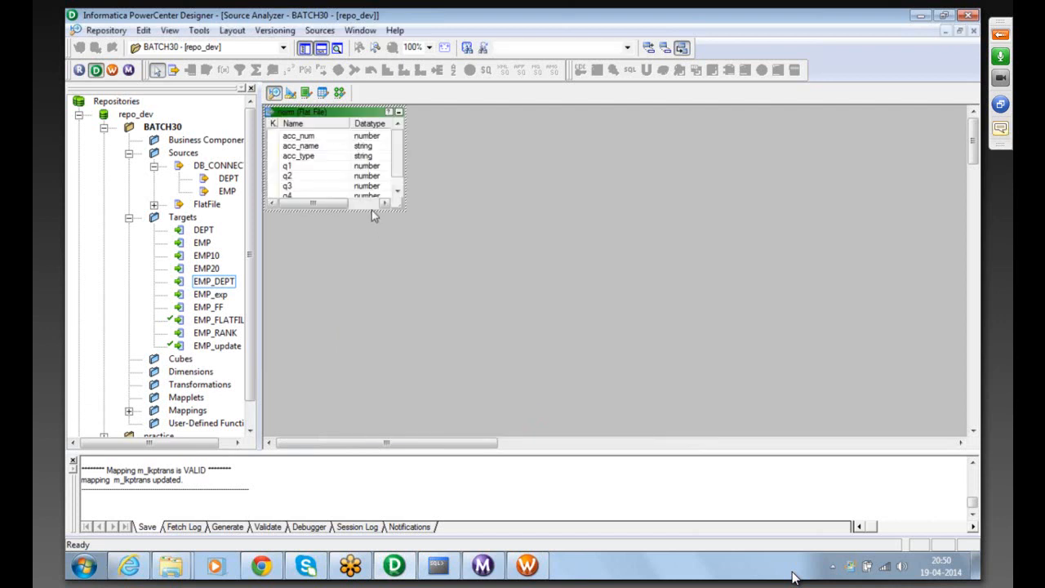
left_click_drag(372, 211, 375, 236)
key("ctrl+s")
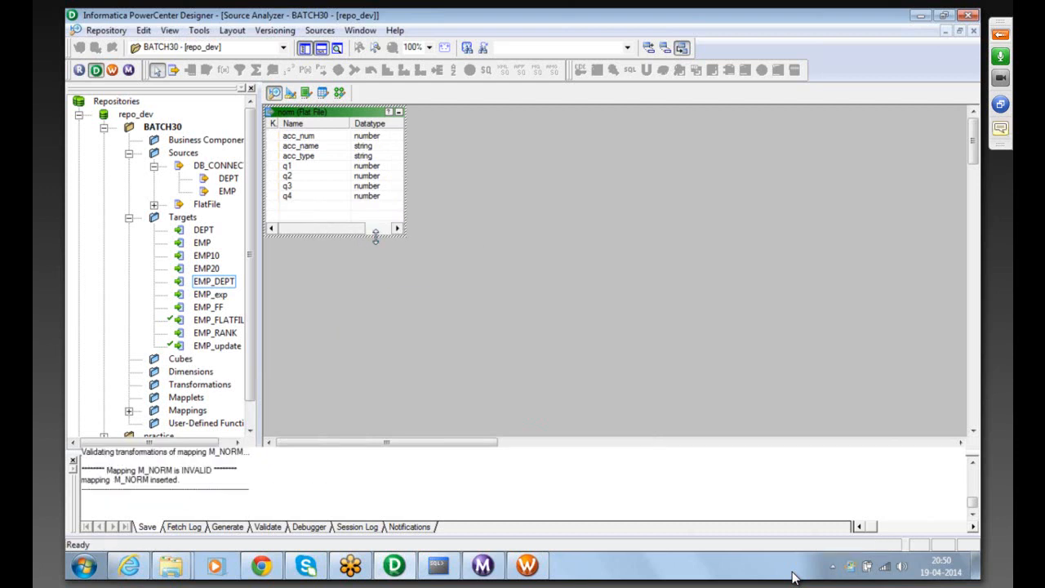
- Clear the Target Designer and create a norm target from the norm flat-file source
left_click(290, 93)
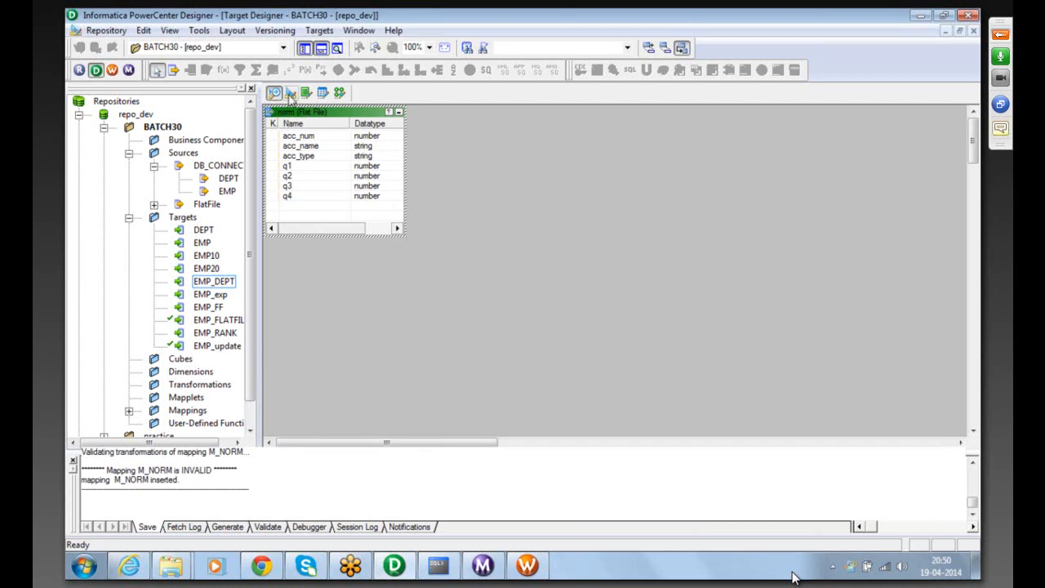
right_click(290, 185)
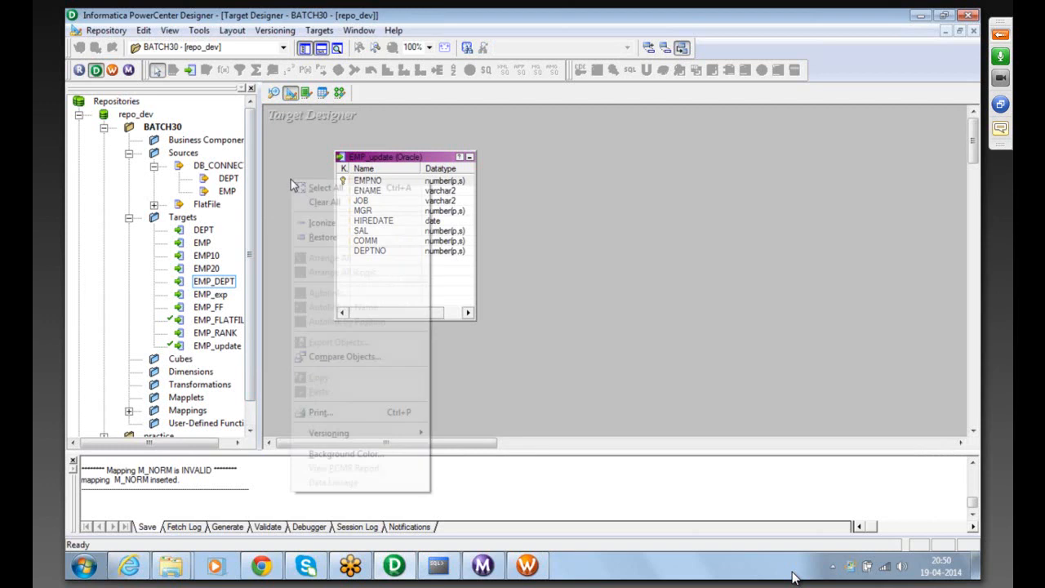
left_click(322, 203)
double_click(207, 204)
left_click_drag(227, 243, 315, 233)
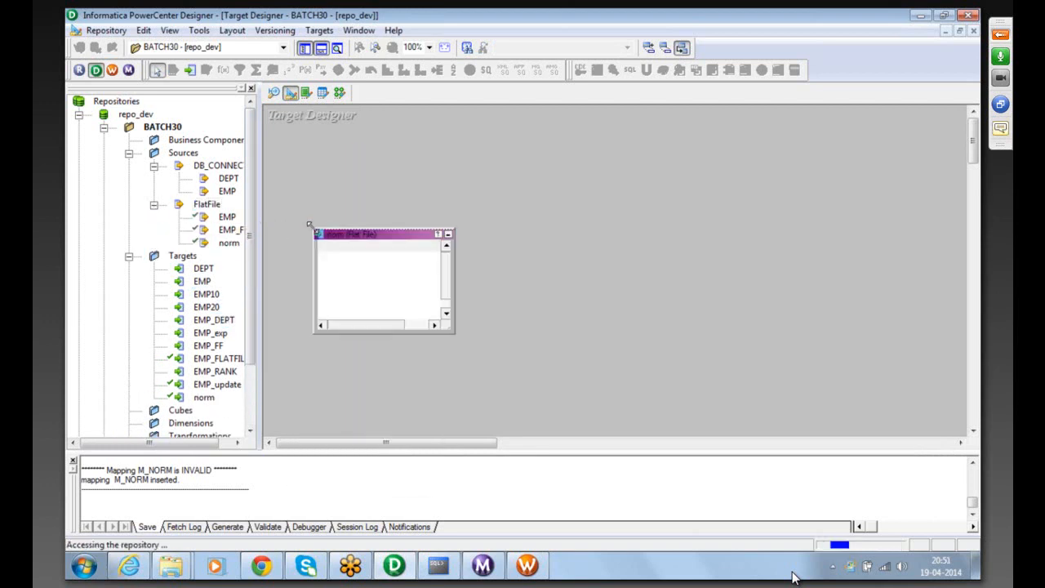
double_click(347, 239)
- Rename the norm target's q1 column to q, keeping it a number
left_click(534, 111)
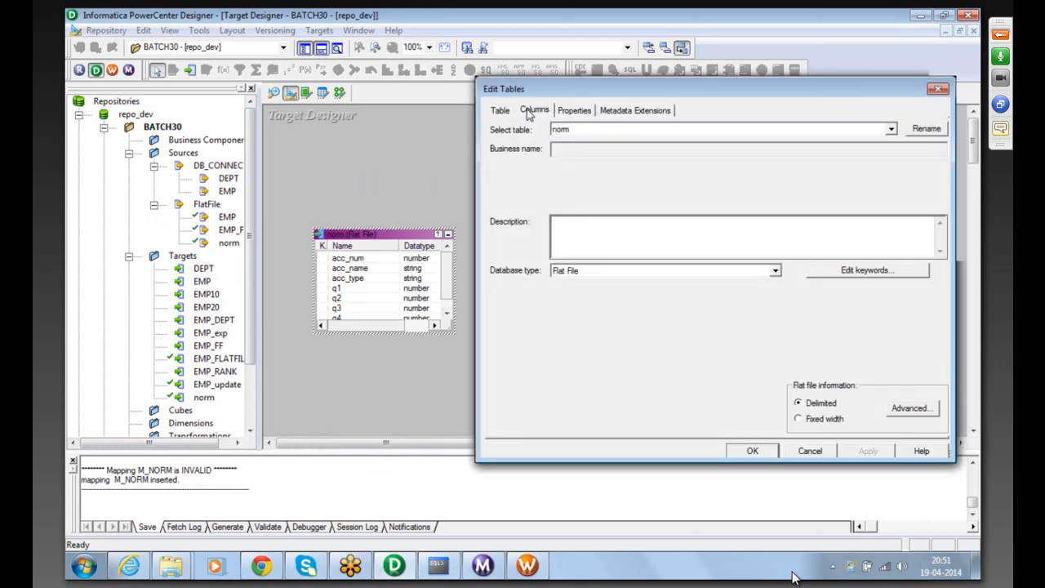
left_click(523, 217)
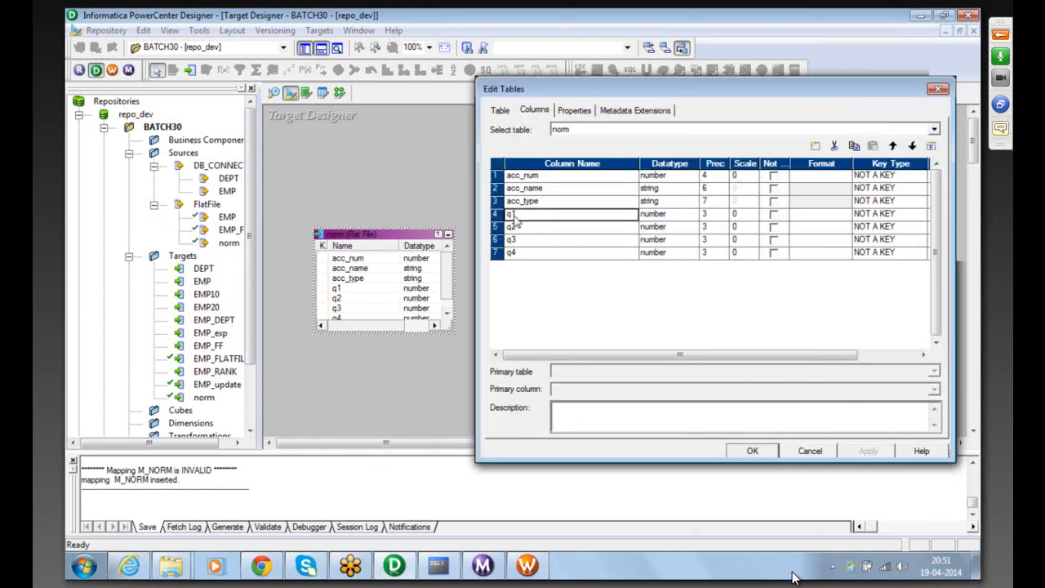
left_click(517, 214)
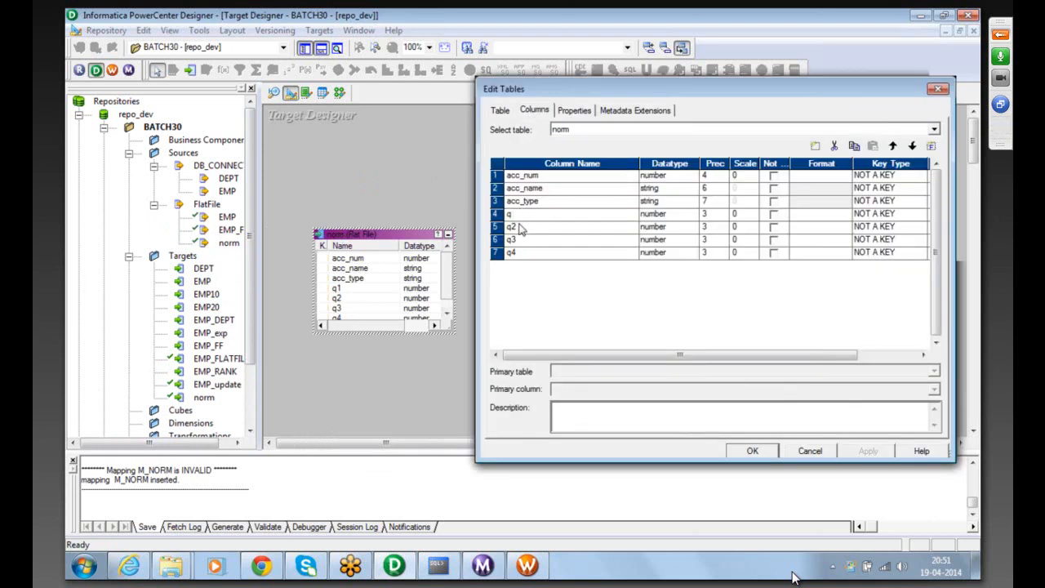
left_click(670, 216)
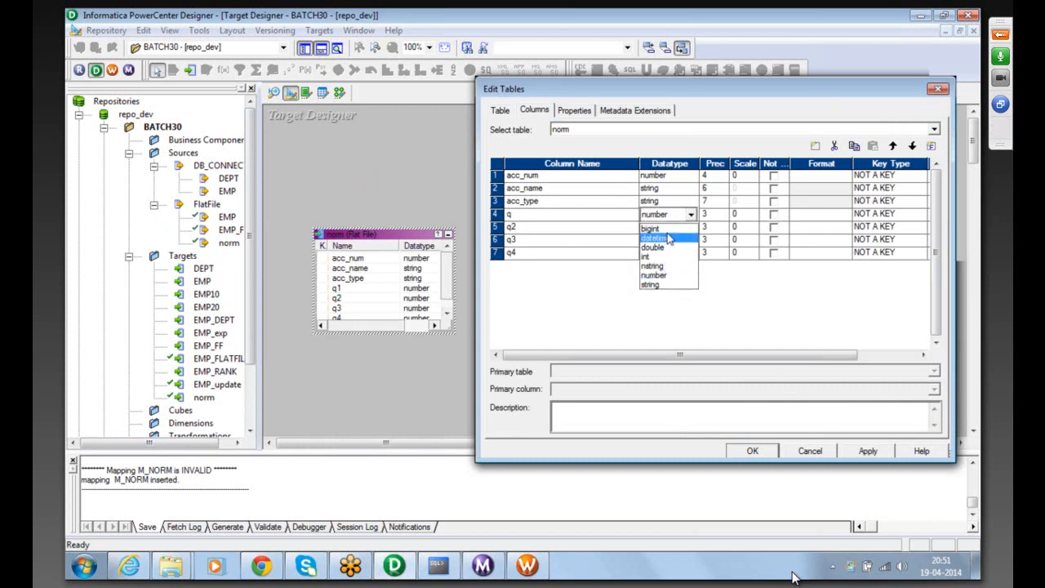
left_click(578, 307)
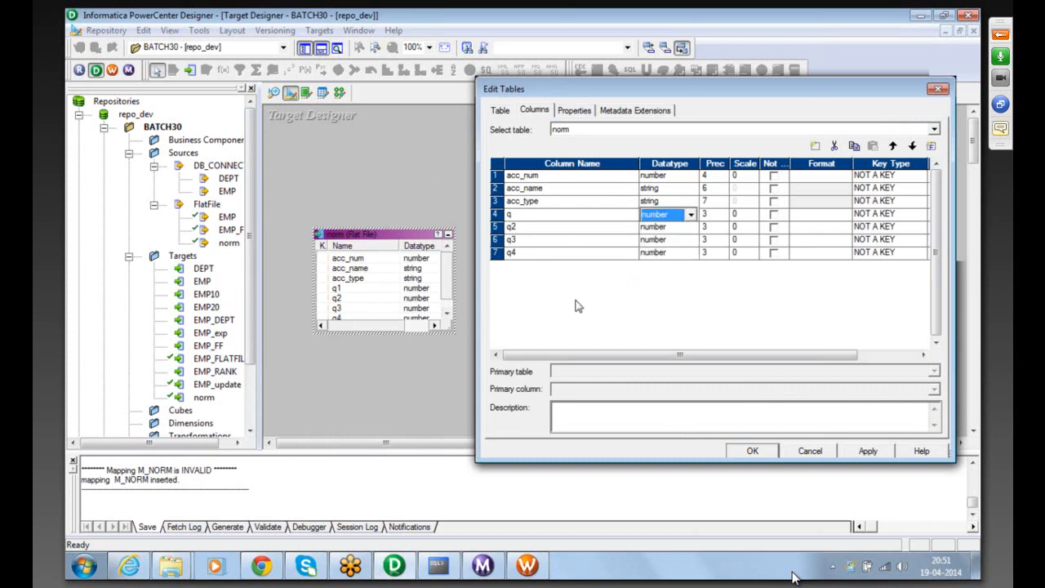
left_click(513, 214)
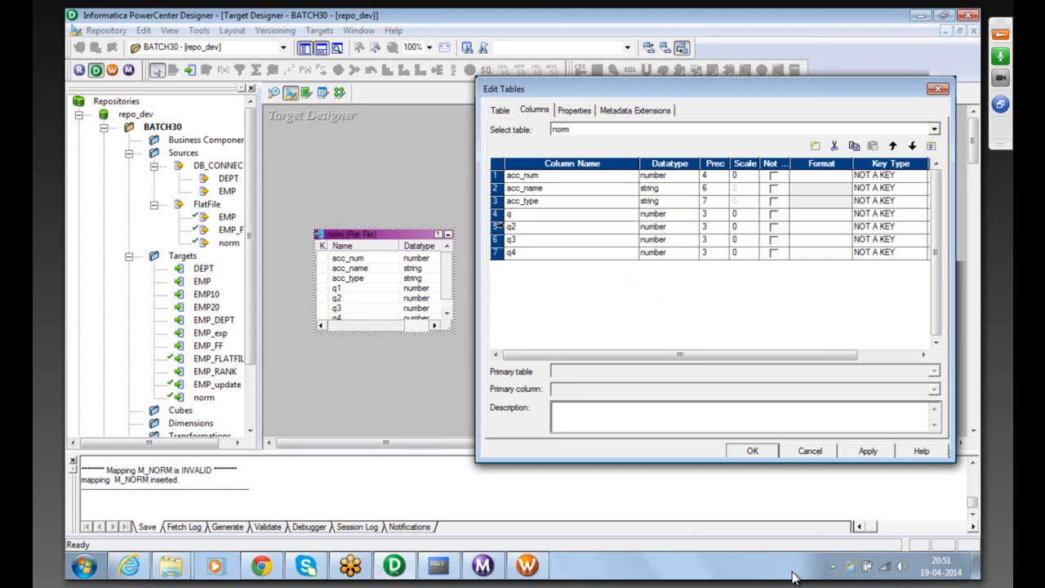
- Rename q2 to AMOUNT, cut q3 and q4, apply the changes and save
left_click(497, 226)
left_click(518, 227)
double_click(523, 227)
type("AMOUNT")
left_click_drag(497, 239, 498, 252)
left_click(834, 145)
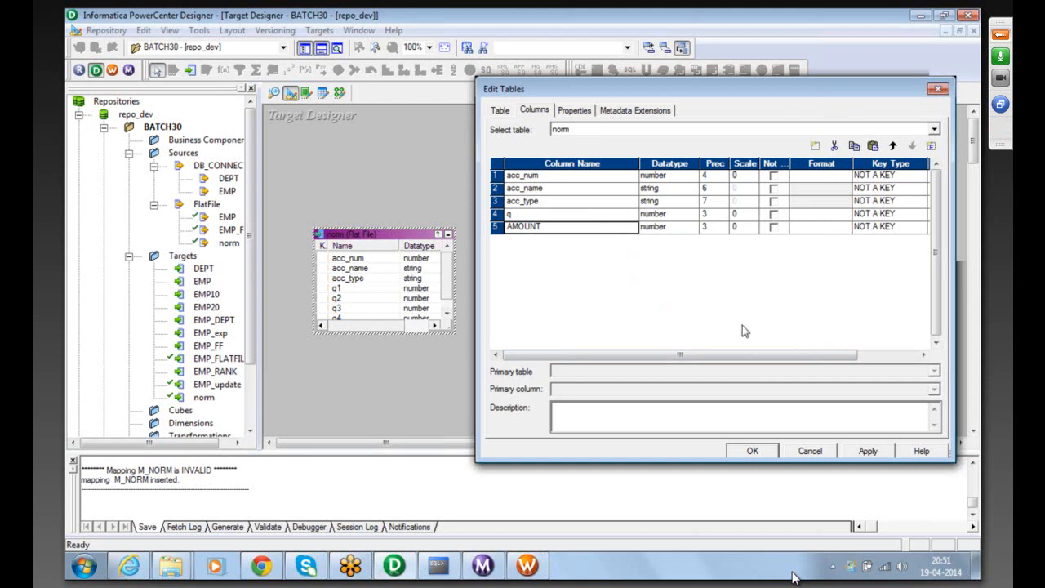
left_click(753, 452)
key("ctrl+s")
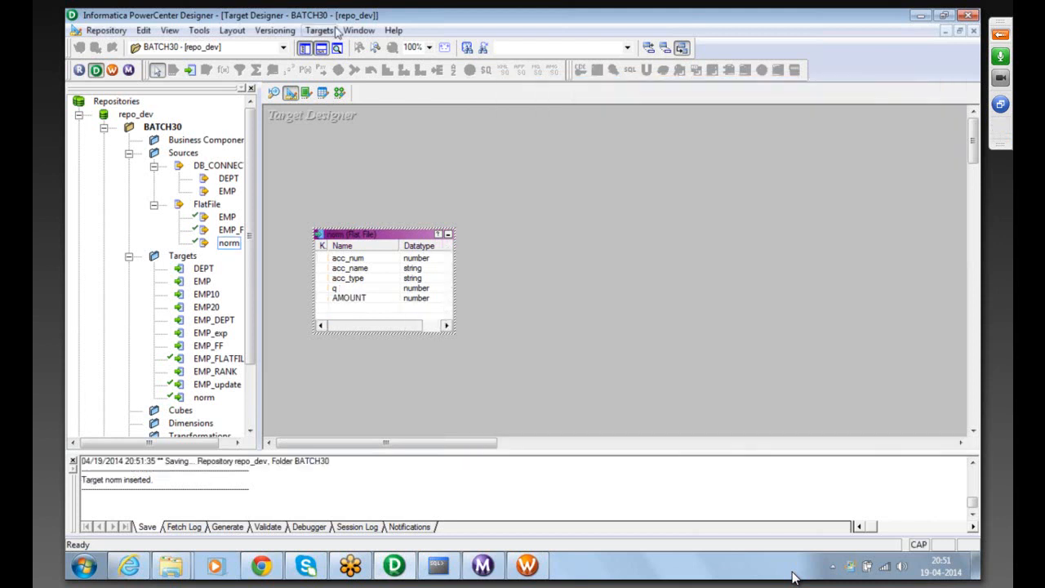
- Clear the Source Analyzer and start a new VSAM source named COBAL_SRC
left_click(340, 93)
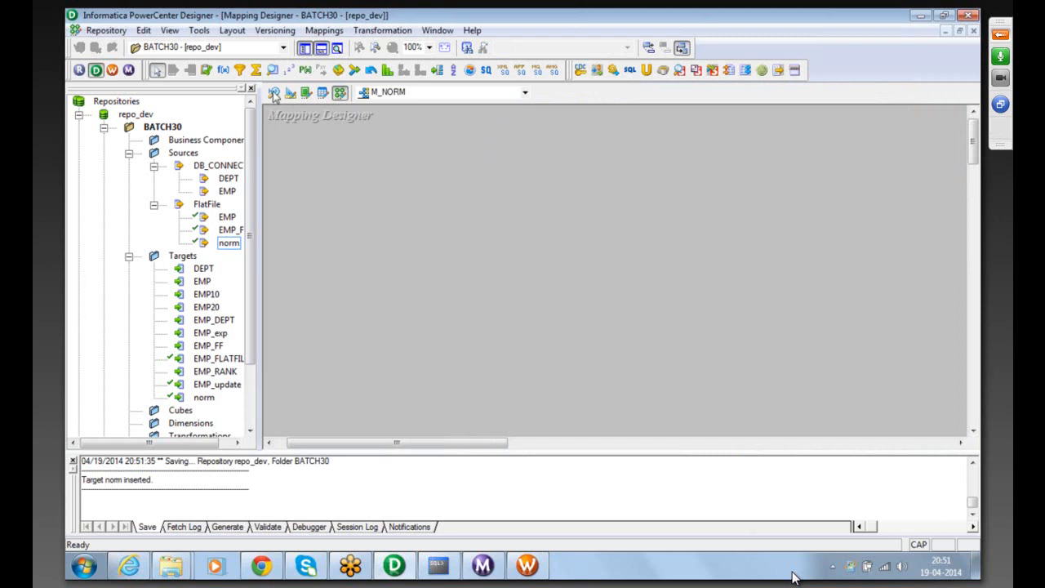
left_click(275, 93)
right_click(490, 162)
left_click(508, 186)
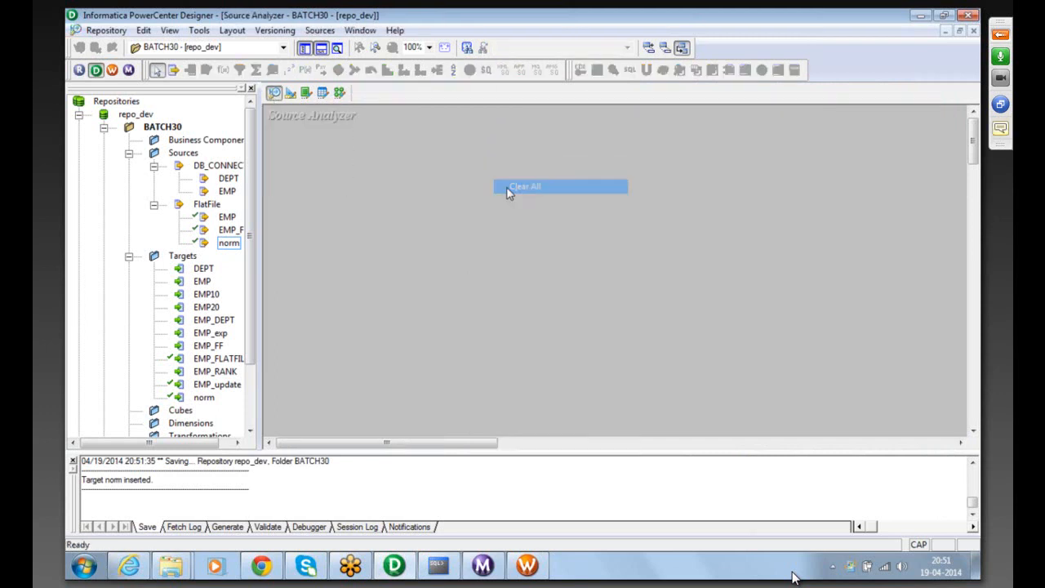
left_click(319, 30)
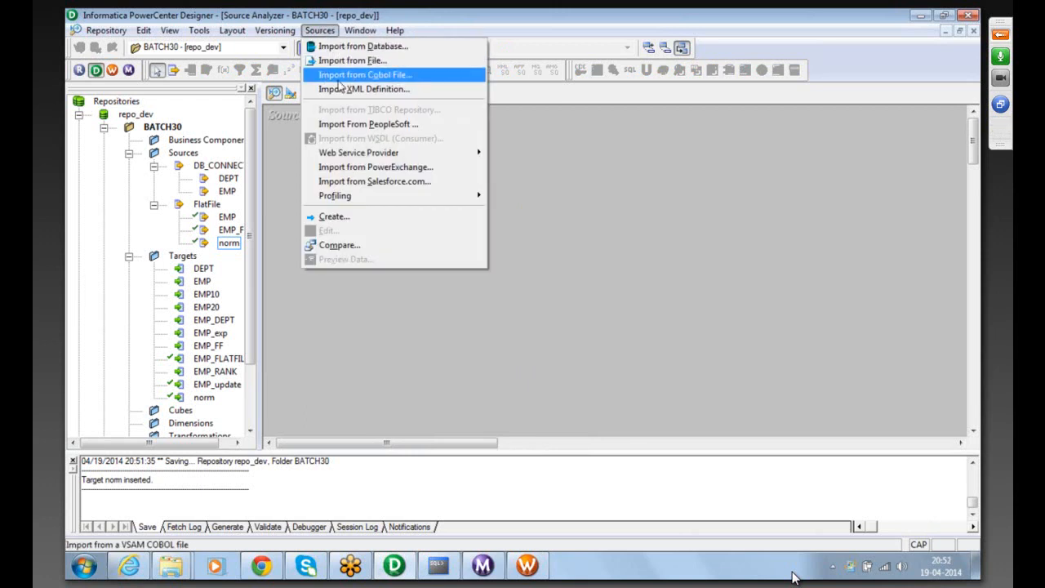
left_click(348, 218)
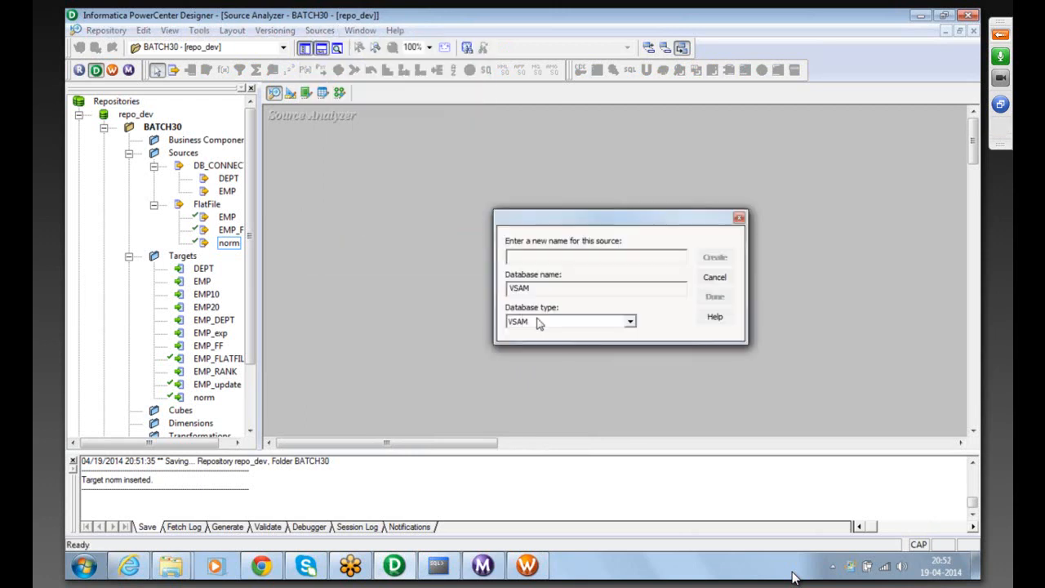
type("COBAL_SRC")
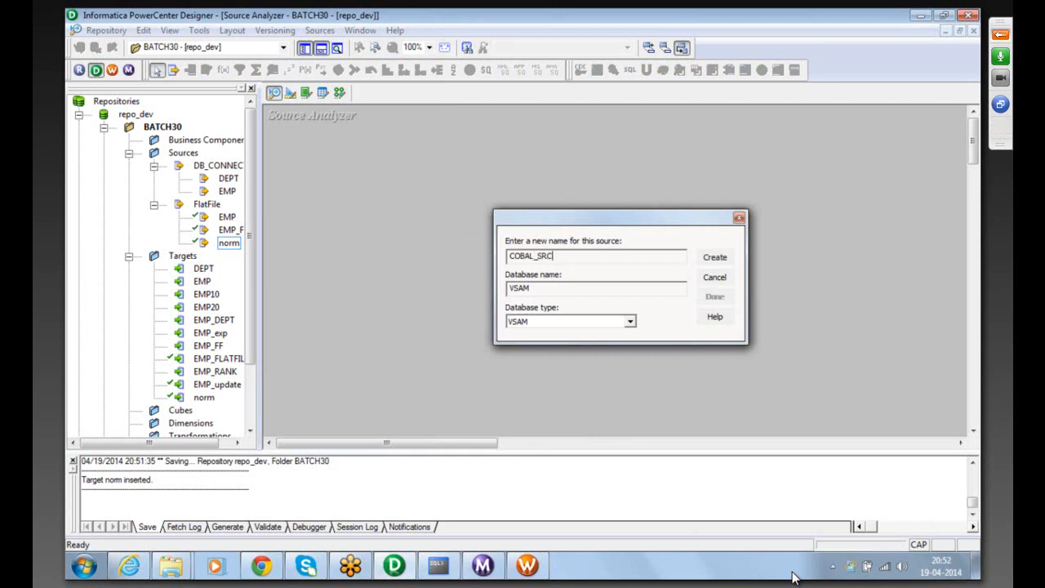
- Create the COBAL_SRC source and bring up its column definitions
key("Return")
left_click(715, 297)
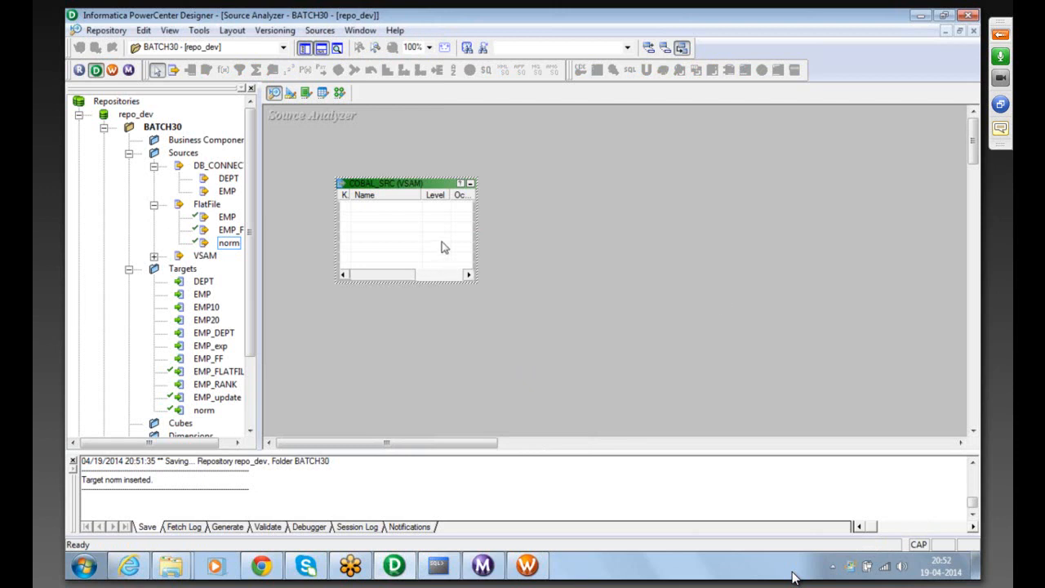
double_click(437, 183)
left_click(535, 111)
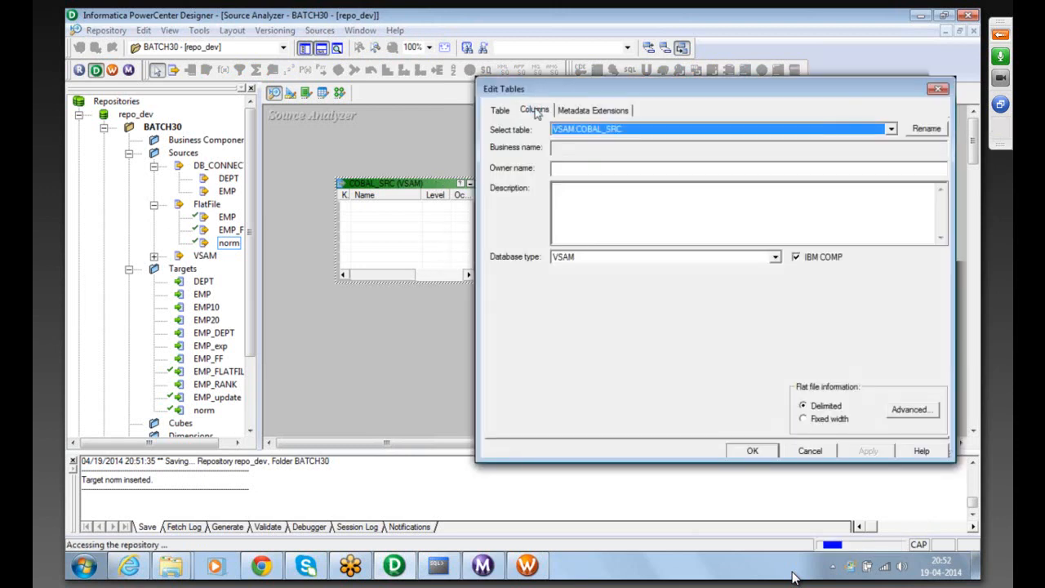
- Add five columns to COBAL_SRC for eight NEWFIELD columns, then return to mapping M_NORM
left_click(814, 146)
left_click(815, 146)
left_click(815, 147)
left_click(814, 146)
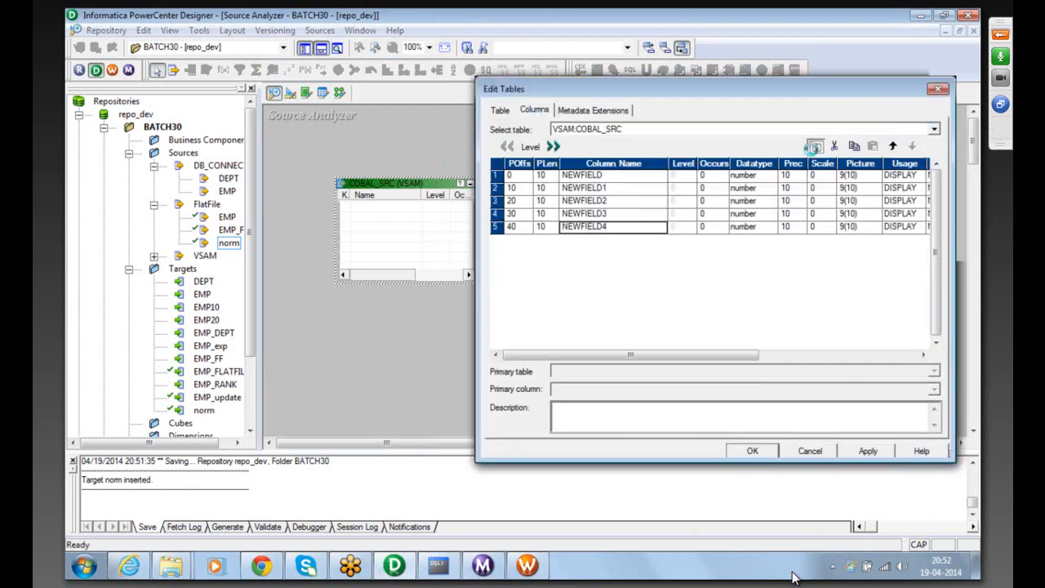
left_click(814, 146)
left_click(815, 146)
left_click(815, 146)
left_click(815, 147)
left_click(752, 451)
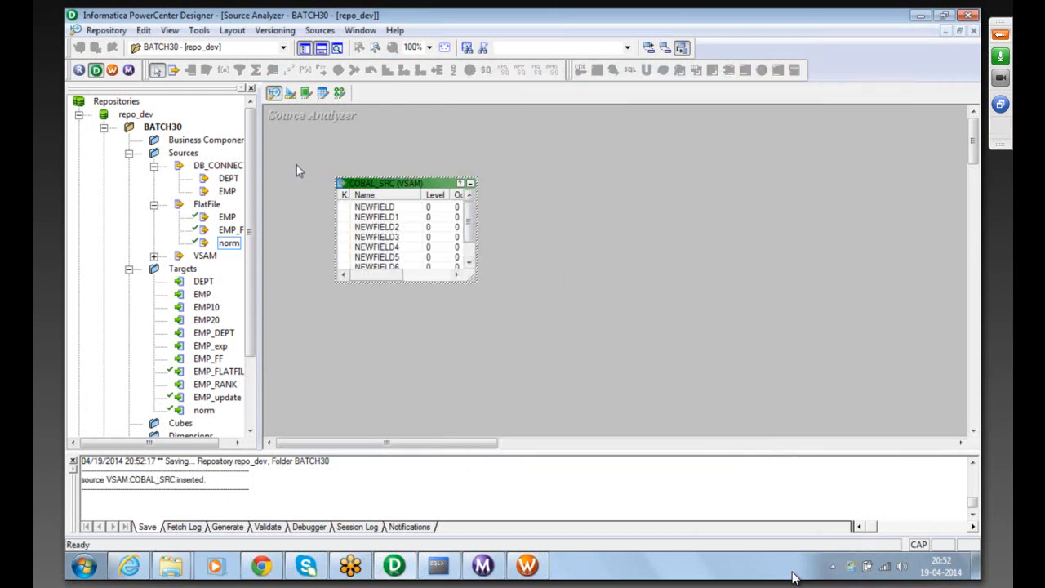
left_click(339, 92)
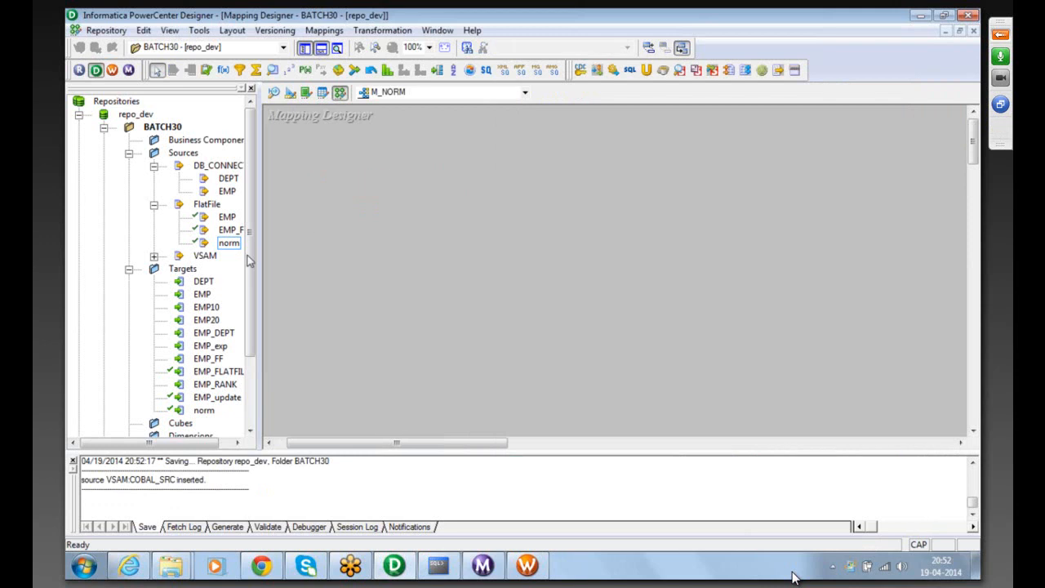
left_click(153, 256)
left_click_drag(204, 276, 362, 207)
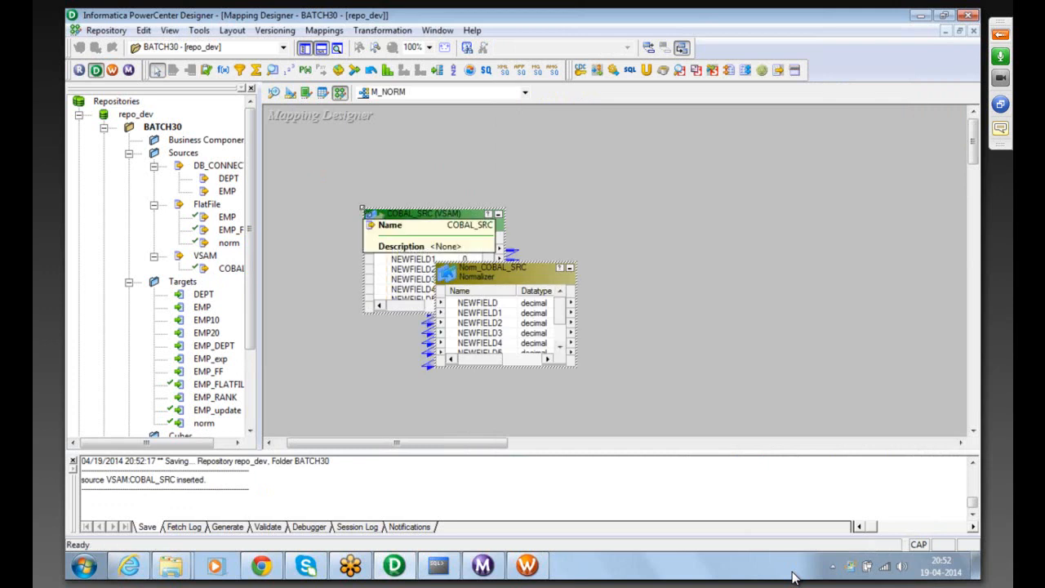
left_click_drag(506, 262, 571, 129)
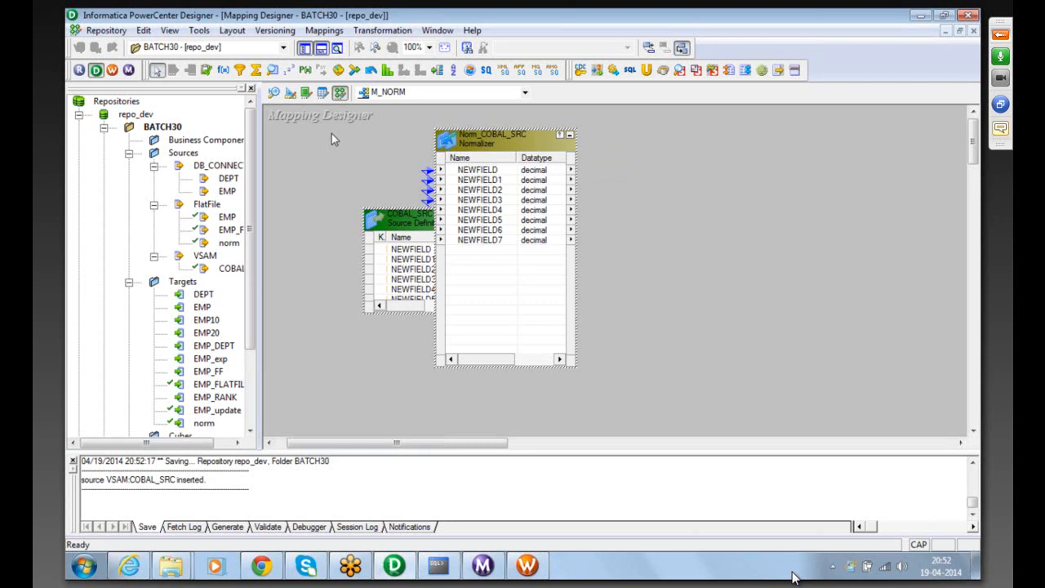
left_click_drag(331, 139, 663, 412)
key("Delete")
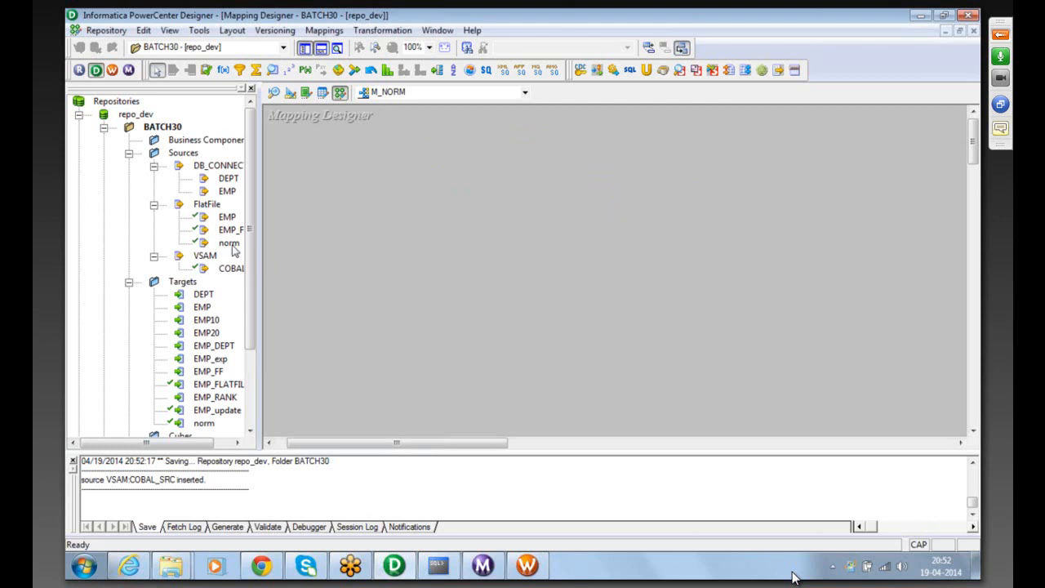
- Add the norm source to M_NORM and enlarge its SQ_norm qualifier
left_click(228, 244)
left_click_drag(228, 246, 343, 155)
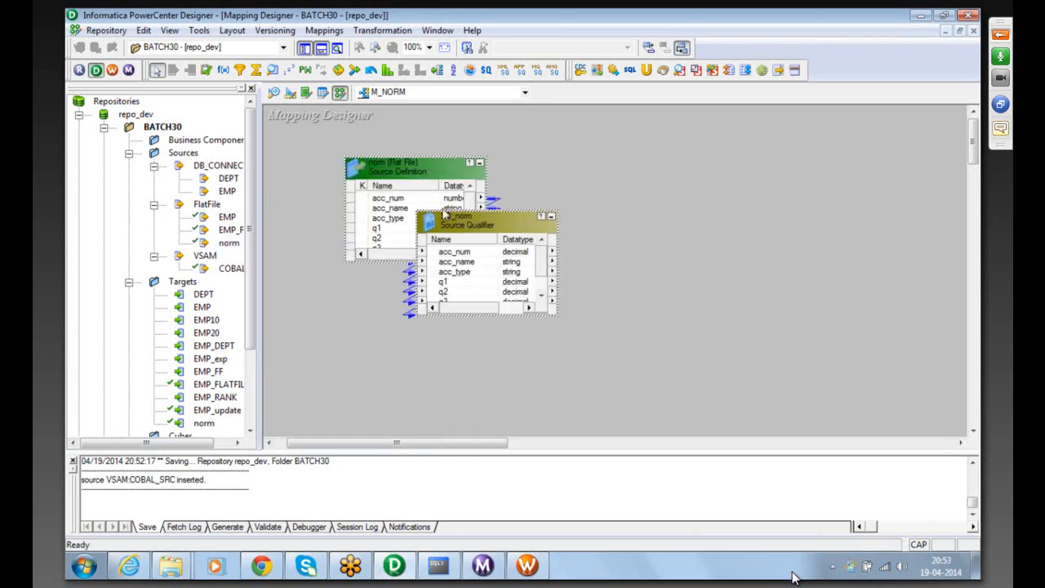
left_click_drag(452, 216, 457, 171)
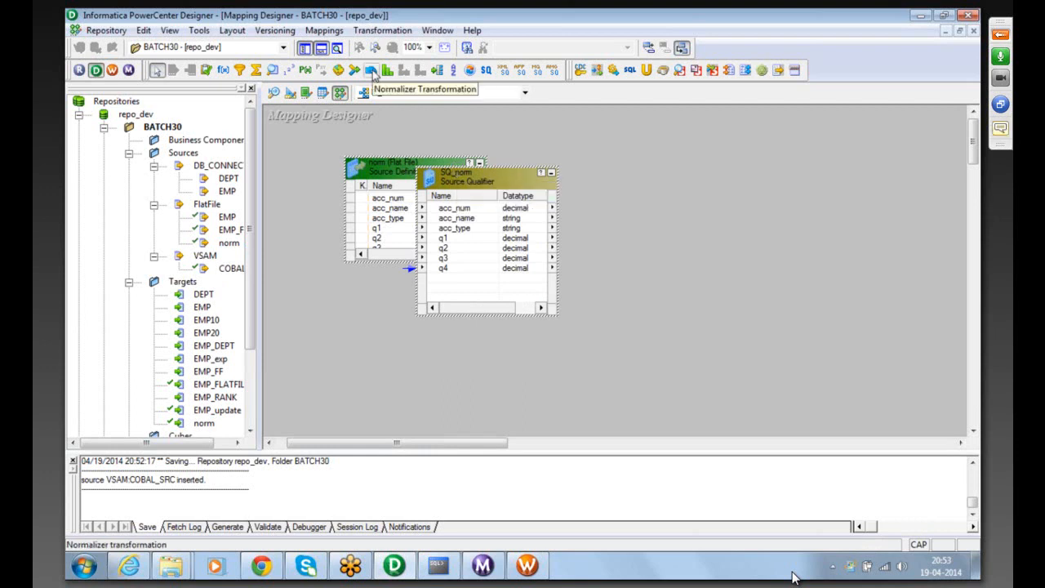
- Place an empty NRMTRANS Normalizer on the canvas, abandoning an attempt to copy SQ_norm ports into it
left_click(372, 74)
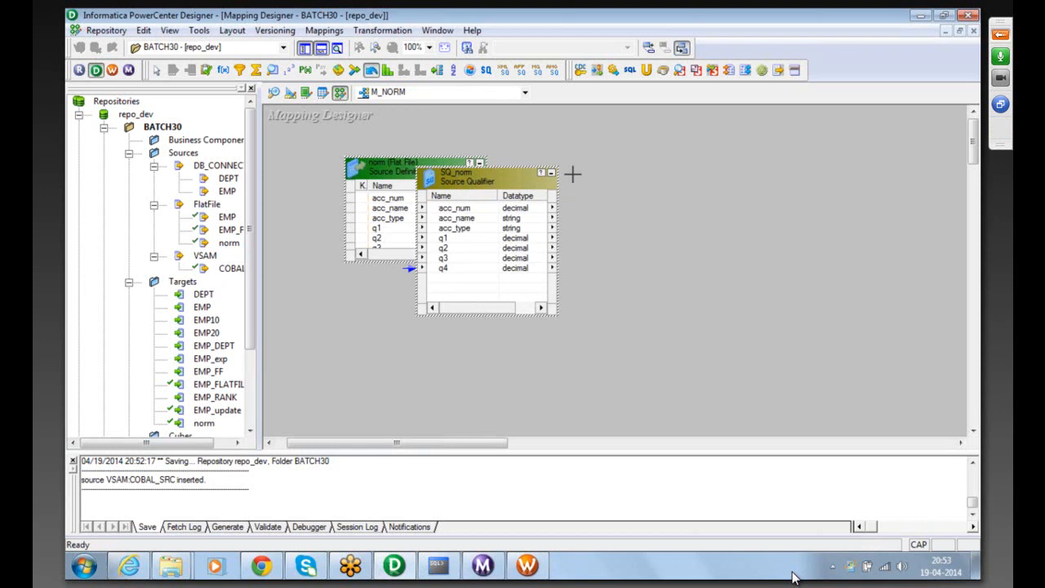
left_click(623, 179)
right_click(457, 210)
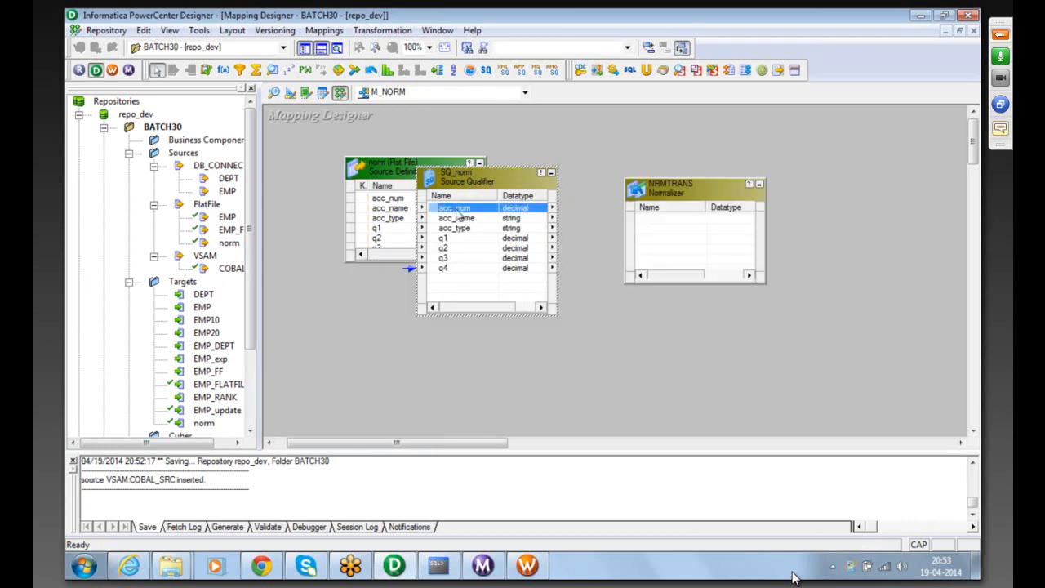
left_click(463, 217)
left_click_drag(443, 212, 665, 251)
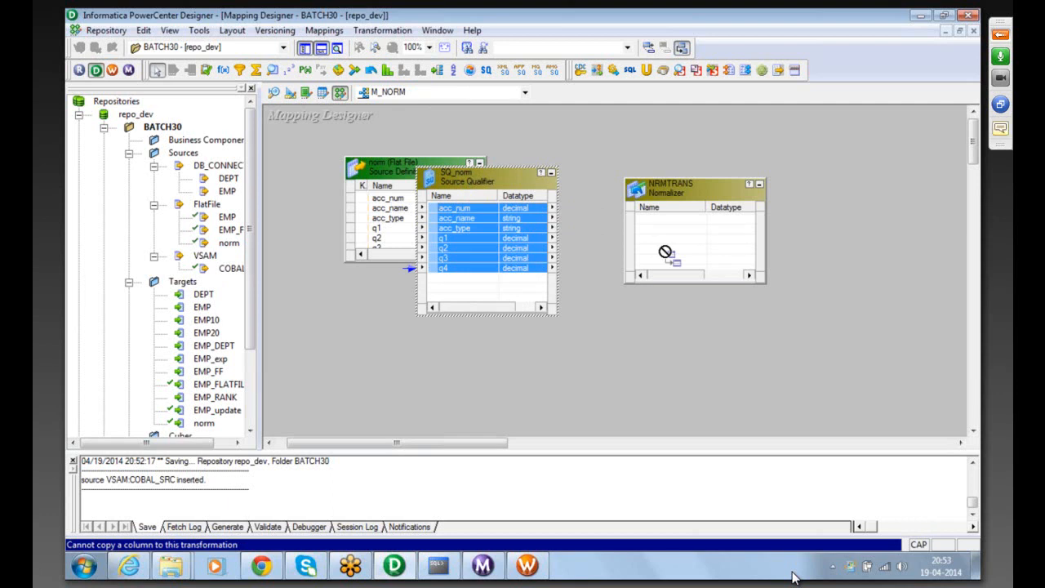
left_click_drag(665, 251, 667, 256)
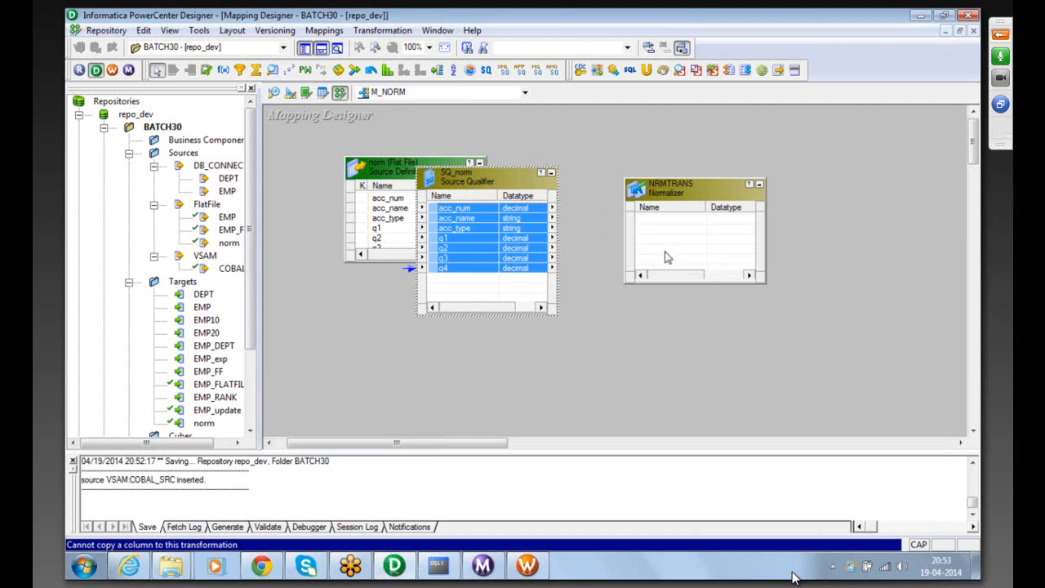
right_click(689, 194)
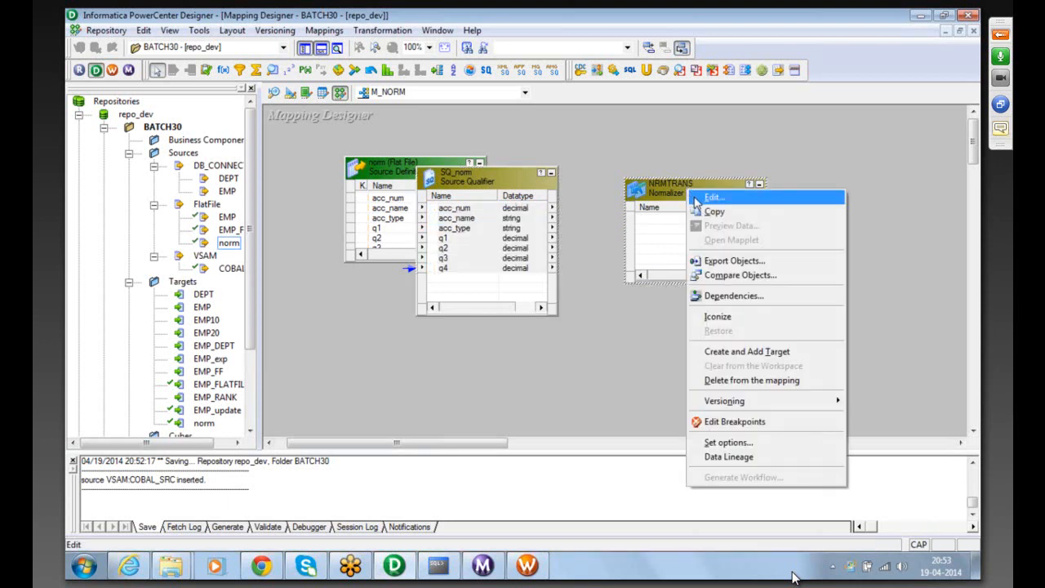
- Open NRMTRANS's Normalizer column definitions and add five new columns
left_click(695, 199)
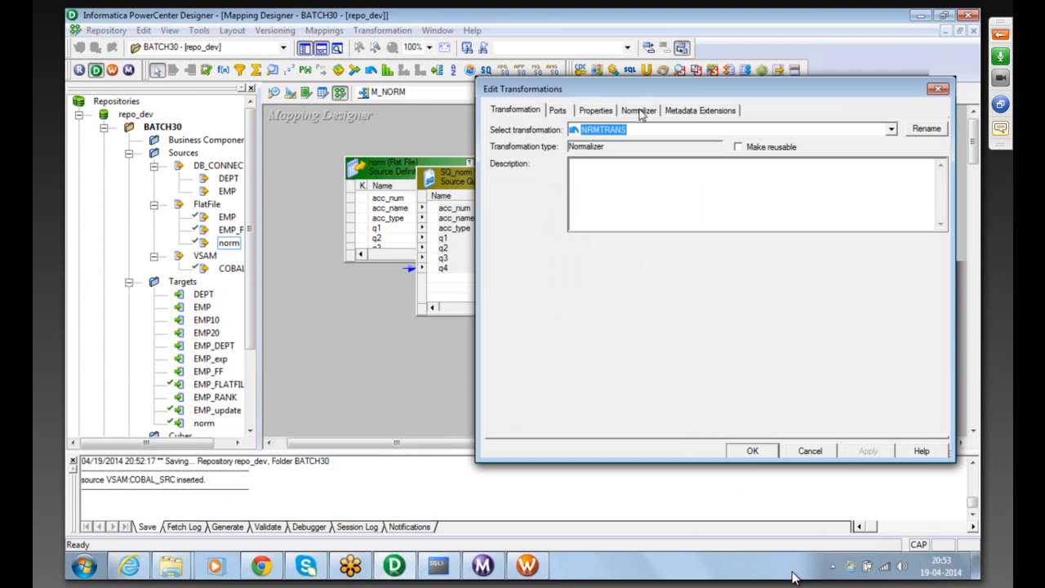
left_click(570, 111)
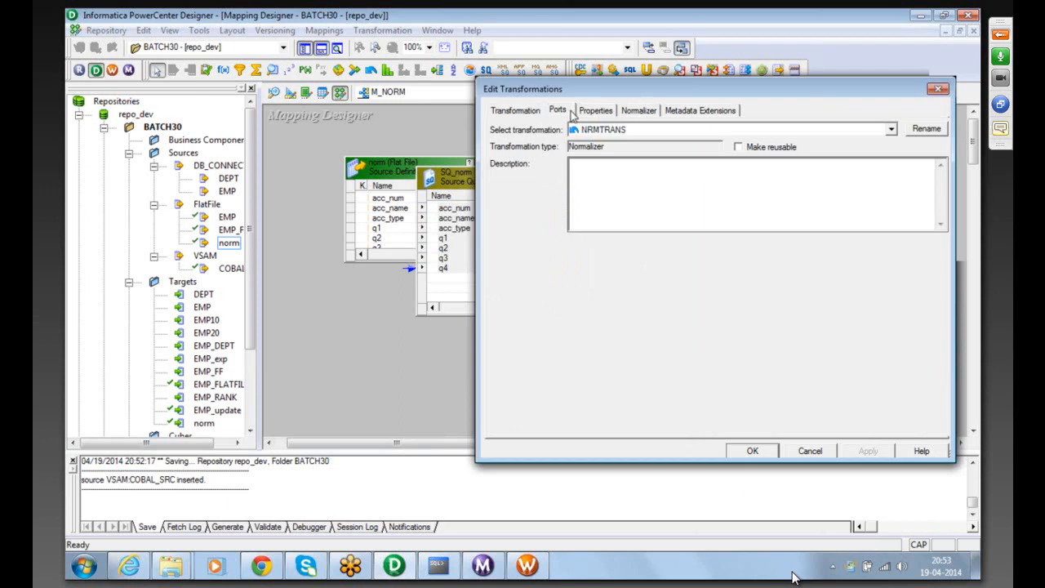
left_click(642, 113)
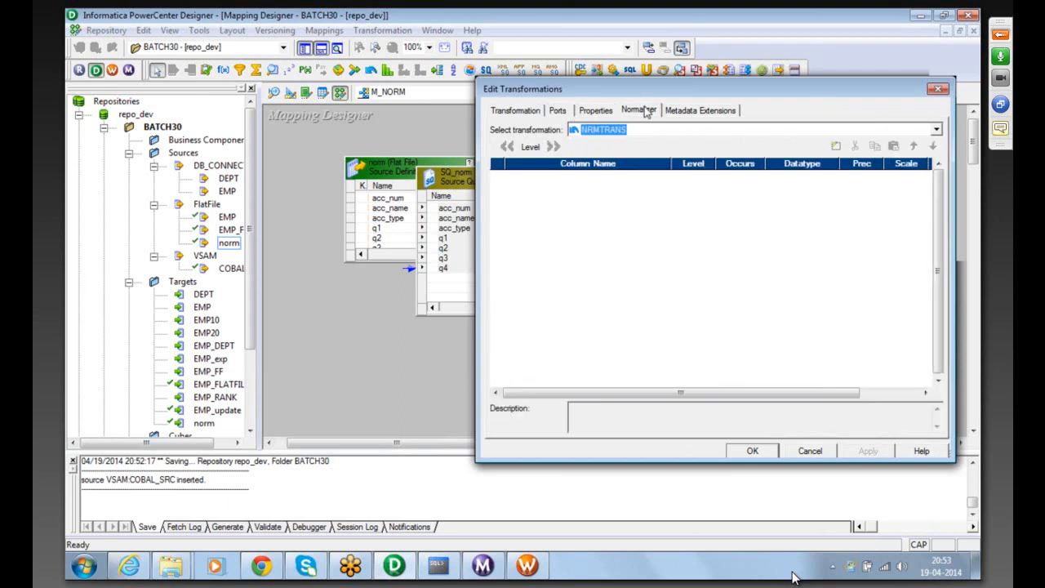
left_click_drag(675, 88, 750, 67)
left_click(909, 127)
left_click(909, 126)
left_click(908, 127)
left_click(908, 127)
left_click(909, 127)
- Name the Normalizer columns ACC_NUM, ACC_NAME, ACC_TYPE, Q and AMOUNT
left_click(676, 156)
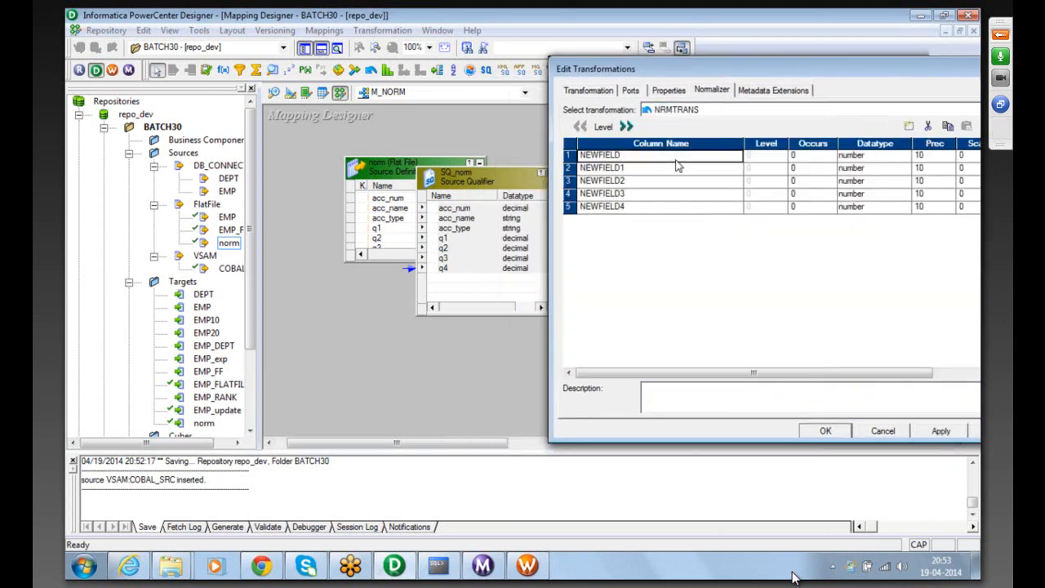
type("ACC_NUM")
left_click(670, 167)
type("ACC_NAME")
left_click(661, 181)
type("ACC_TYP")
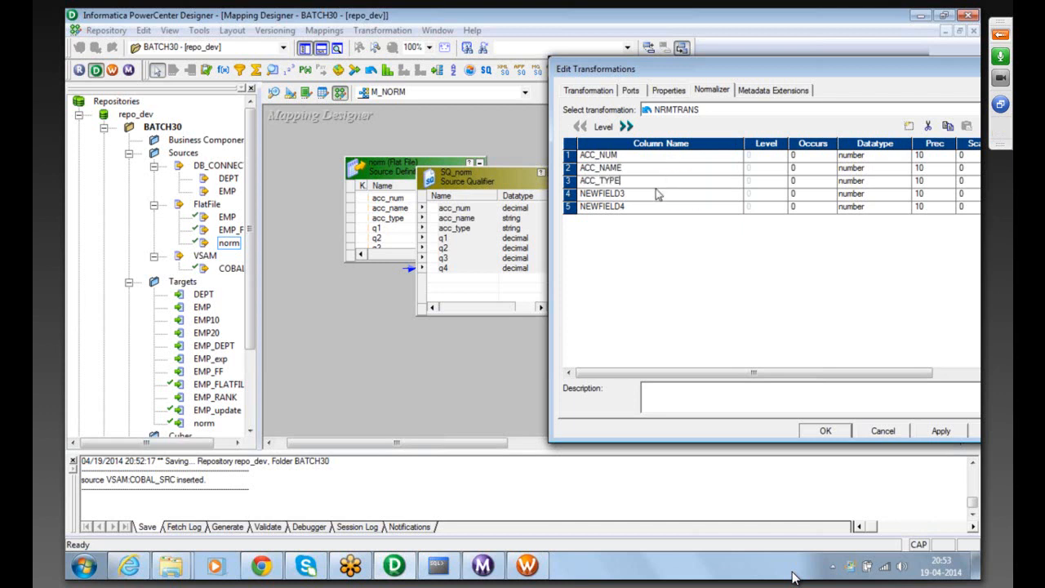
left_click(653, 196)
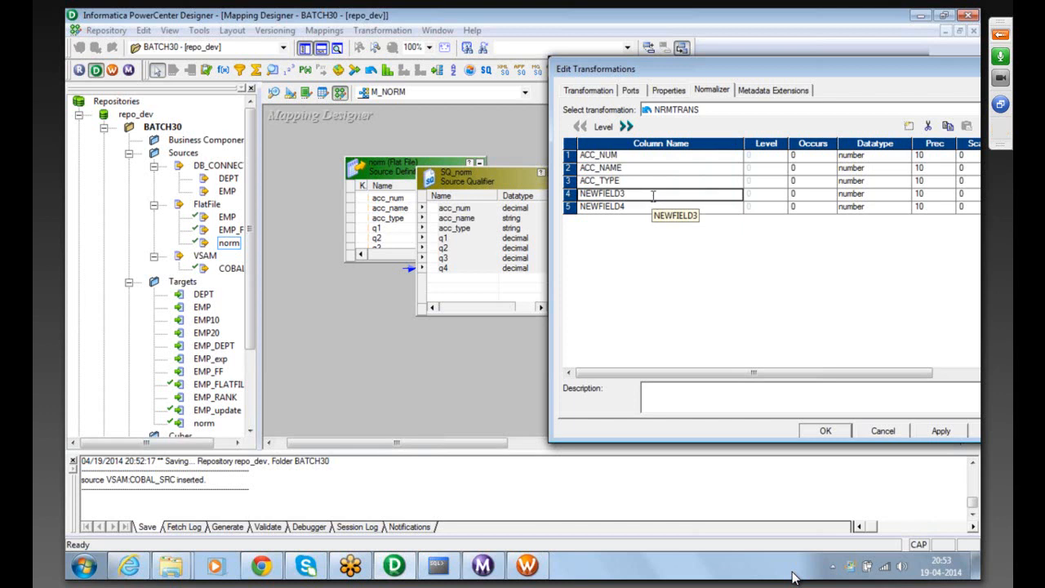
type("q")
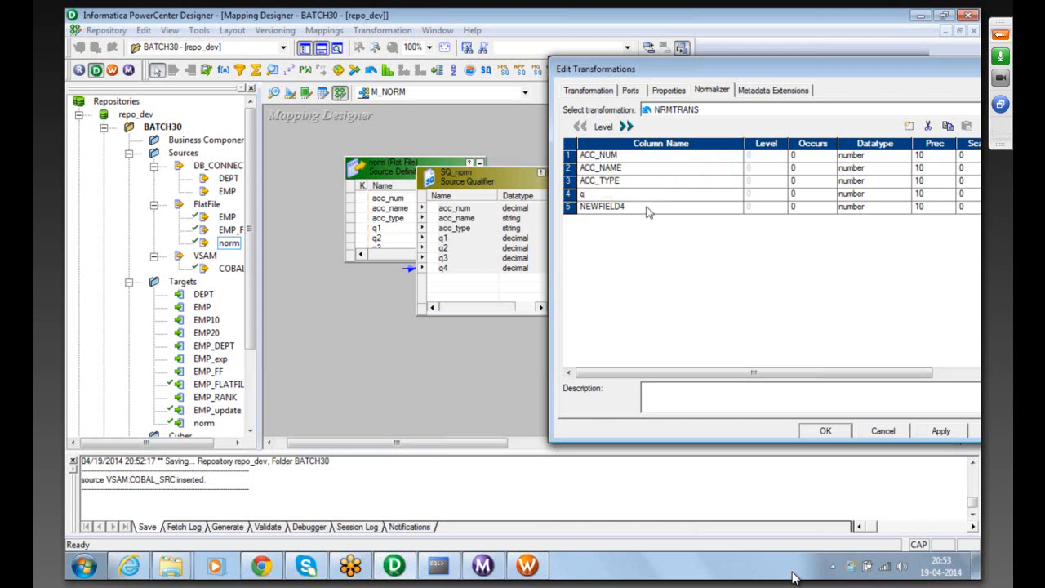
left_click(647, 212)
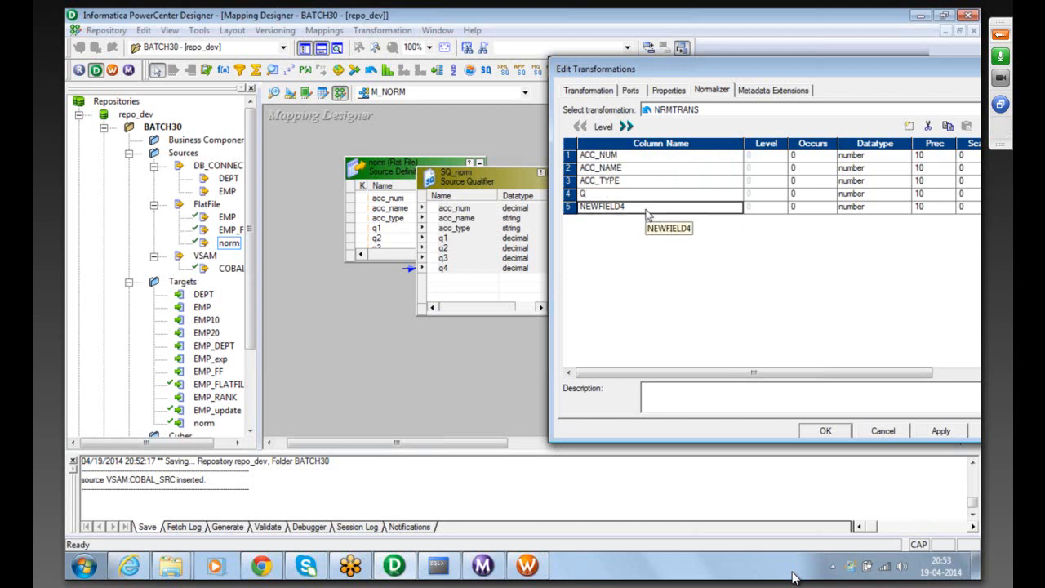
type("AMOUNT")
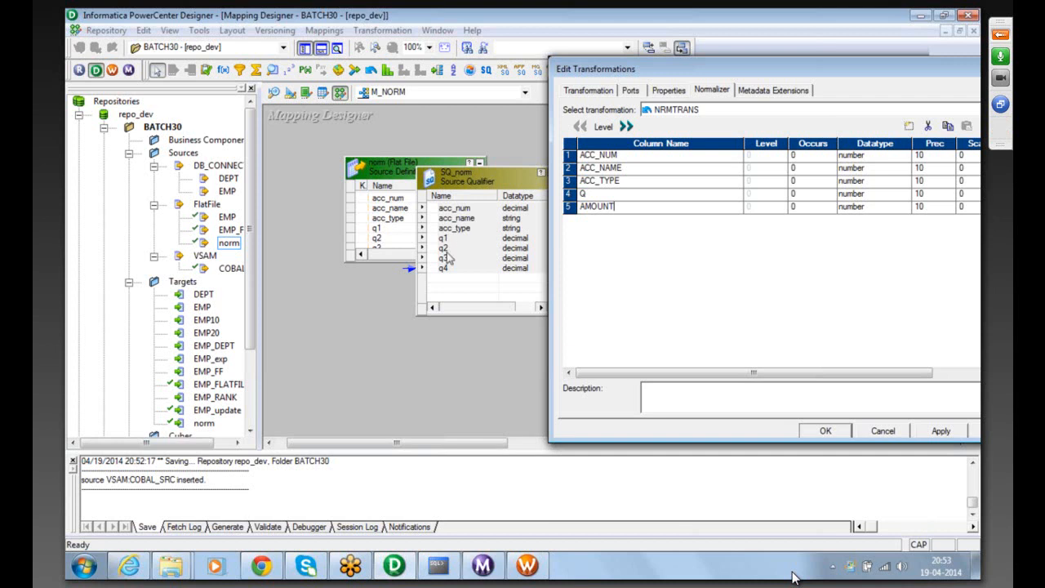
- Try editing Q's occurrence count, dismiss the invalid-integer warnings, and delete the Q column
left_click(831, 199)
left_click(829, 193)
left_click(829, 193)
left_click(757, 188)
key("BackSpace")
left_click(828, 289)
left_click(913, 151)
left_click(839, 286)
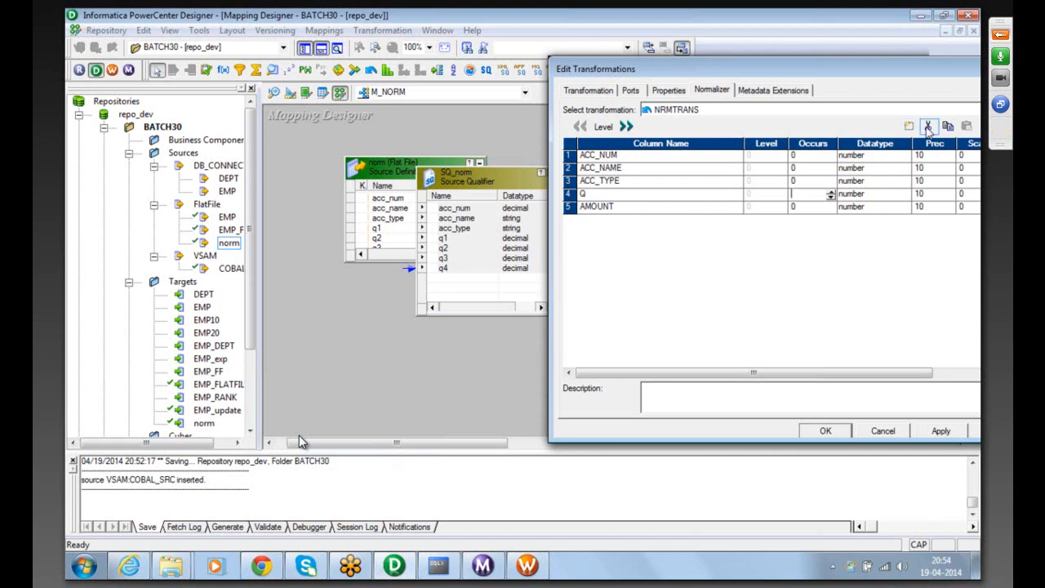
left_click(927, 126)
- Set AMOUNT's Occurs to 4 and confirm the Normalizer settings
left_click(805, 196)
type("4")
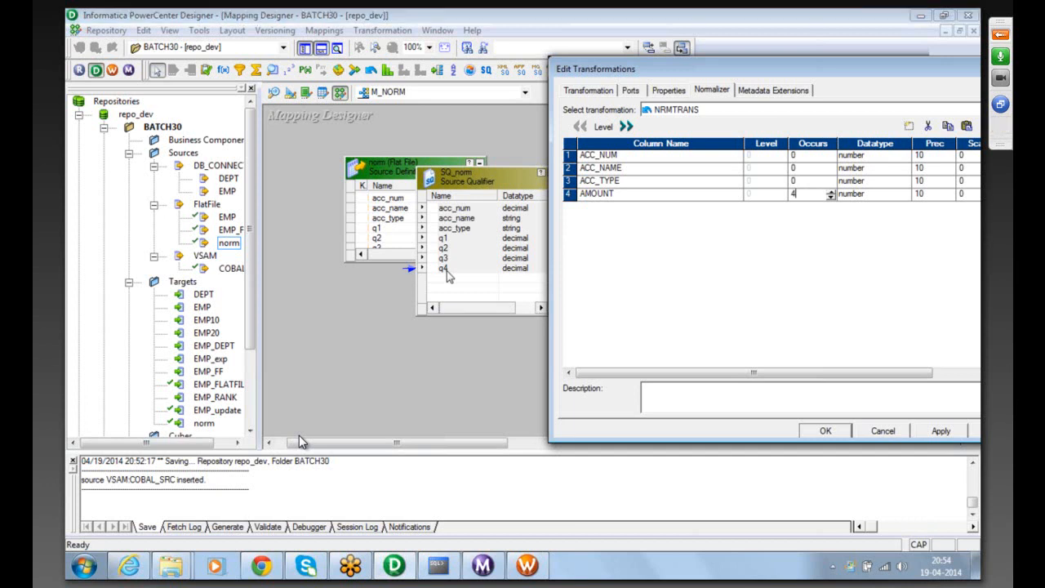
left_click(642, 199)
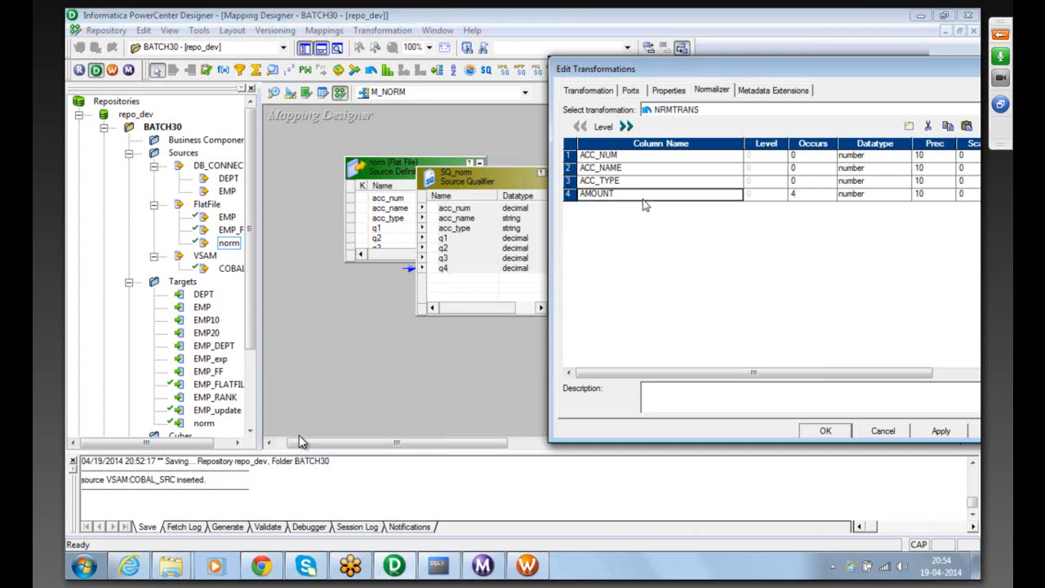
left_click(815, 198)
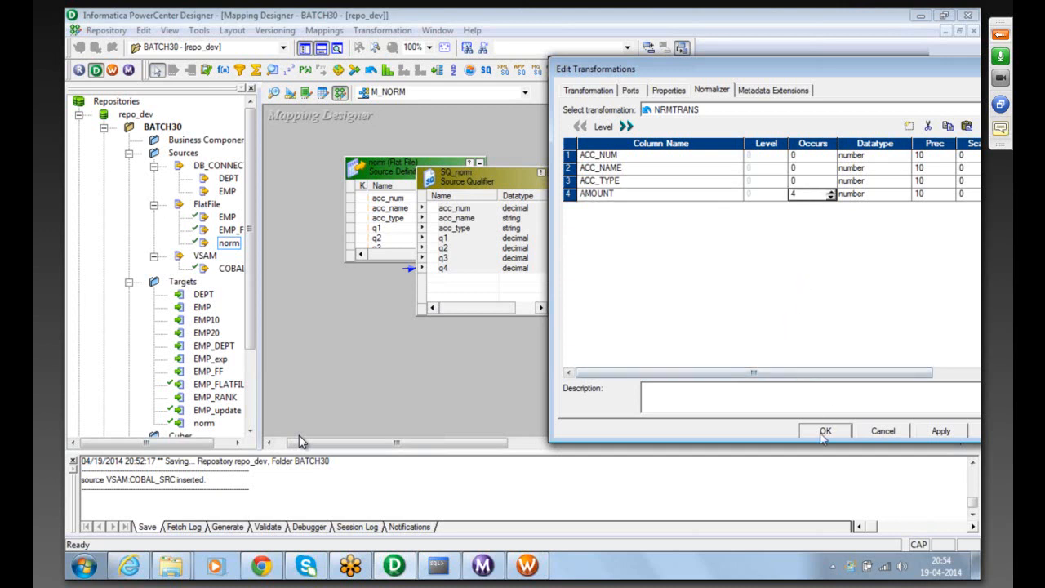
left_click(823, 434)
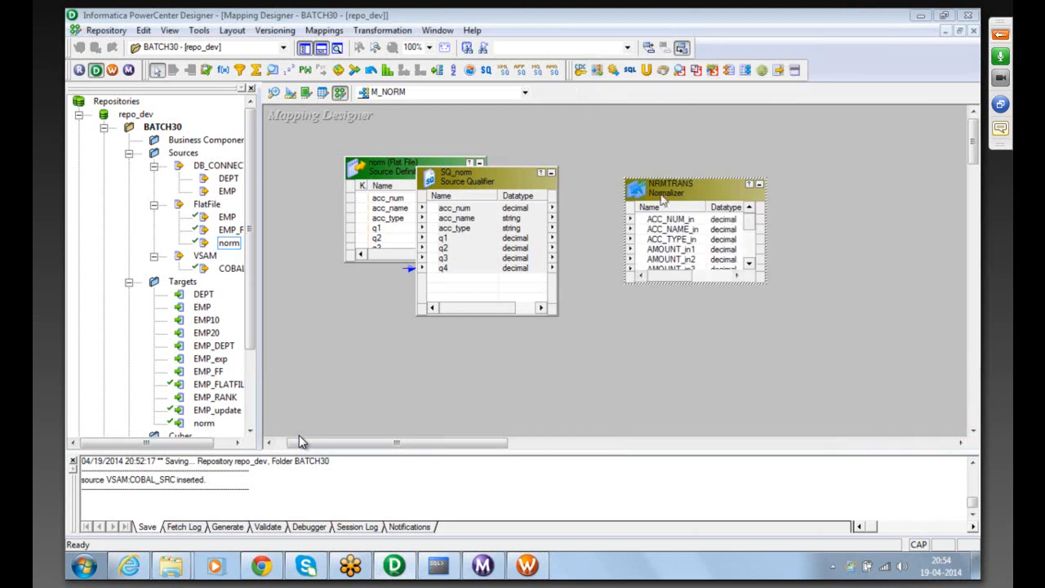
- Enlarge NRMTRANS and link all seven SQ_norm ports to its ACC_NUM_in through AMOUNT_in4 inputs
left_click_drag(682, 176, 685, 106)
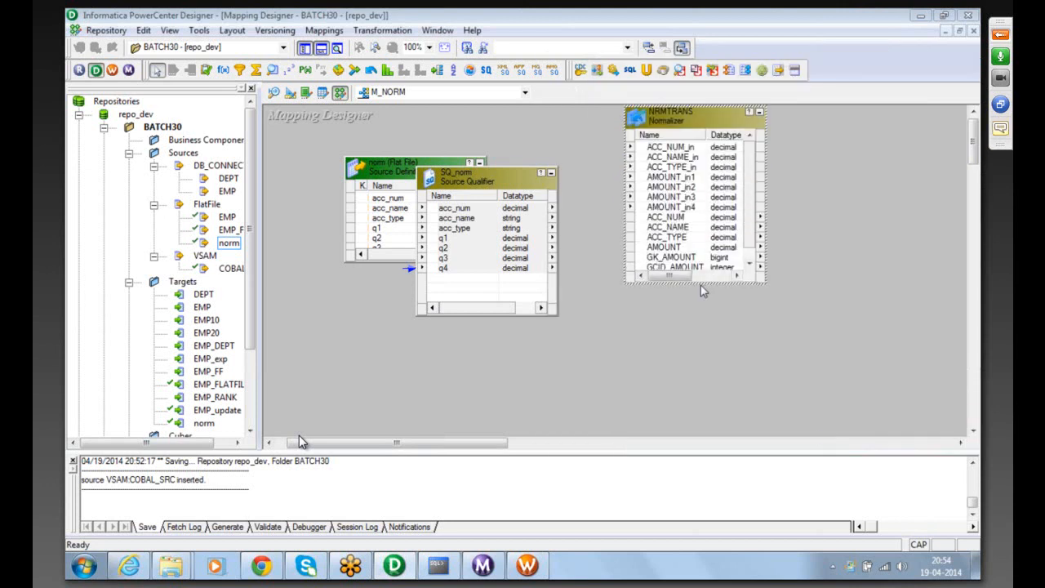
left_click_drag(700, 281, 699, 384)
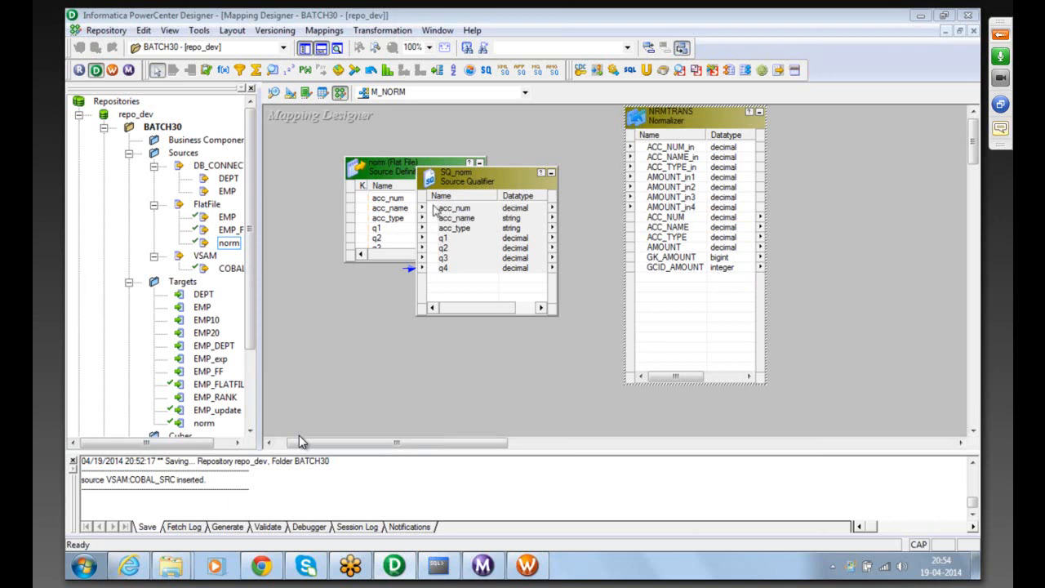
left_click(504, 178)
left_click_drag(471, 209, 653, 149)
left_click(462, 218)
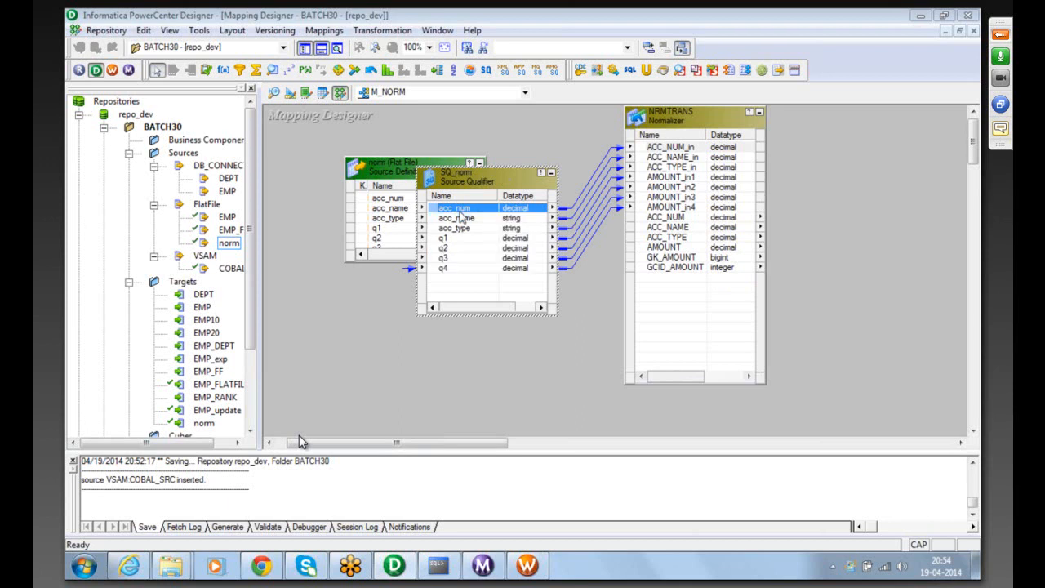
left_click(462, 234)
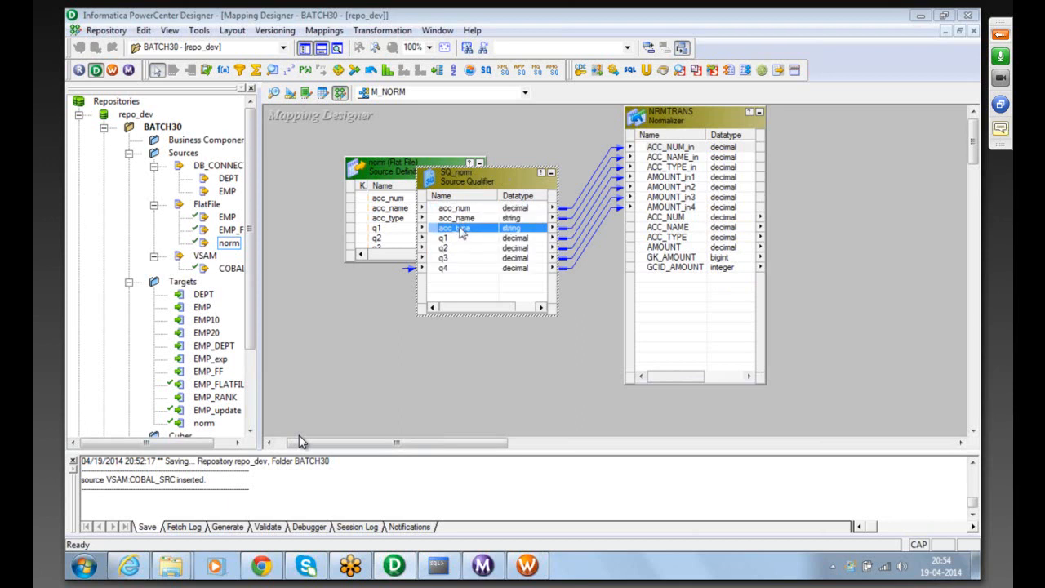
left_click(456, 238)
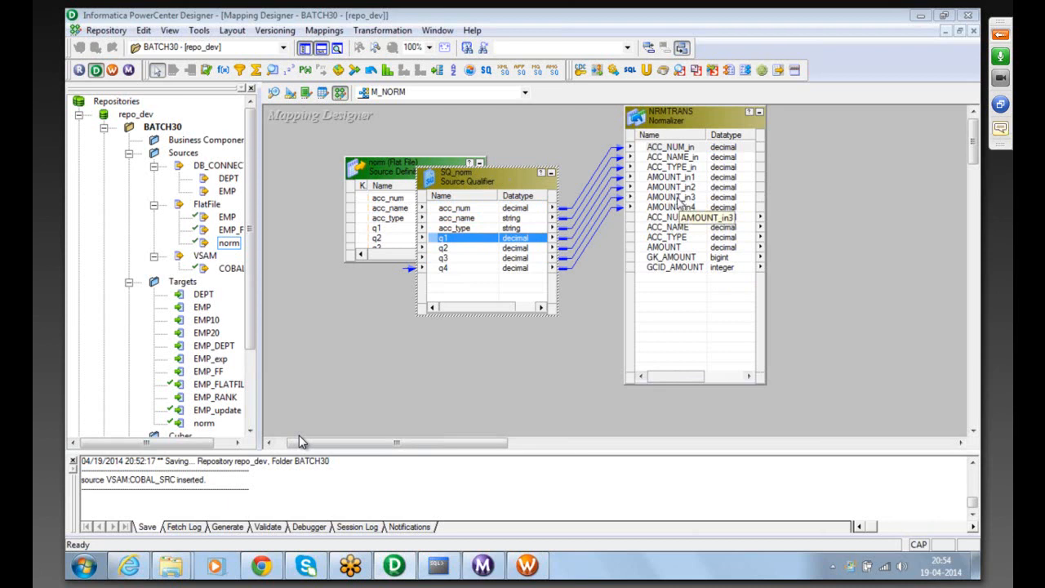
- Change NRMTRANS's ACC_NAME and ACC_TYPE datatypes from number to string
double_click(674, 118)
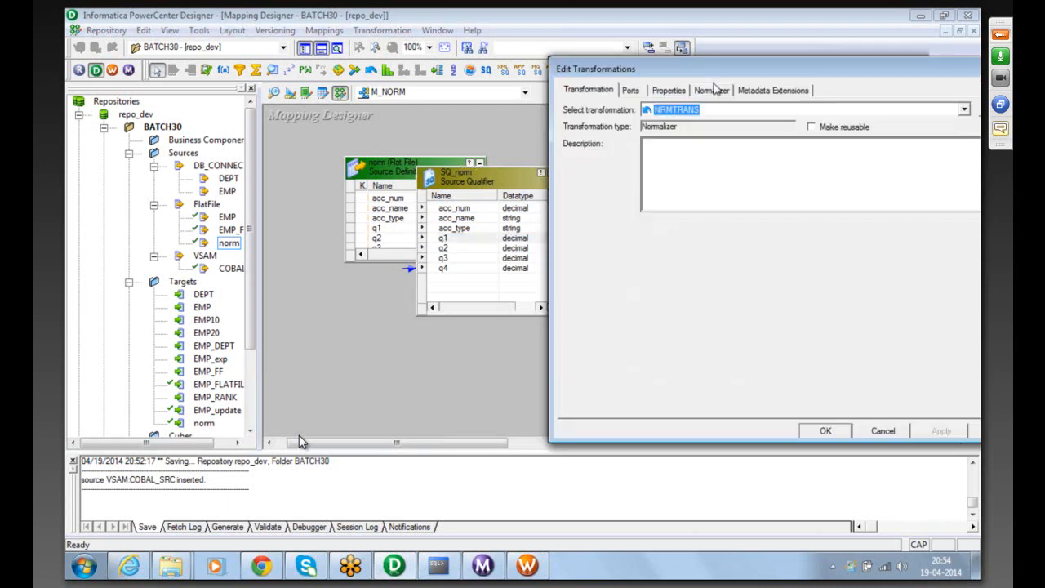
left_click(712, 90)
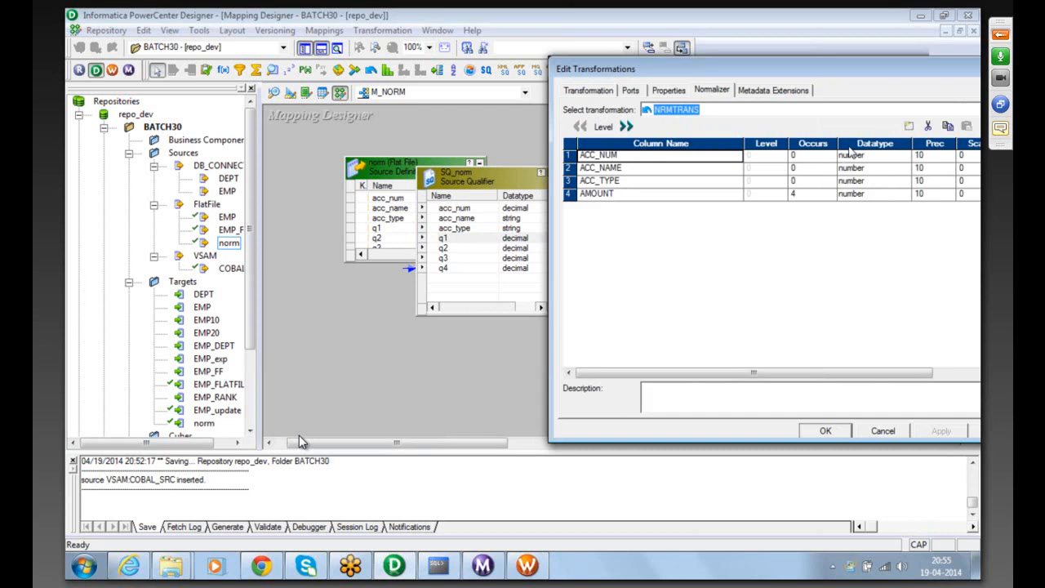
left_click(874, 167)
left_click(872, 168)
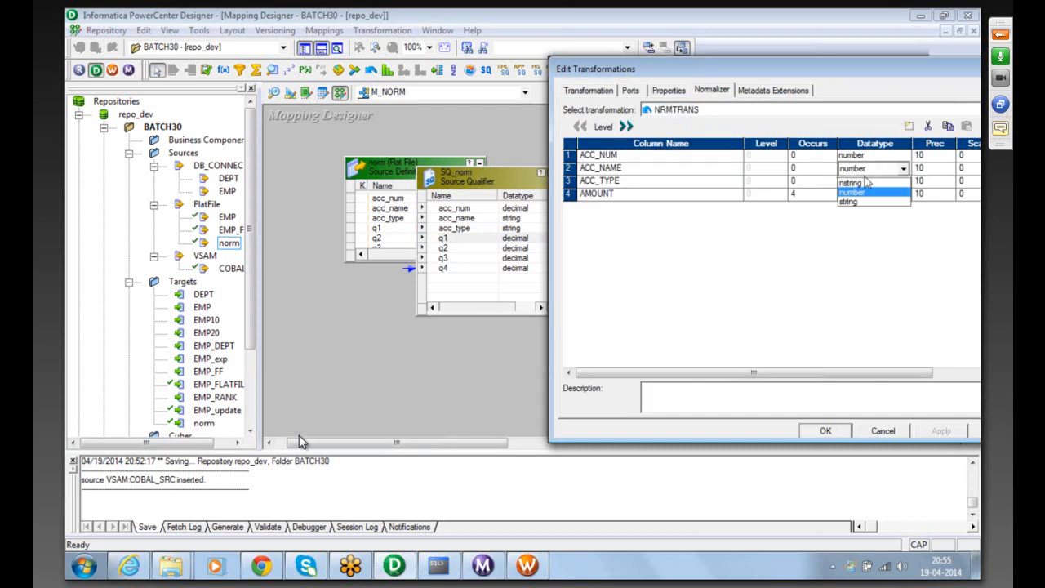
left_click(855, 202)
left_click(867, 181)
left_click(867, 181)
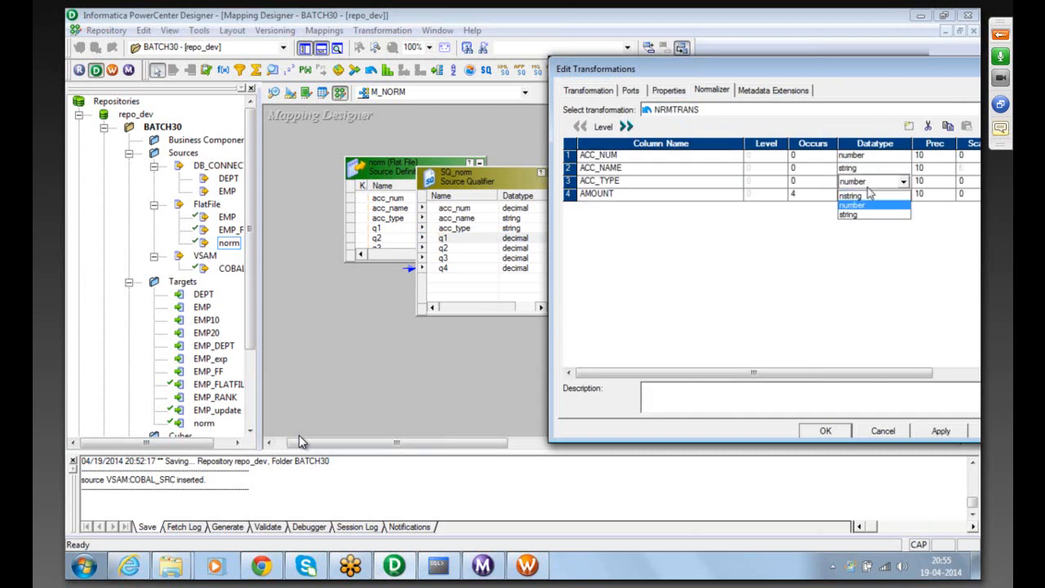
left_click(861, 210)
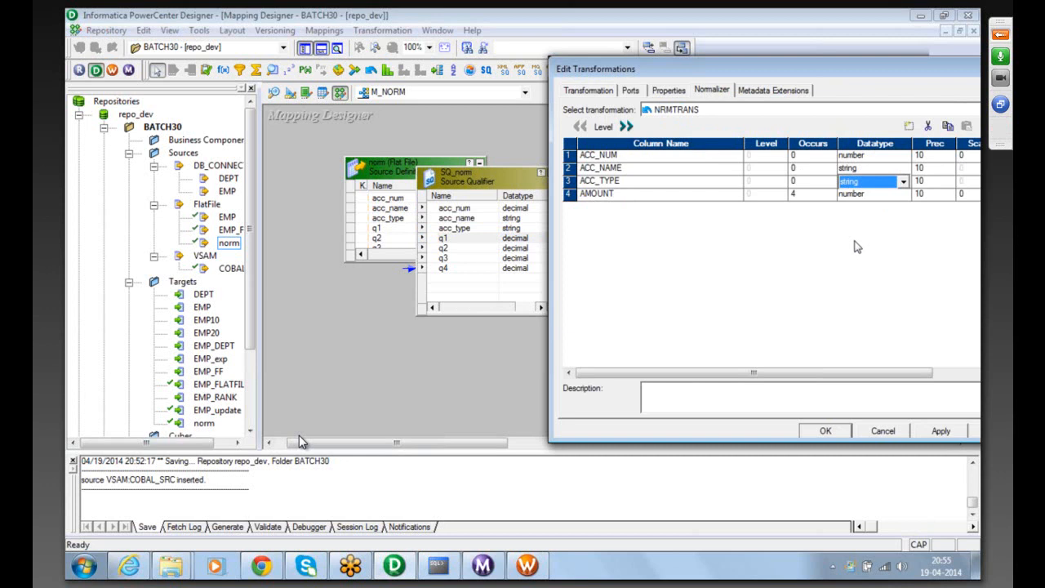
left_click(823, 431)
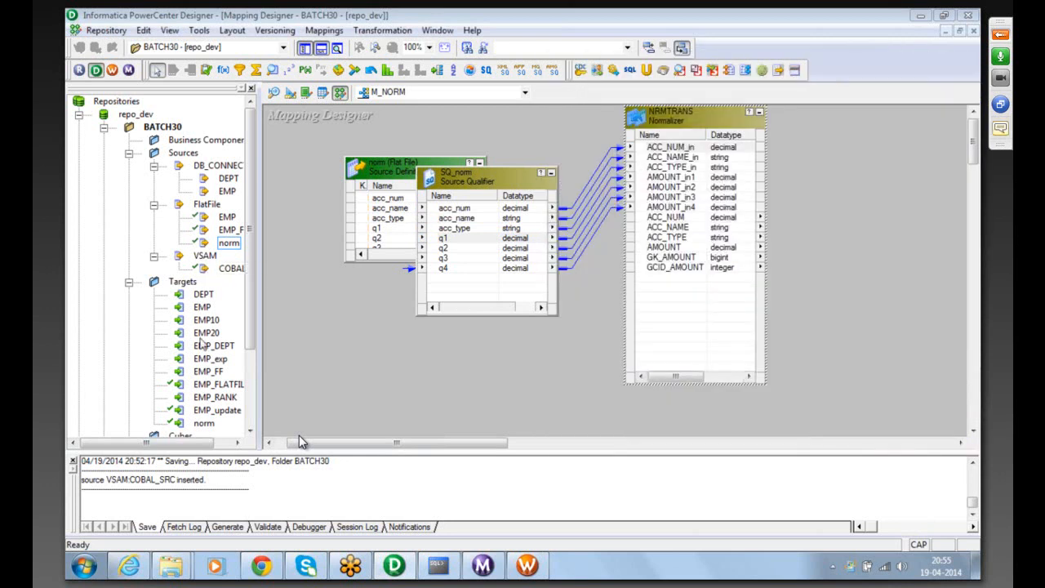
- Add norm1 target, link ACC_NUM, ACC_NAME, ACC_TYPE and AMOUNT to it, and show SrcFiles in Explorer
left_click_drag(197, 422, 819, 177)
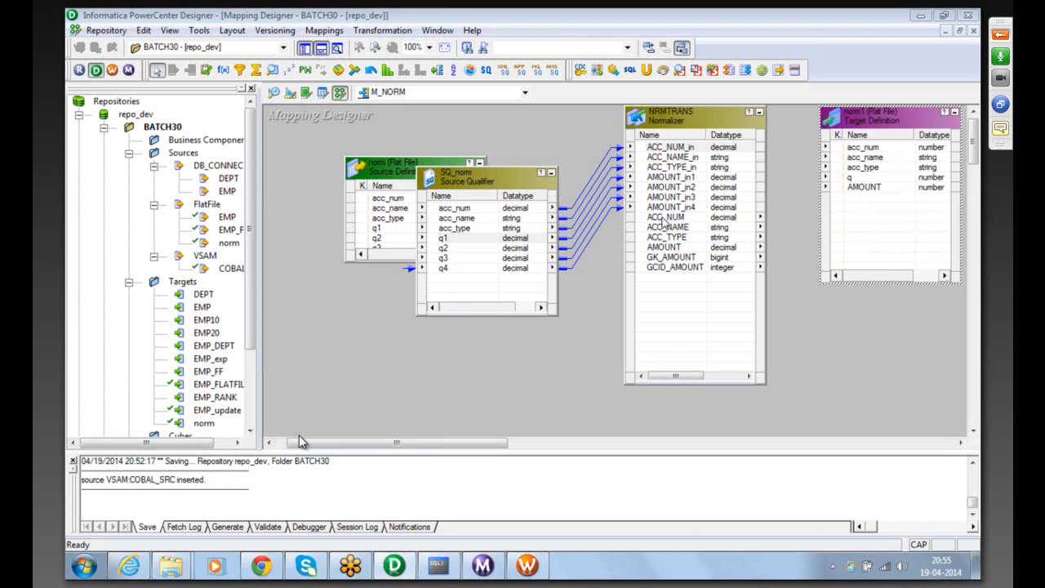
left_click_drag(664, 219, 853, 151)
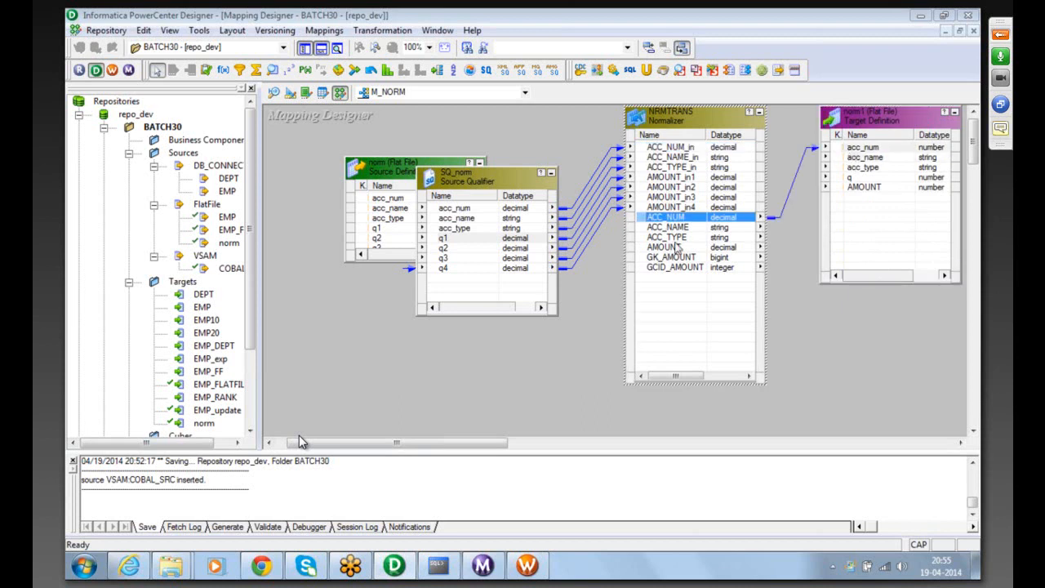
left_click_drag(673, 229, 896, 163)
left_click_drag(668, 238, 877, 173)
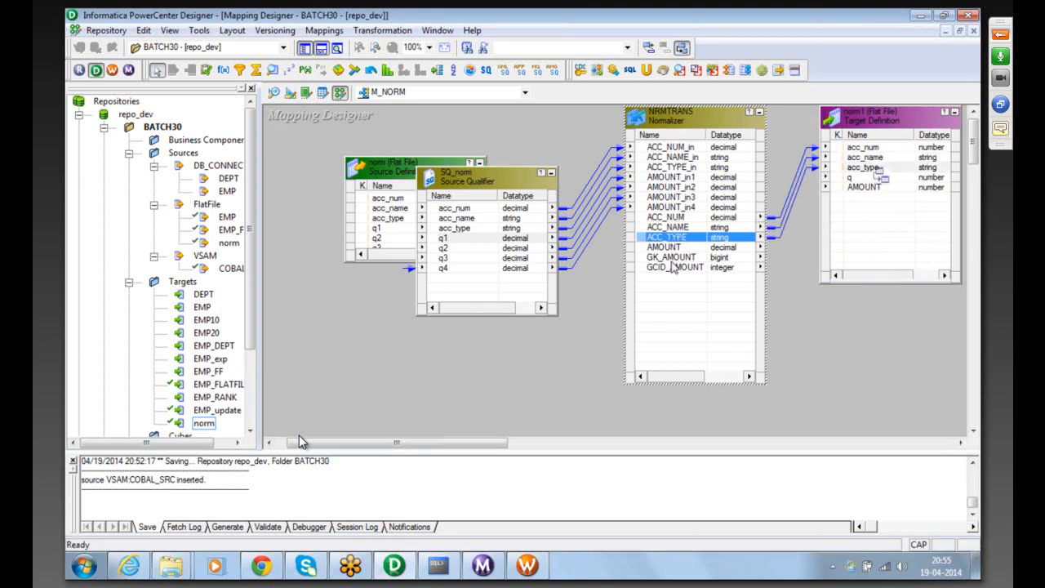
left_click_drag(667, 248, 853, 189)
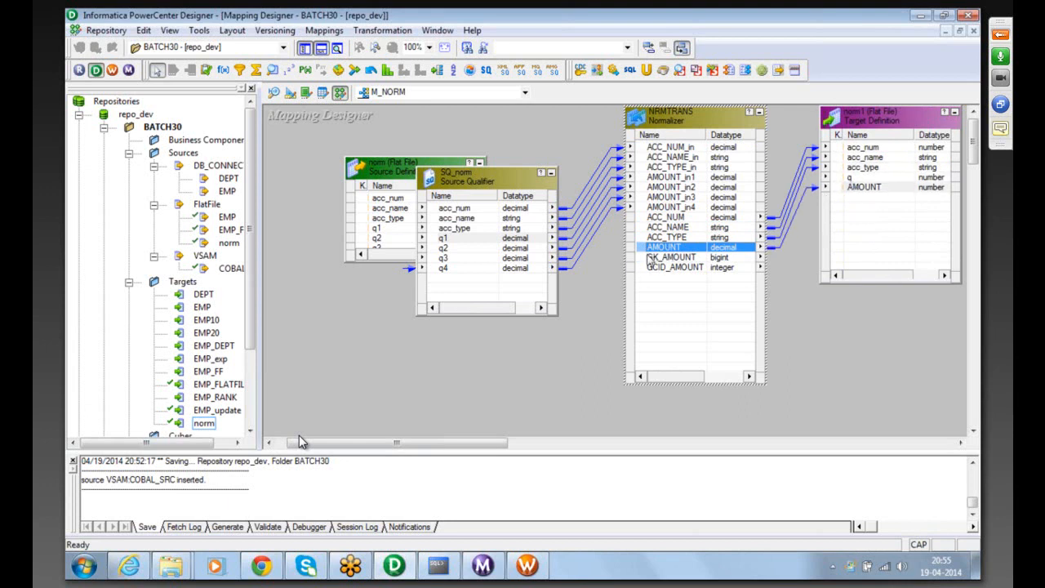
left_click(177, 573)
left_click(175, 504)
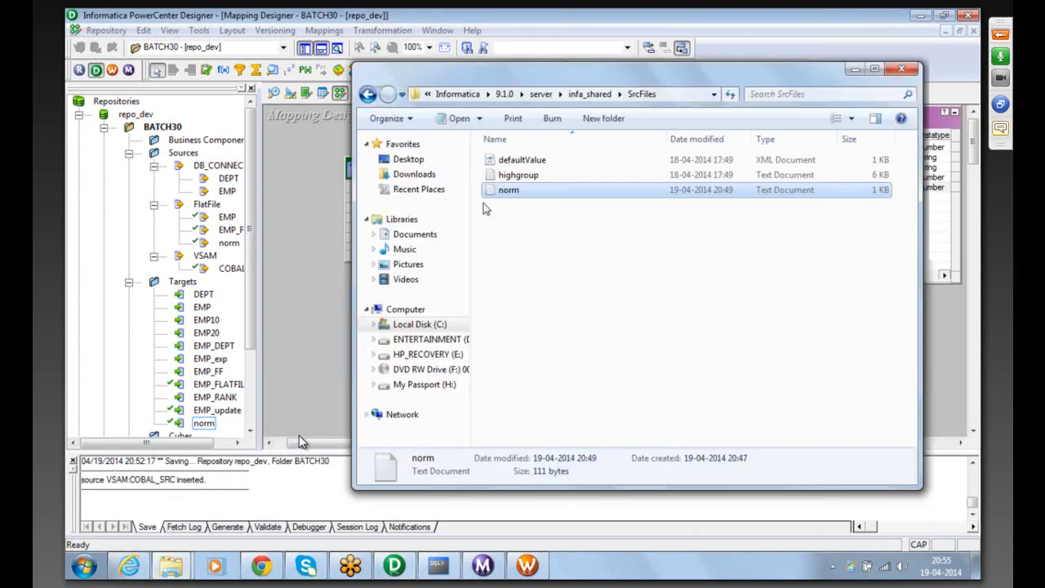
- Check the first record's four quarterly amounts in norm.txt, then minimize Notepad and Explorer
left_click_drag(329, 210, 415, 207)
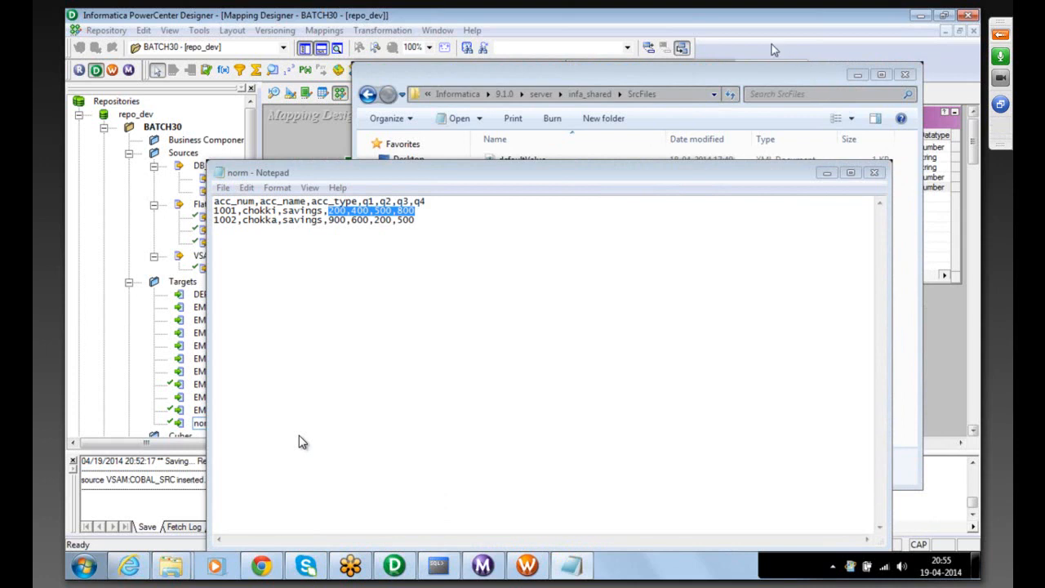
left_click(824, 169)
left_click(855, 70)
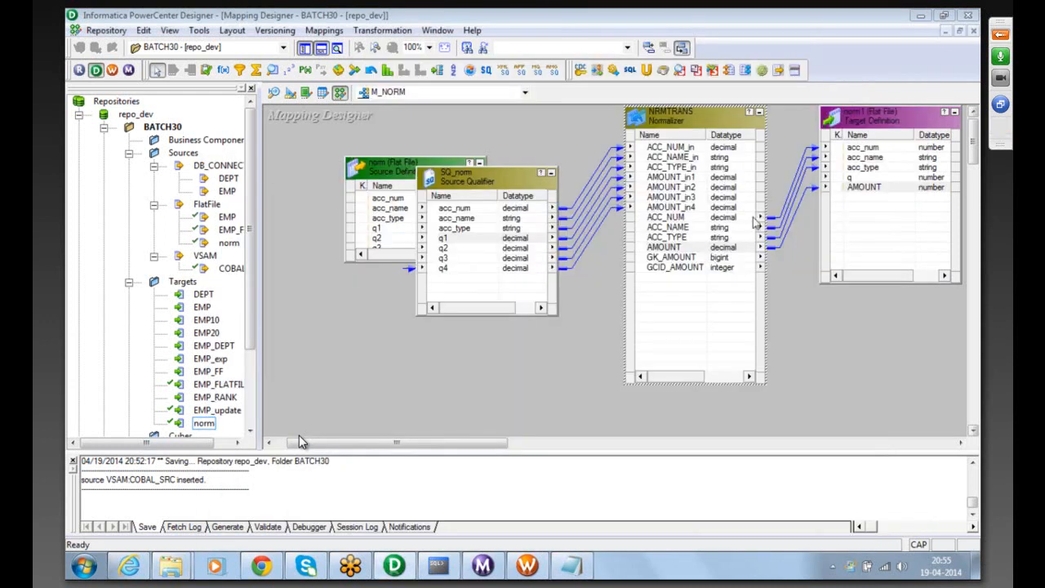
- Link NRMTRANS's GCID_AMOUNT port to norm1's q port and save the M_NORM mapping
left_click(669, 258)
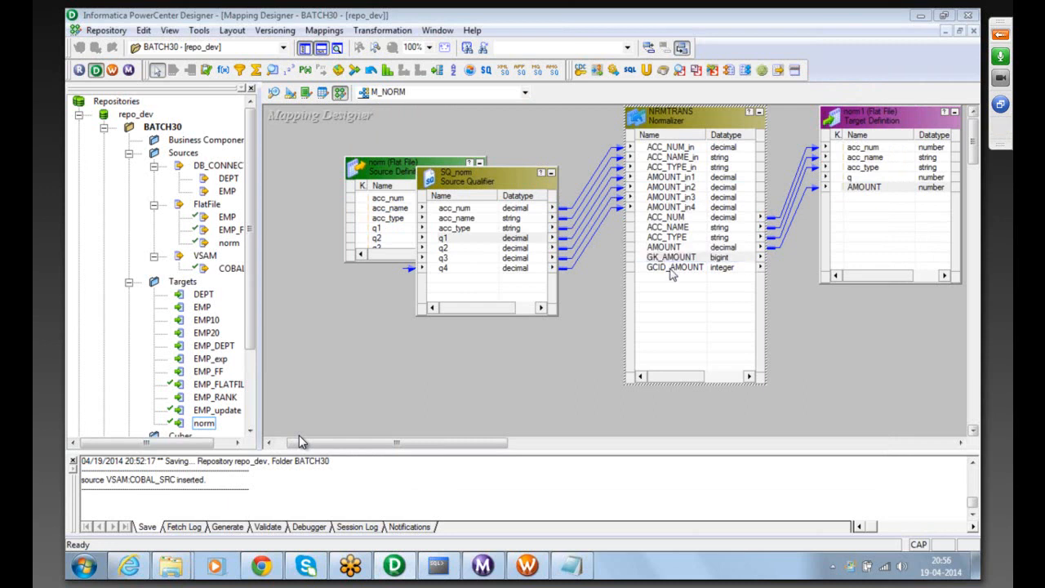
left_click(672, 268)
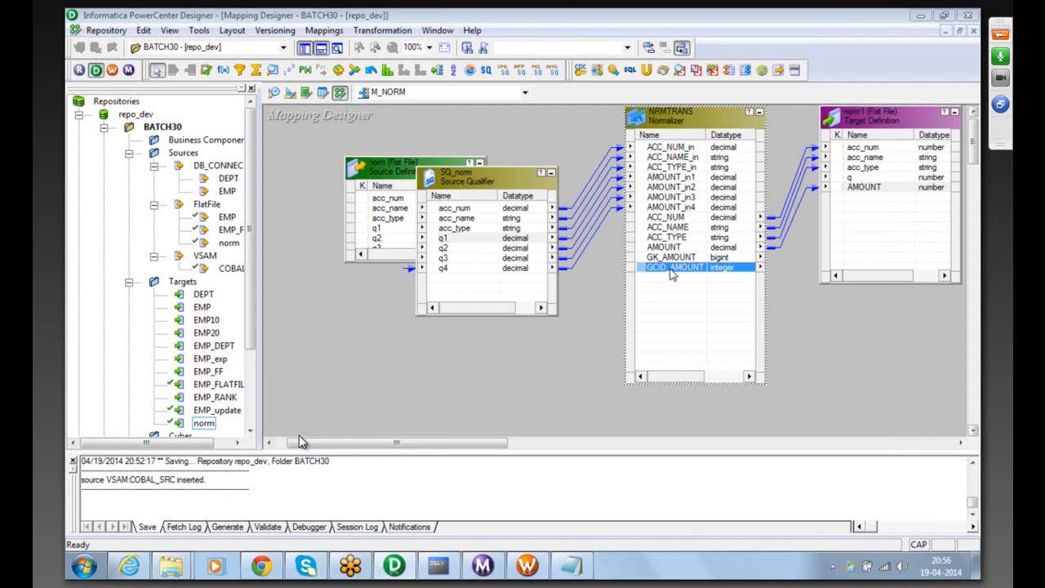
left_click_drag(671, 275, 858, 183)
key("ctrl+s")
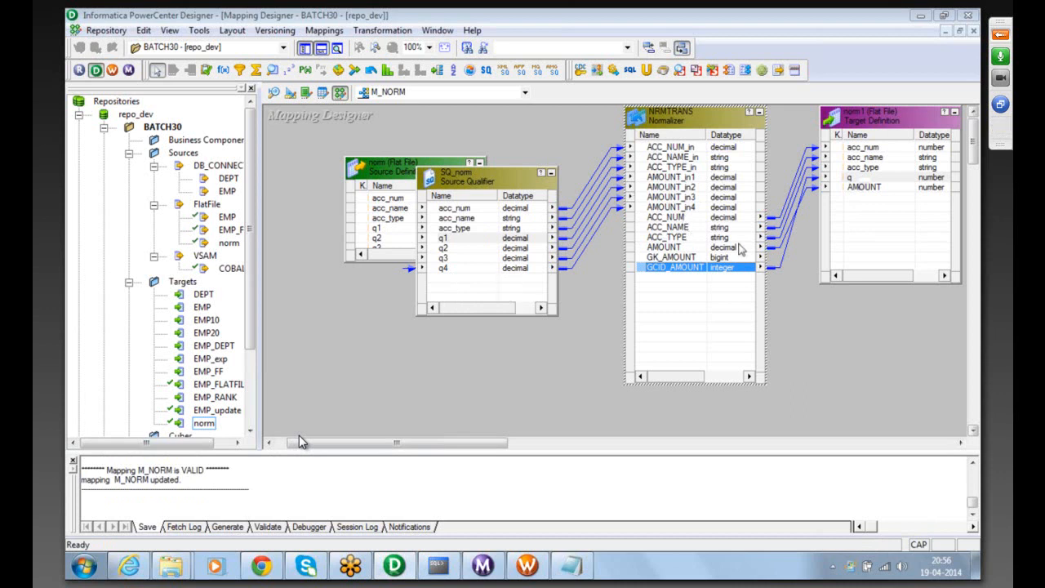
left_click(879, 189)
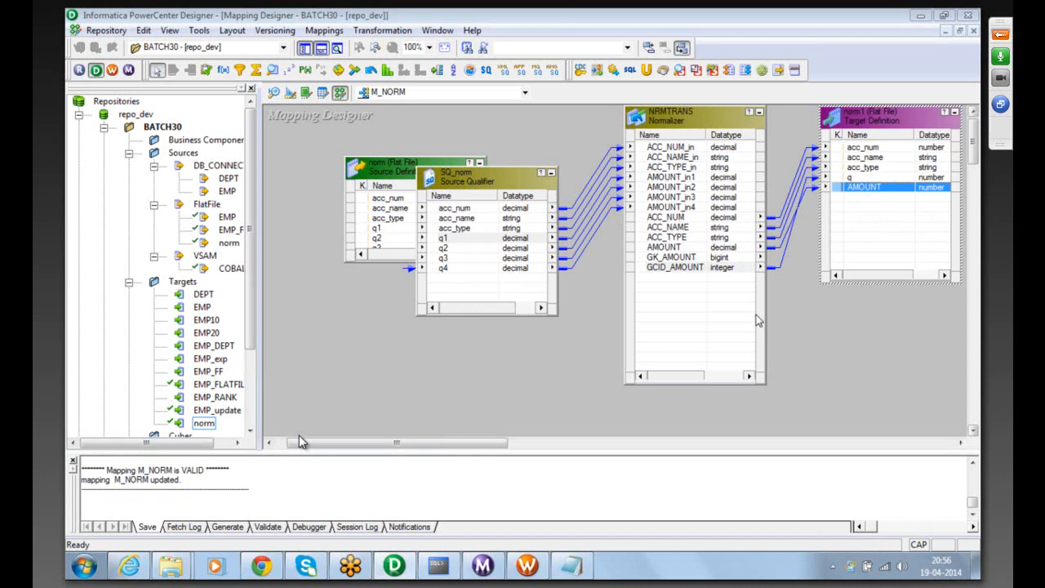
left_click(526, 565)
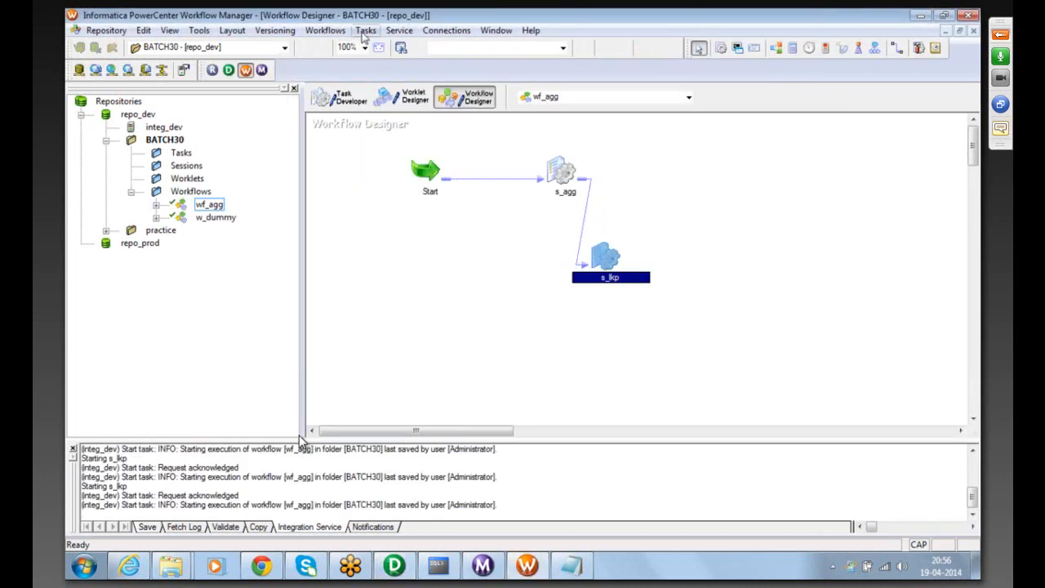
- Create a session task named S_NORM that uses the M_NORM mapping
left_click(365, 30)
left_click(364, 46)
type("S_NORM")
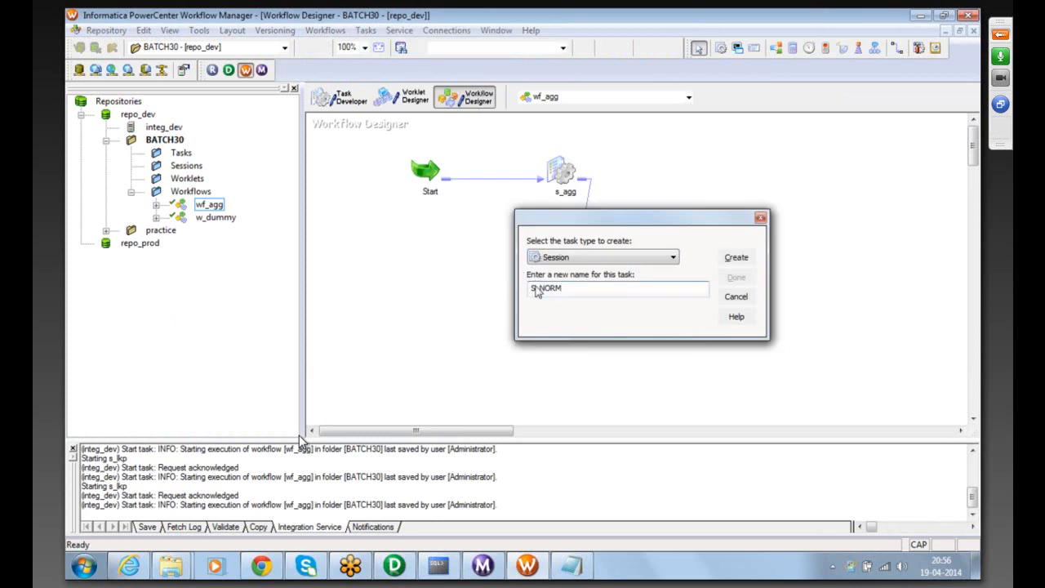
key("Return")
double_click(525, 337)
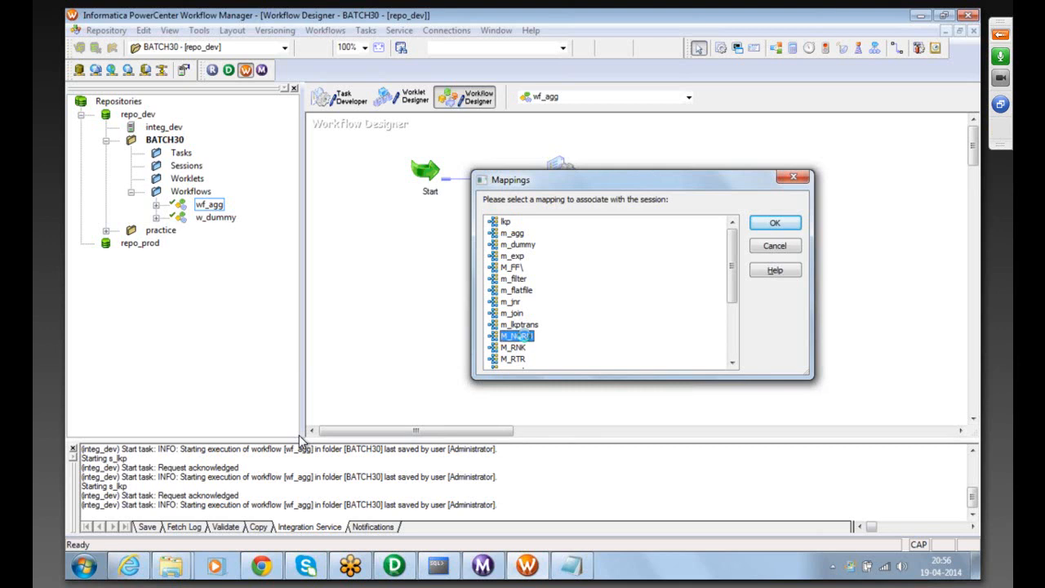
left_click(364, 151)
key("Return")
- Place S_NORM to the right of s_lkp and open its Mapping settings
left_click_drag(365, 152, 712, 273)
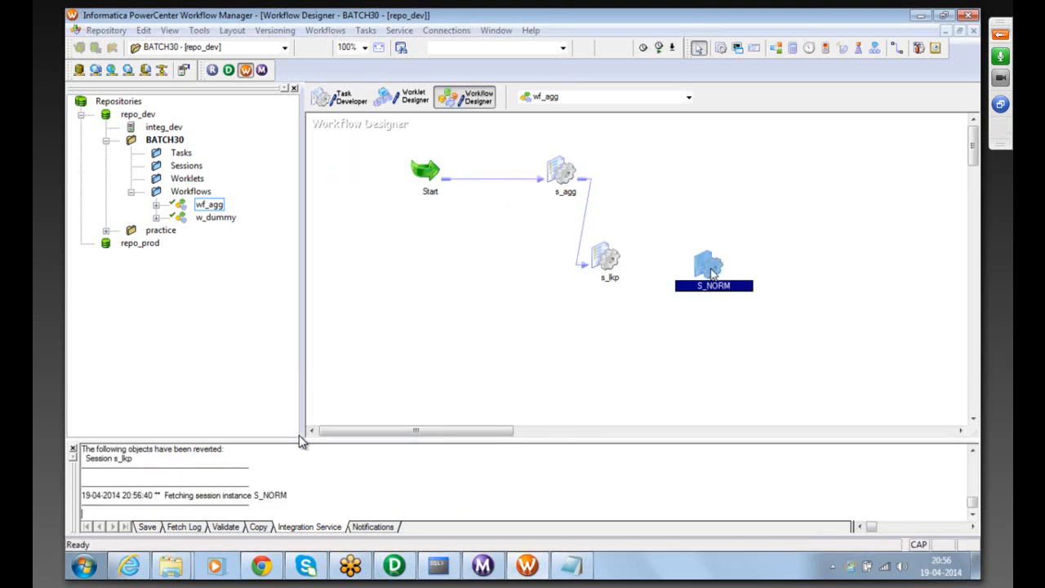
double_click(712, 274)
left_click(453, 77)
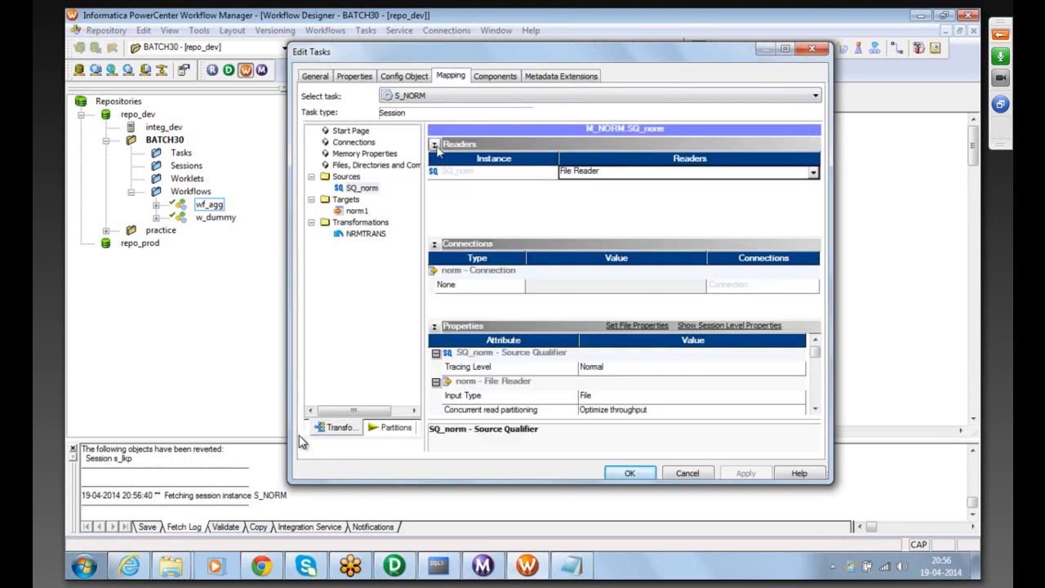
- Replace the source file directory $PMSourceFileDir\ with the infa_shared SrcFiles path
left_click(434, 144)
left_click(435, 158)
left_click(661, 288)
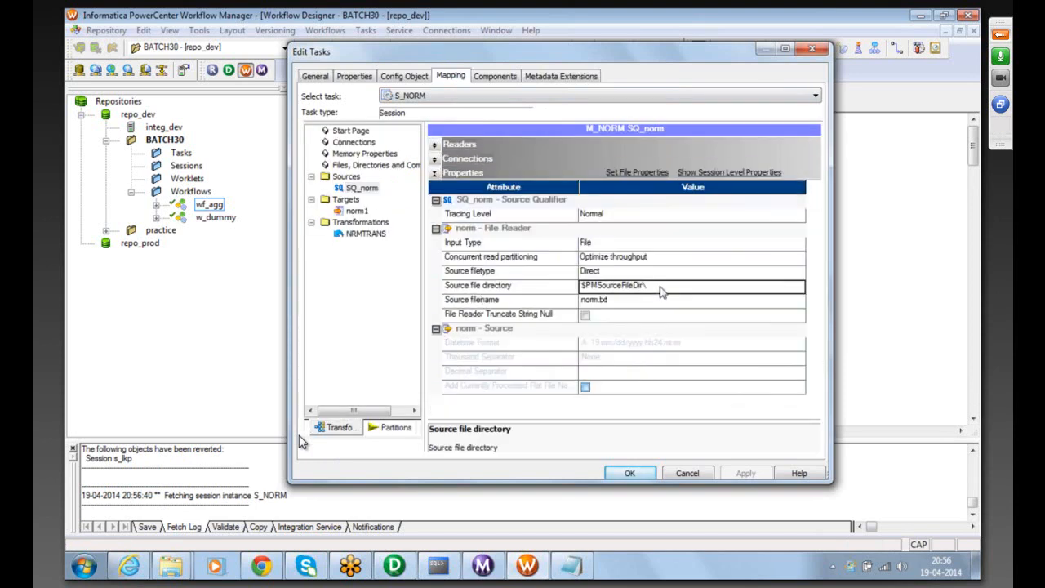
right_click(661, 292)
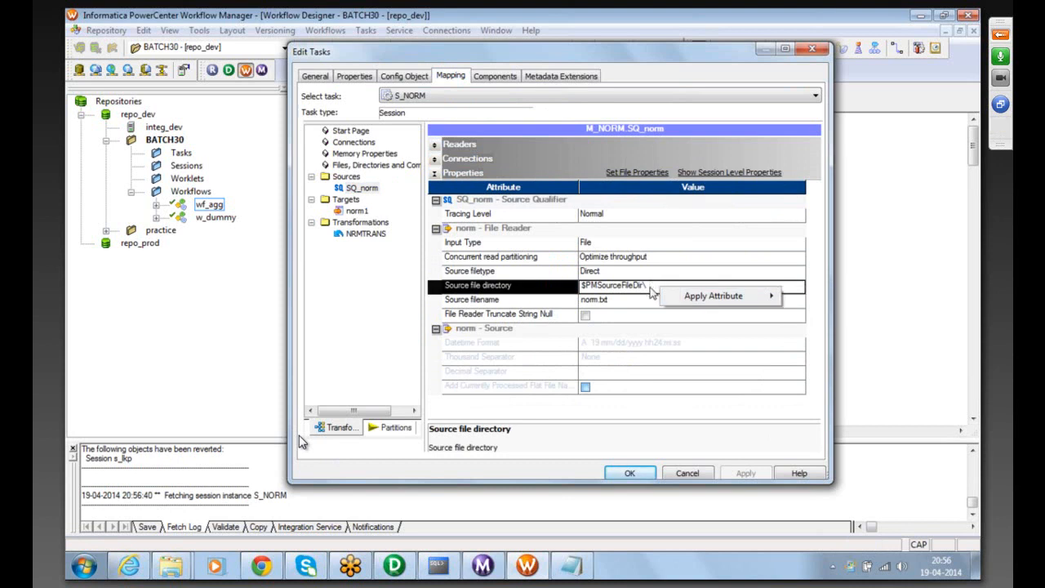
left_click(650, 287)
left_click_drag(650, 287, 534, 288)
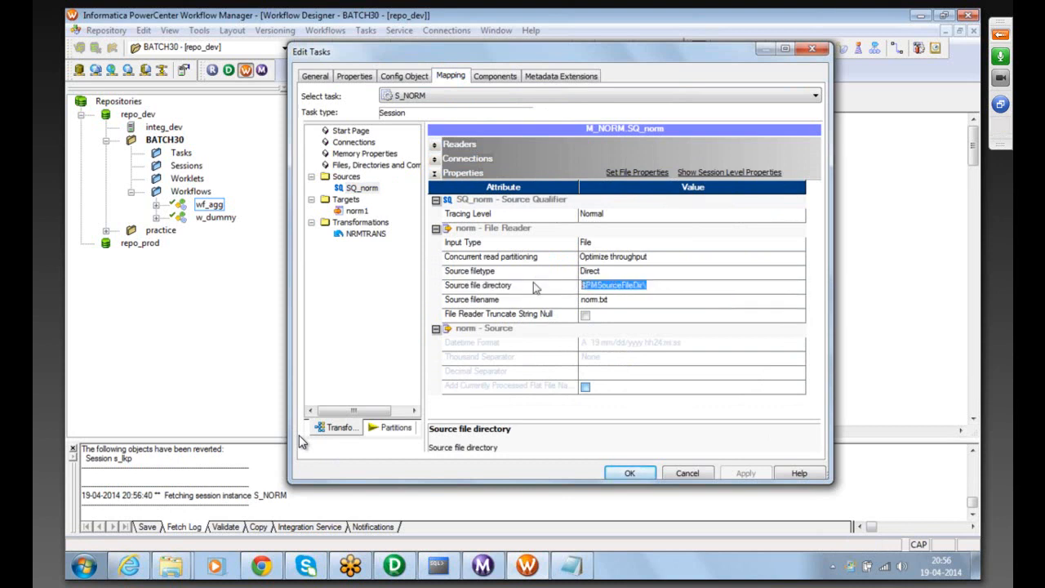
type("C:\\Informatica\\9.1.0\\server\\infa_shared\\SrcFiles")
type("\\")
left_click(633, 302)
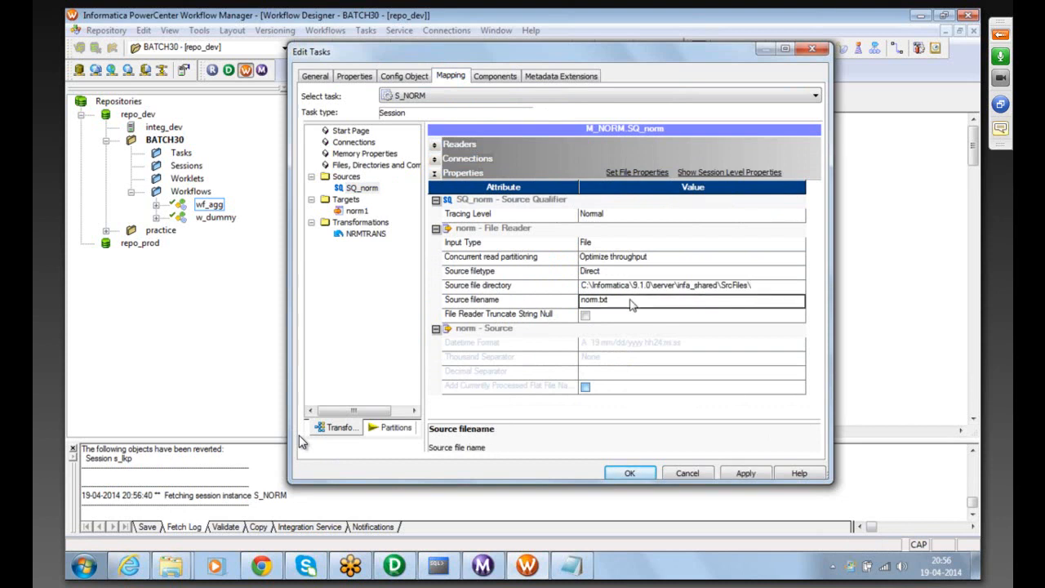
- Set norm1's output directory to SrcFiles and output filename to norM_OUTPUT.txt, then confirm
left_click(355, 213)
left_click(433, 144)
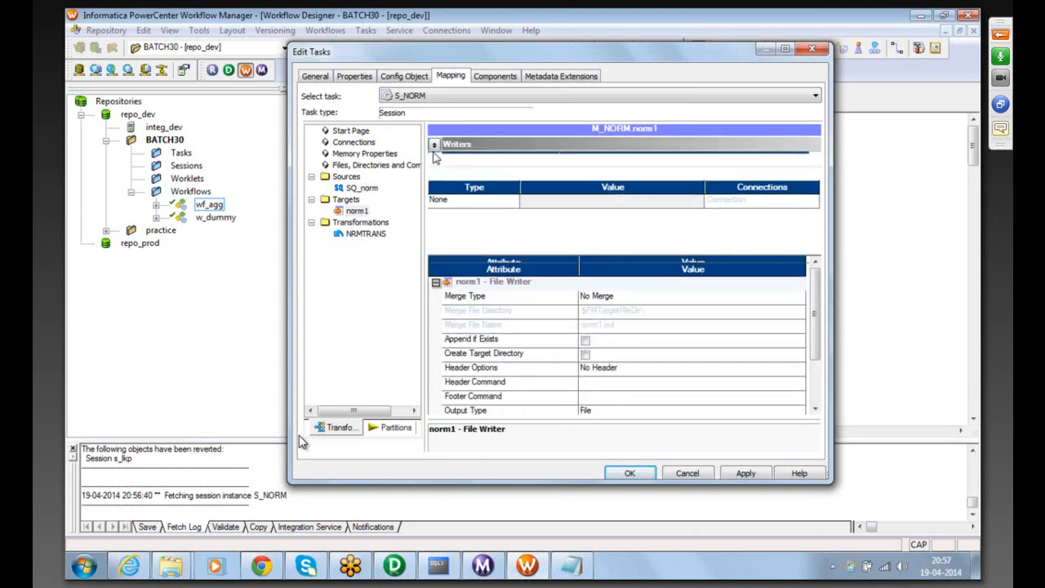
left_click(435, 147)
left_click(435, 159)
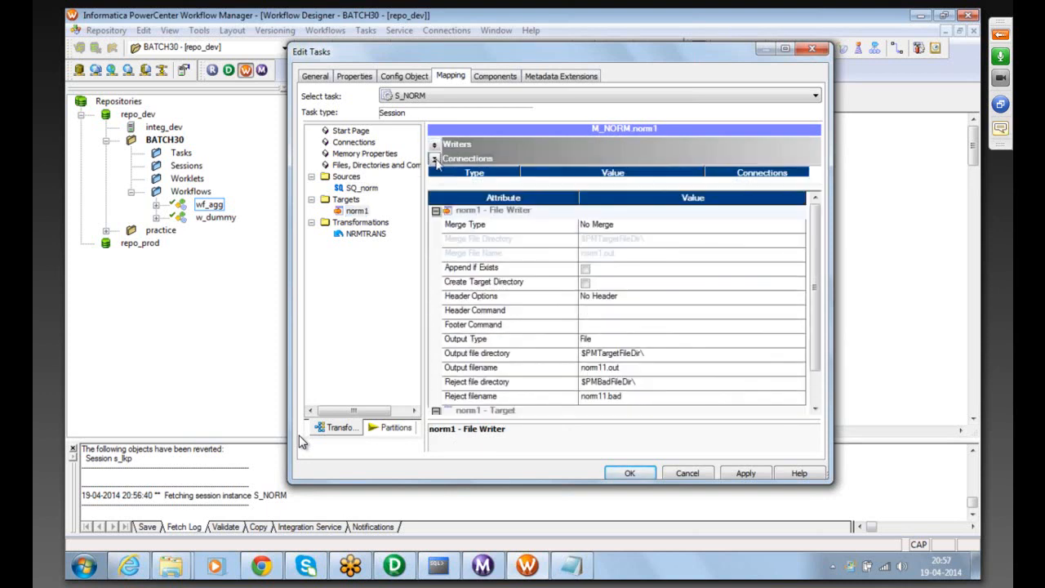
left_click(656, 348)
type("C:\\Informatica\\9.1.0\\server\\infa_shared\\SrcFiles")
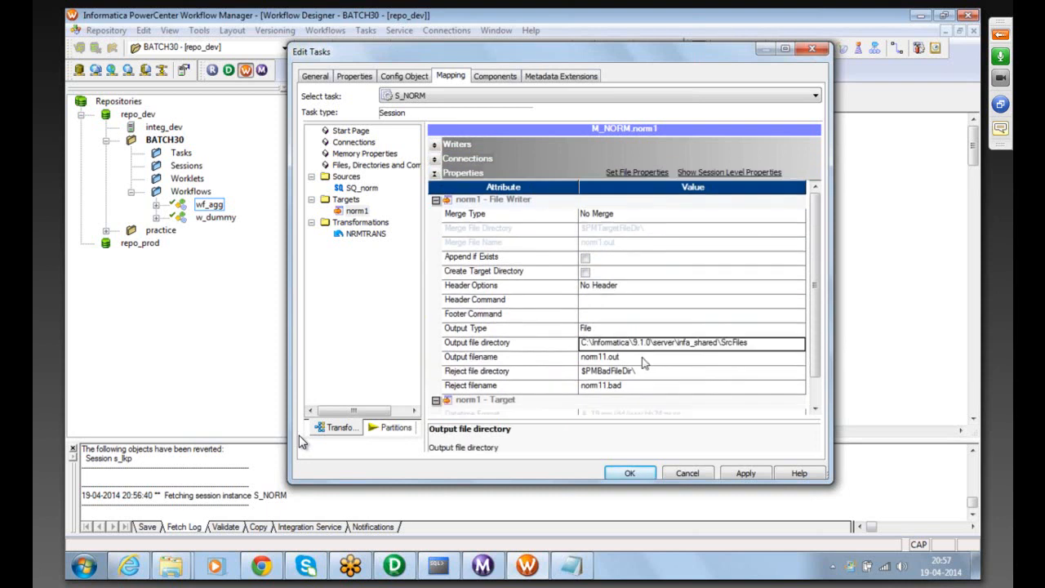
left_click(622, 357)
key("BackSpace")
key("BackSpace")
key("BackSpace")
type("M_OUTPUT")
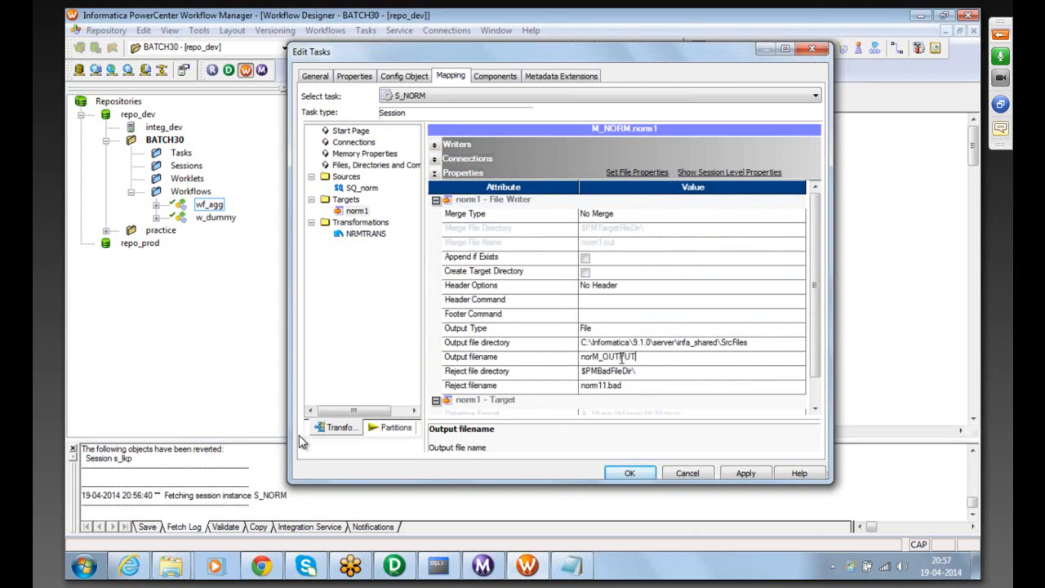
type(".txt")
left_click(750, 343)
left_click(631, 471)
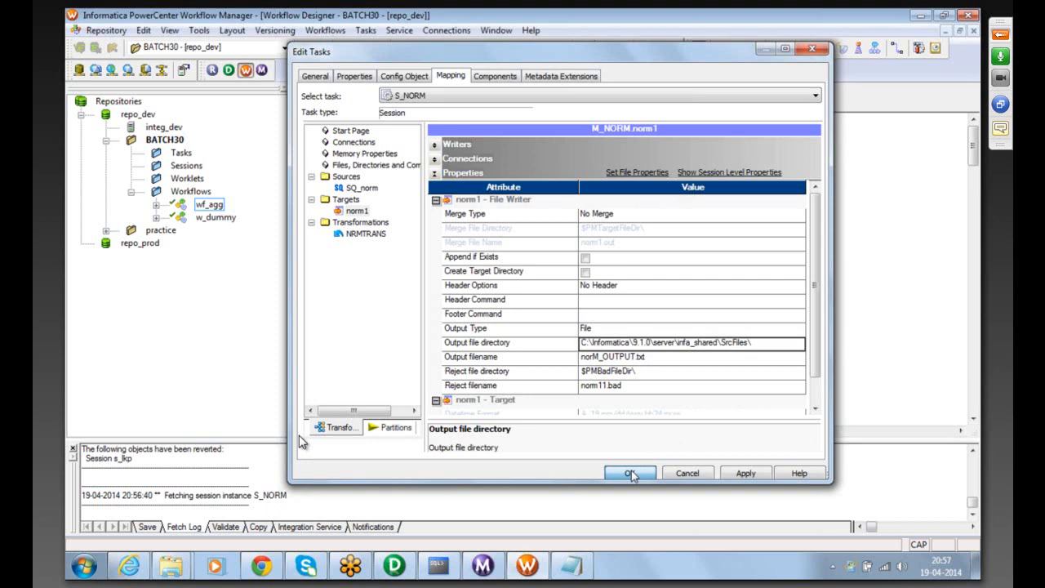
left_click(631, 472)
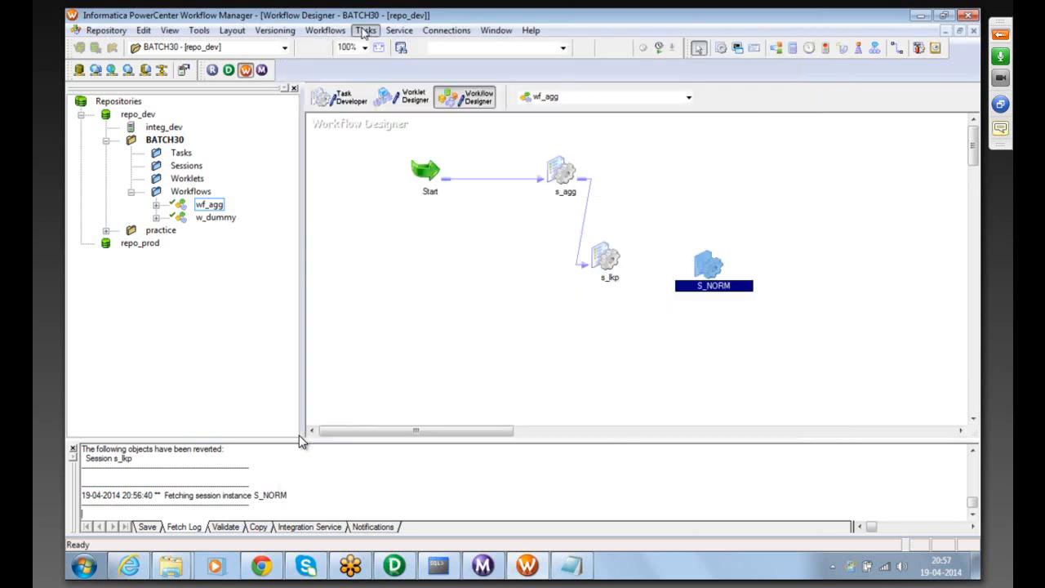
- Link s_lkp to S_NORM with Link Task and save the wf_agg workflow
left_click(365, 31)
left_click(380, 114)
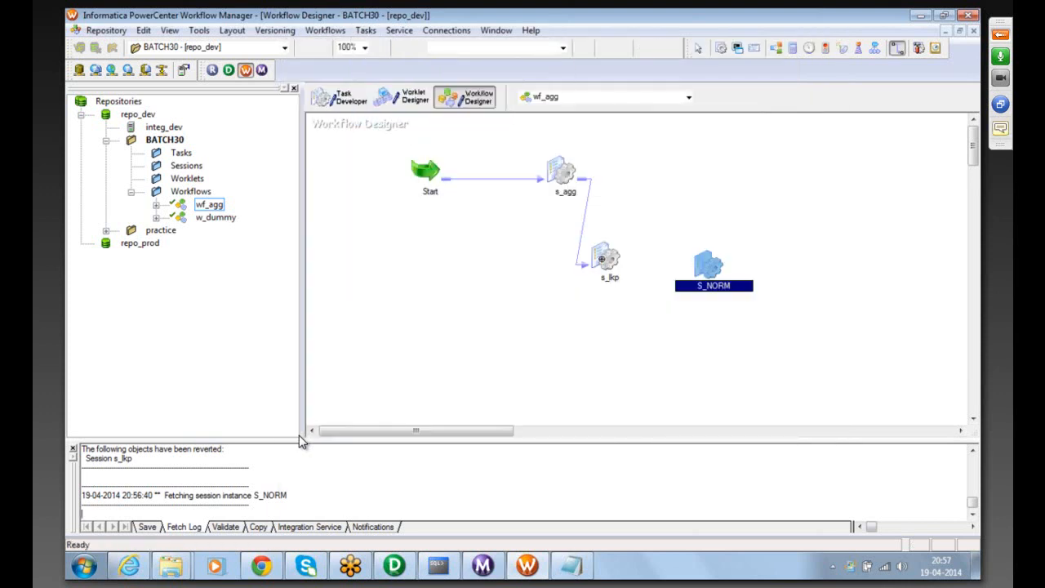
left_click_drag(605, 258, 702, 265)
key("ctrl+s")
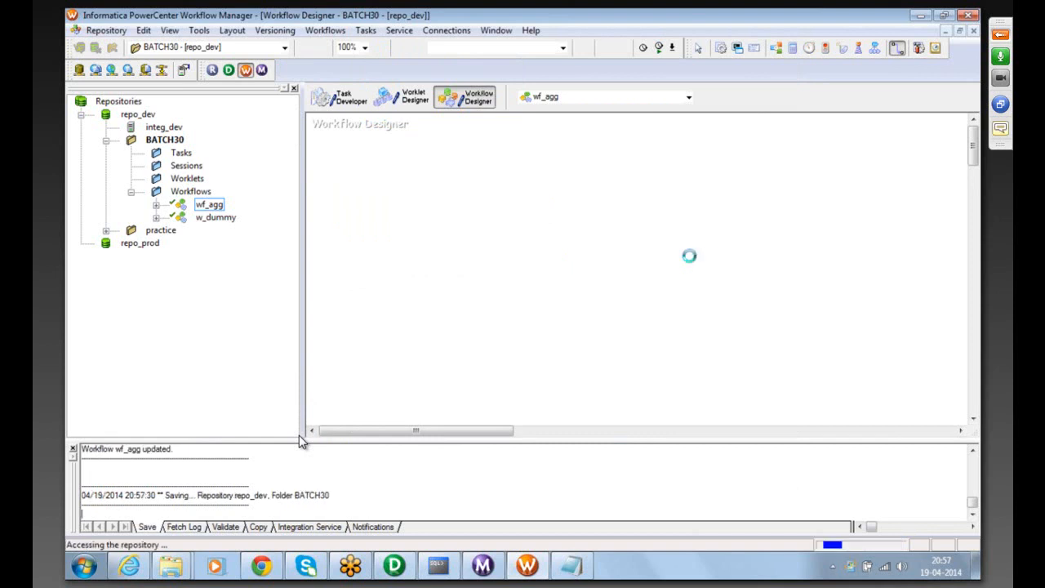
key("Escape")
- Start the S_NORM task, then reopen its session settings
right_click(703, 271)
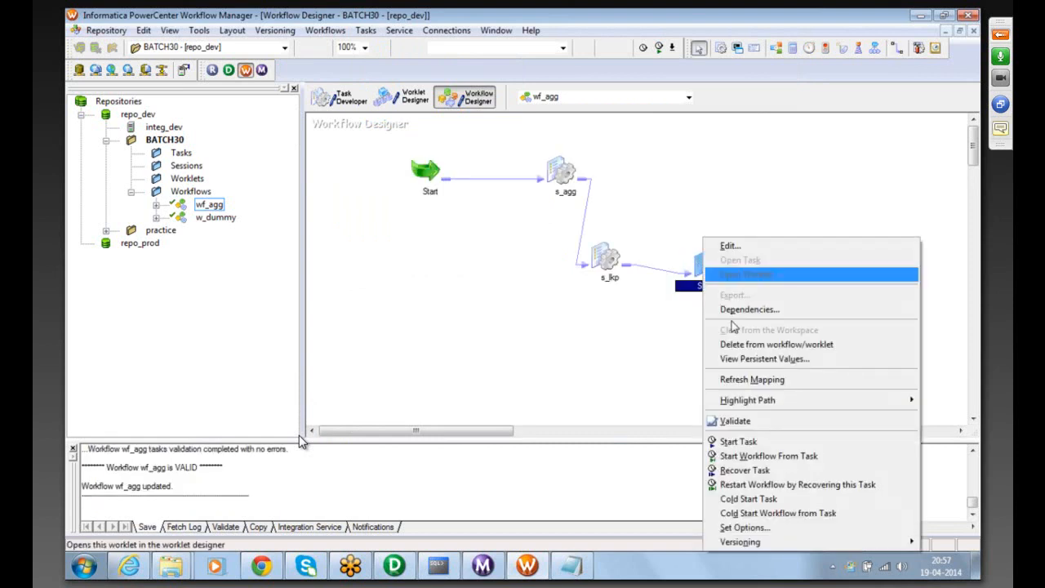
left_click(733, 443)
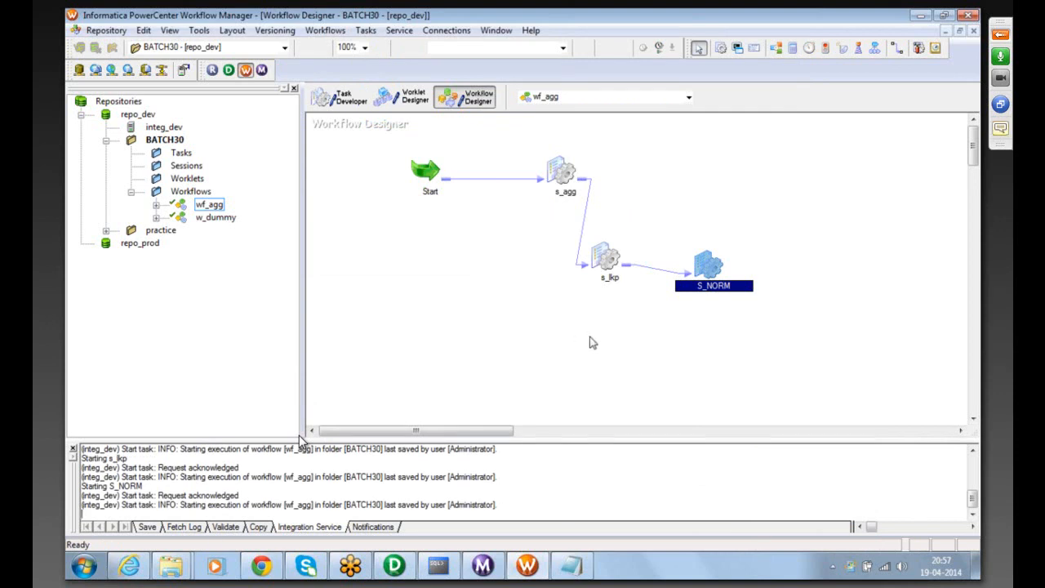
double_click(707, 260)
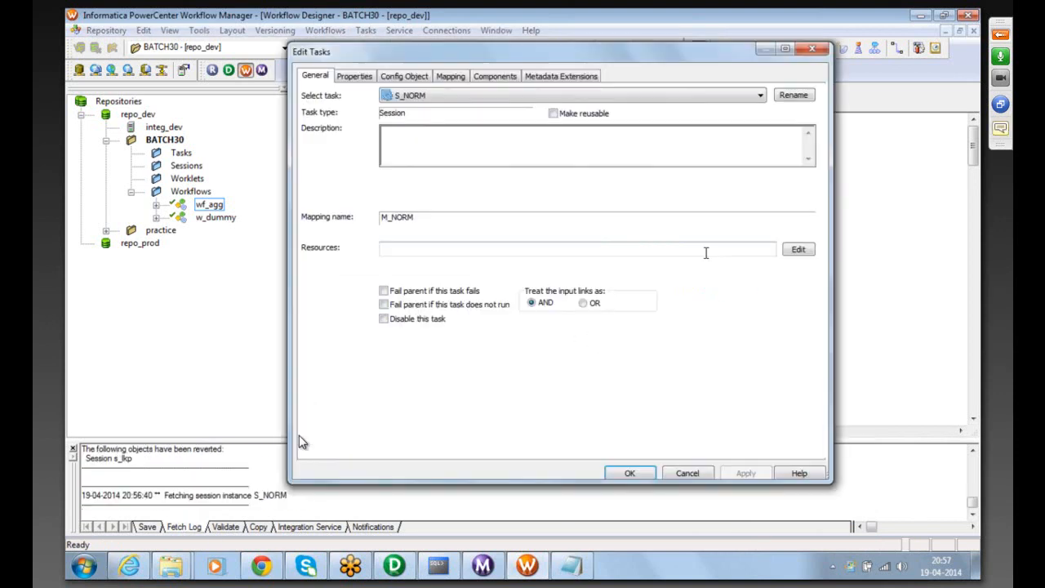
- Change norm1's advanced delimited file options from double quotes to no optional quotes, then save S_NORM
left_click(451, 76)
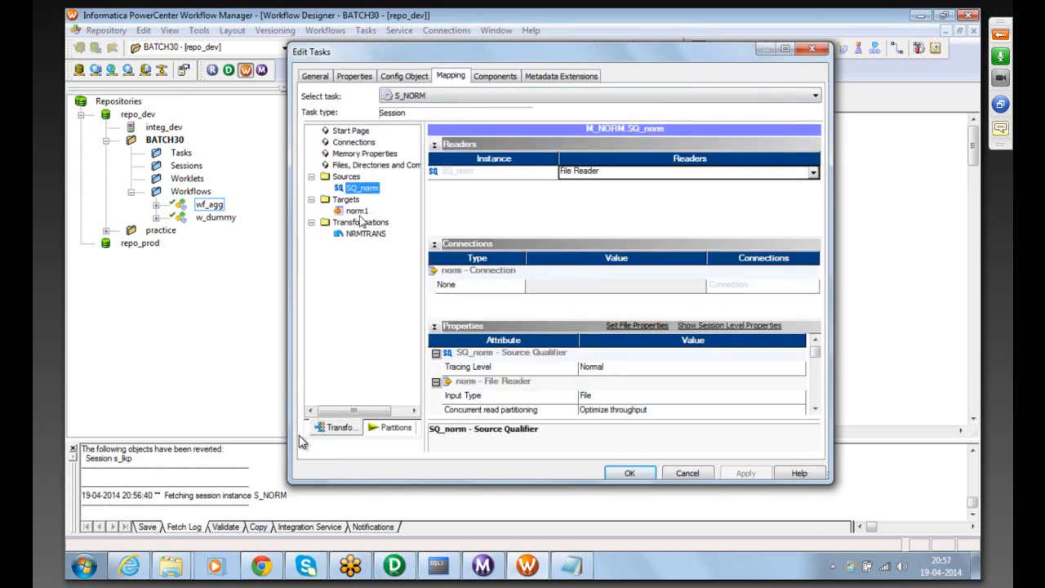
left_click(356, 211)
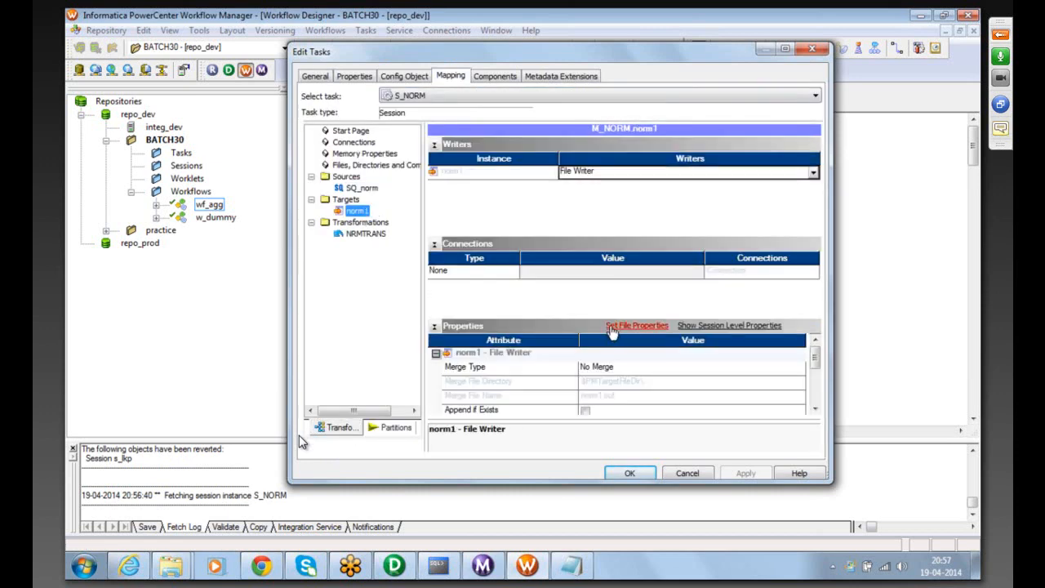
left_click(612, 328)
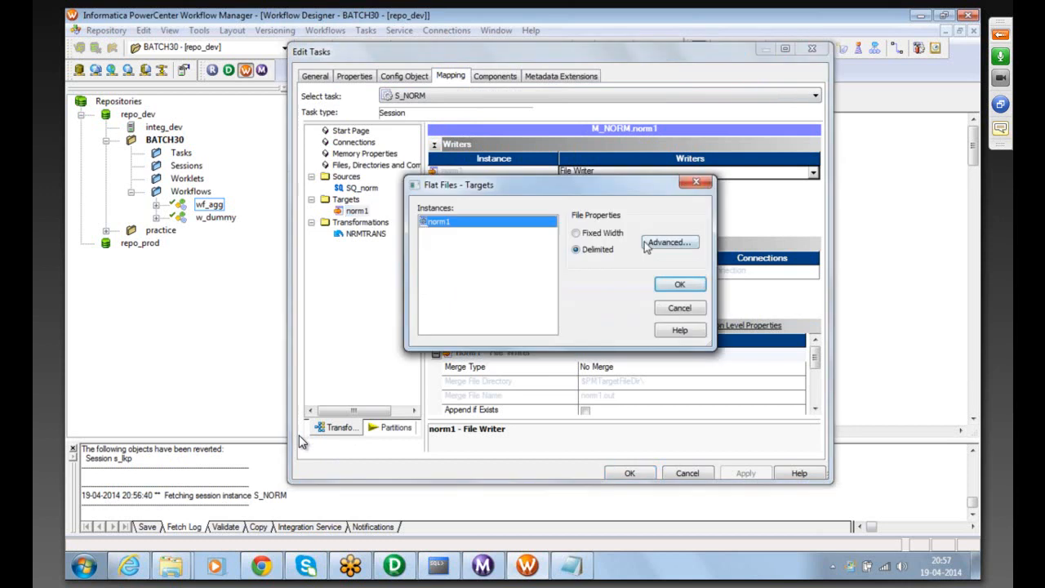
left_click(669, 243)
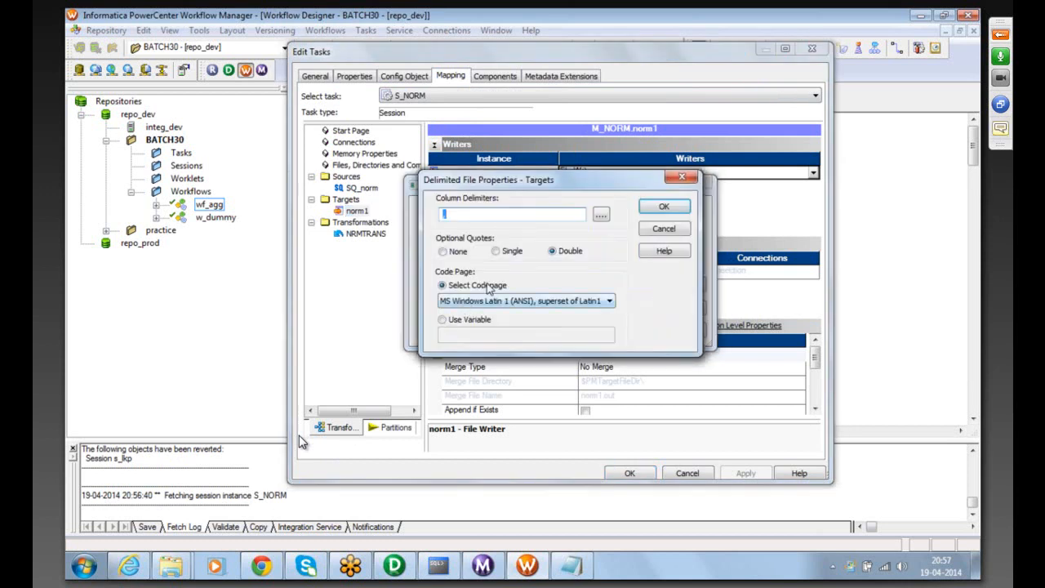
left_click(443, 251)
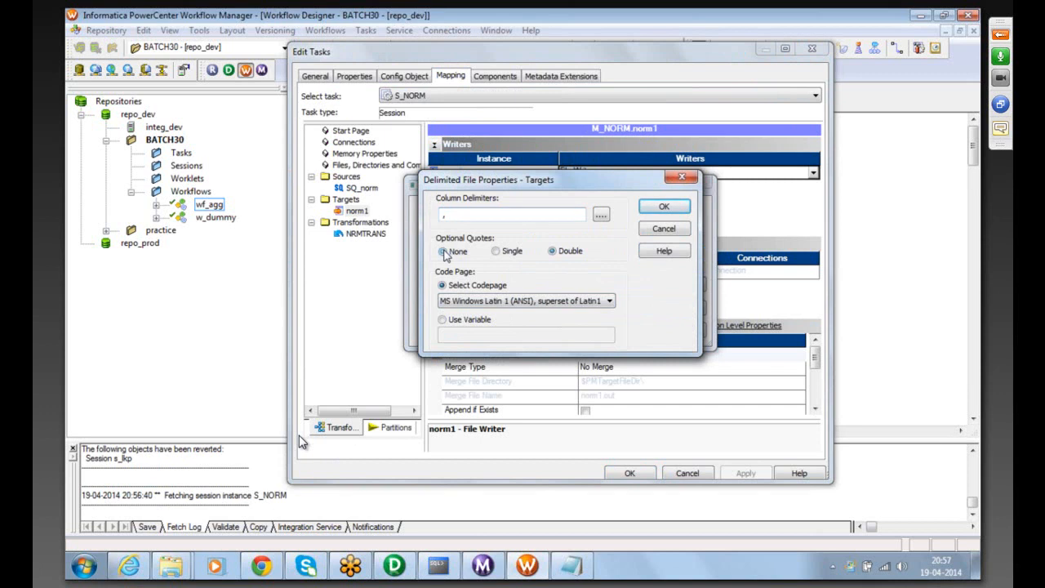
left_click(675, 211)
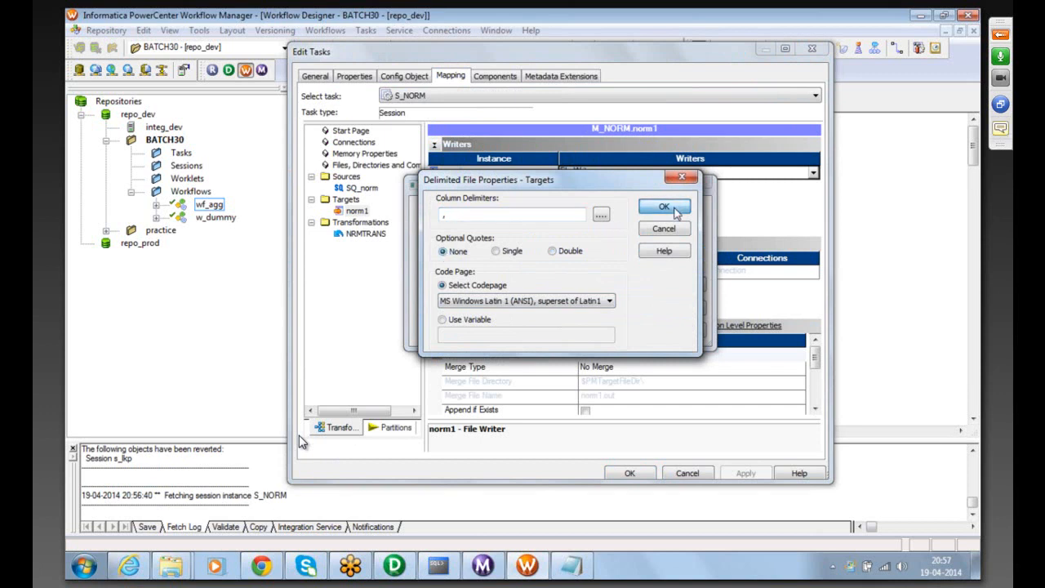
left_click(671, 287)
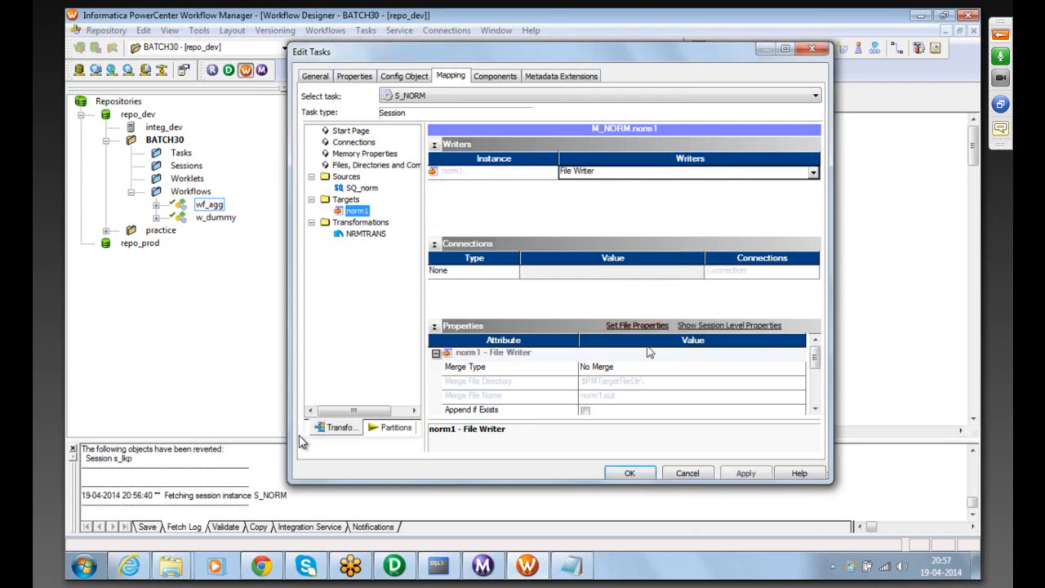
left_click(630, 473)
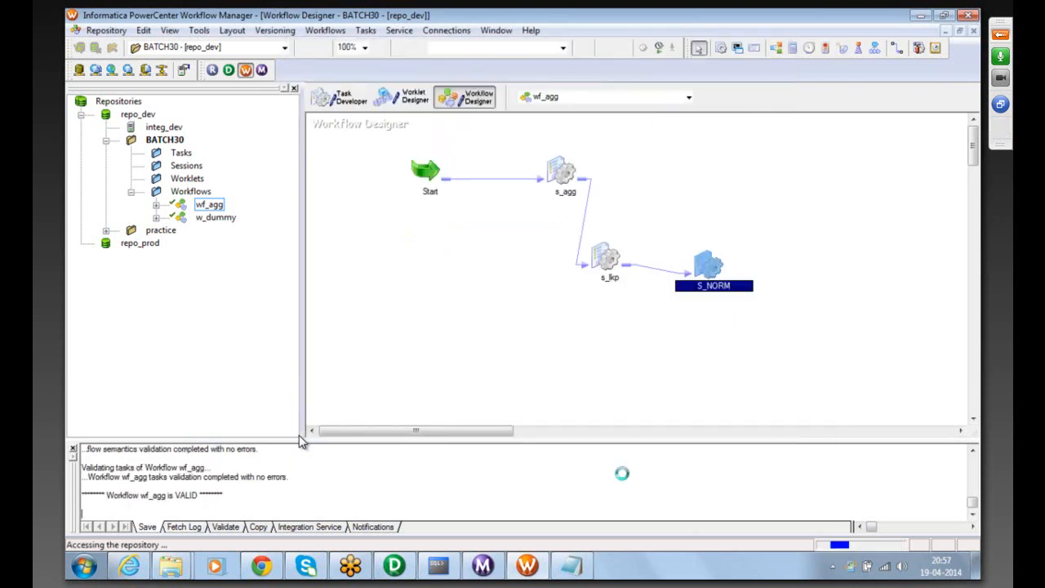
- Rerun the S_NORM task and bring up the SrcFiles folder window
right_click(700, 268)
left_click(735, 443)
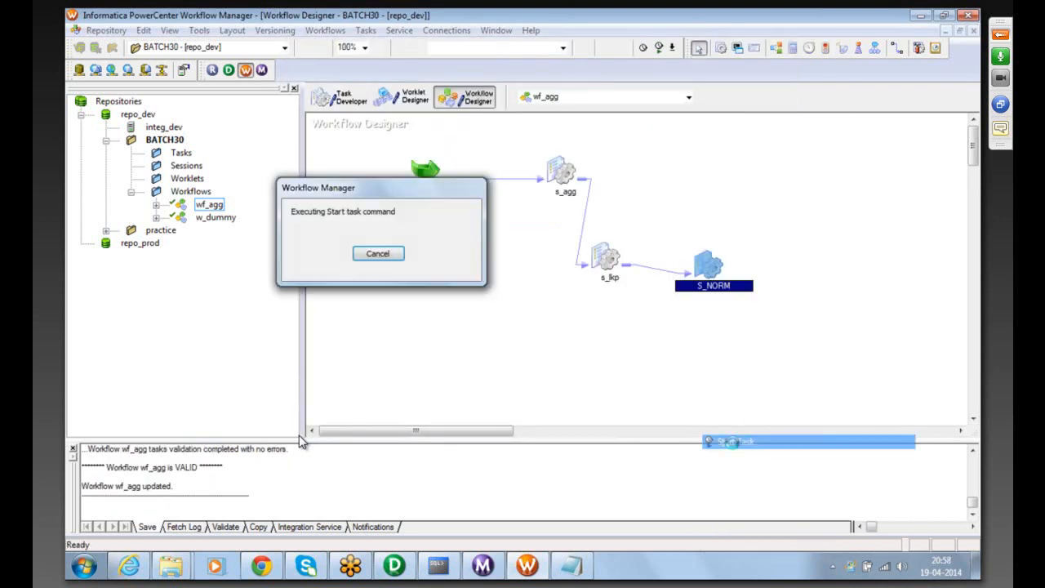
mouse_move(173, 564)
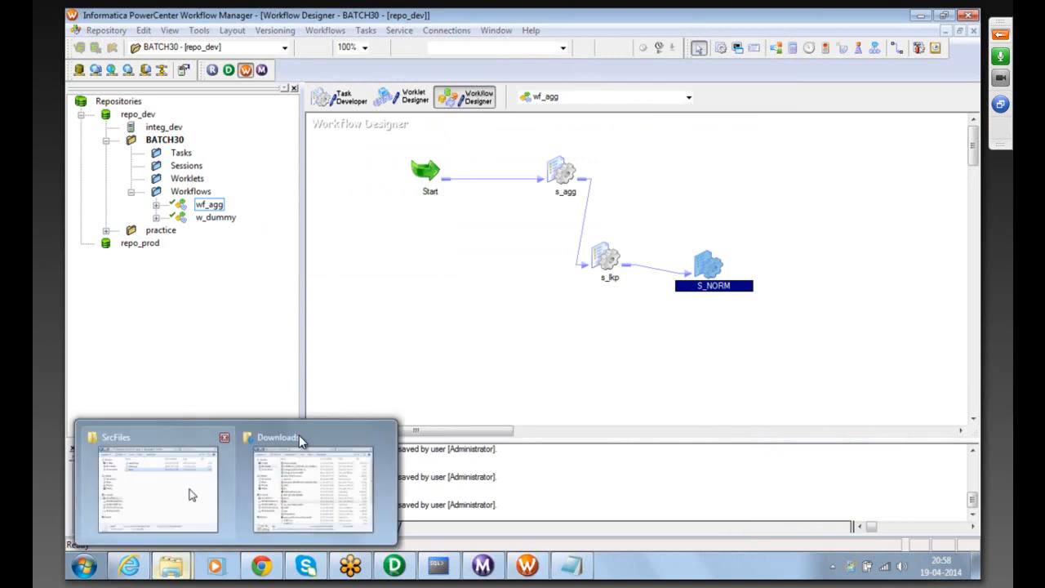
left_click(191, 490)
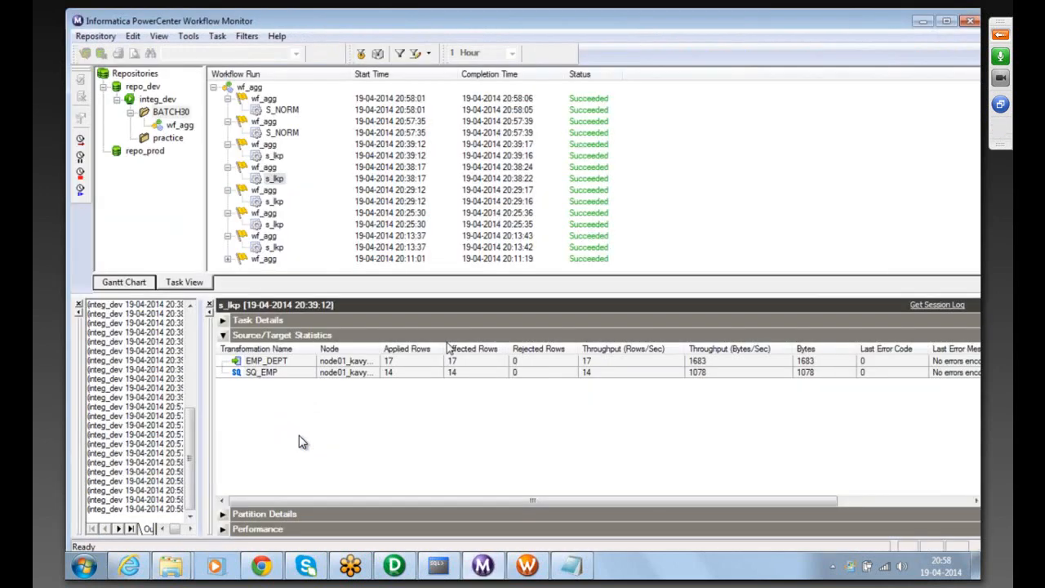
- Check the latest S_NORM run's statistics: 2 source rows, 8 norm1 target rows; then show norm.txt
right_click(280, 109)
left_click(321, 302)
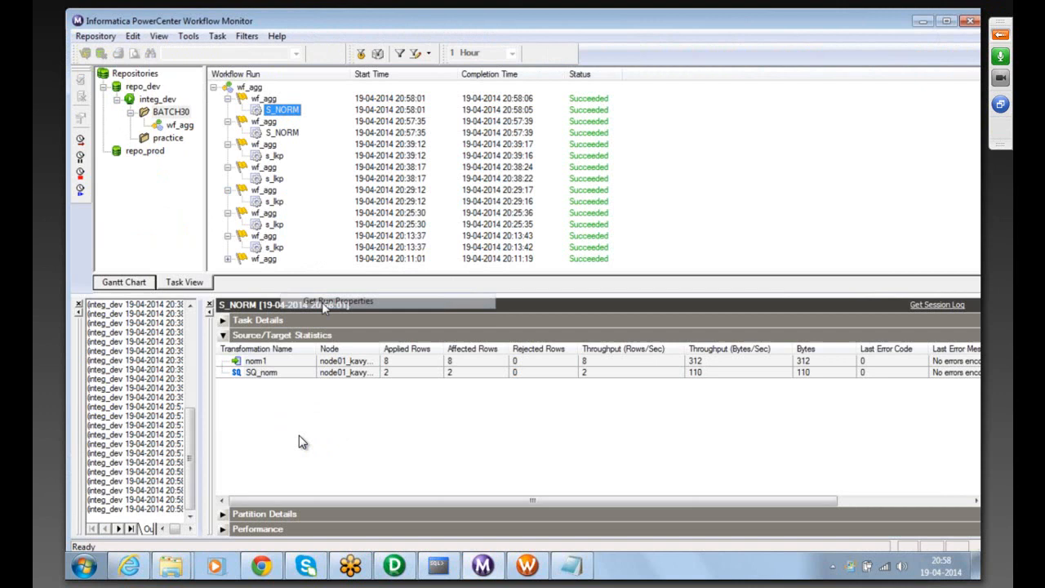
left_click(393, 374)
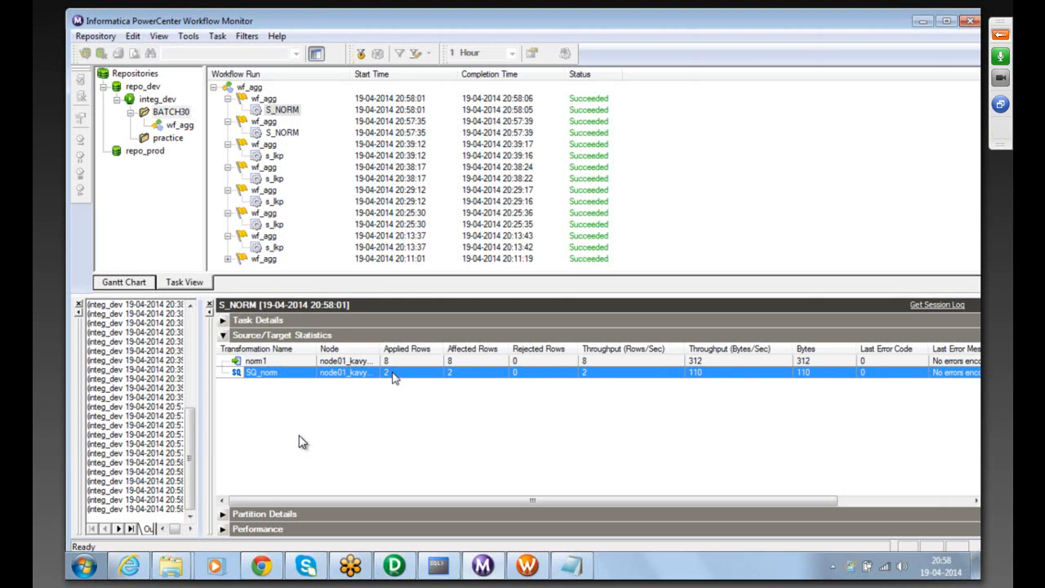
left_click(572, 567)
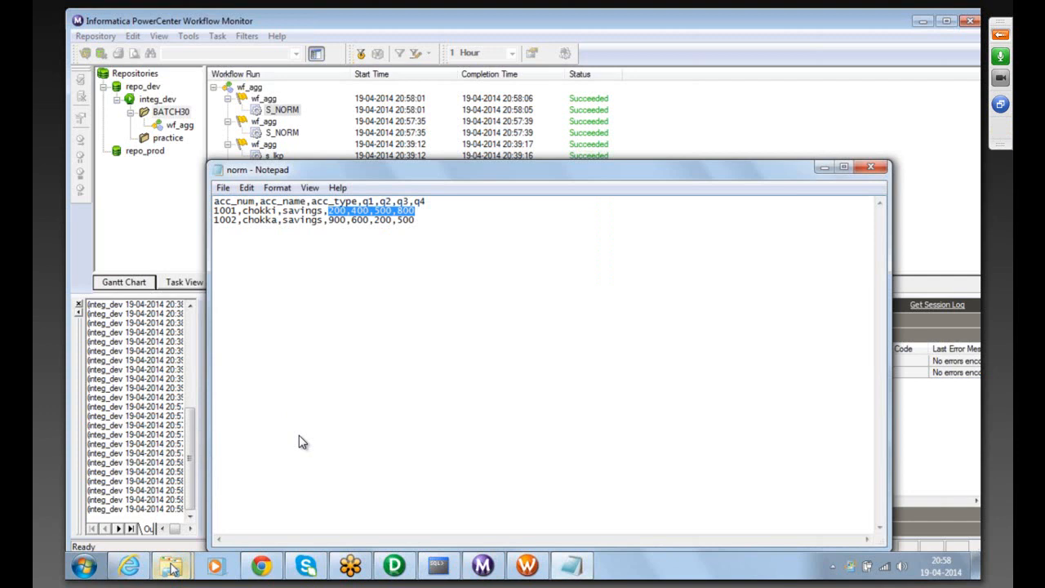
- Open norM_OUTPUT from SrcFiles, check the first account's four quarter rows, then return to M_NORM
left_click(170, 566)
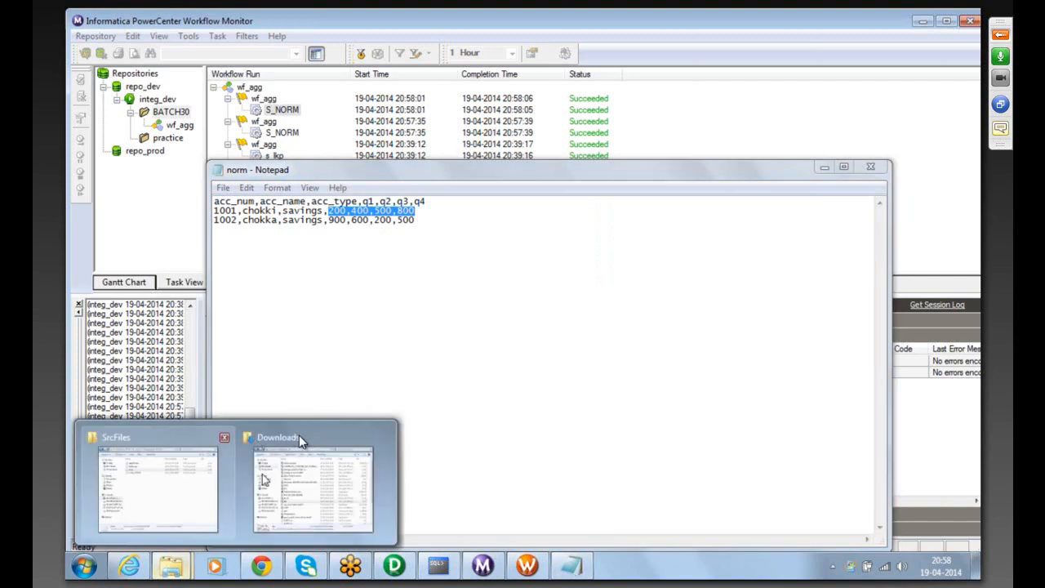
left_click(192, 472)
double_click(525, 204)
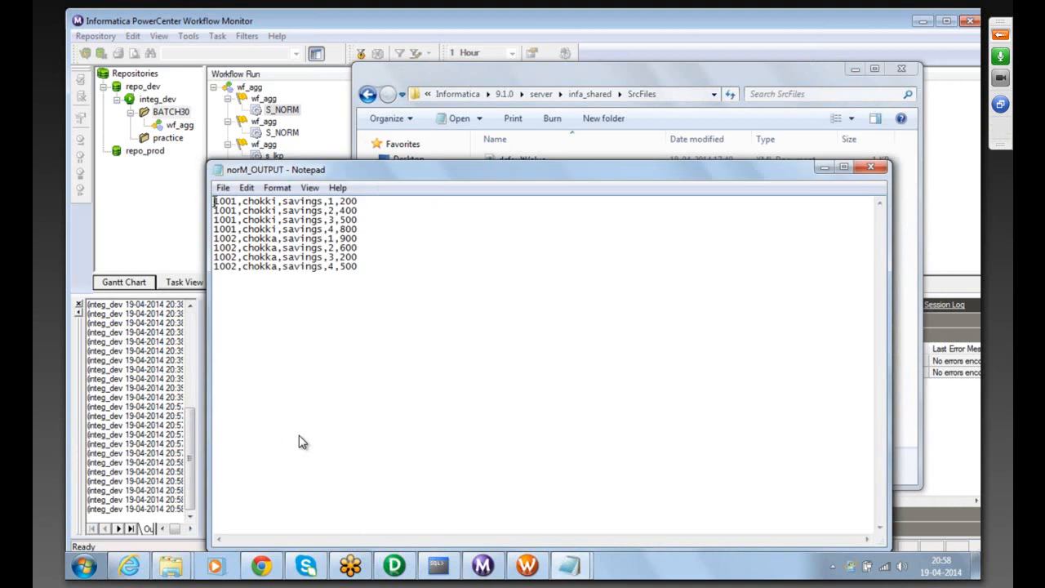
left_click_drag(214, 201, 296, 230)
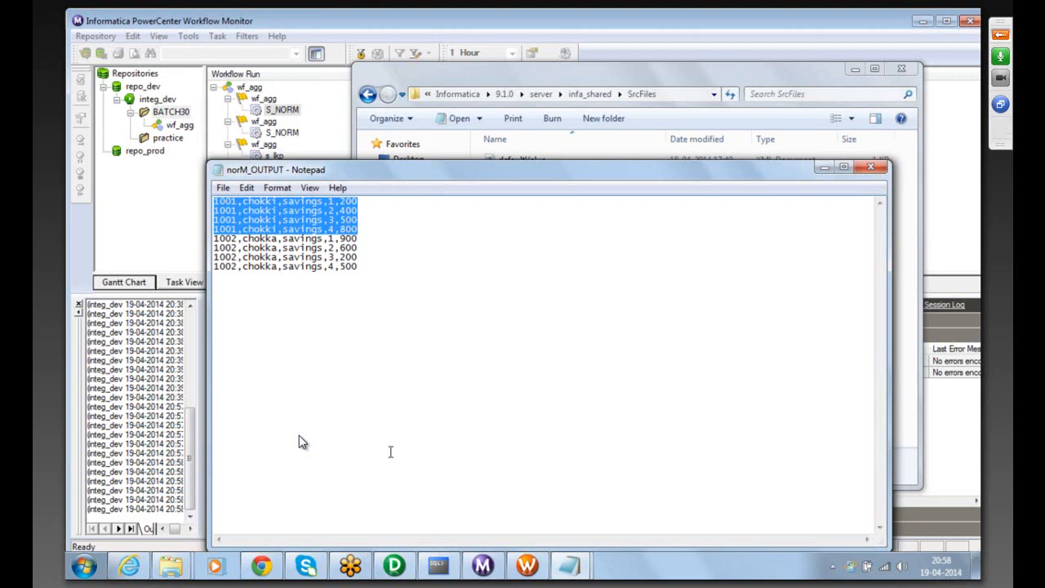
left_click(394, 565)
left_click(688, 269)
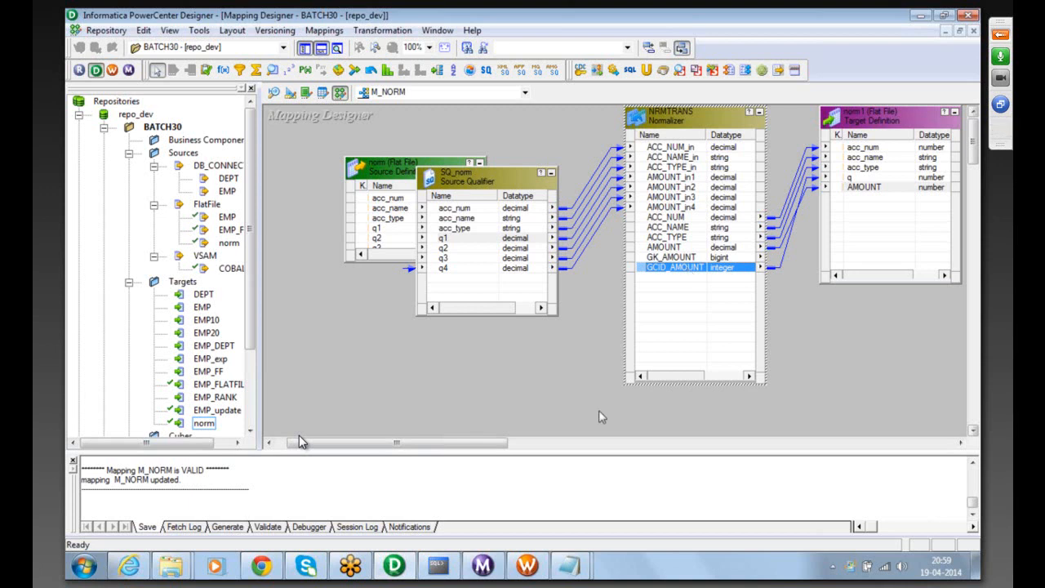
- Review all eight normalized rows in the norM_OUTPUT file
left_click(570, 565)
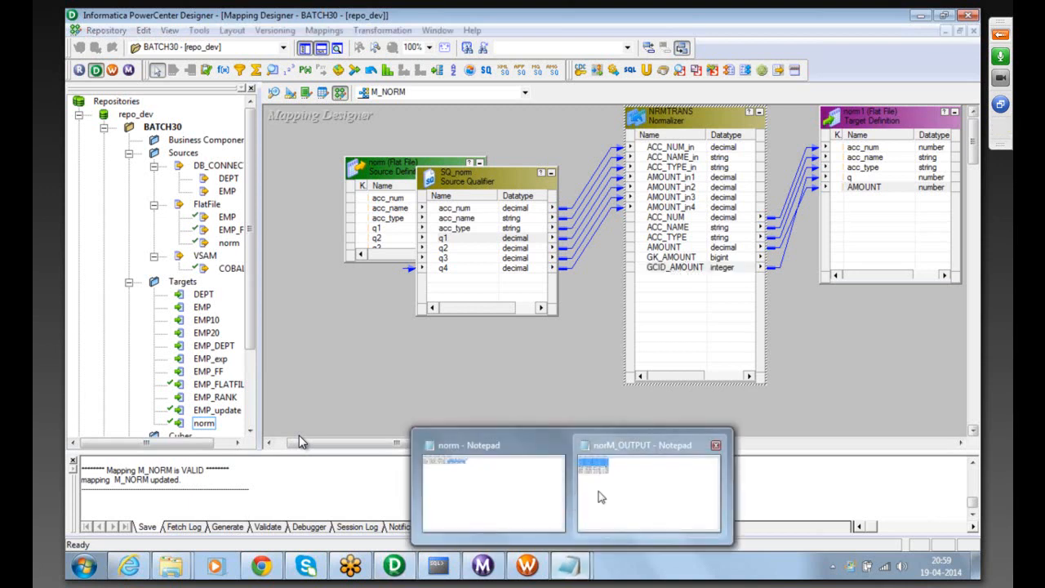
left_click(599, 492)
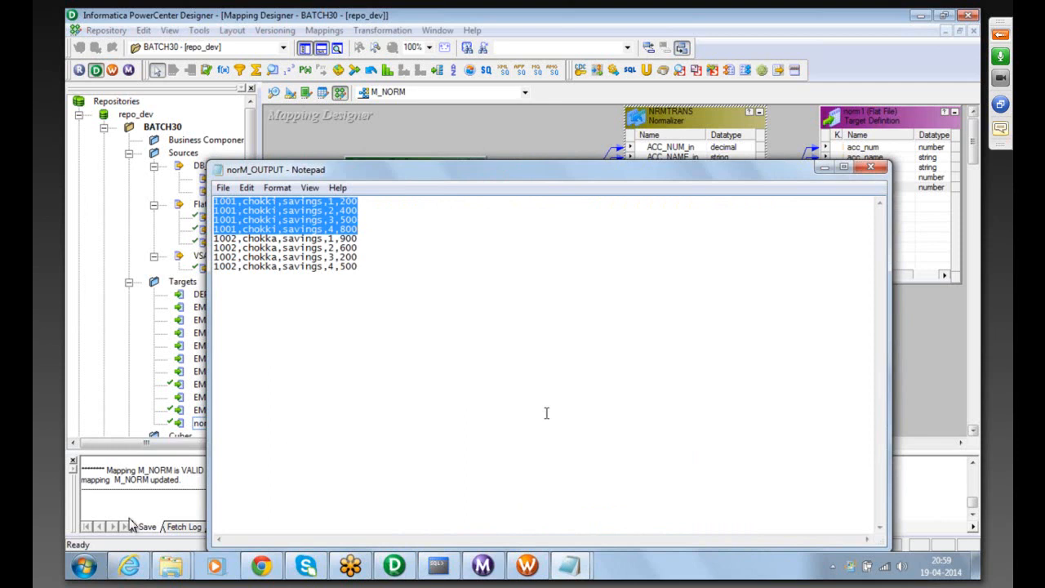
left_click(369, 269)
left_click_drag(358, 267, 214, 201)
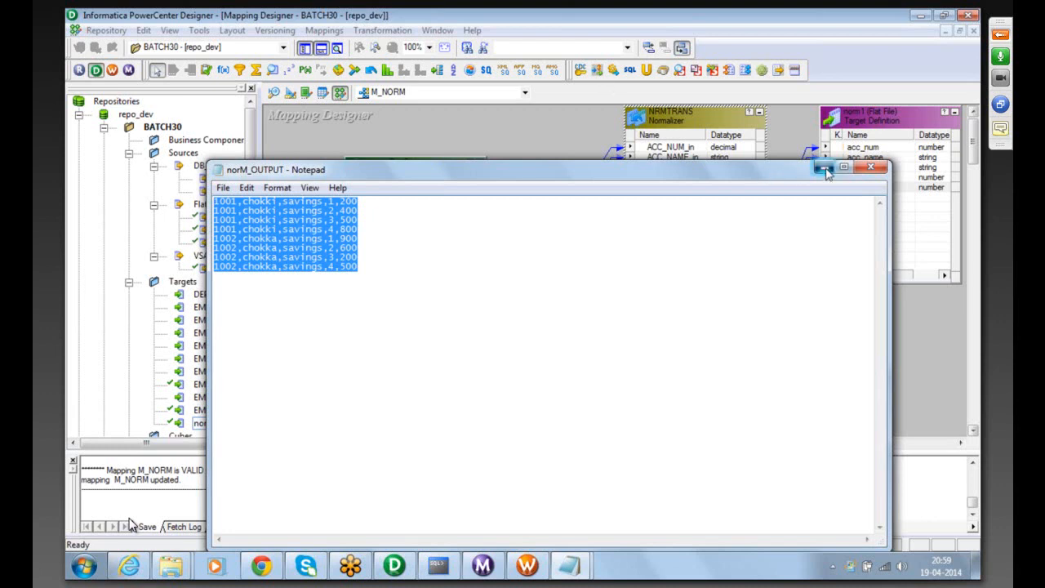
- Relink norm1's q column to GK_AMOUNT, replacing the GCID_AMOUNT link
left_click(825, 170)
left_click(670, 257)
left_click_drag(671, 254, 850, 178)
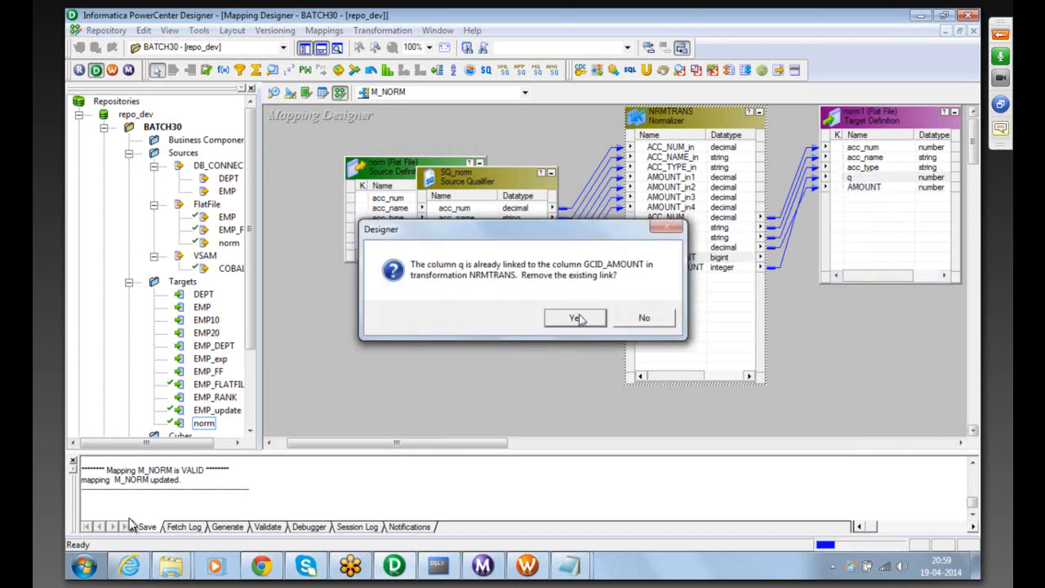
left_click(575, 317)
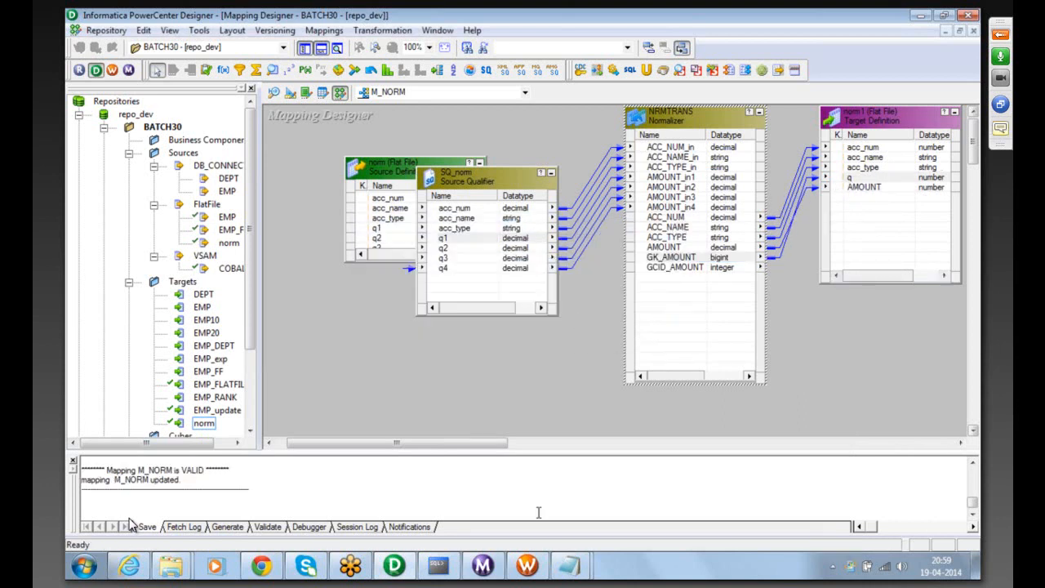
left_click(528, 565)
- Refresh the S_NORM session with the updated mapping, start it again, and check the run in Workflow Monitor
right_click(700, 265)
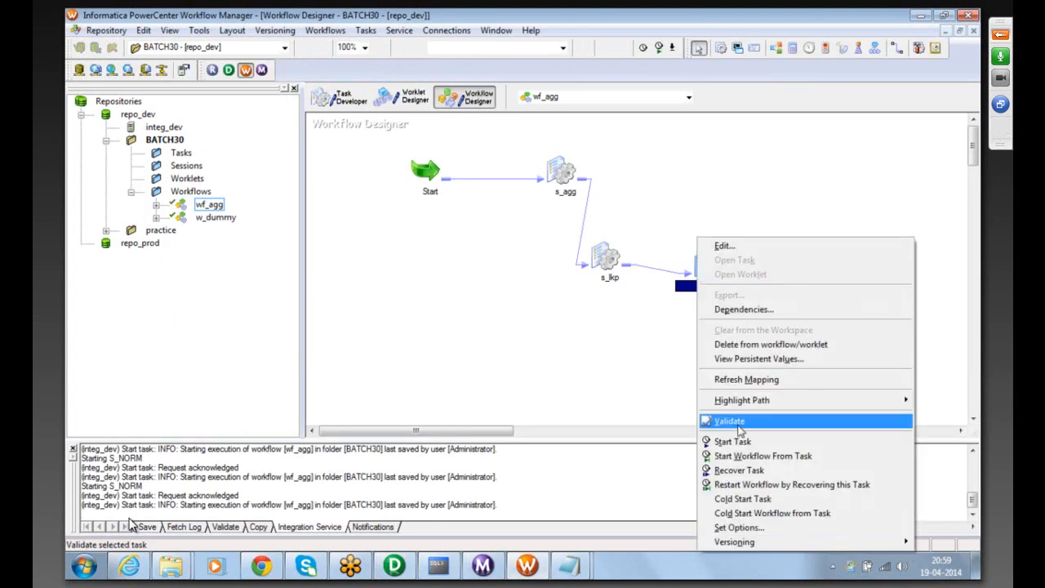
left_click(738, 379)
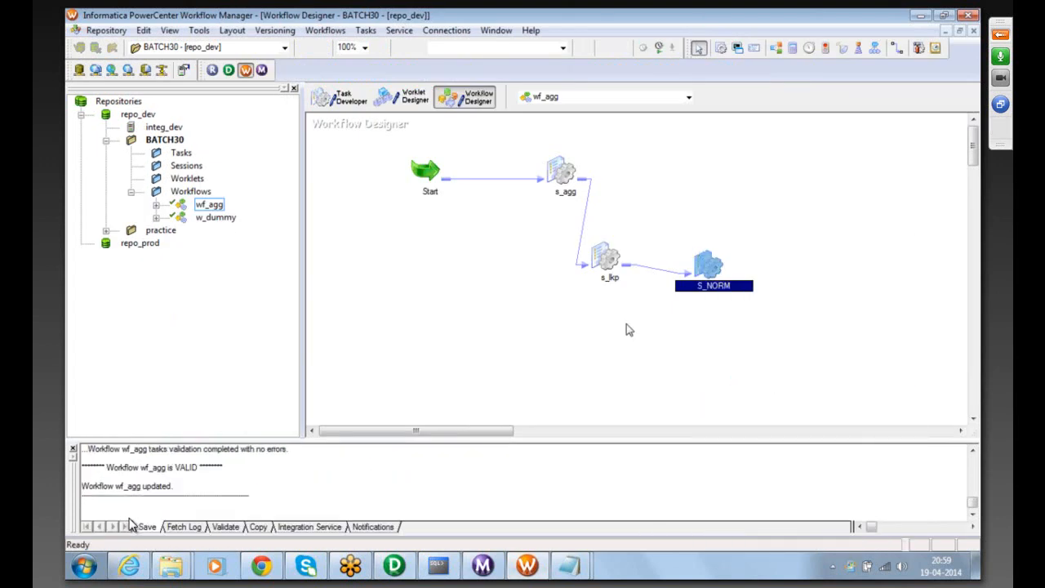
right_click(707, 268)
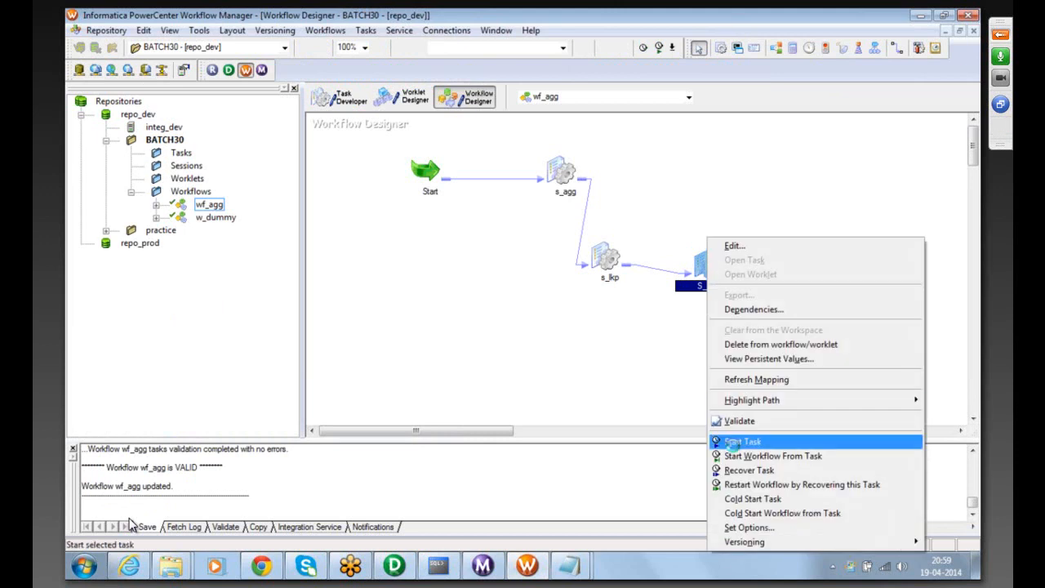
left_click(739, 441)
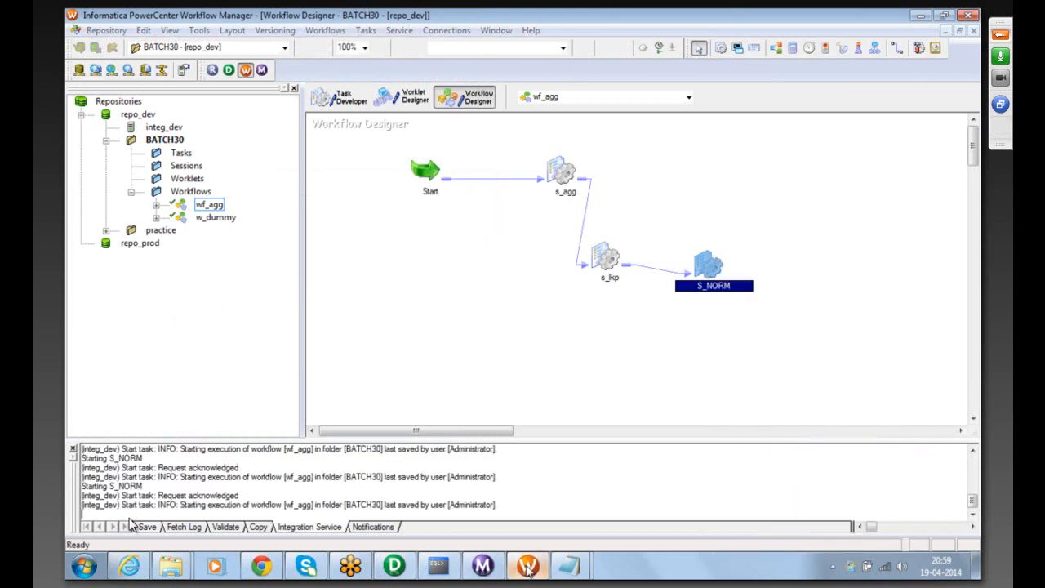
left_click(482, 566)
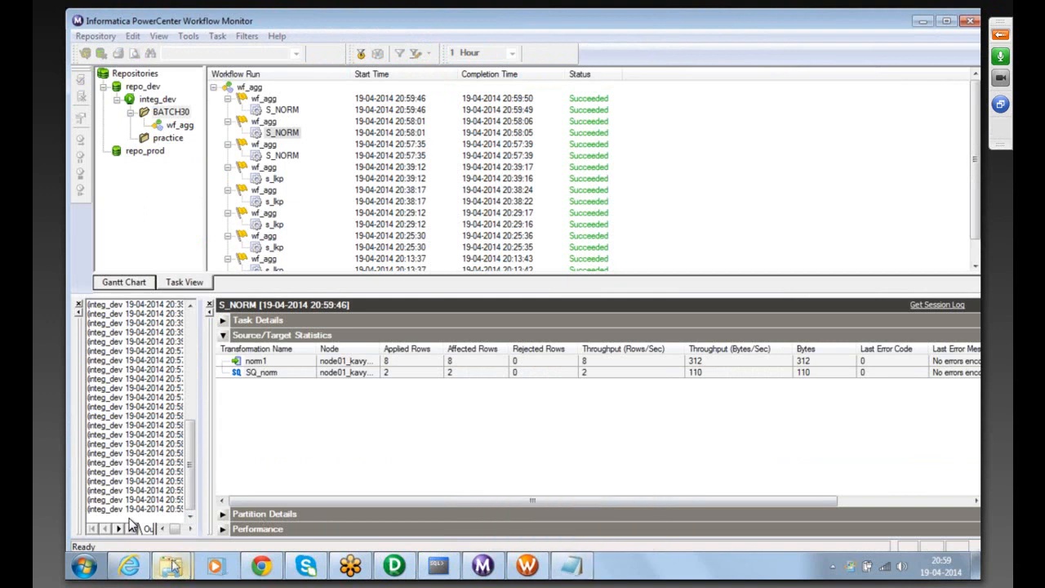
- Open norM_OUTPUT from the SrcFiles folder and check that its eight rows are numbered 1 to 8
mouse_move(188, 549)
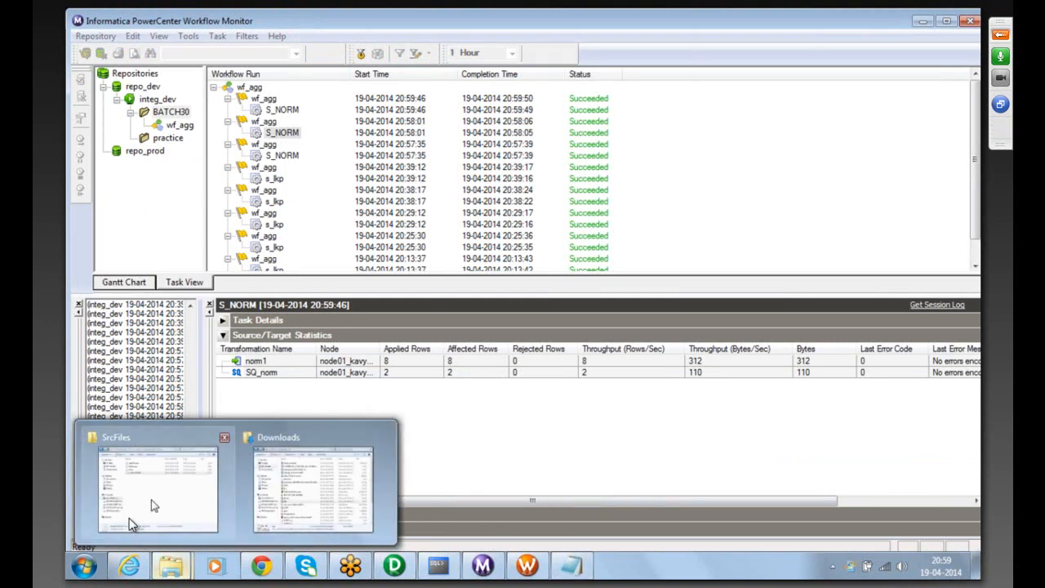
left_click(151, 505)
double_click(530, 205)
left_click_drag(328, 201, 331, 231)
left_click(329, 201)
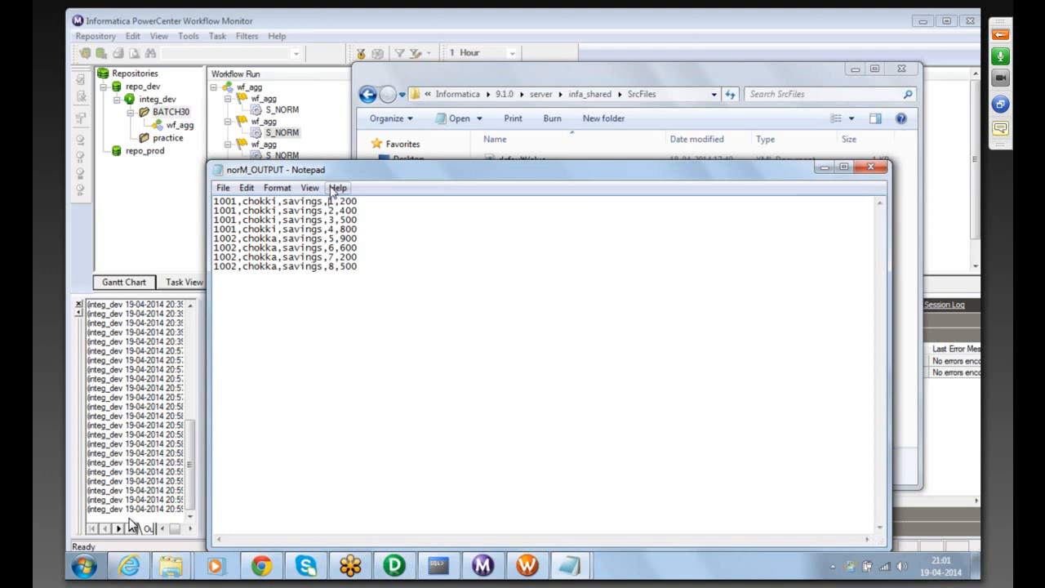
- Mute the microphone from the GoToMeeting control panel, then hide the panel
left_click(998, 37)
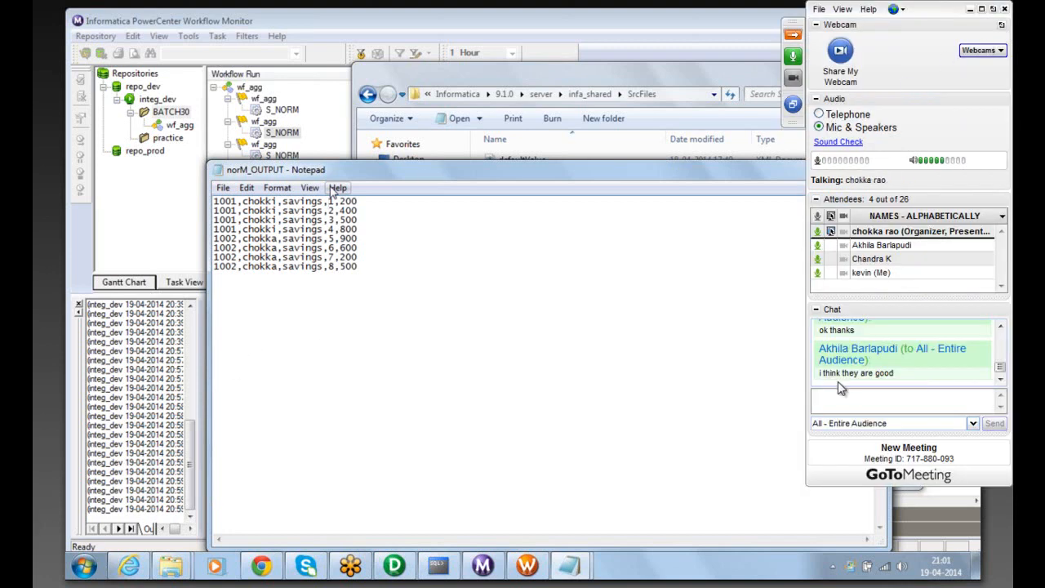
left_click(818, 272)
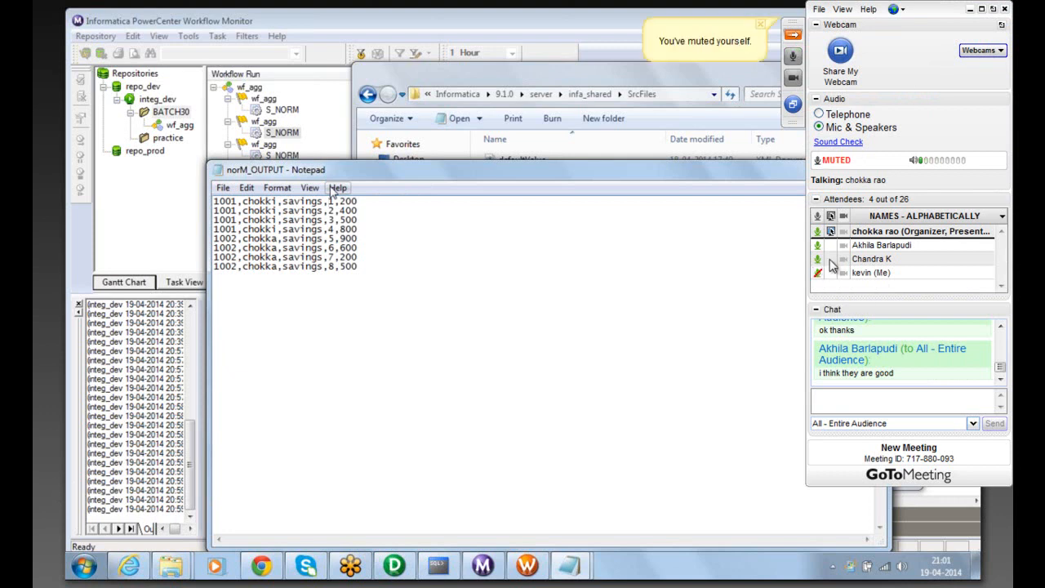
left_click(792, 34)
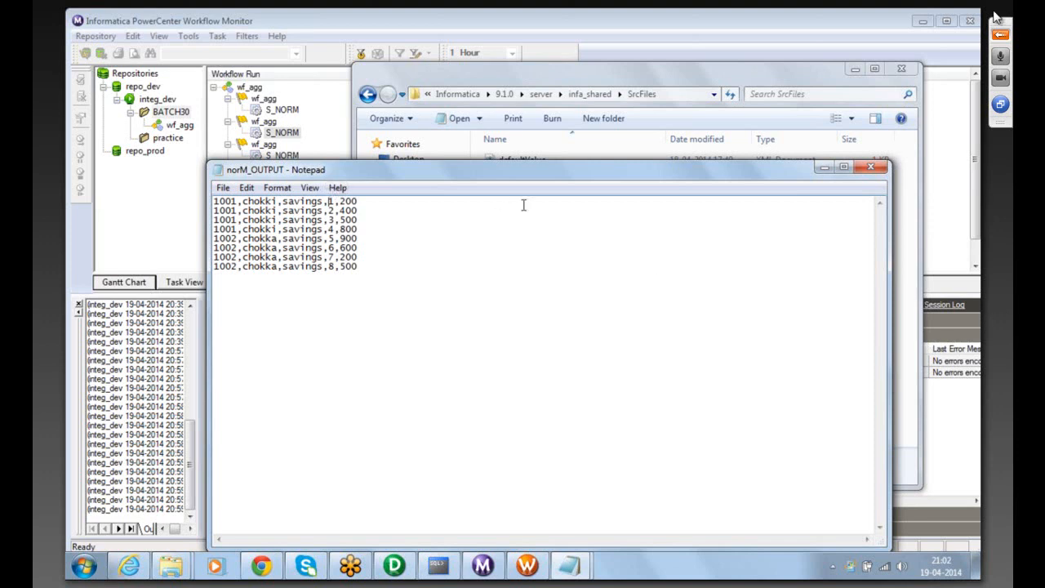
- Unmute the microphone from the GoToMeeting control panel
left_click(793, 35)
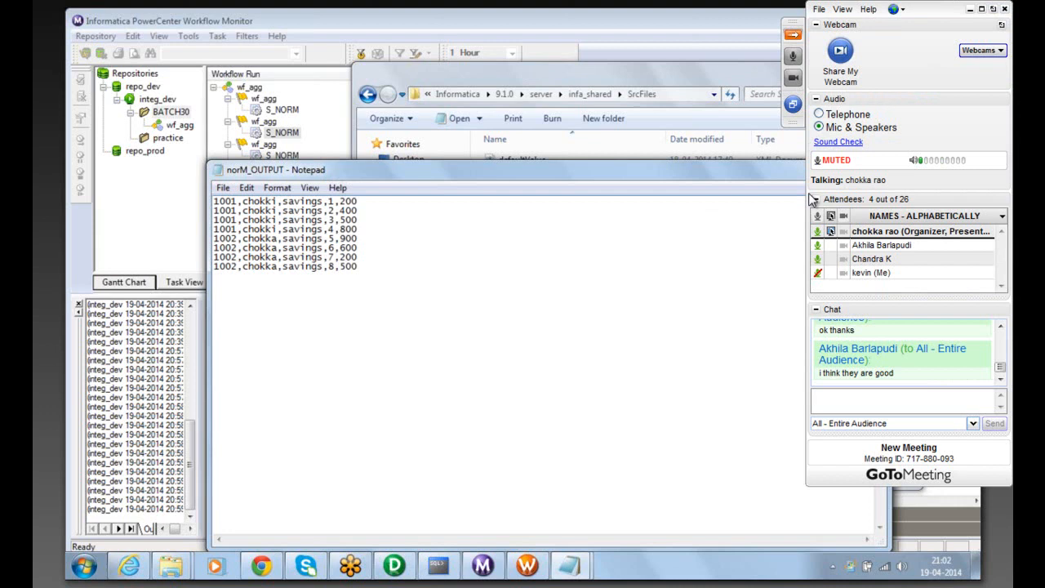
left_click(817, 273)
left_click(817, 273)
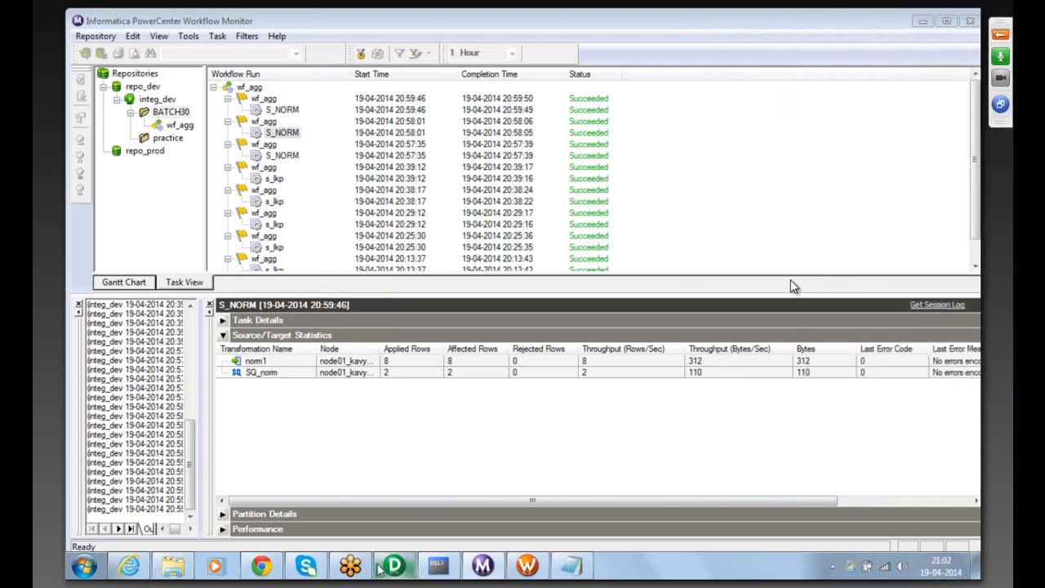
- Bring PowerCenter Designer with the M_NORM mapping back to the front
left_click(387, 568)
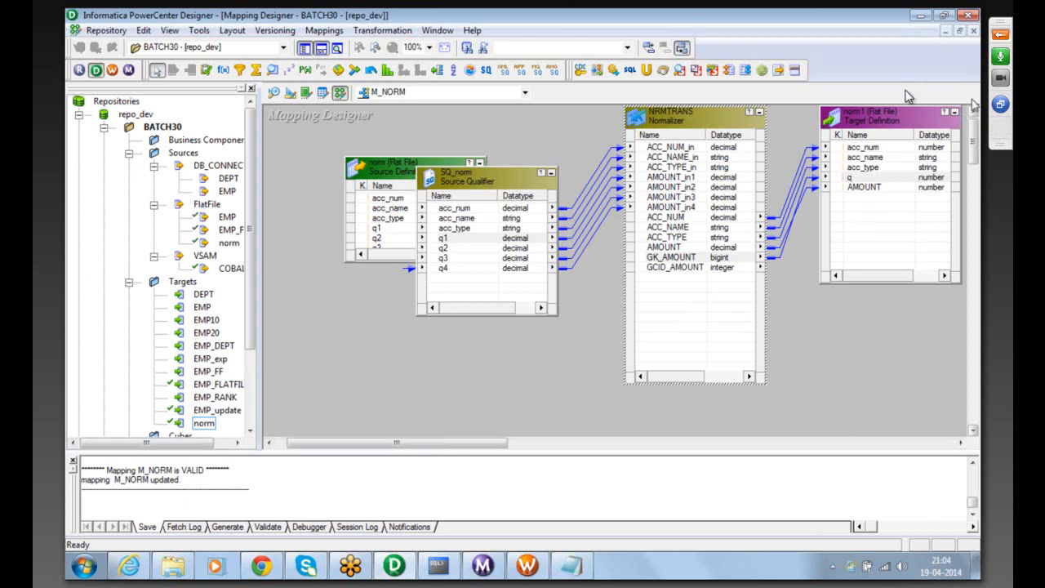
left_click(1002, 39)
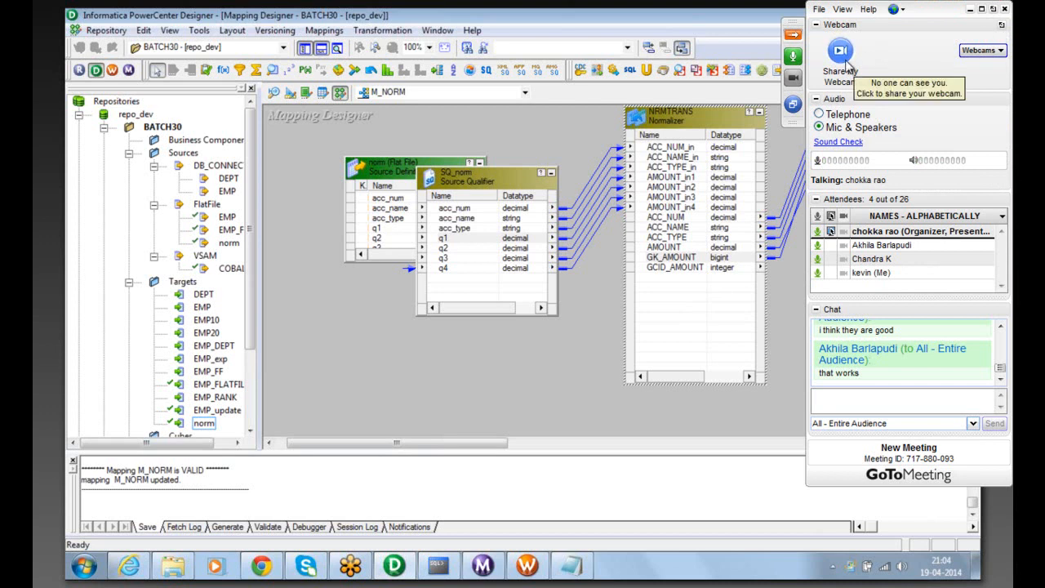
left_click(796, 39)
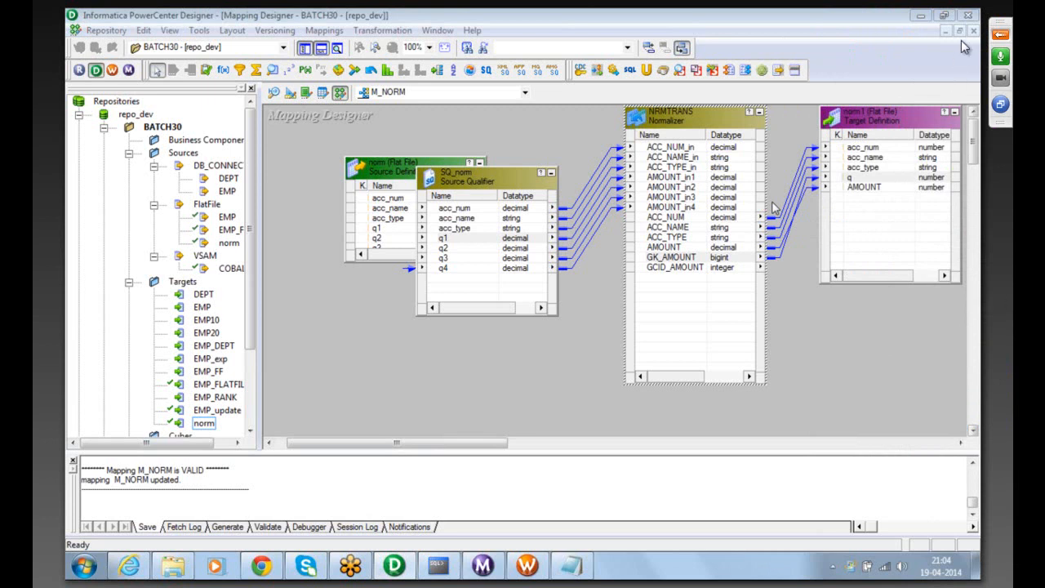
left_click(1007, 43)
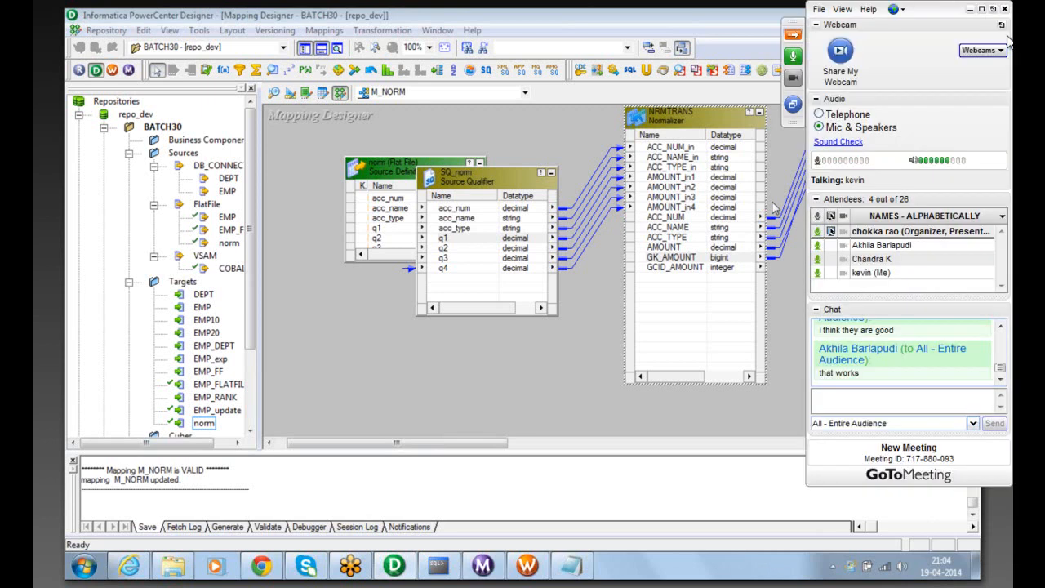
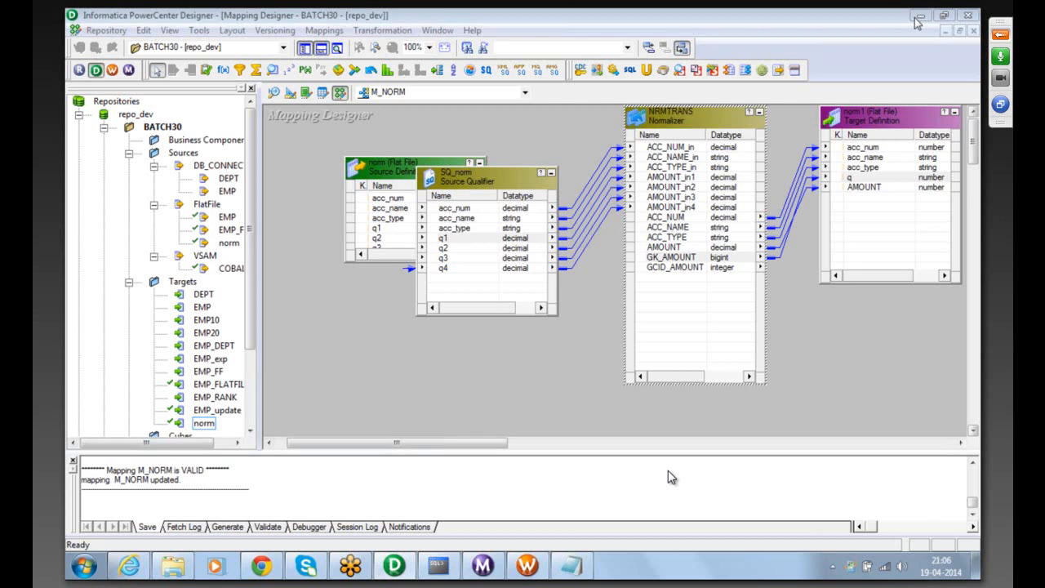
- Exit full screen, widen the GoToMeeting viewer to enlarge the shared M_NORM mapping, and show the recorder controls
key("Escape")
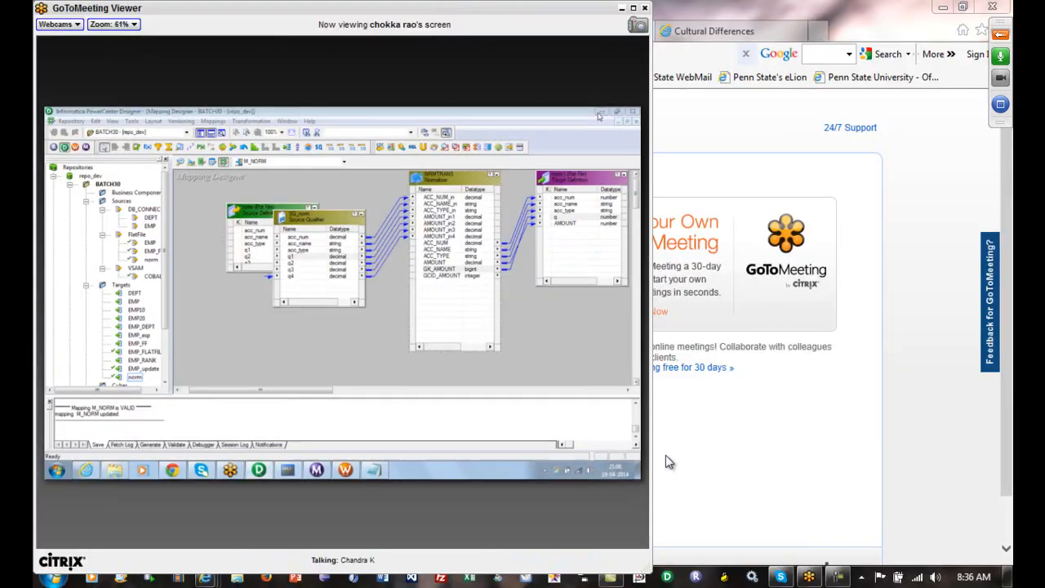
left_click_drag(652, 90, 939, 124)
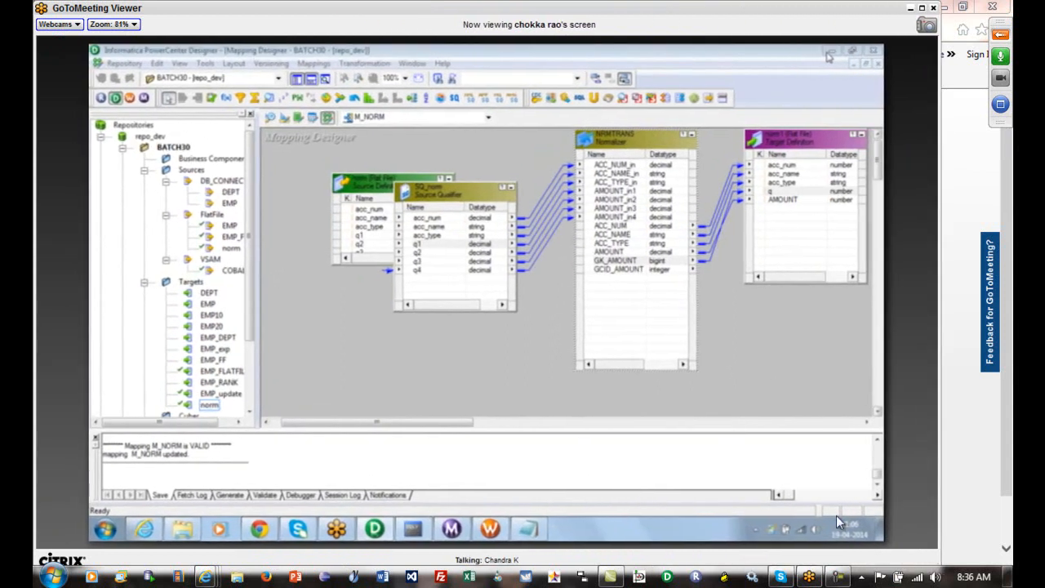
mouse_move(839, 576)
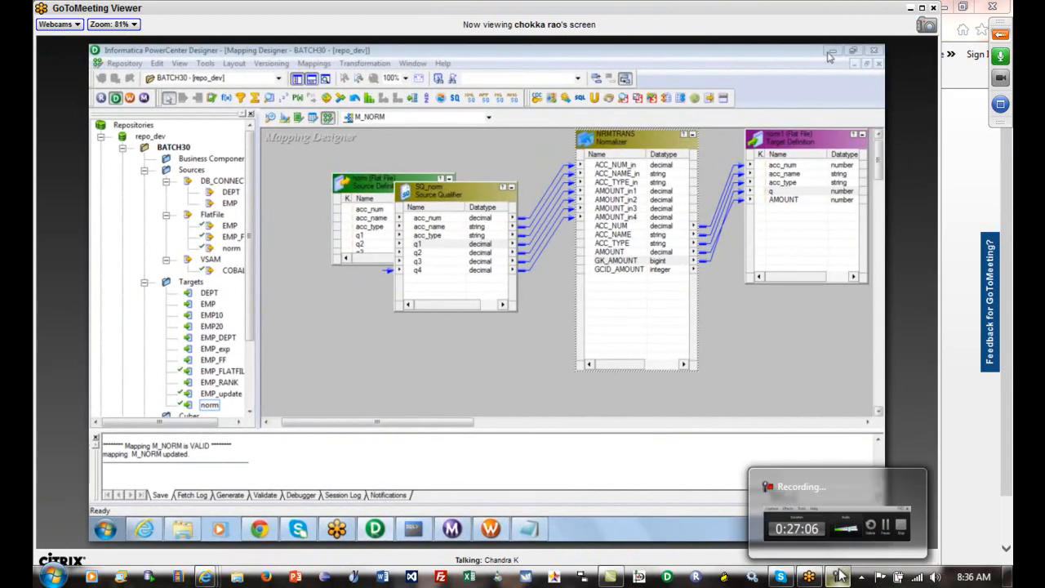
left_click(837, 494)
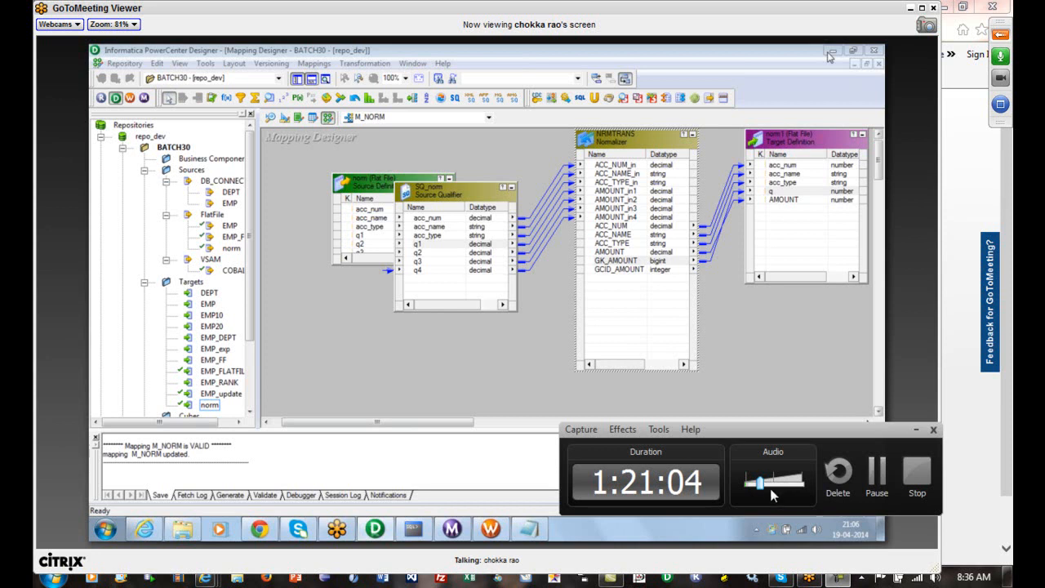